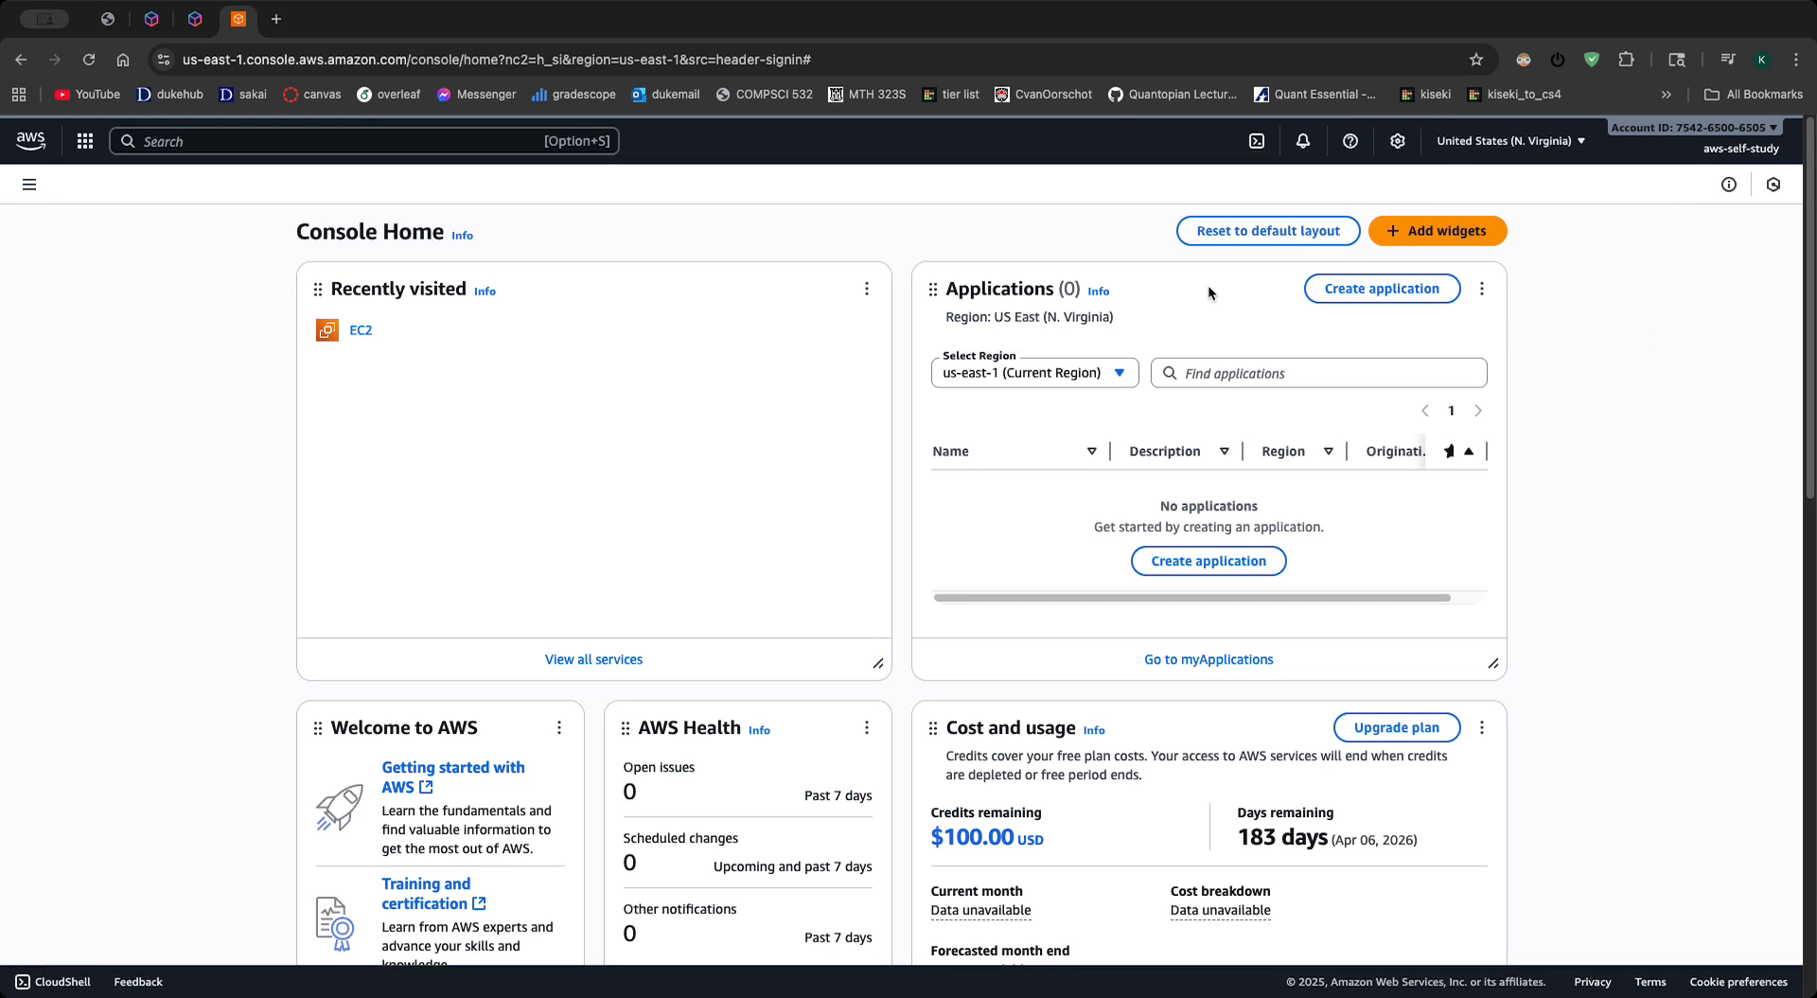
{"action": "left_click", "coordinate": [1678, 159]}
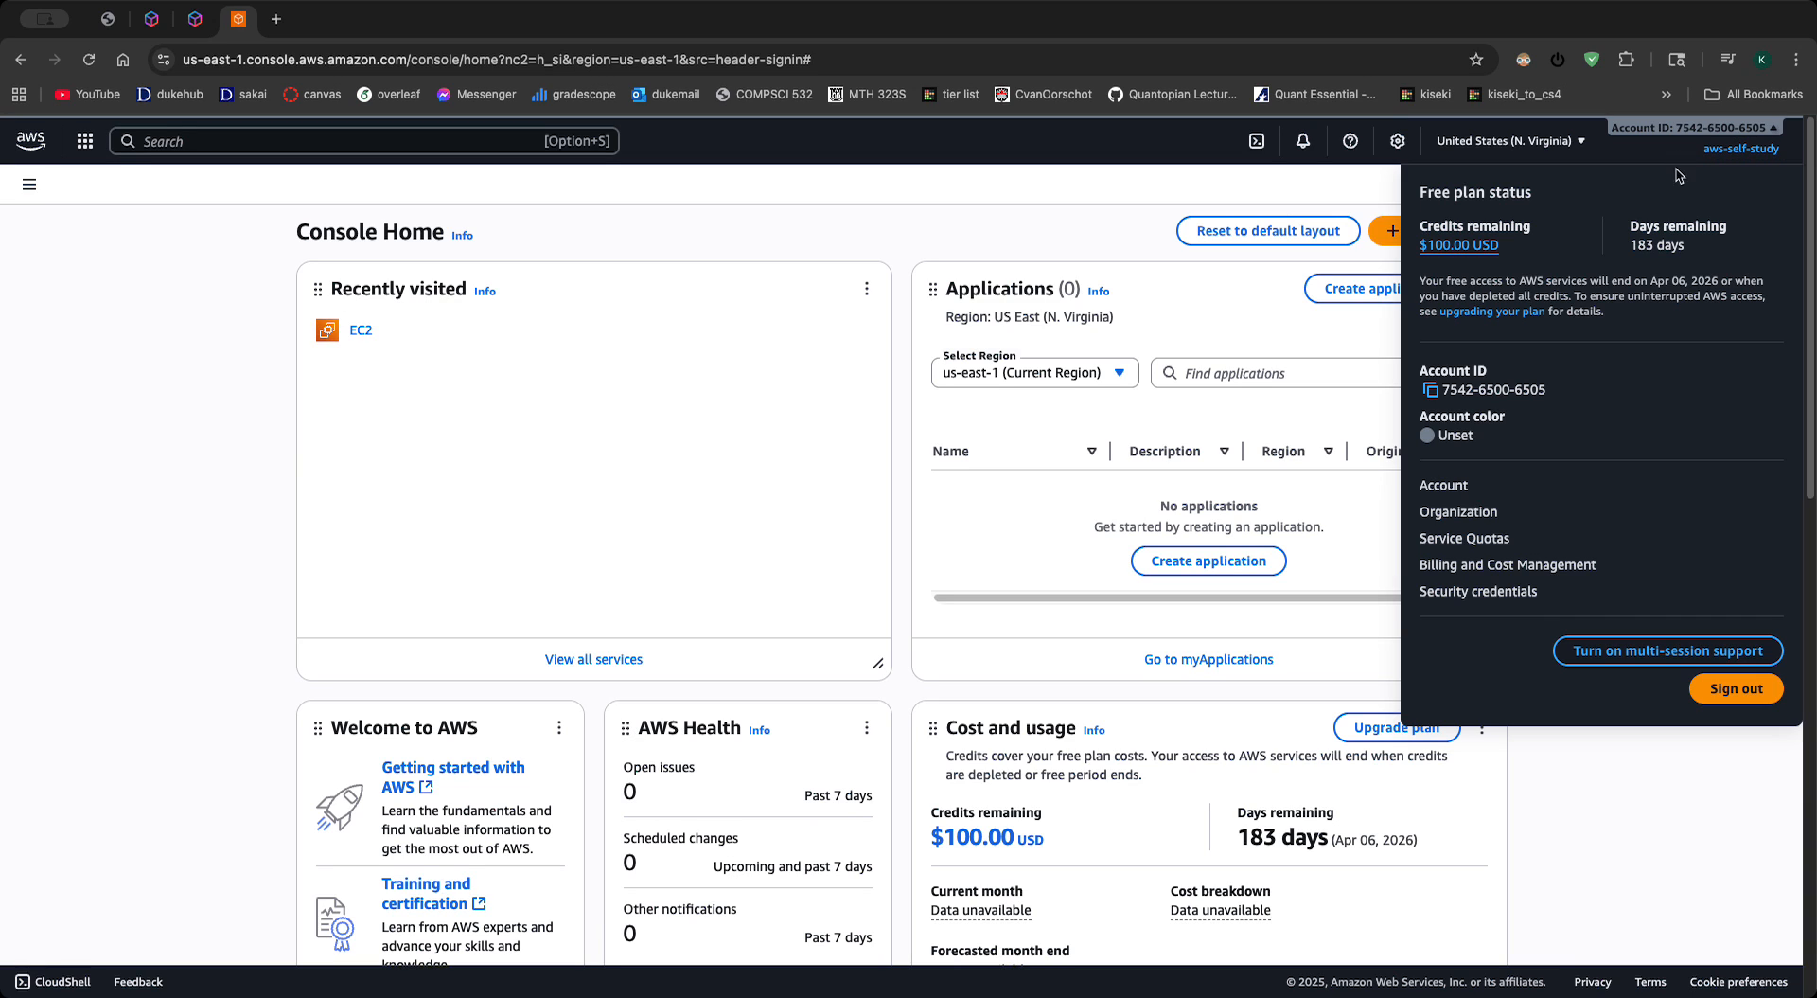
{"action": "left_click", "coordinate": [827, 186]}
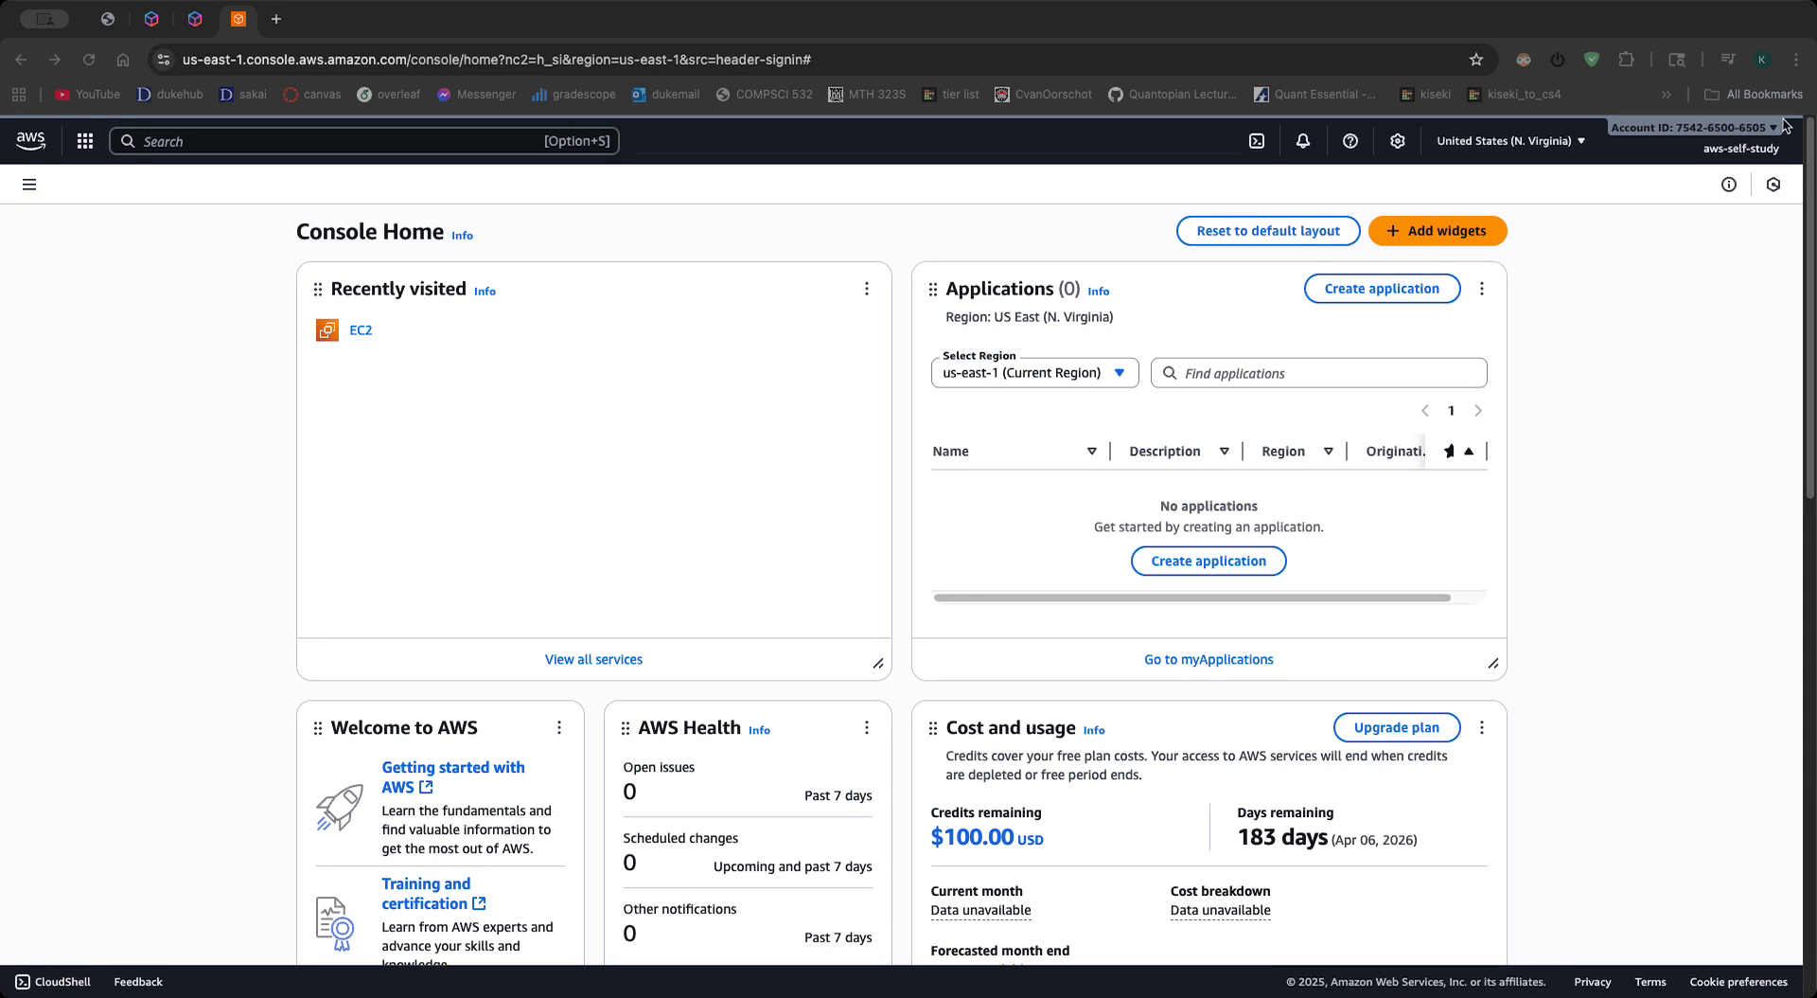
- Search for the IAM service and open its list of users
{"action": "left_click", "coordinate": [165, 142]}
{"action": "type", "text": "iam"}
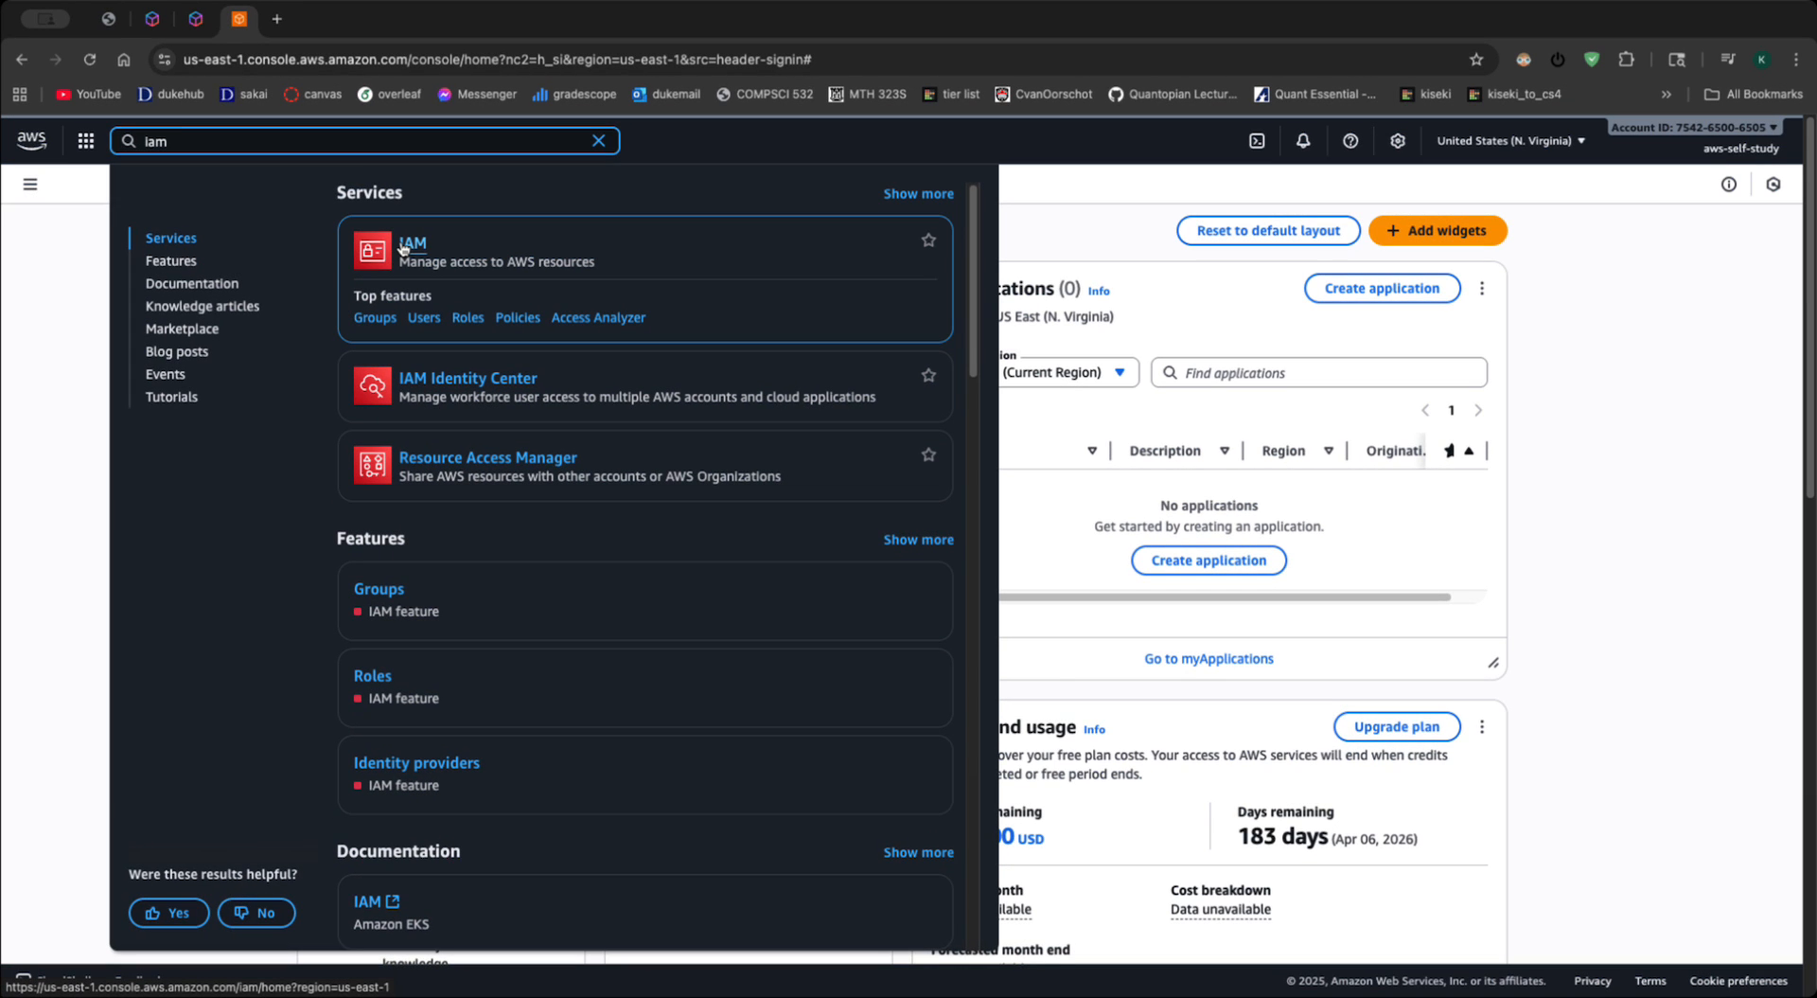
{"action": "left_click", "coordinate": [399, 243]}
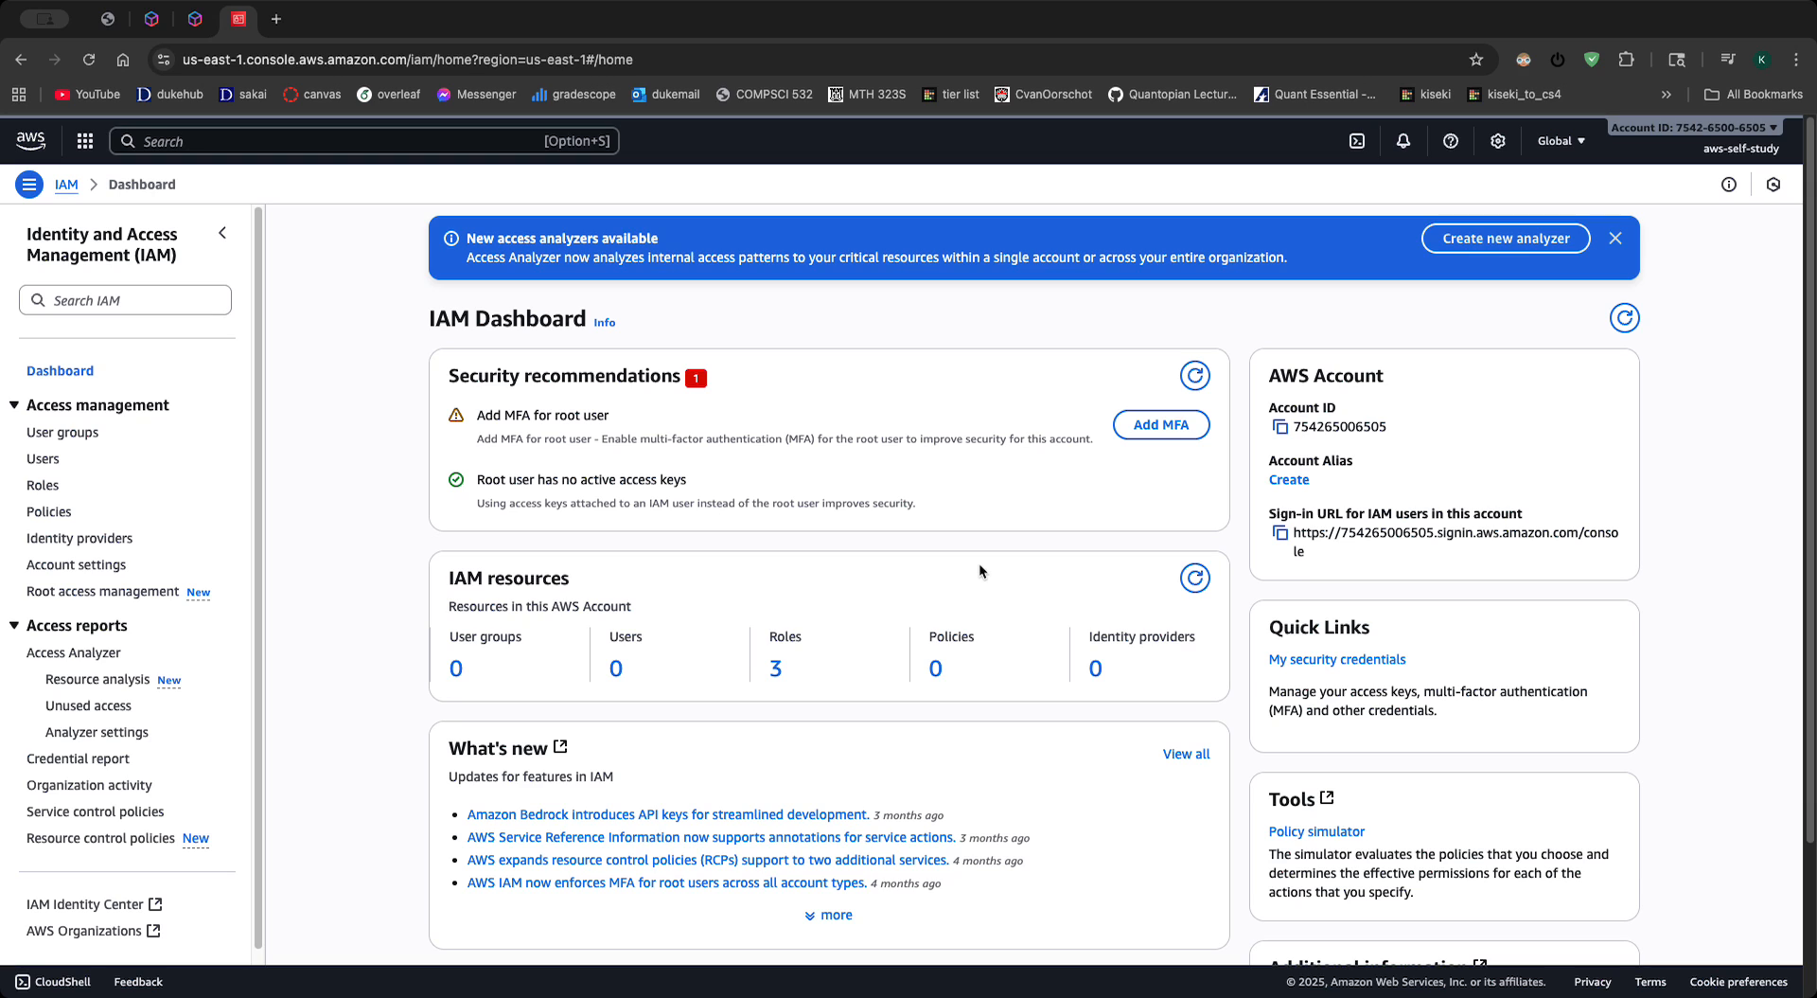
{"action": "scroll", "coordinate": [974, 562], "scroll_direction": "down", "scroll_amount": 3}
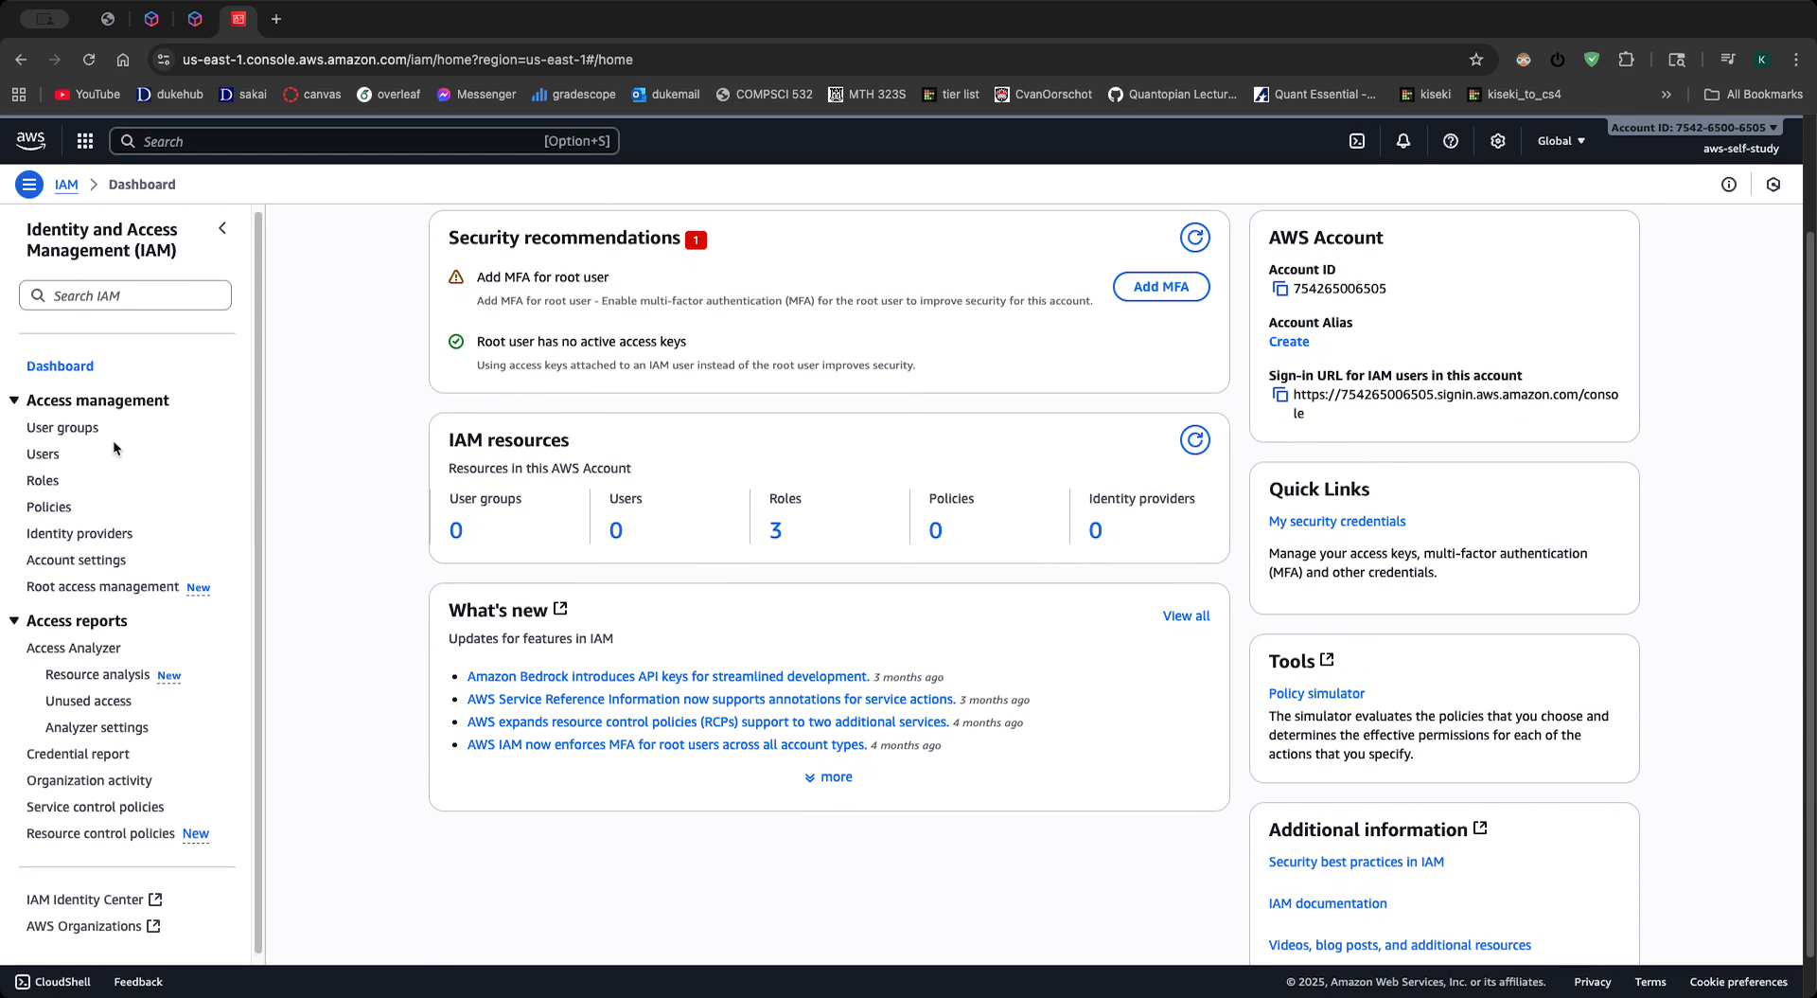
{"action": "left_click", "coordinate": [40, 446]}
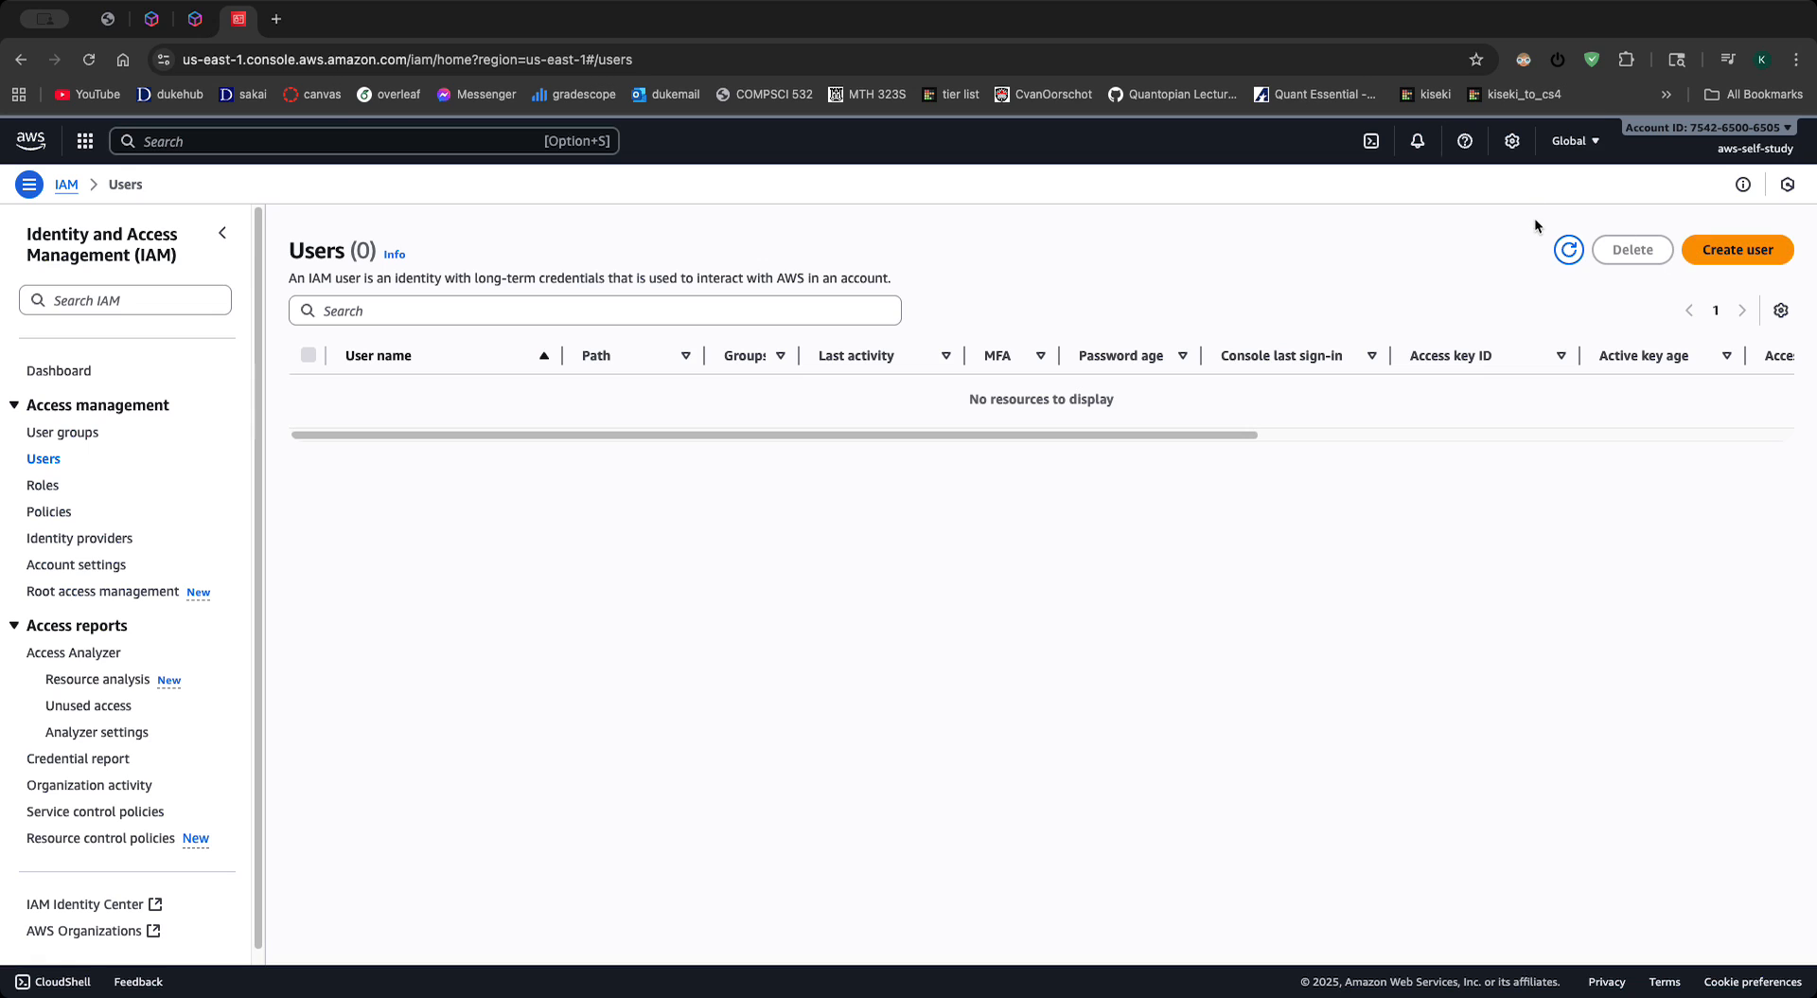
- Start creating an IAM user named user-1 without console access and proceed to its permissions
{"action": "left_click", "coordinate": [1732, 254]}
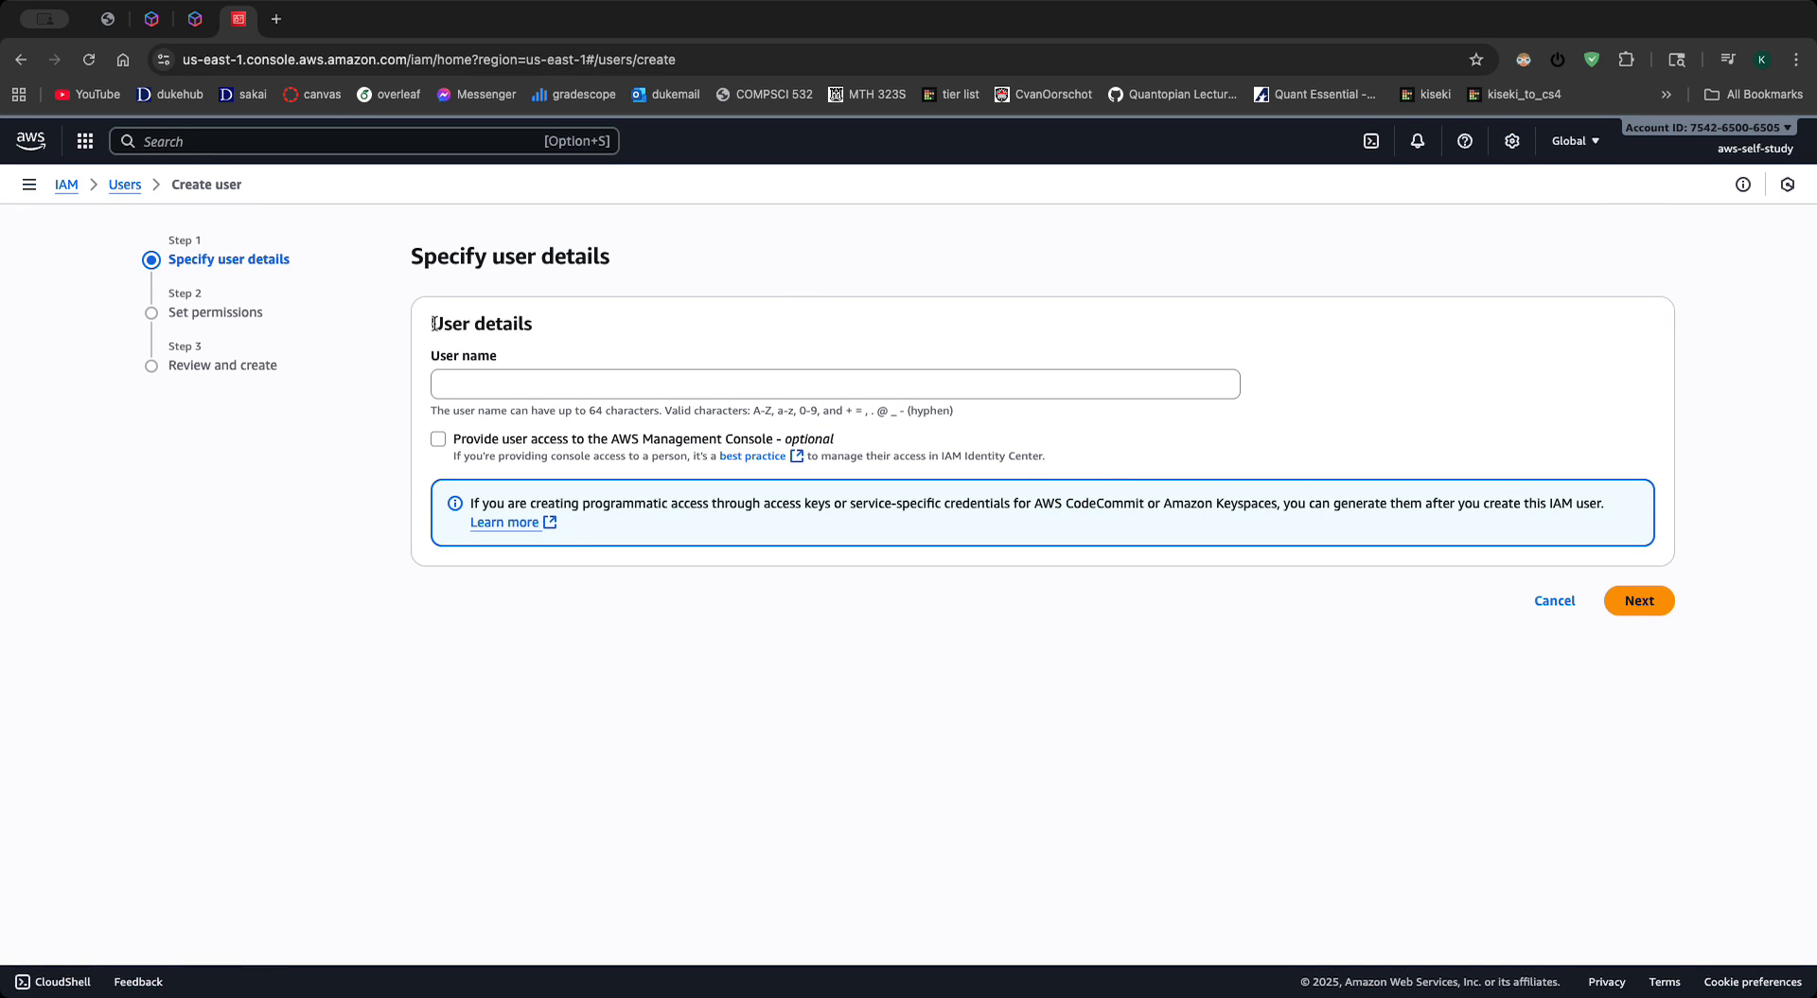
{"action": "left_click", "coordinate": [499, 387]}
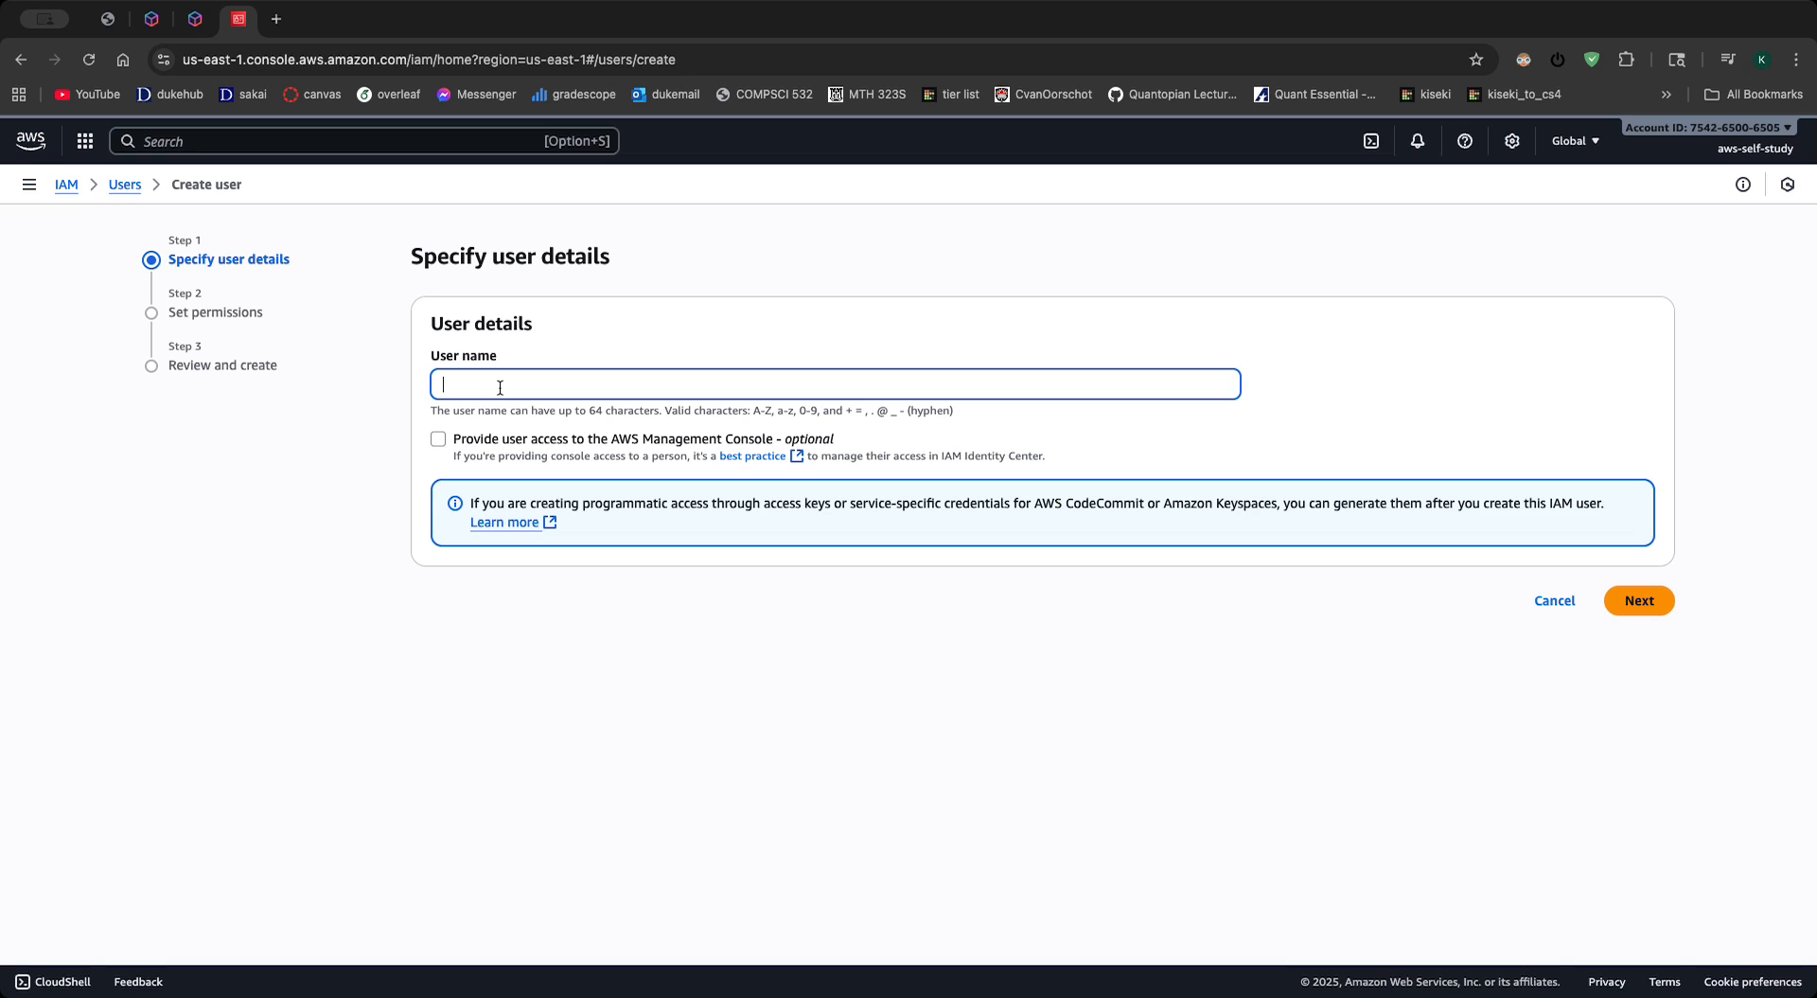
{"action": "type", "text": "user1"}
{"action": "key", "text": "BackSpace"}
{"action": "type", "text": "-1"}
{"action": "left_click", "coordinate": [1638, 600]}
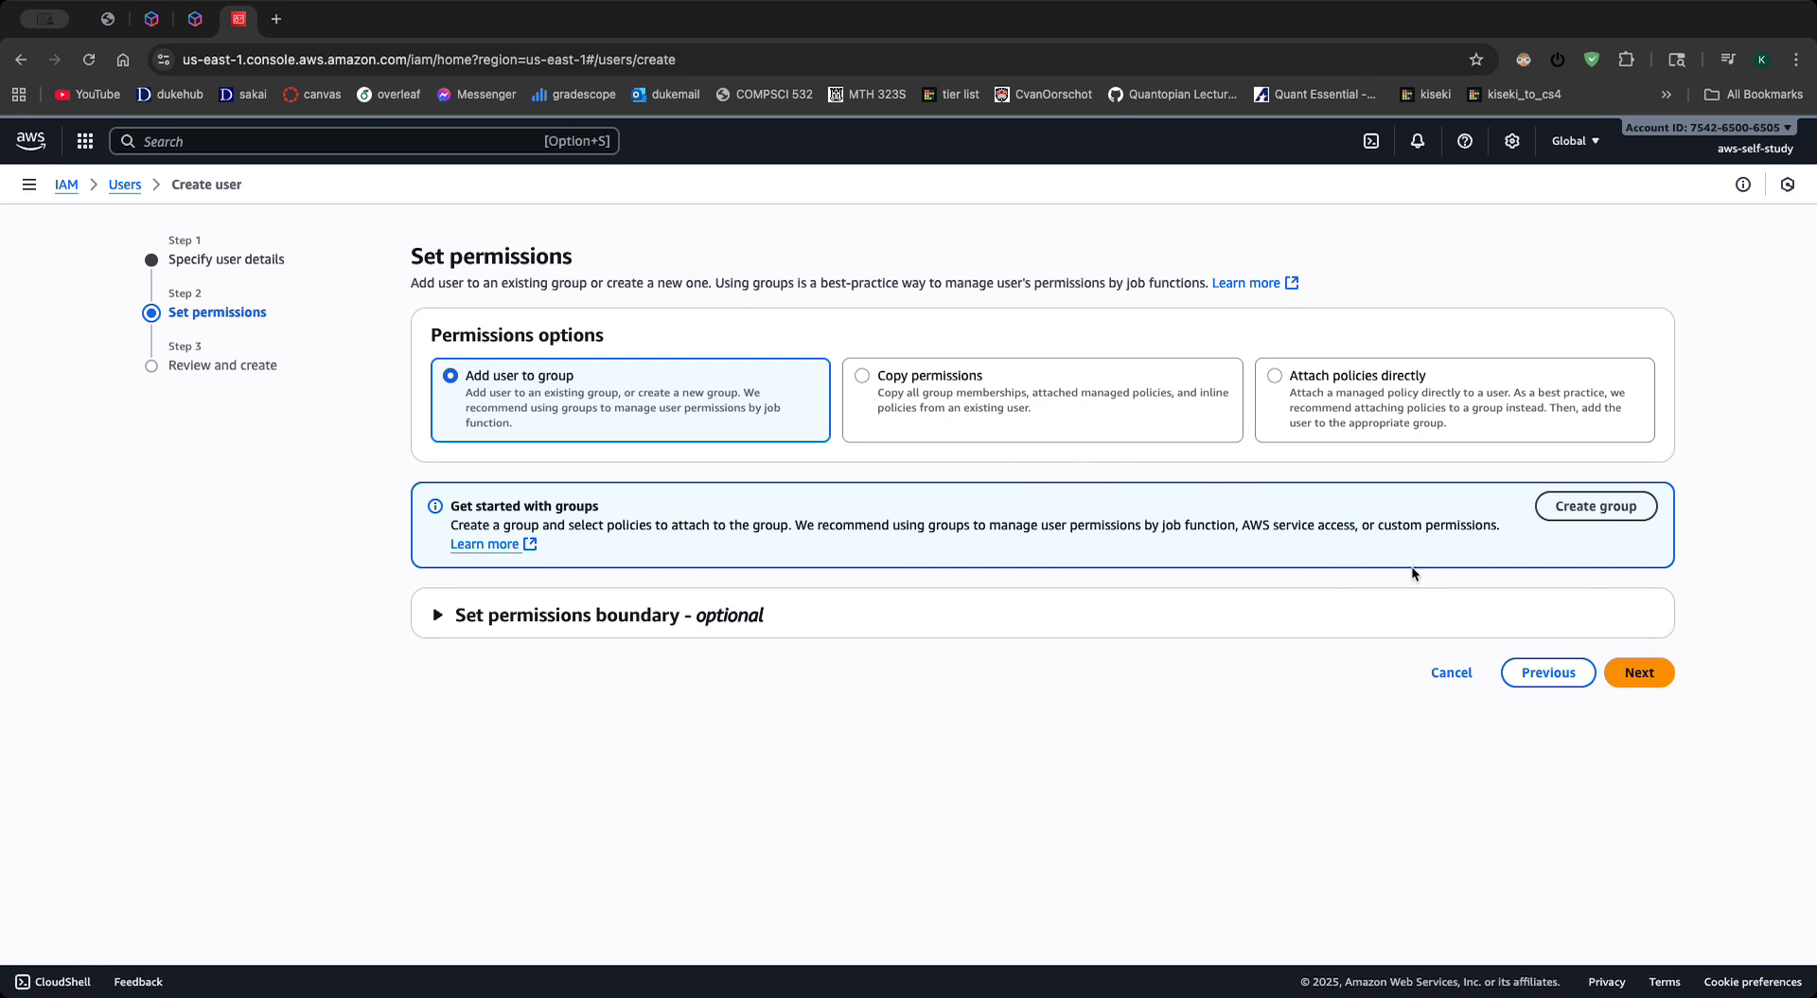
{"action": "left_click", "coordinate": [1642, 678]}
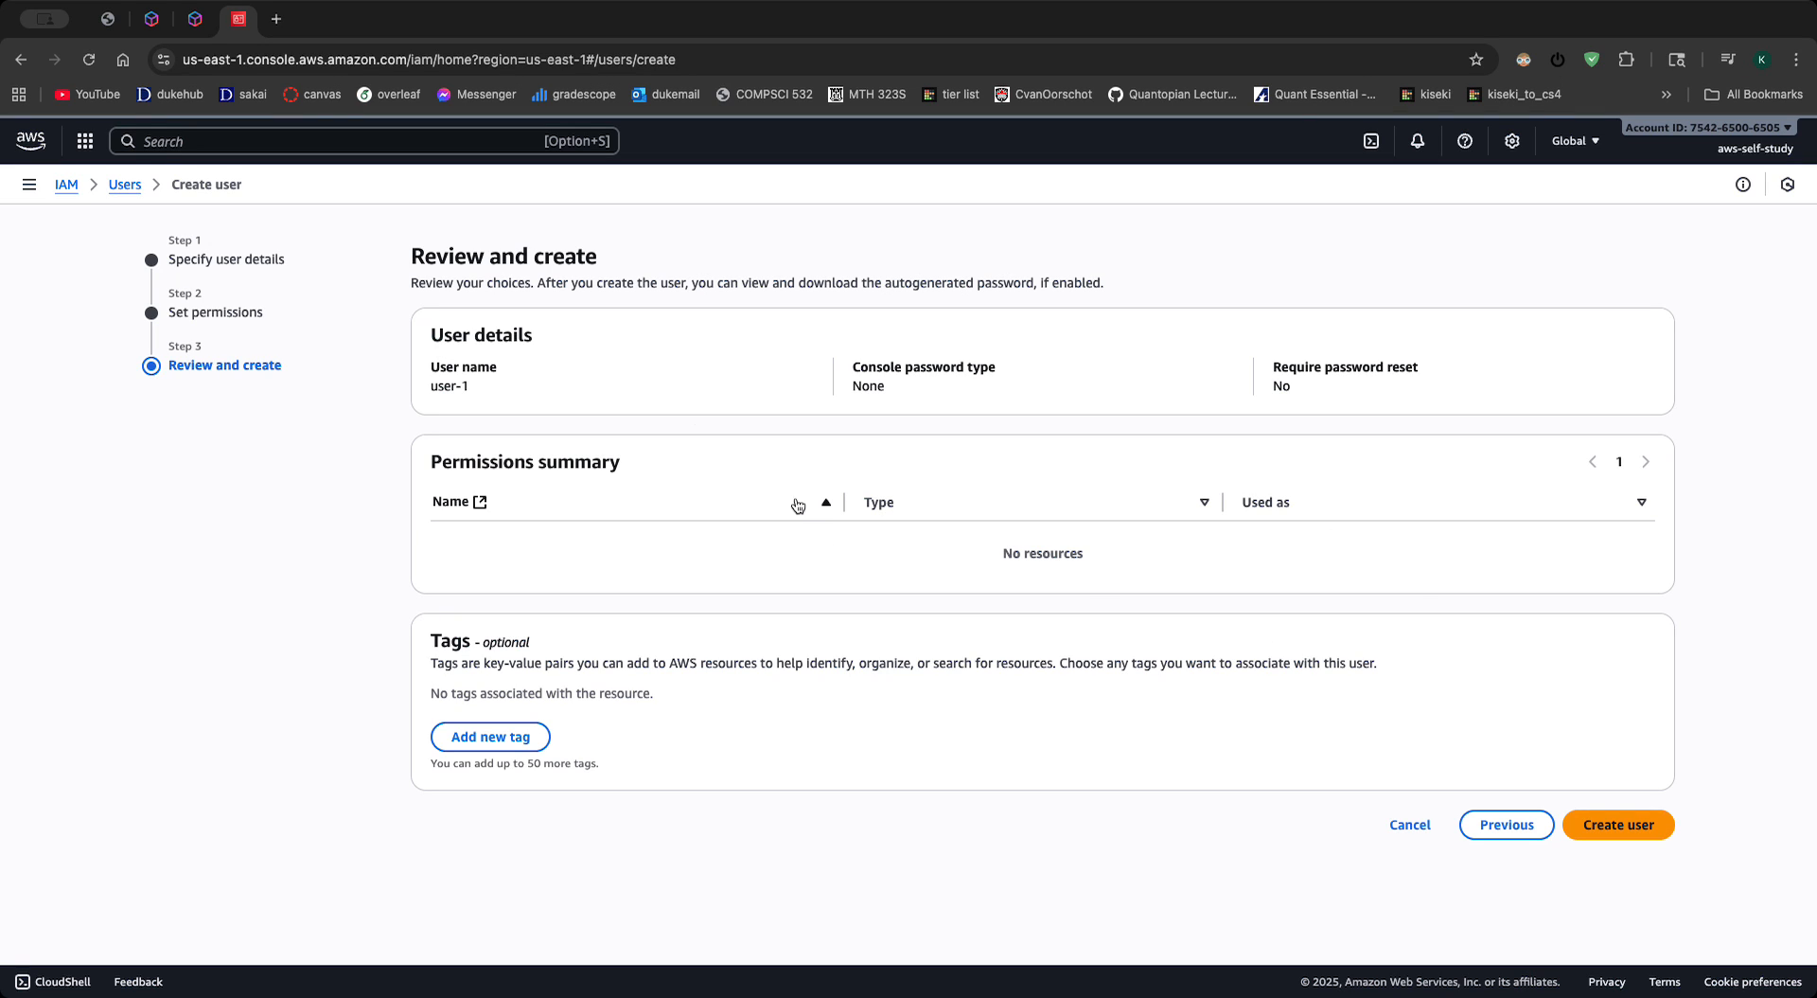
{"action": "left_click", "coordinate": [1489, 820]}
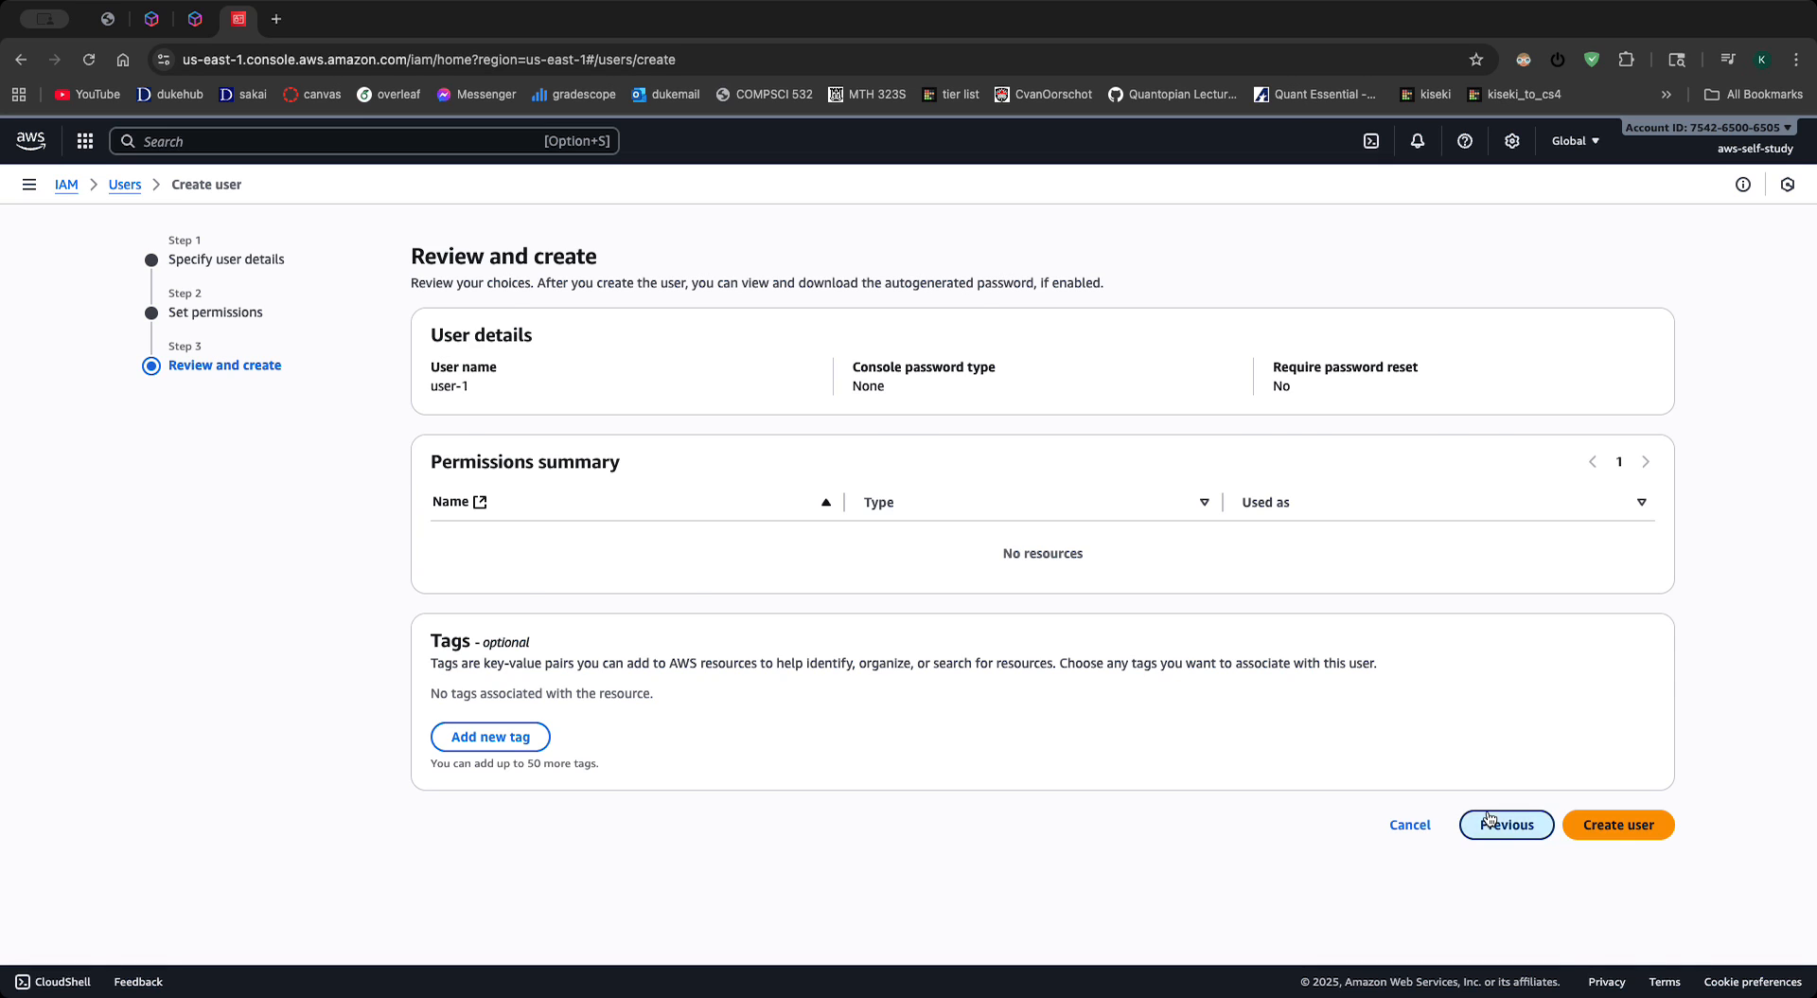
{"action": "left_click", "coordinate": [1591, 507]}
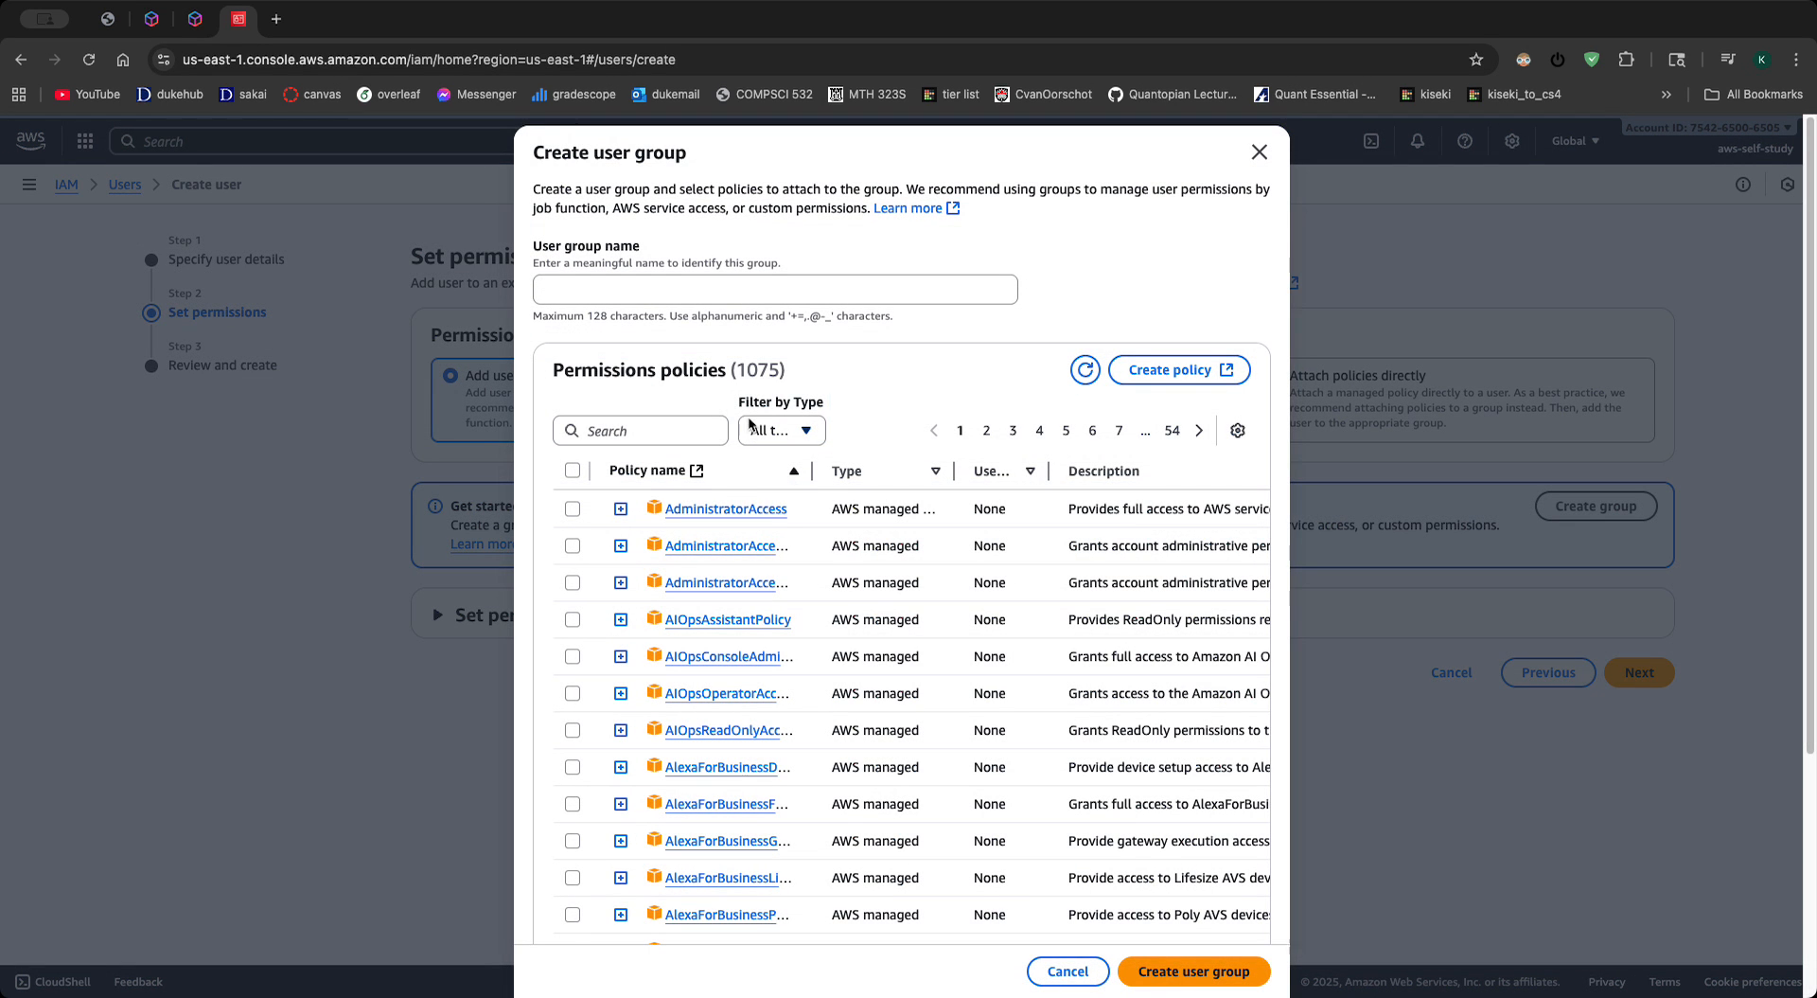
{"action": "left_click", "coordinate": [1259, 152]}
- Create a user group named administrator with the AdministratorAccess policy and add the new user to it
{"action": "left_click", "coordinate": [1589, 507]}
{"action": "left_click", "coordinate": [707, 278]}
{"action": "type", "text": "admin"}
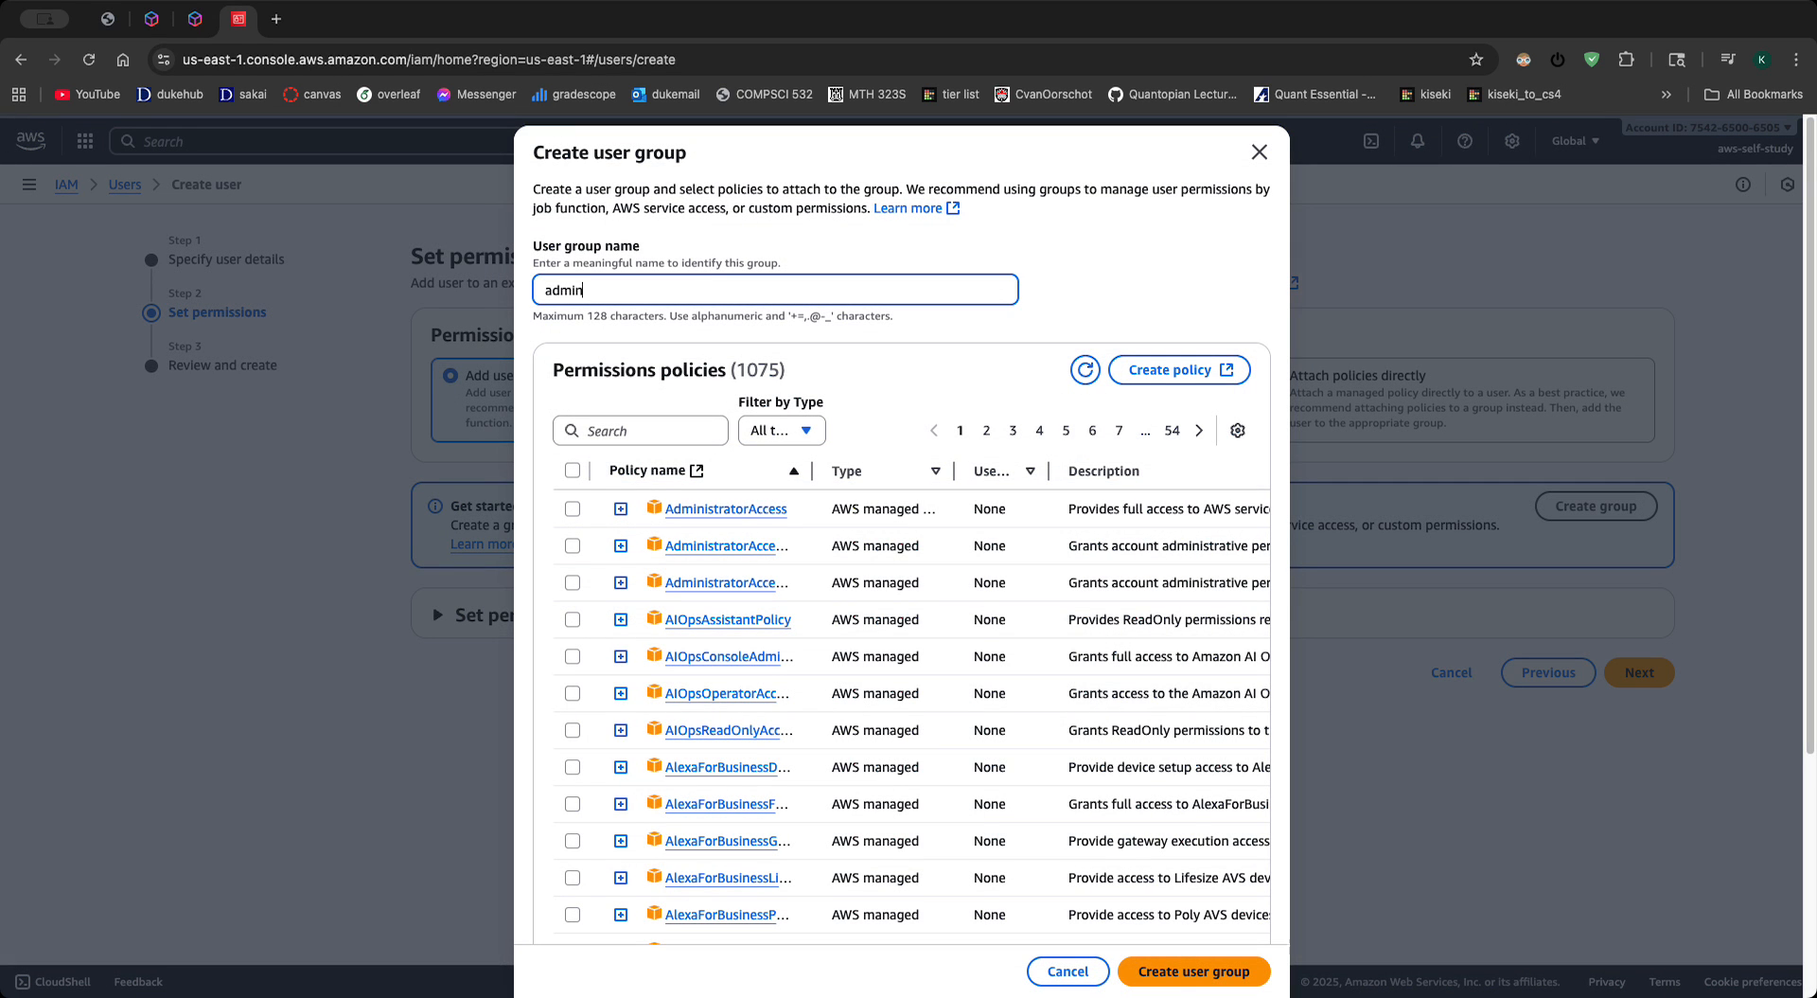
{"action": "type", "text": "istrator"}
{"action": "left_click", "coordinate": [573, 511]}
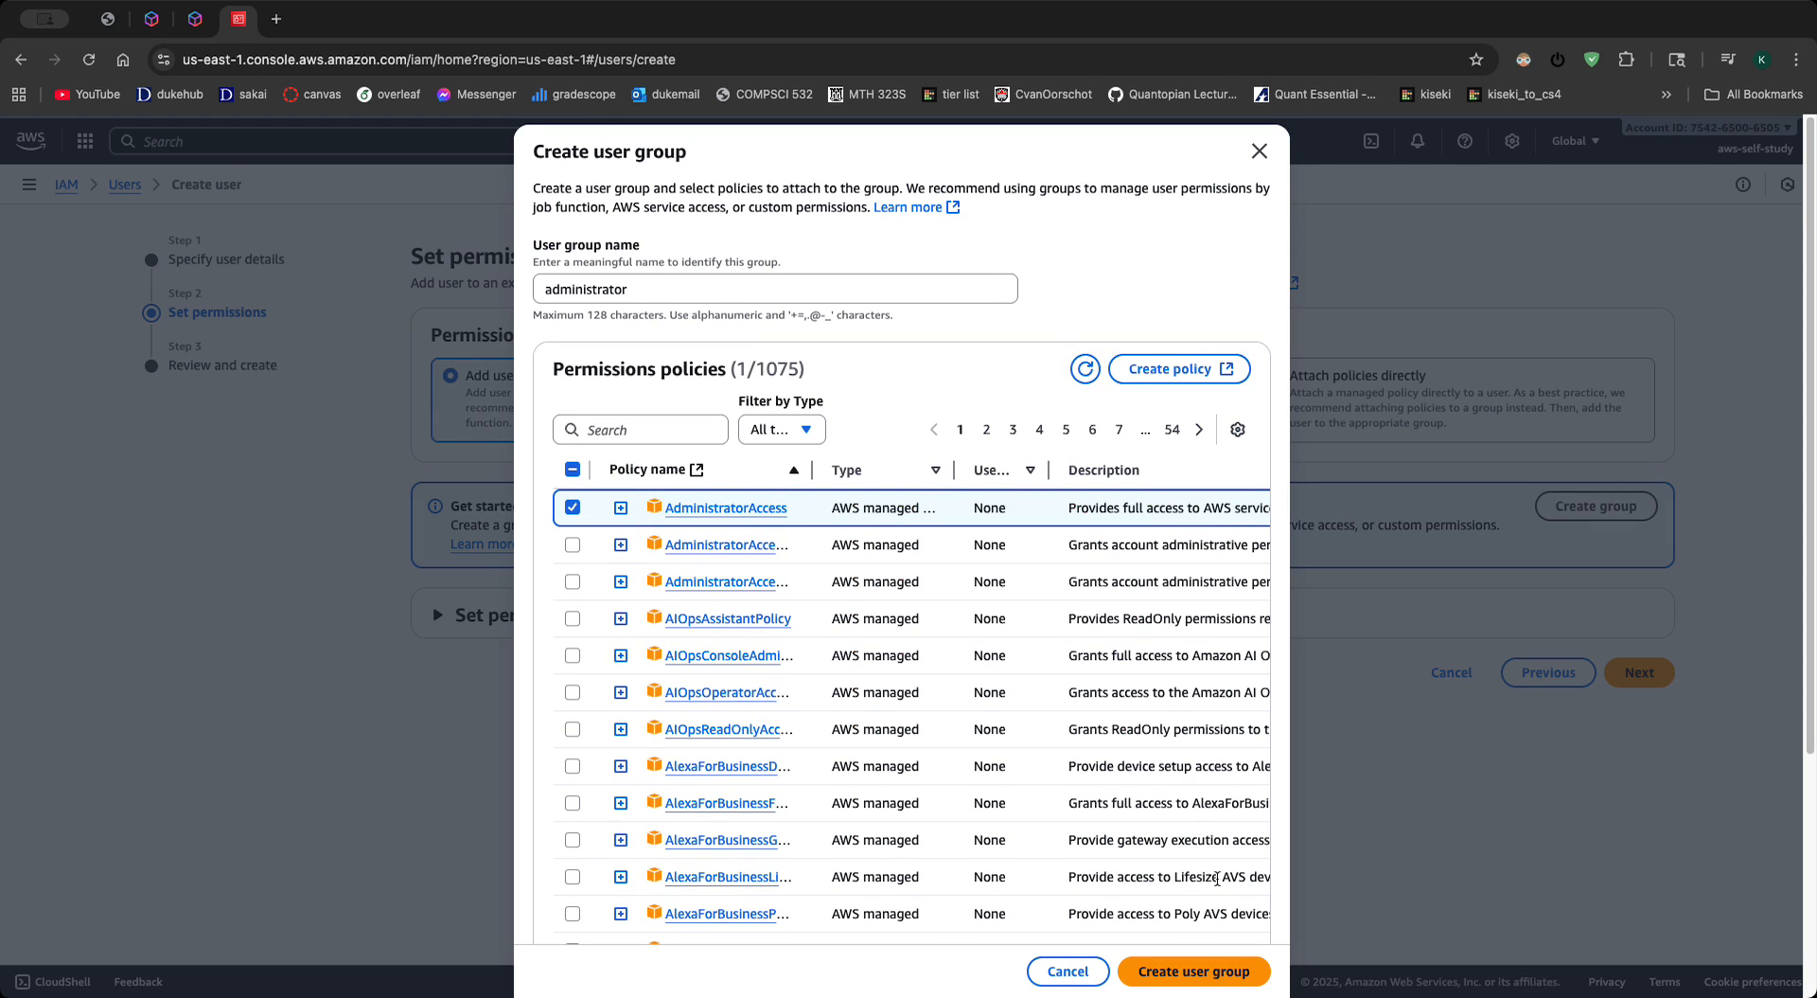
{"action": "left_click", "coordinate": [1232, 972]}
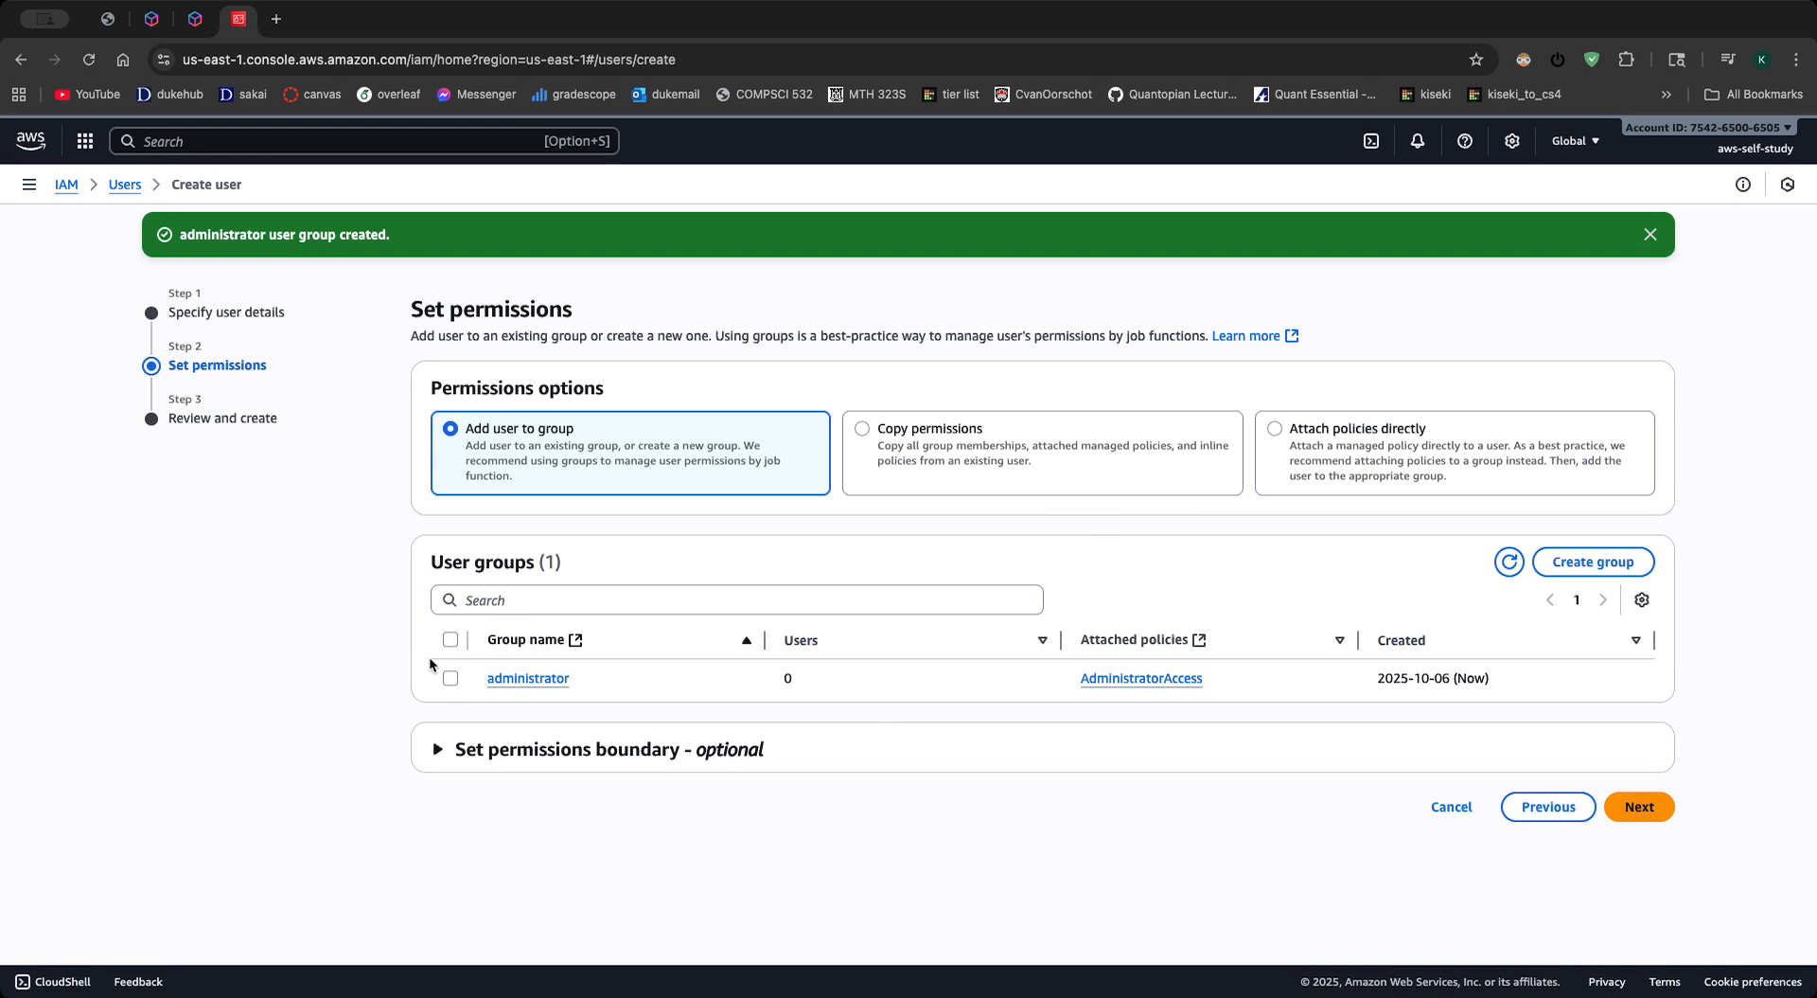
{"action": "left_click", "coordinate": [451, 678]}
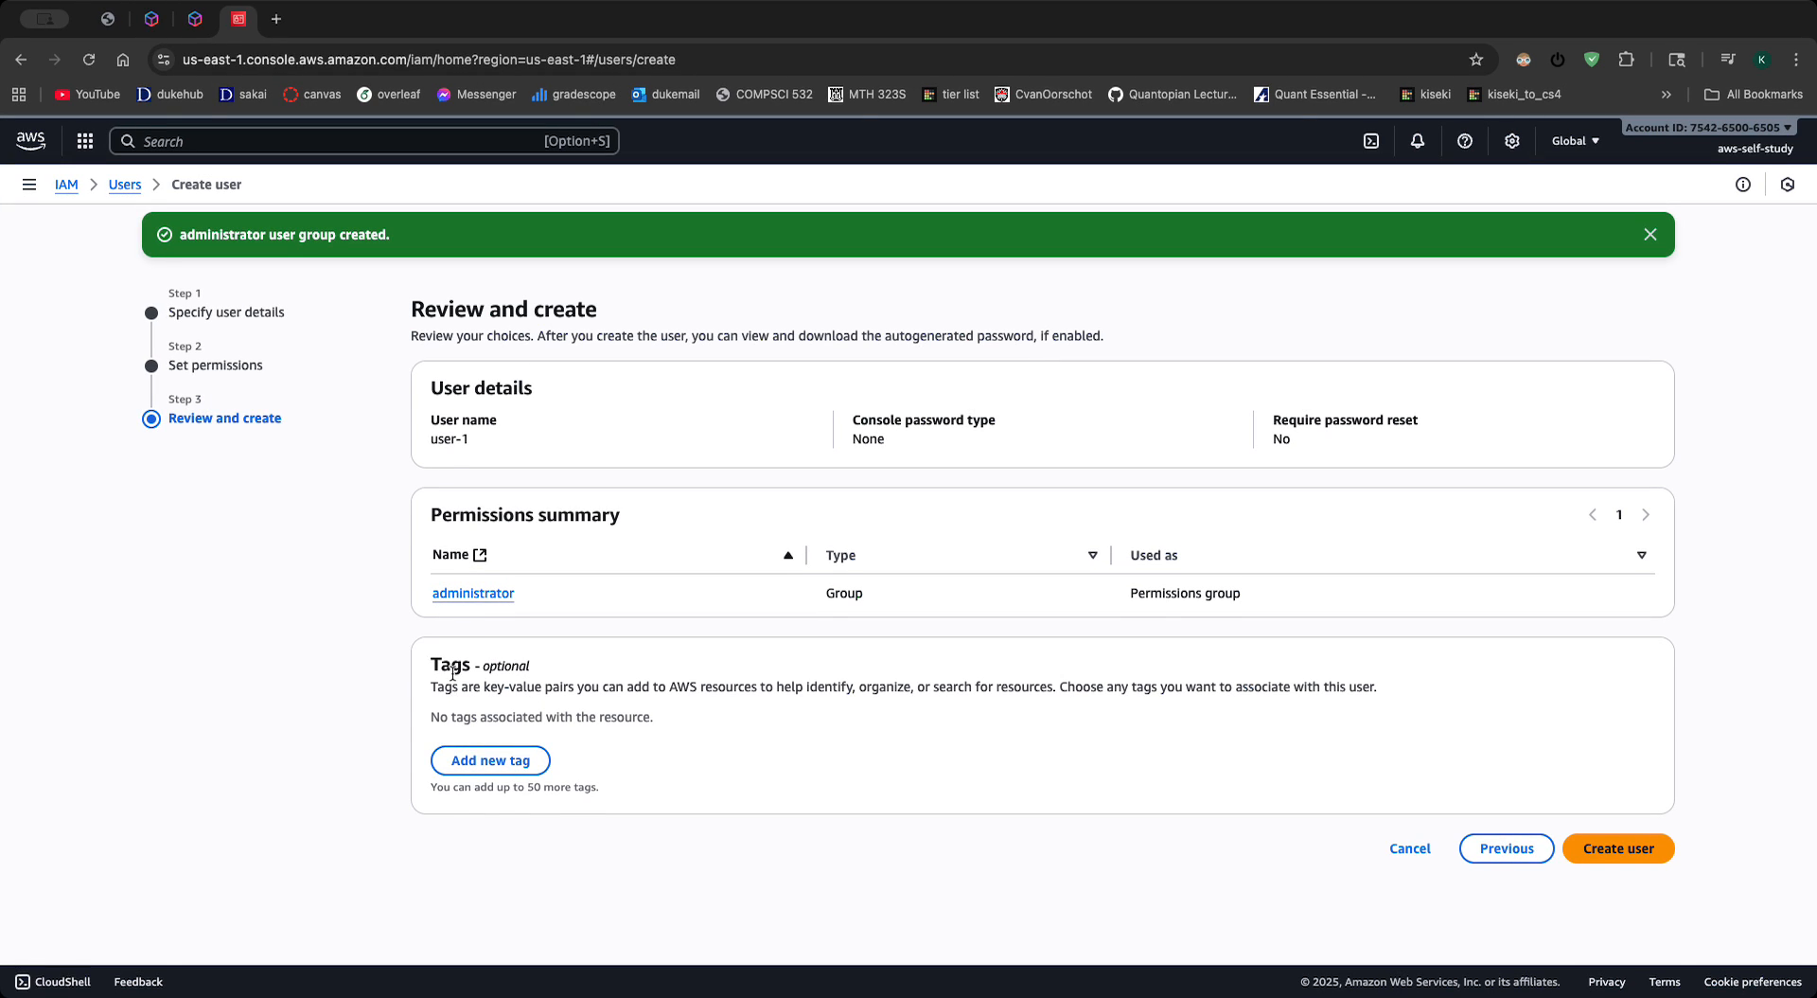
- Add a tag with key team and value dev-team-a, and finish creating the user
{"action": "left_click", "coordinate": [520, 771]}
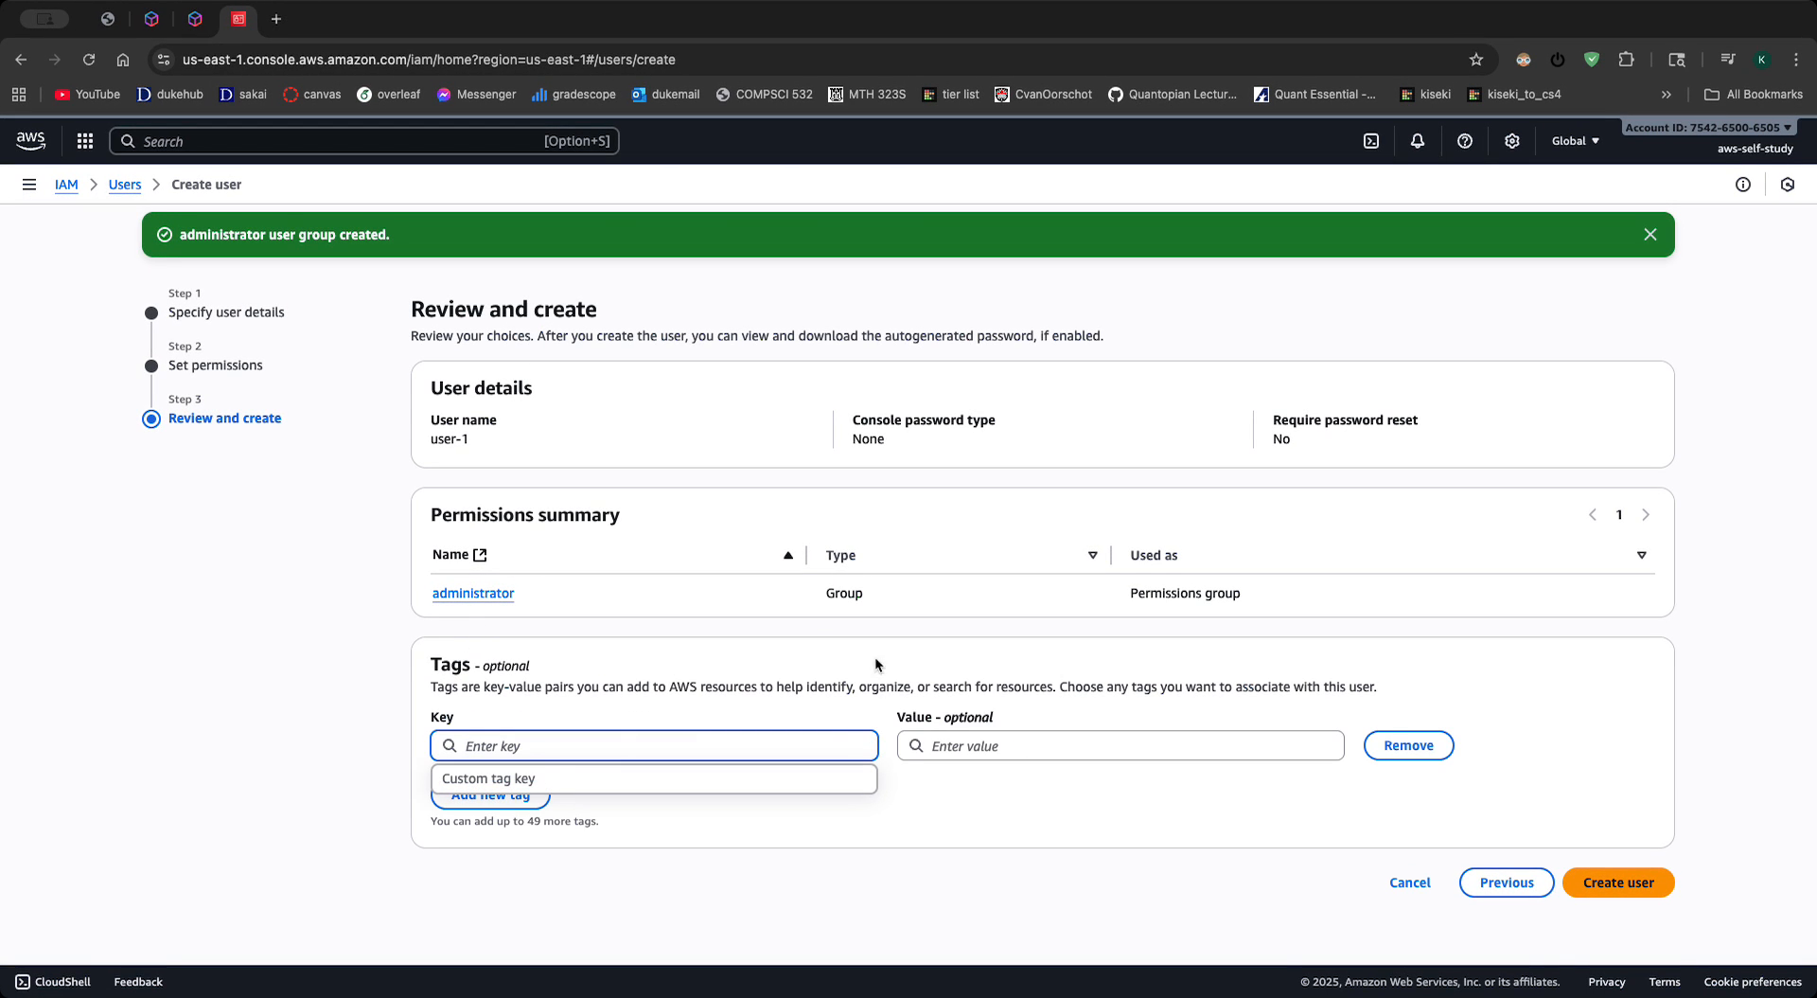
{"action": "left_click", "coordinate": [887, 778]}
{"action": "left_click", "coordinate": [673, 745]}
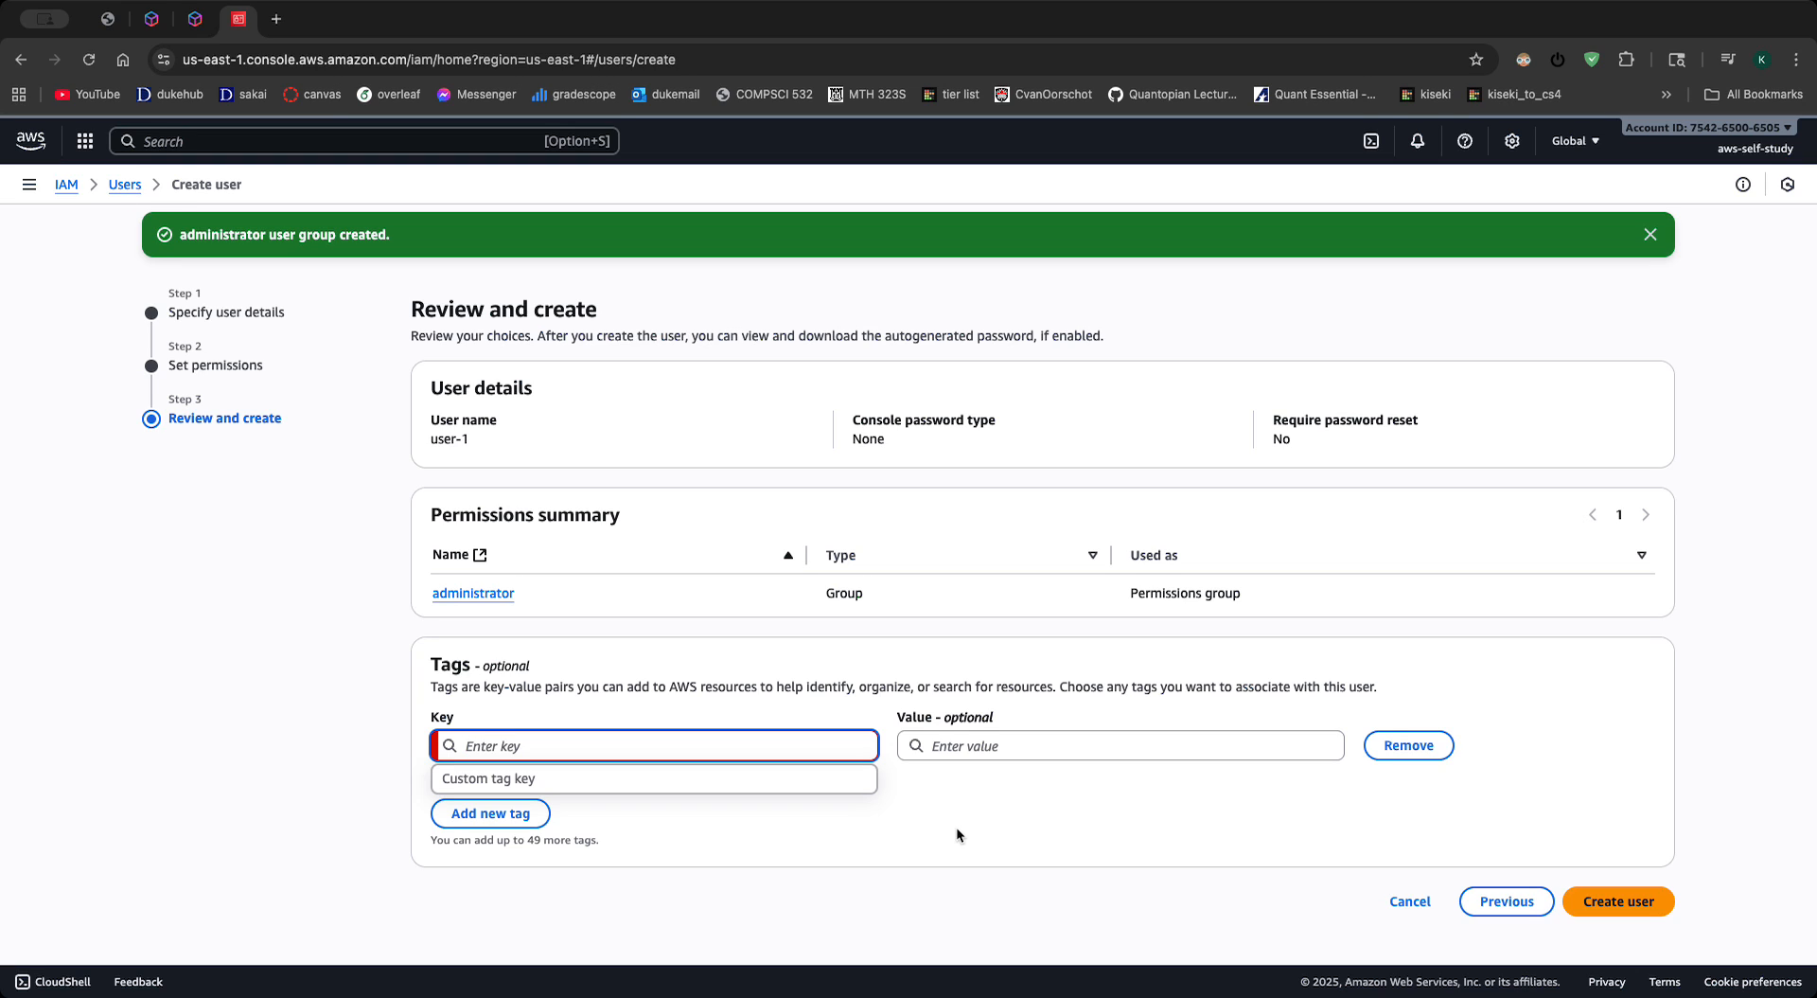
{"action": "type", "text": "team"}
{"action": "left_click", "coordinate": [1132, 744]}
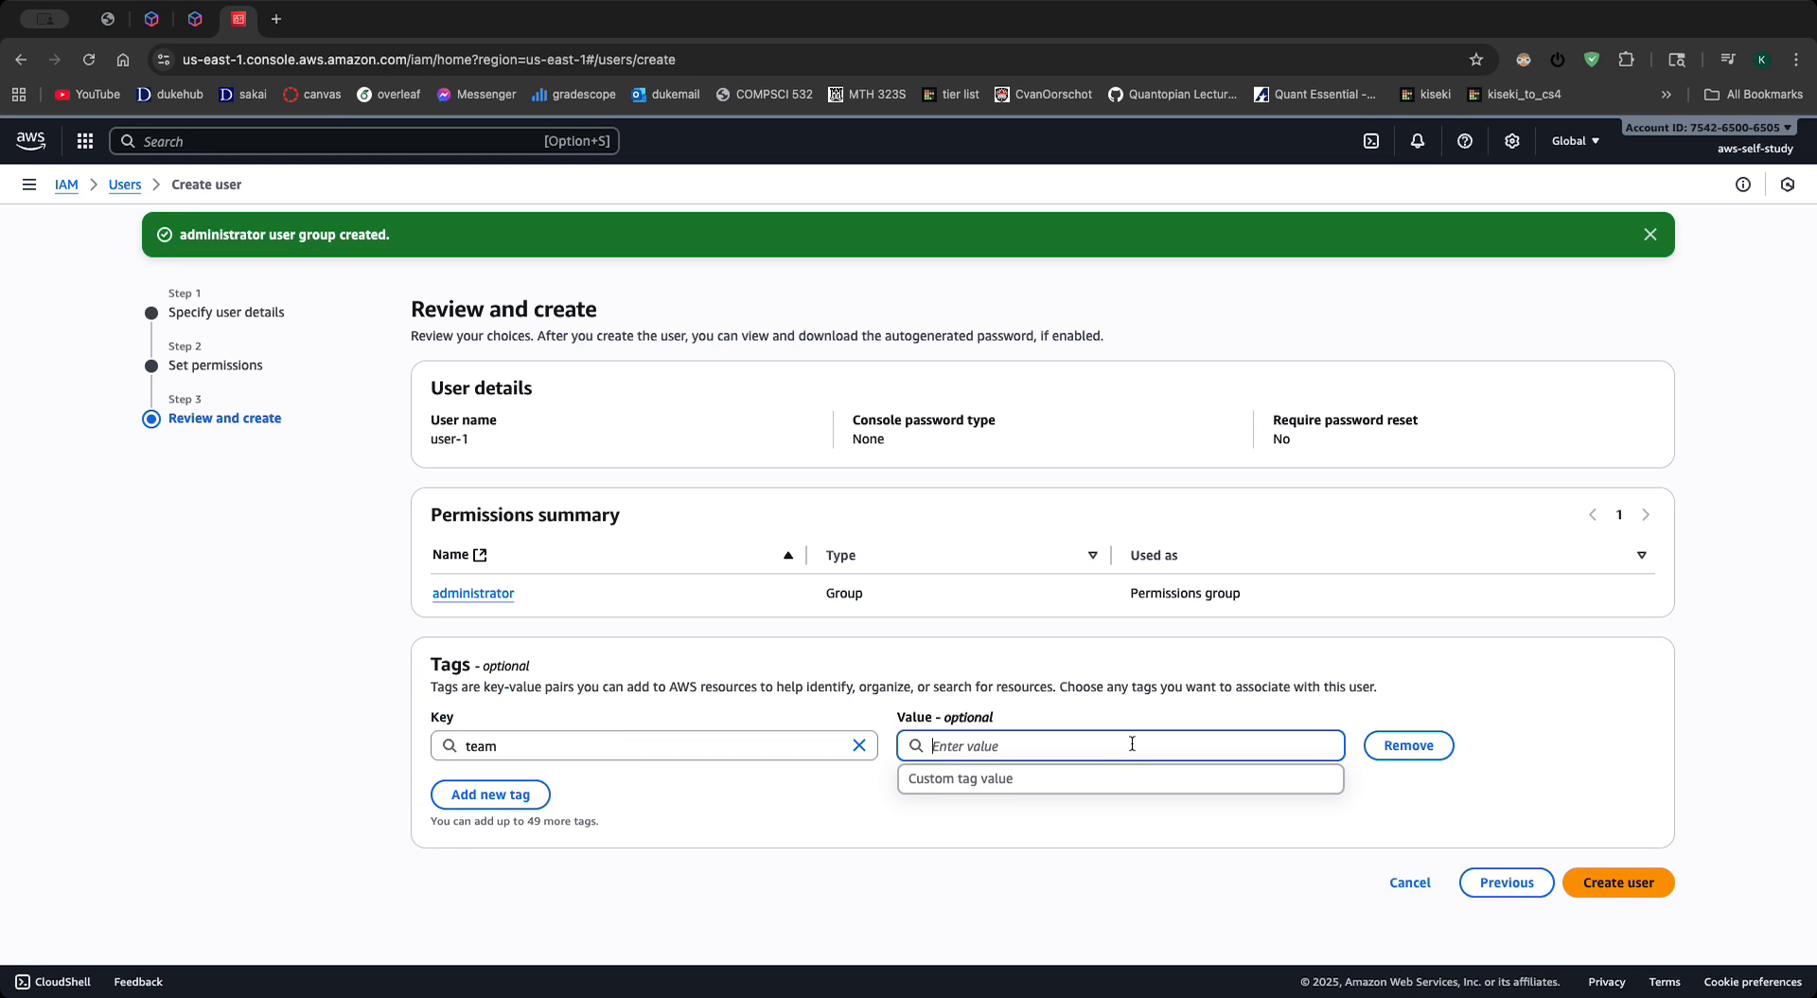
{"action": "type", "text": "dev"}
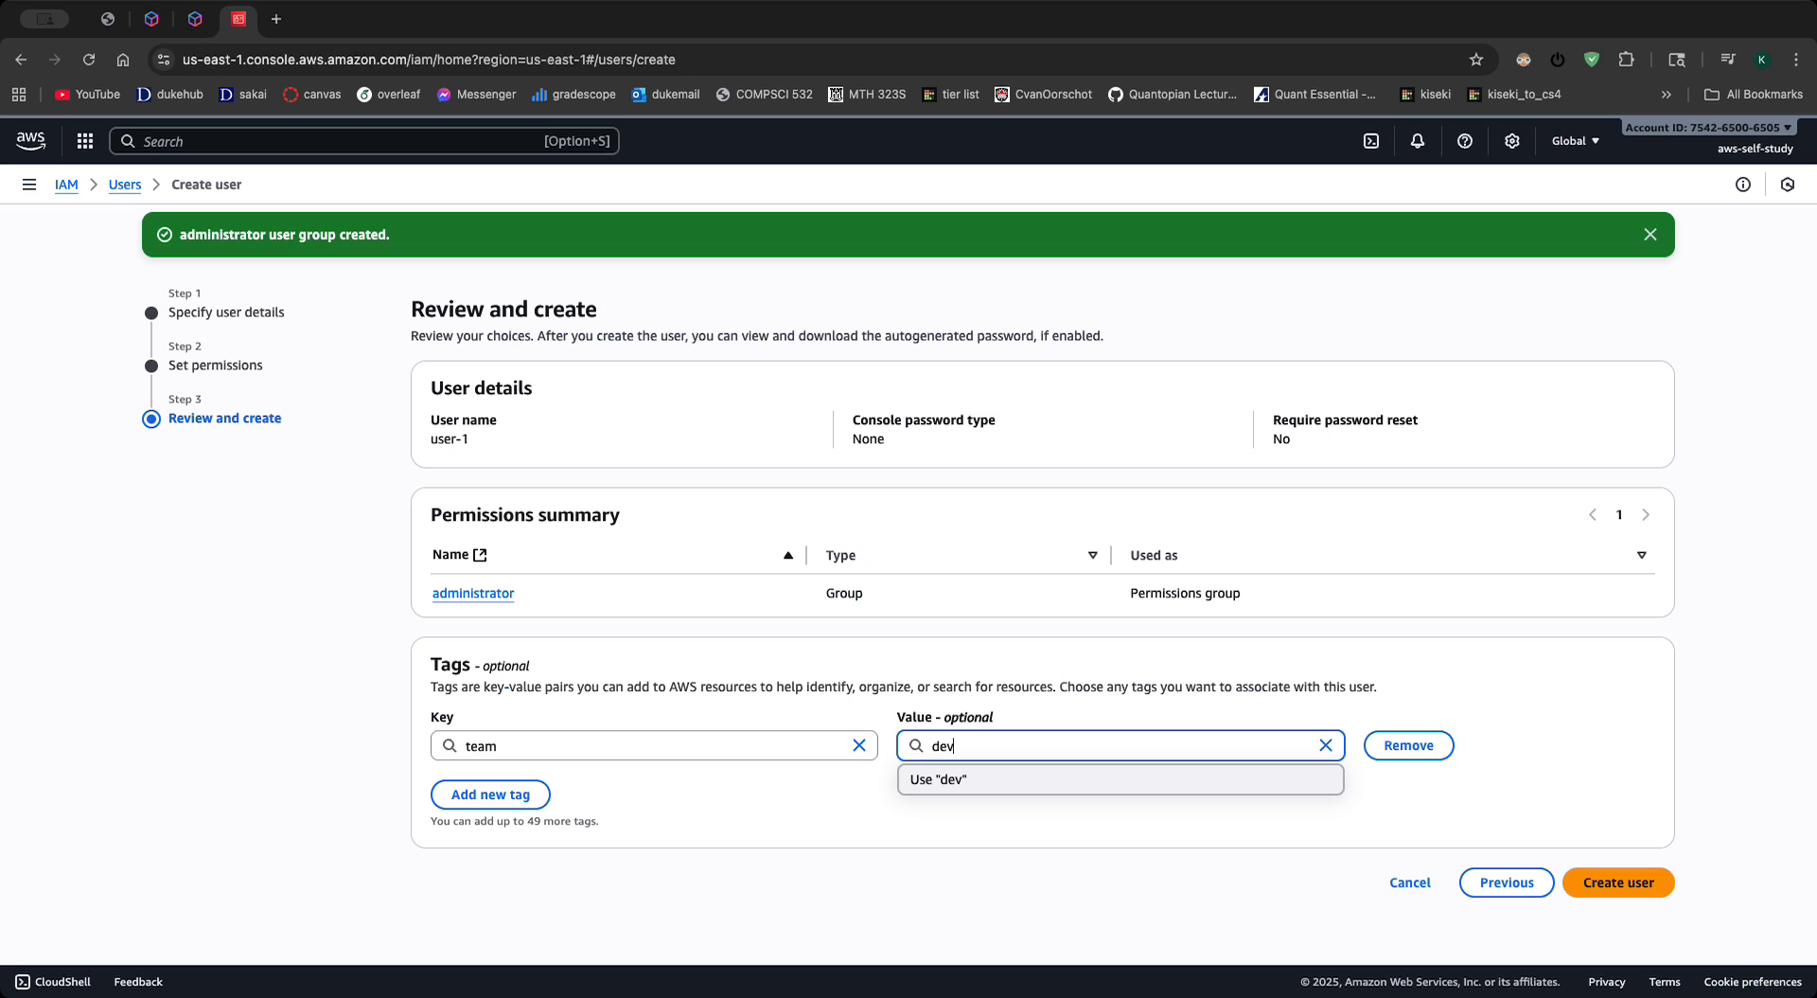
{"action": "type", "text": "-team-a"}
{"action": "left_click", "coordinate": [965, 841]}
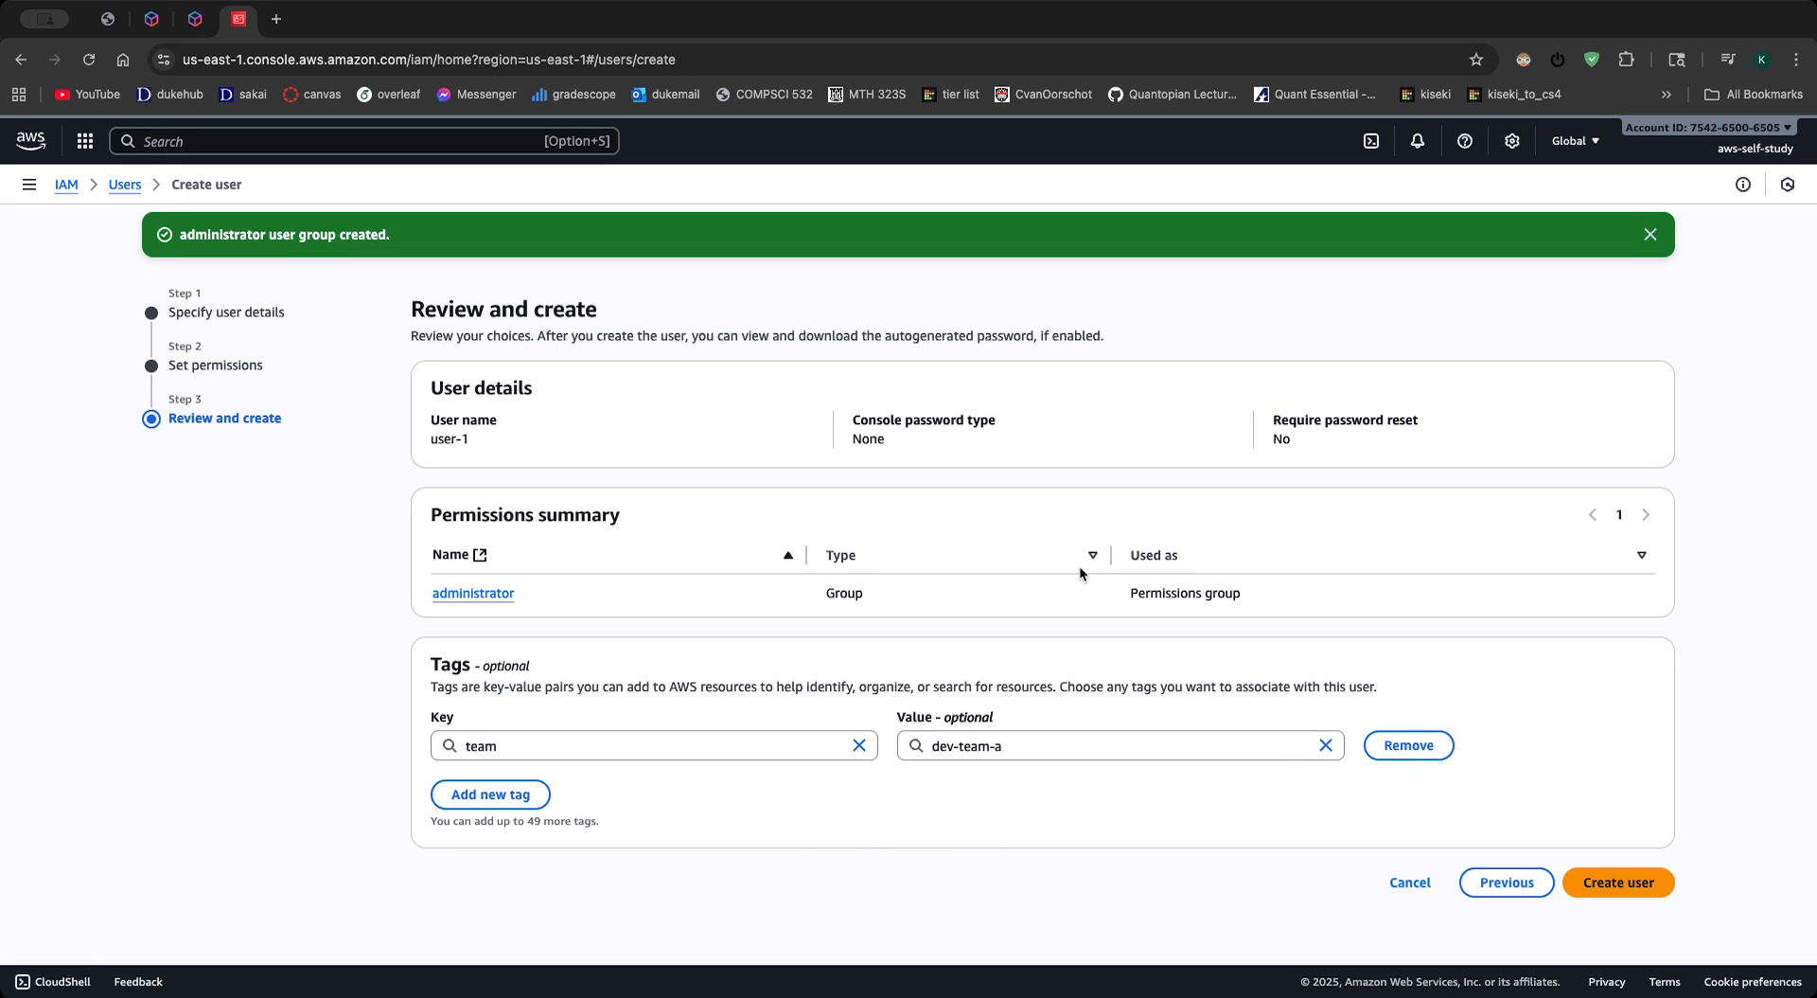
{"action": "left_click", "coordinate": [1589, 882]}
{"action": "left_click_drag", "start_coordinate": [897, 520], "coordinate": [190, 341]}
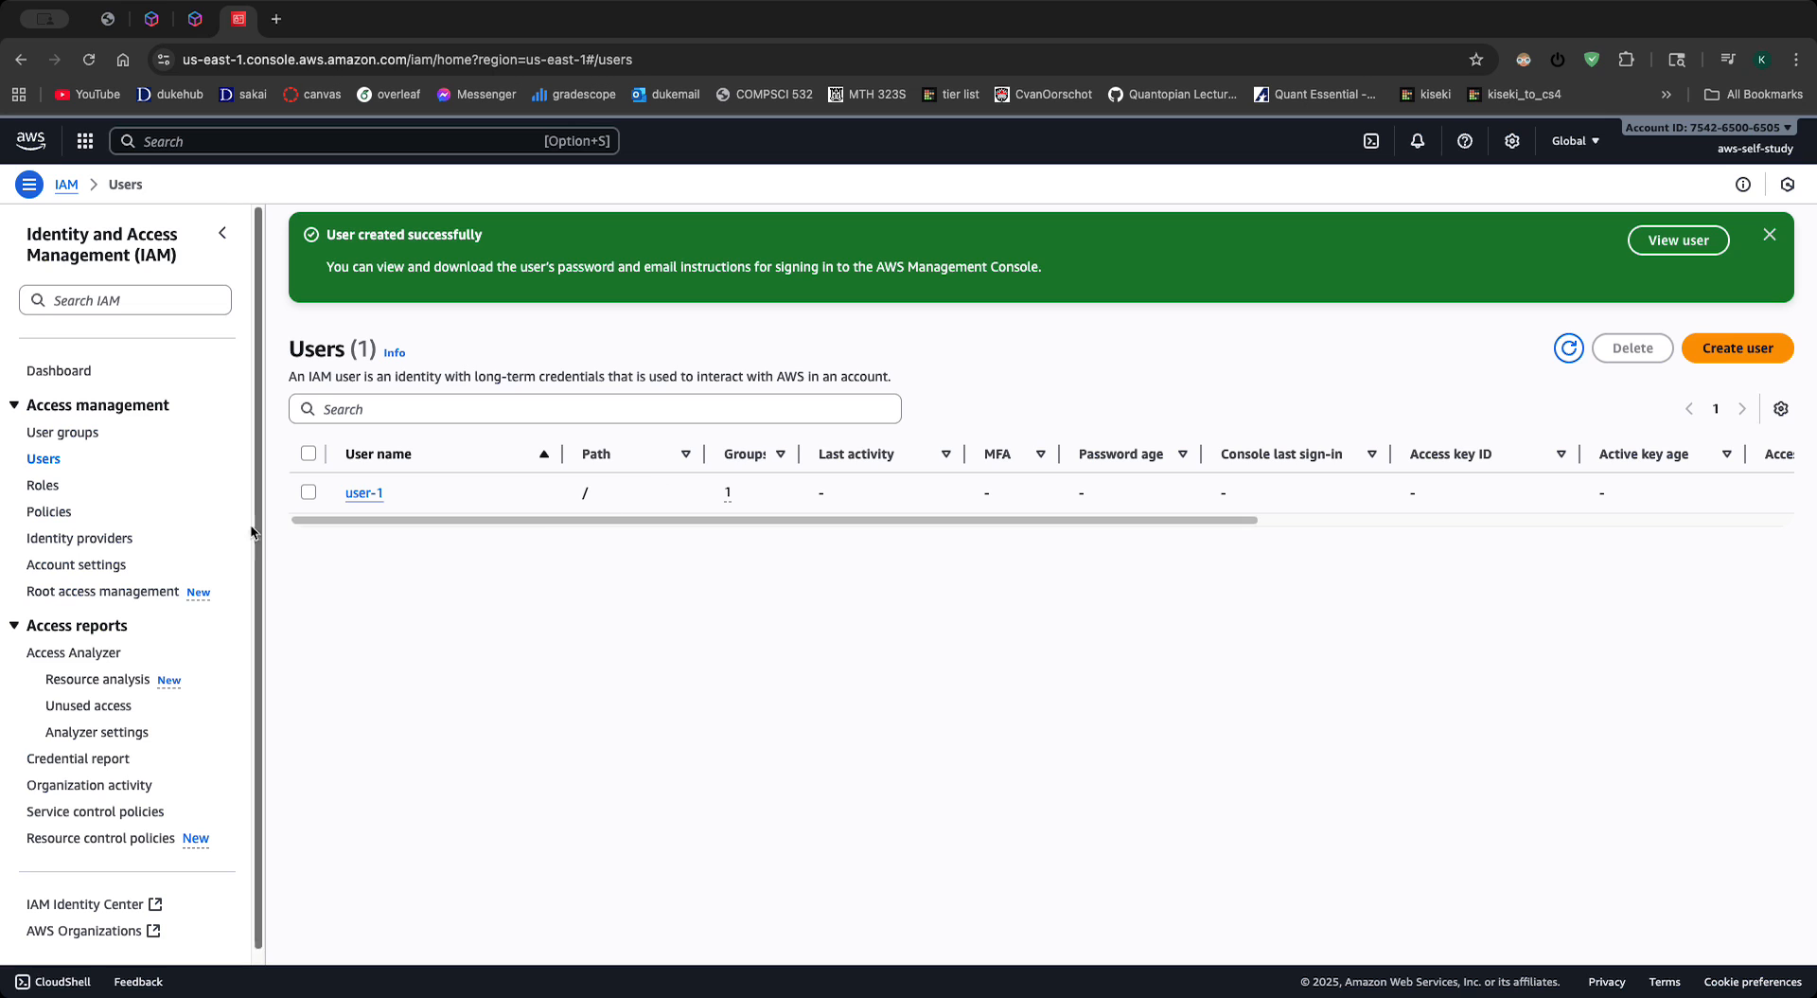
- Review the user and group lists, plus the administrator group's members, permission policies and options for adding permissions
{"action": "left_click", "coordinate": [62, 432]}
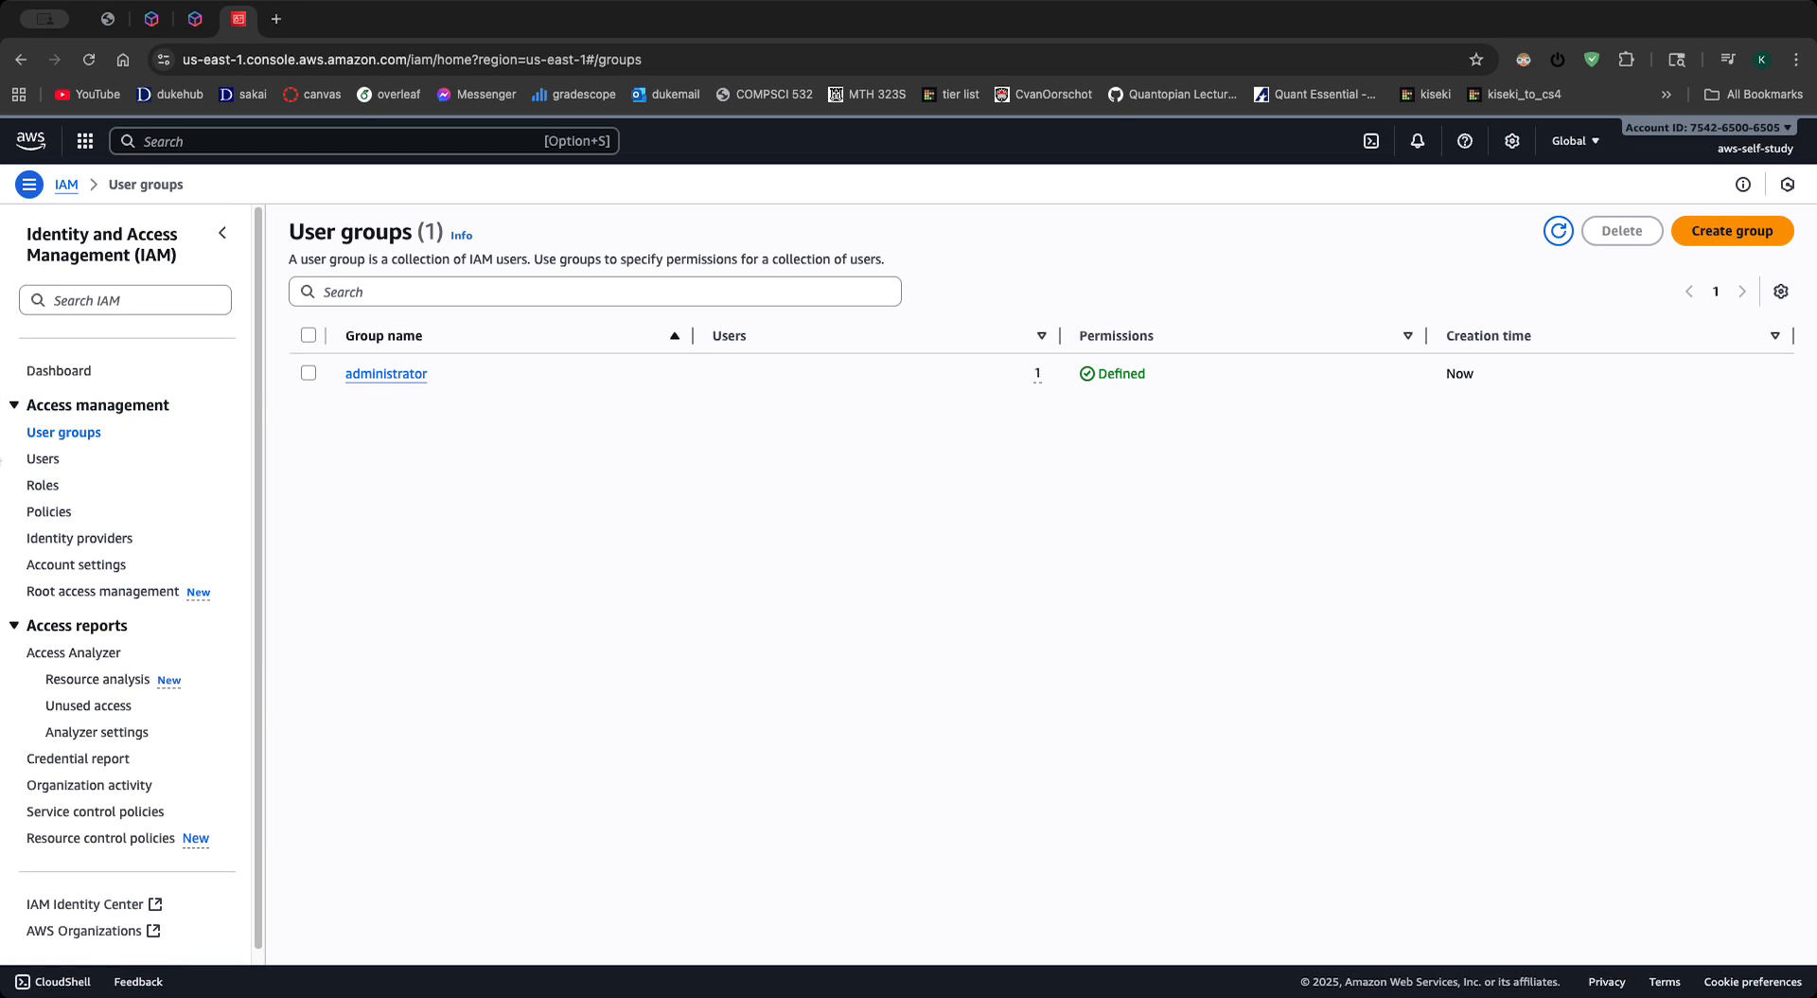
{"action": "left_click", "coordinate": [61, 461]}
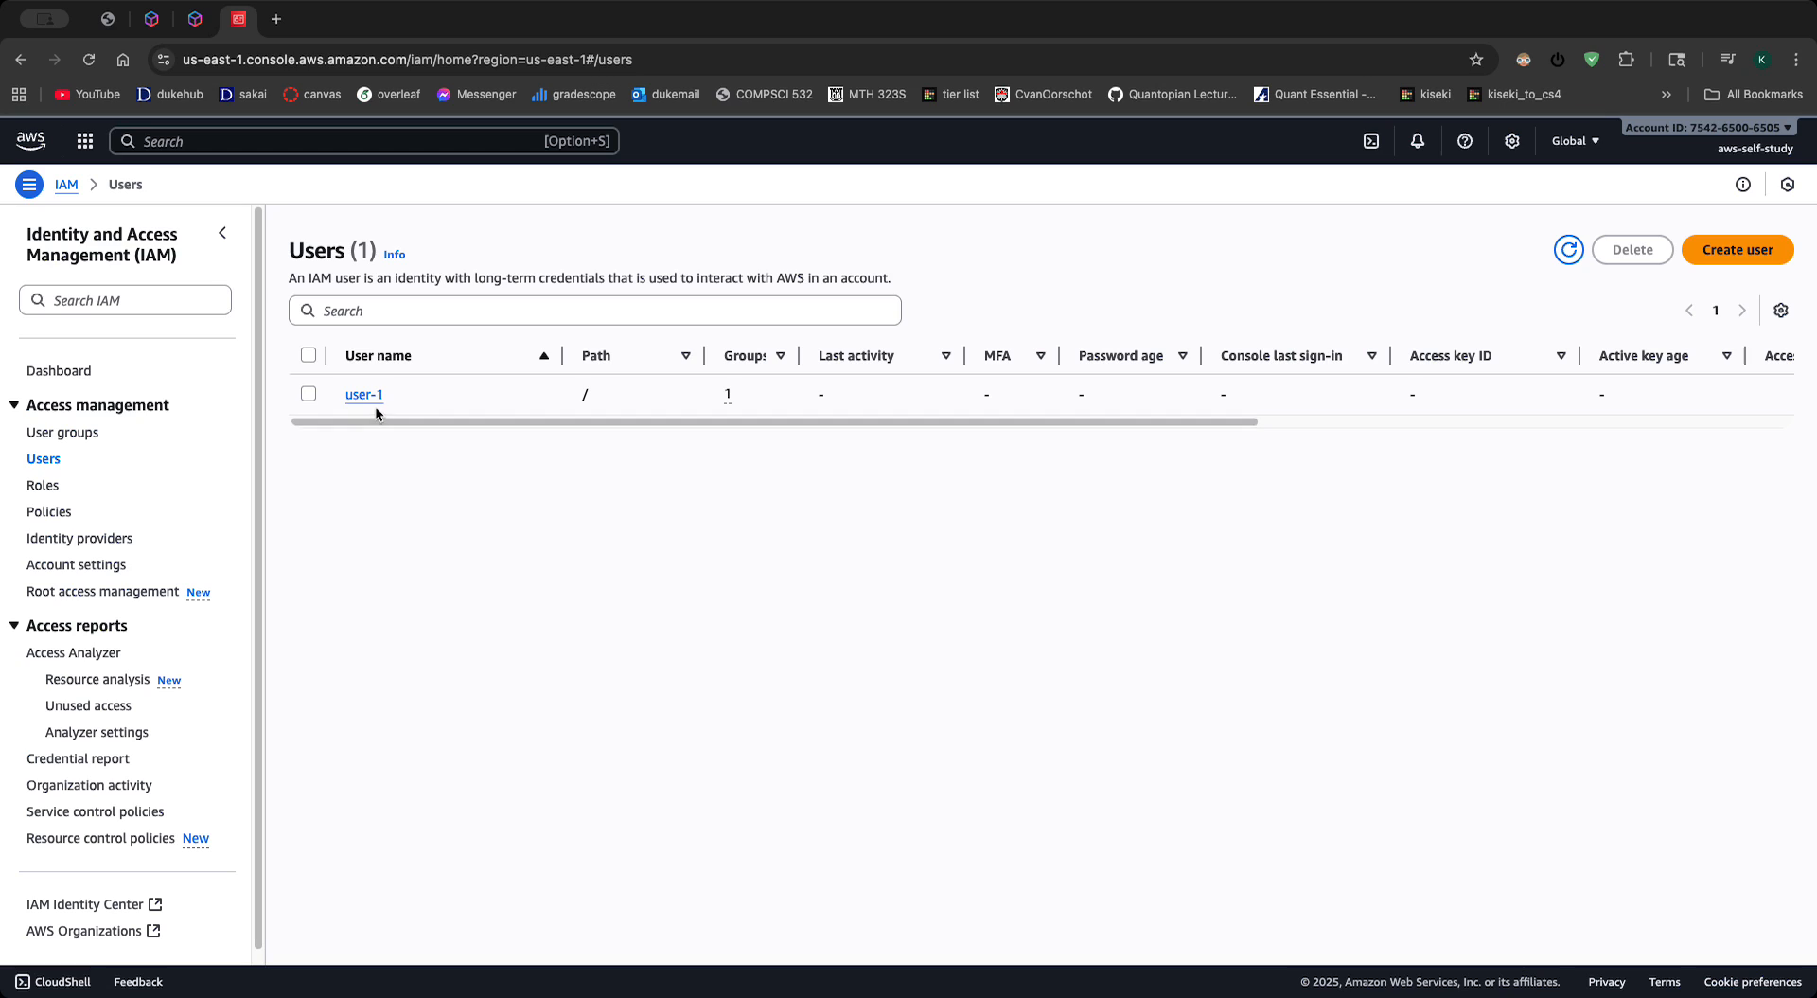
{"action": "left_click", "coordinate": [88, 434]}
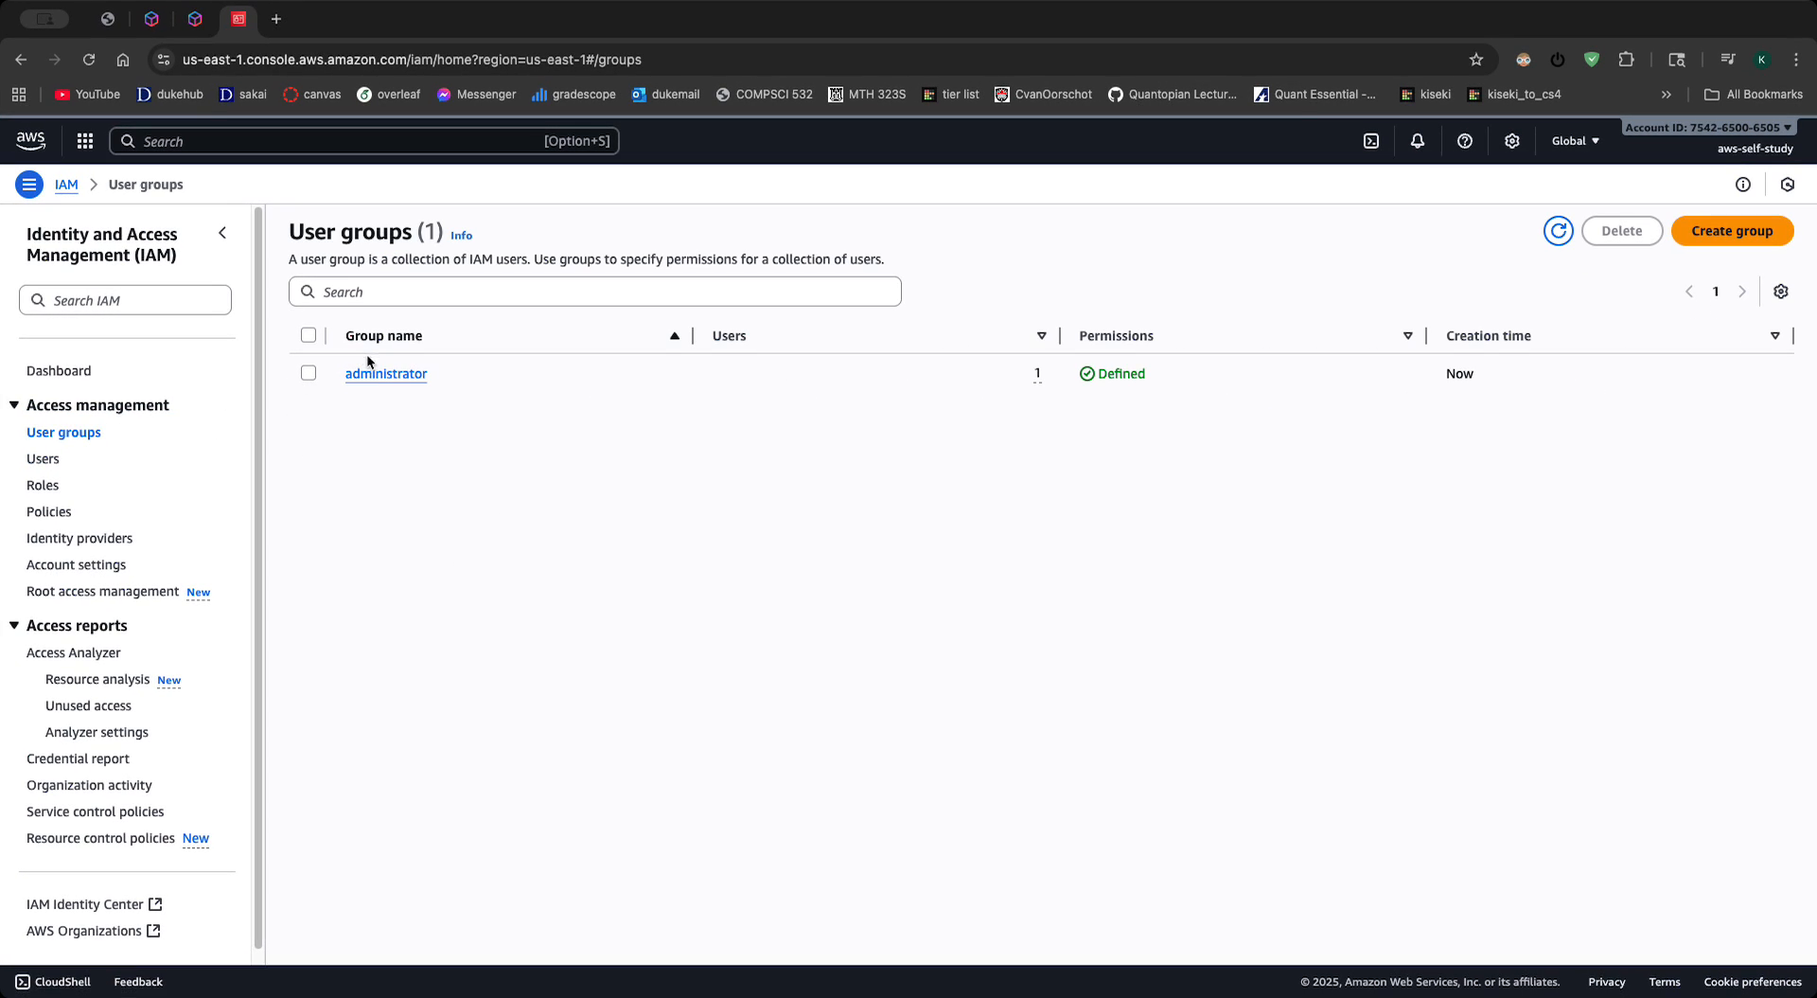
{"action": "left_click", "coordinate": [375, 376]}
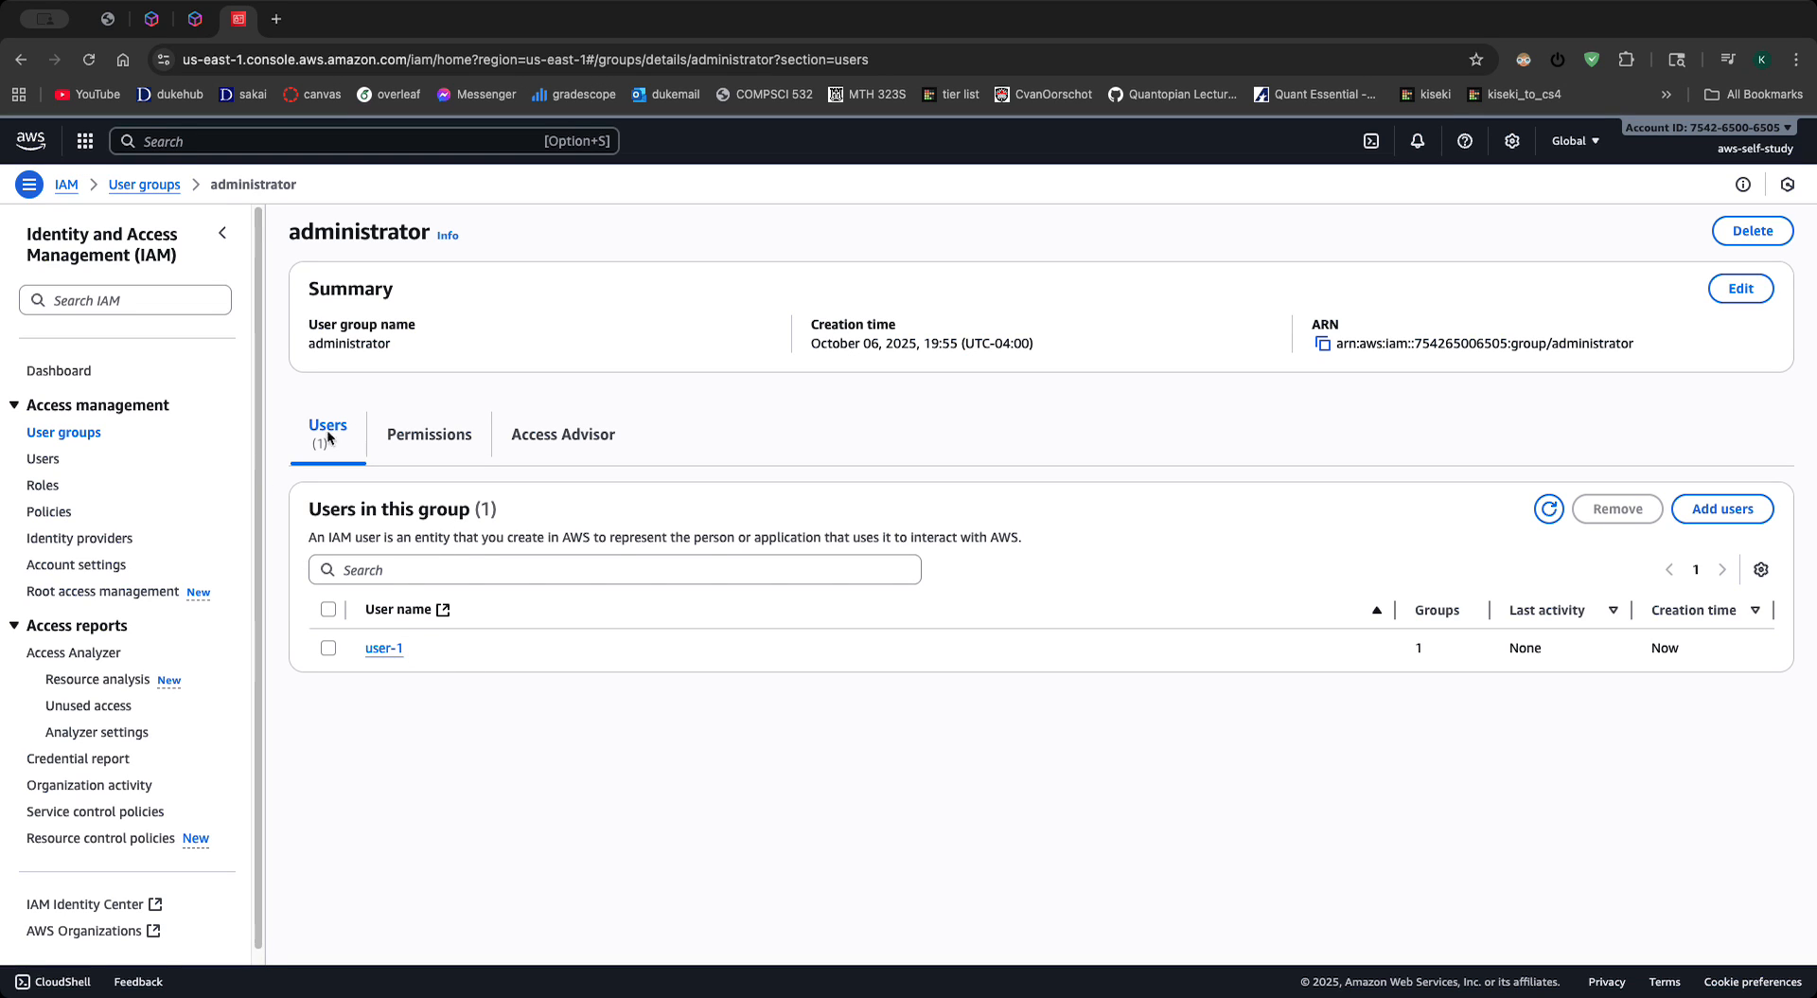
{"action": "left_click", "coordinate": [401, 441]}
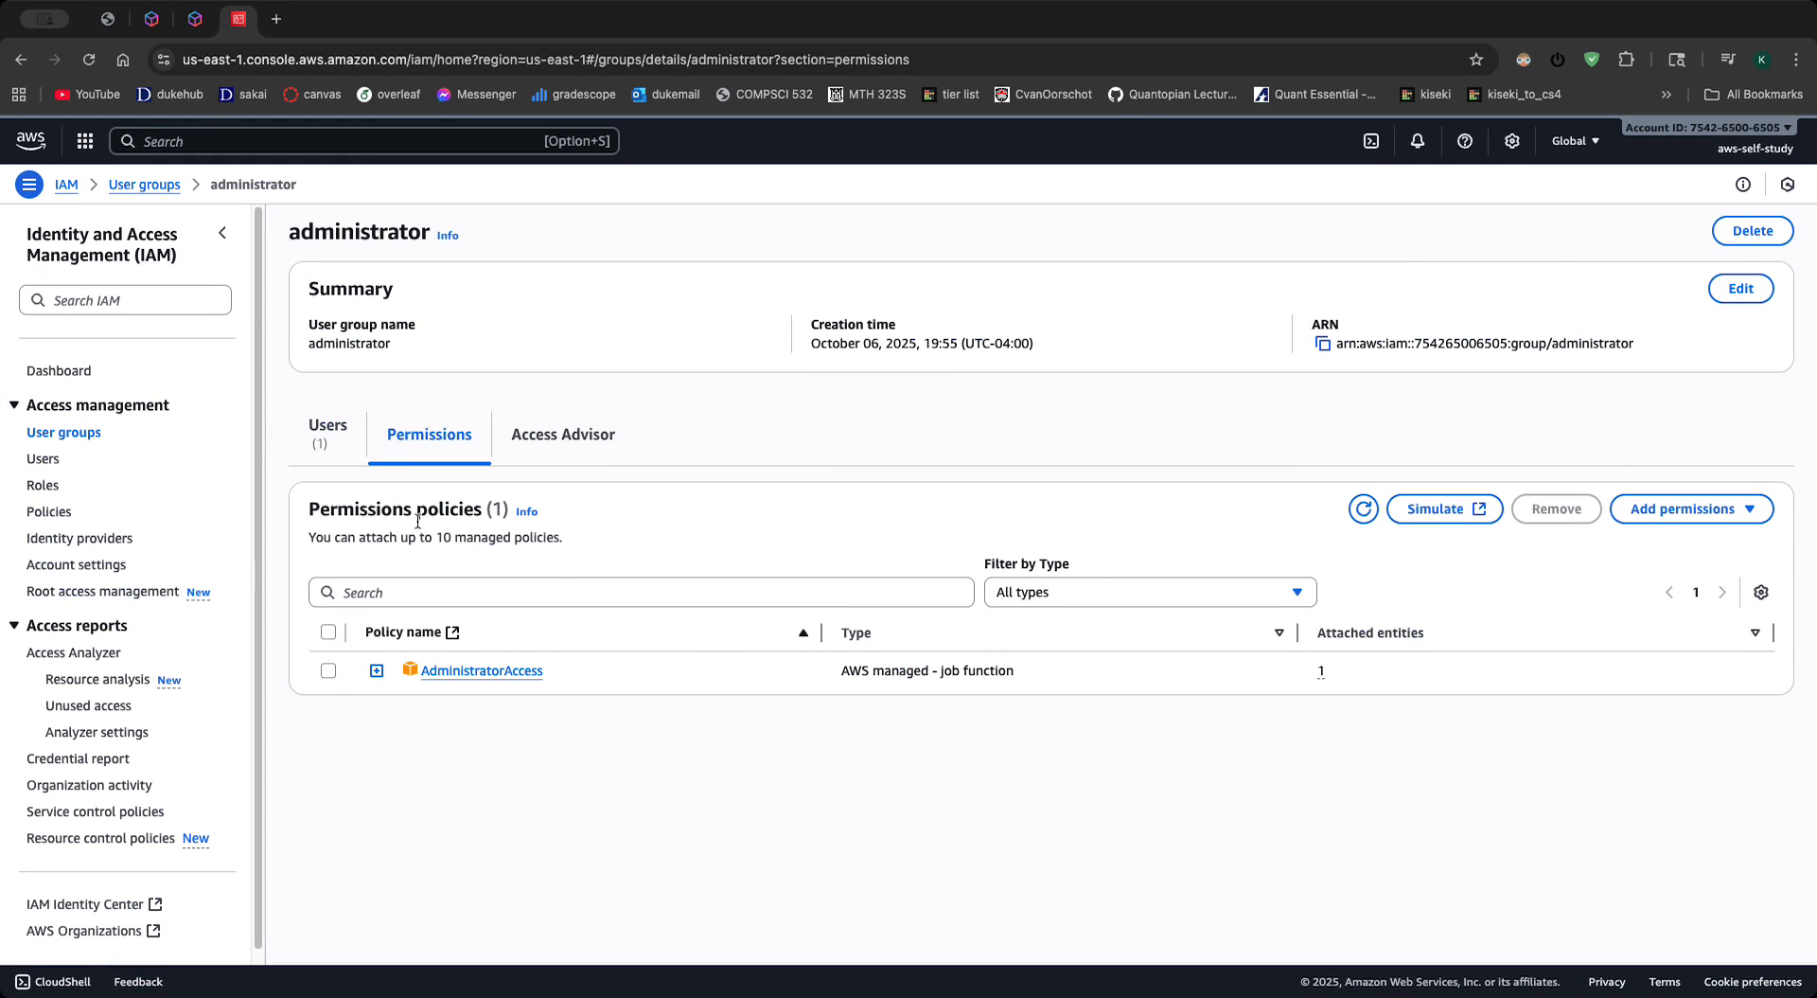
{"action": "left_click", "coordinate": [1683, 508]}
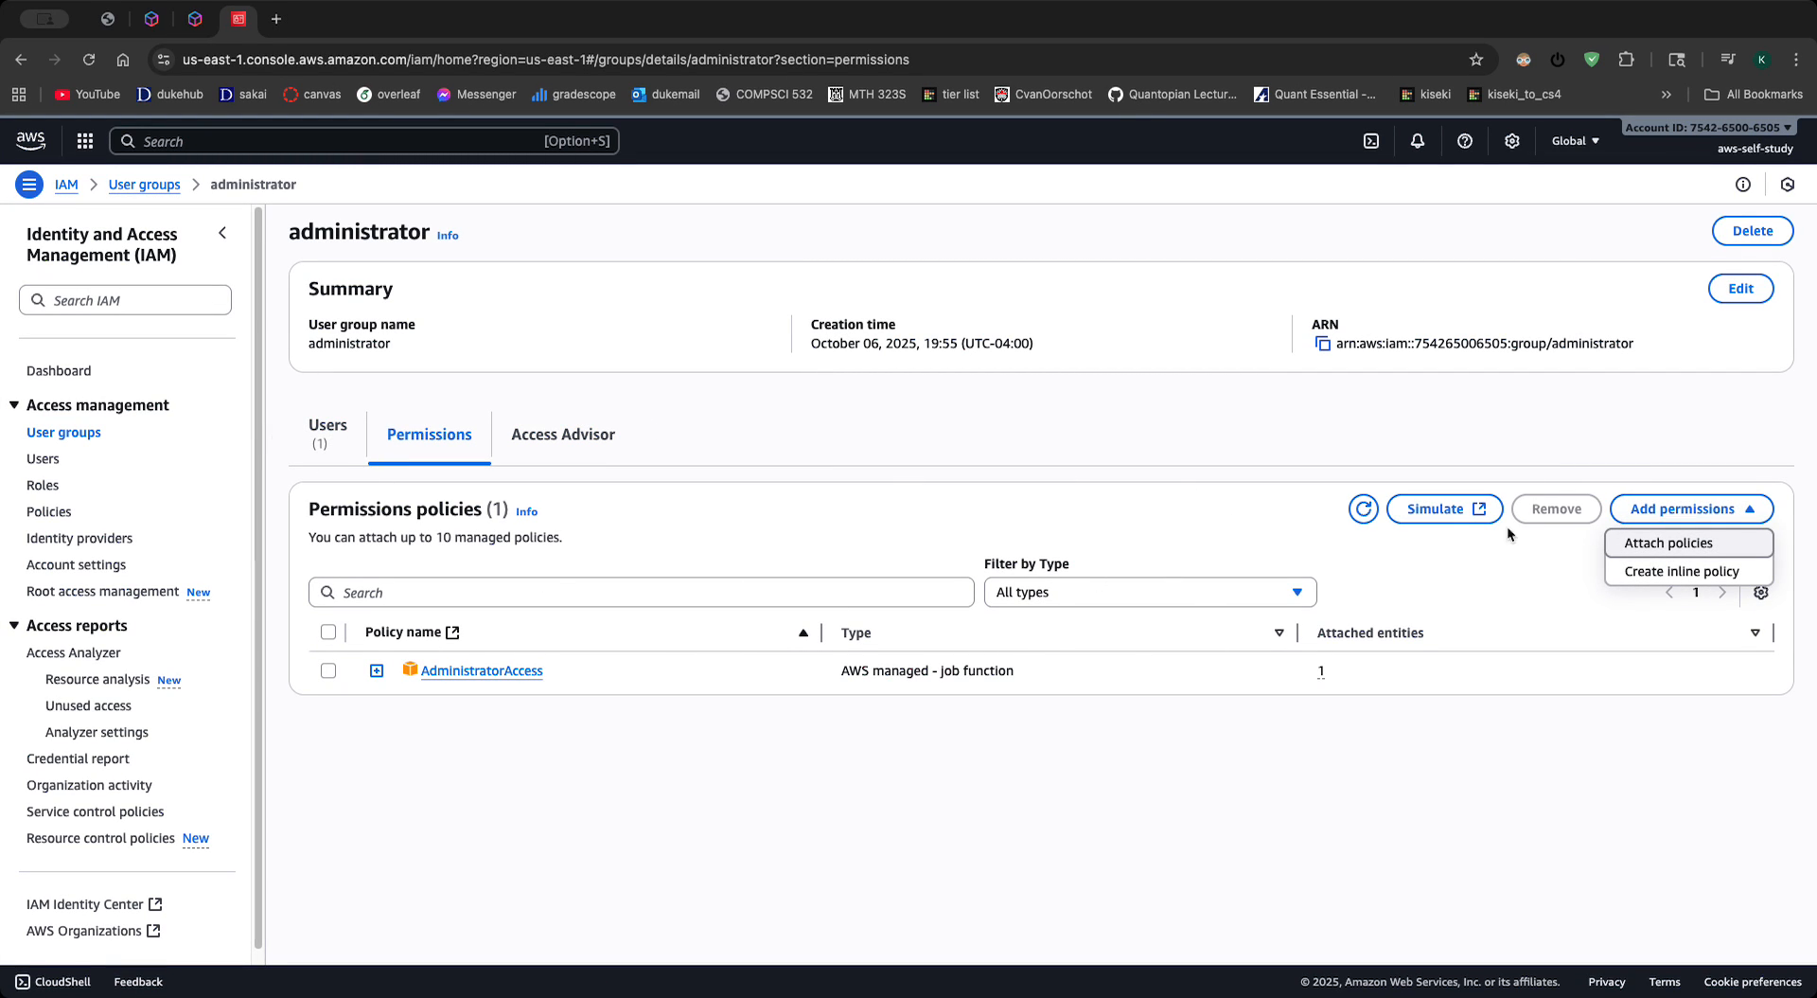
{"action": "left_click", "coordinate": [1314, 436]}
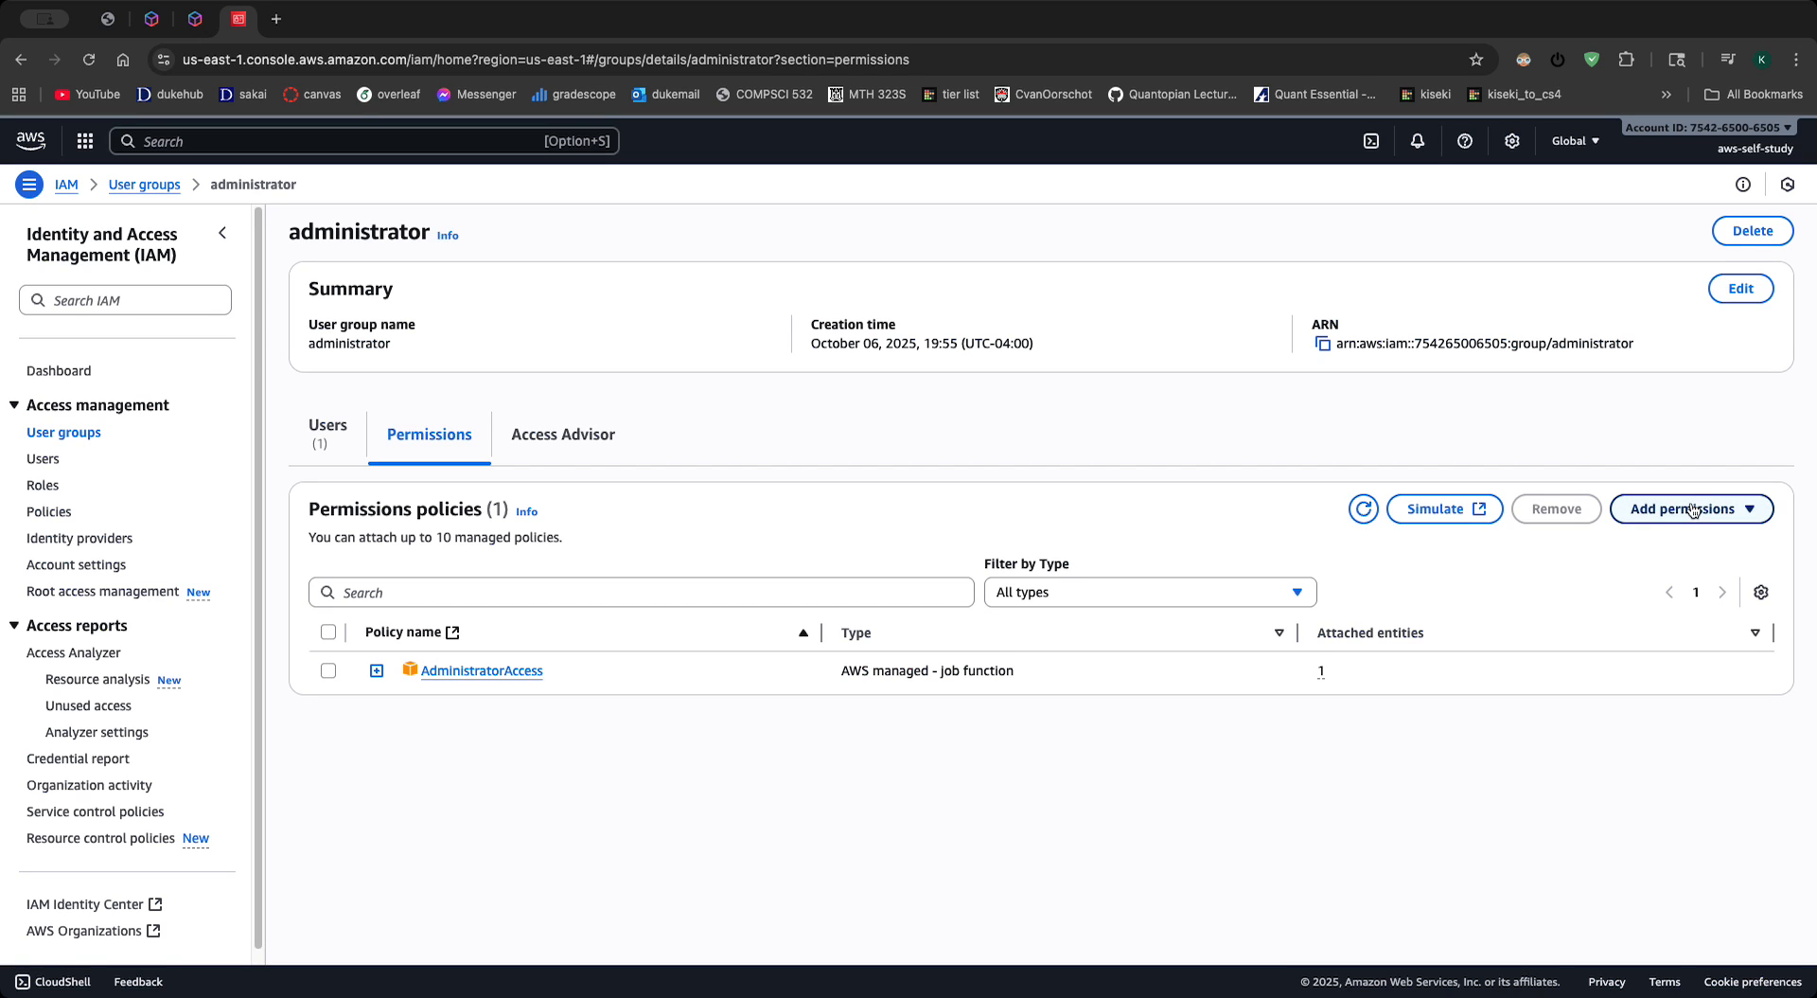
- Attach the AlexaForBusinessGatewayExecution, AlexaForBusinessLifesizeDelegatedAccessPolicy and AmazonAppFlowFullAccess policies to the administrator group
{"action": "left_click", "coordinate": [1730, 506]}
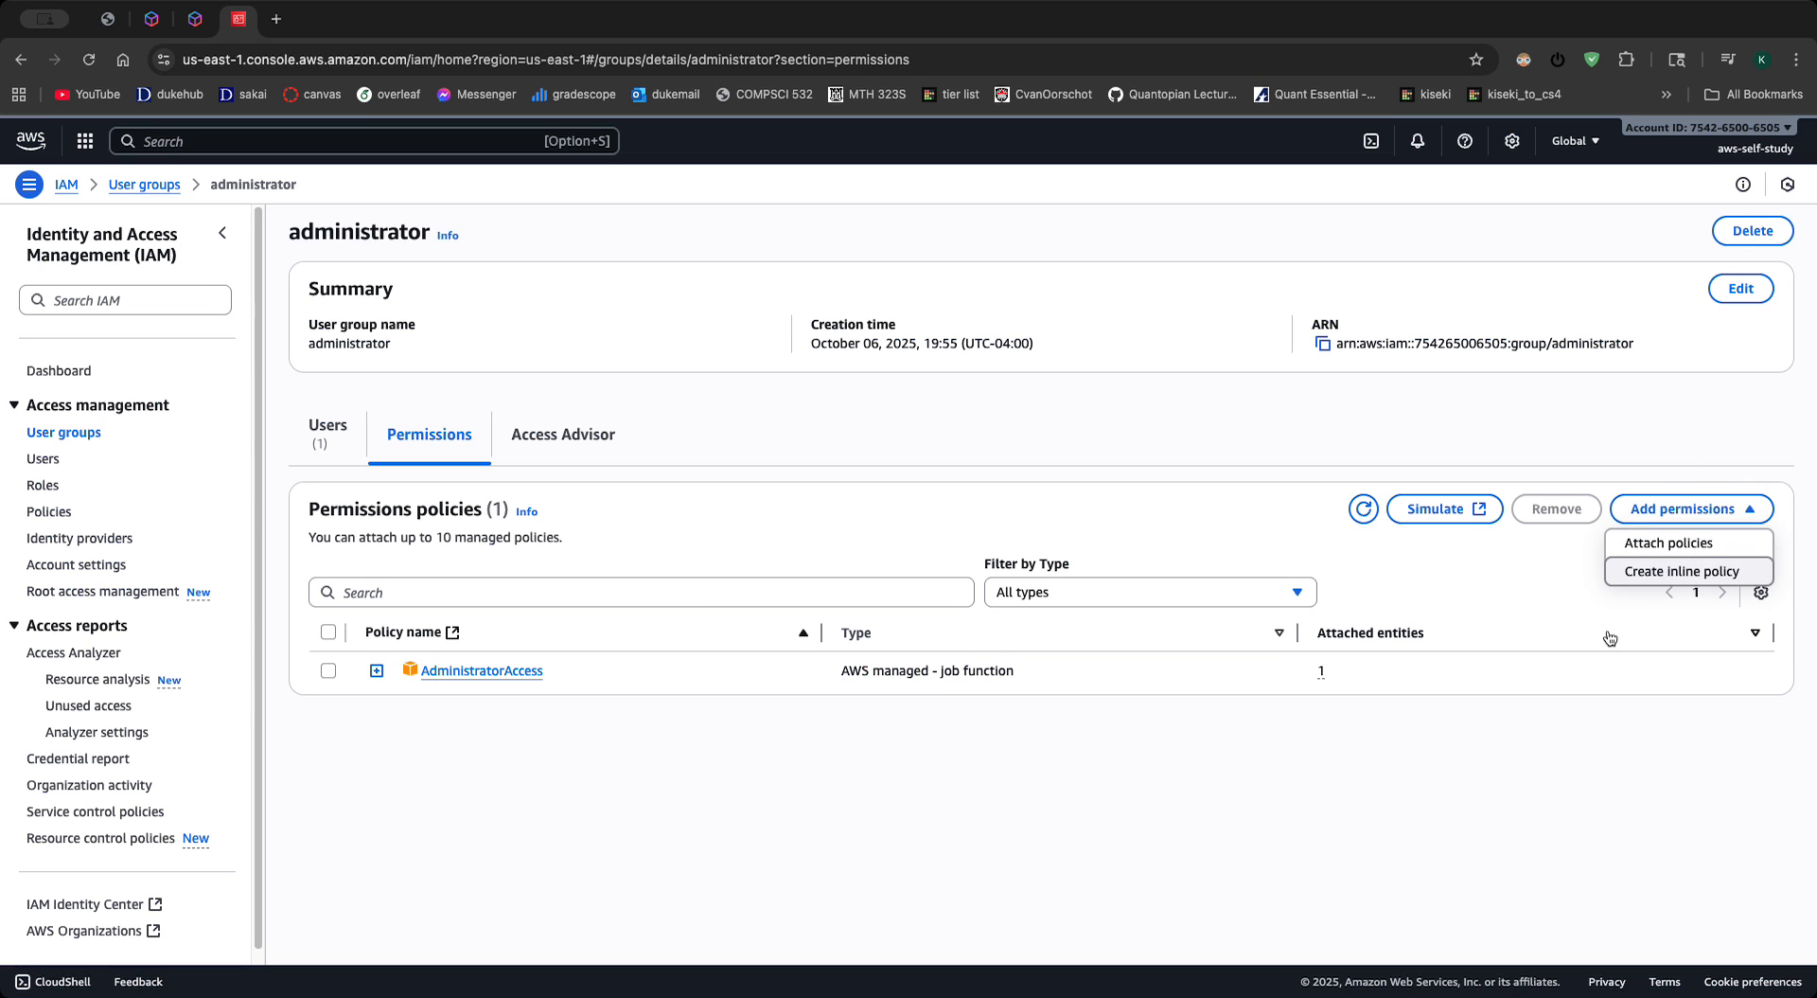
{"action": "left_click", "coordinate": [1670, 542]}
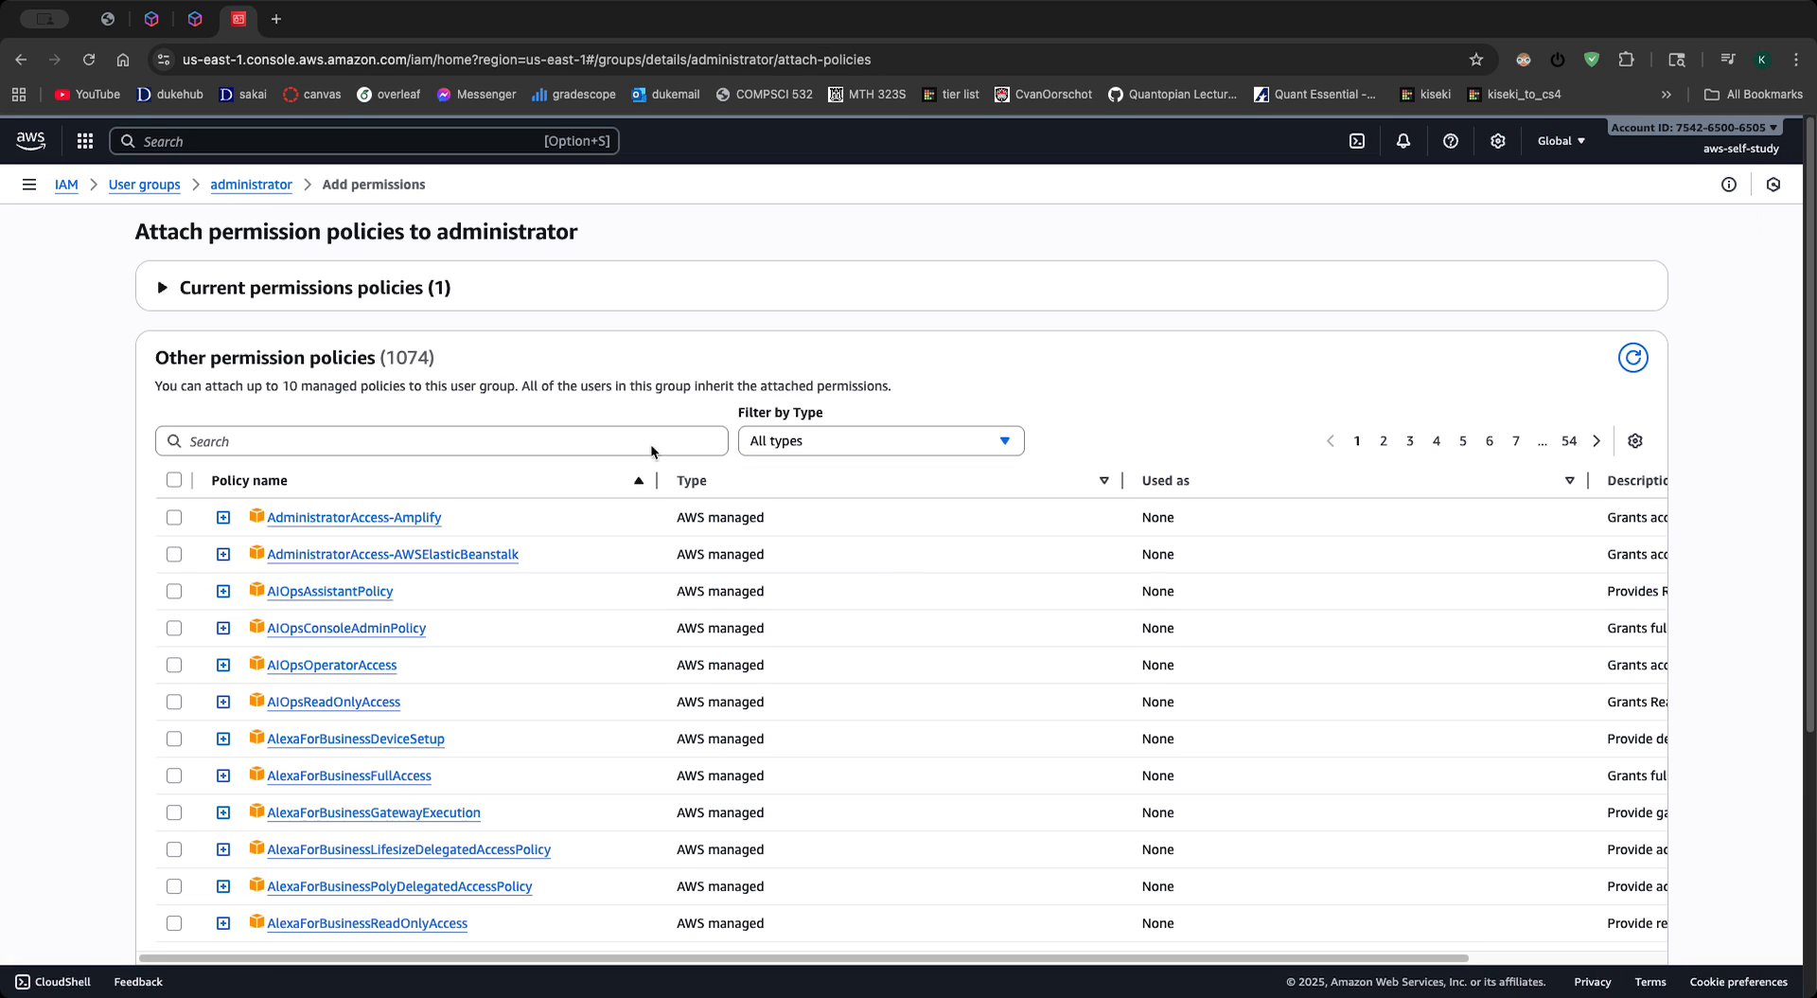
{"action": "scroll", "coordinate": [426, 568], "scroll_direction": "down", "scroll_amount": 5}
{"action": "scroll", "coordinate": [284, 511], "scroll_direction": "up", "scroll_amount": 5}
{"action": "scroll", "coordinate": [128, 499], "scroll_direction": "down", "scroll_amount": 4}
{"action": "left_click", "coordinate": [173, 440]}
{"action": "left_click", "coordinate": [175, 475]}
{"action": "scroll", "coordinate": [191, 515], "scroll_direction": "up", "scroll_amount": 4}
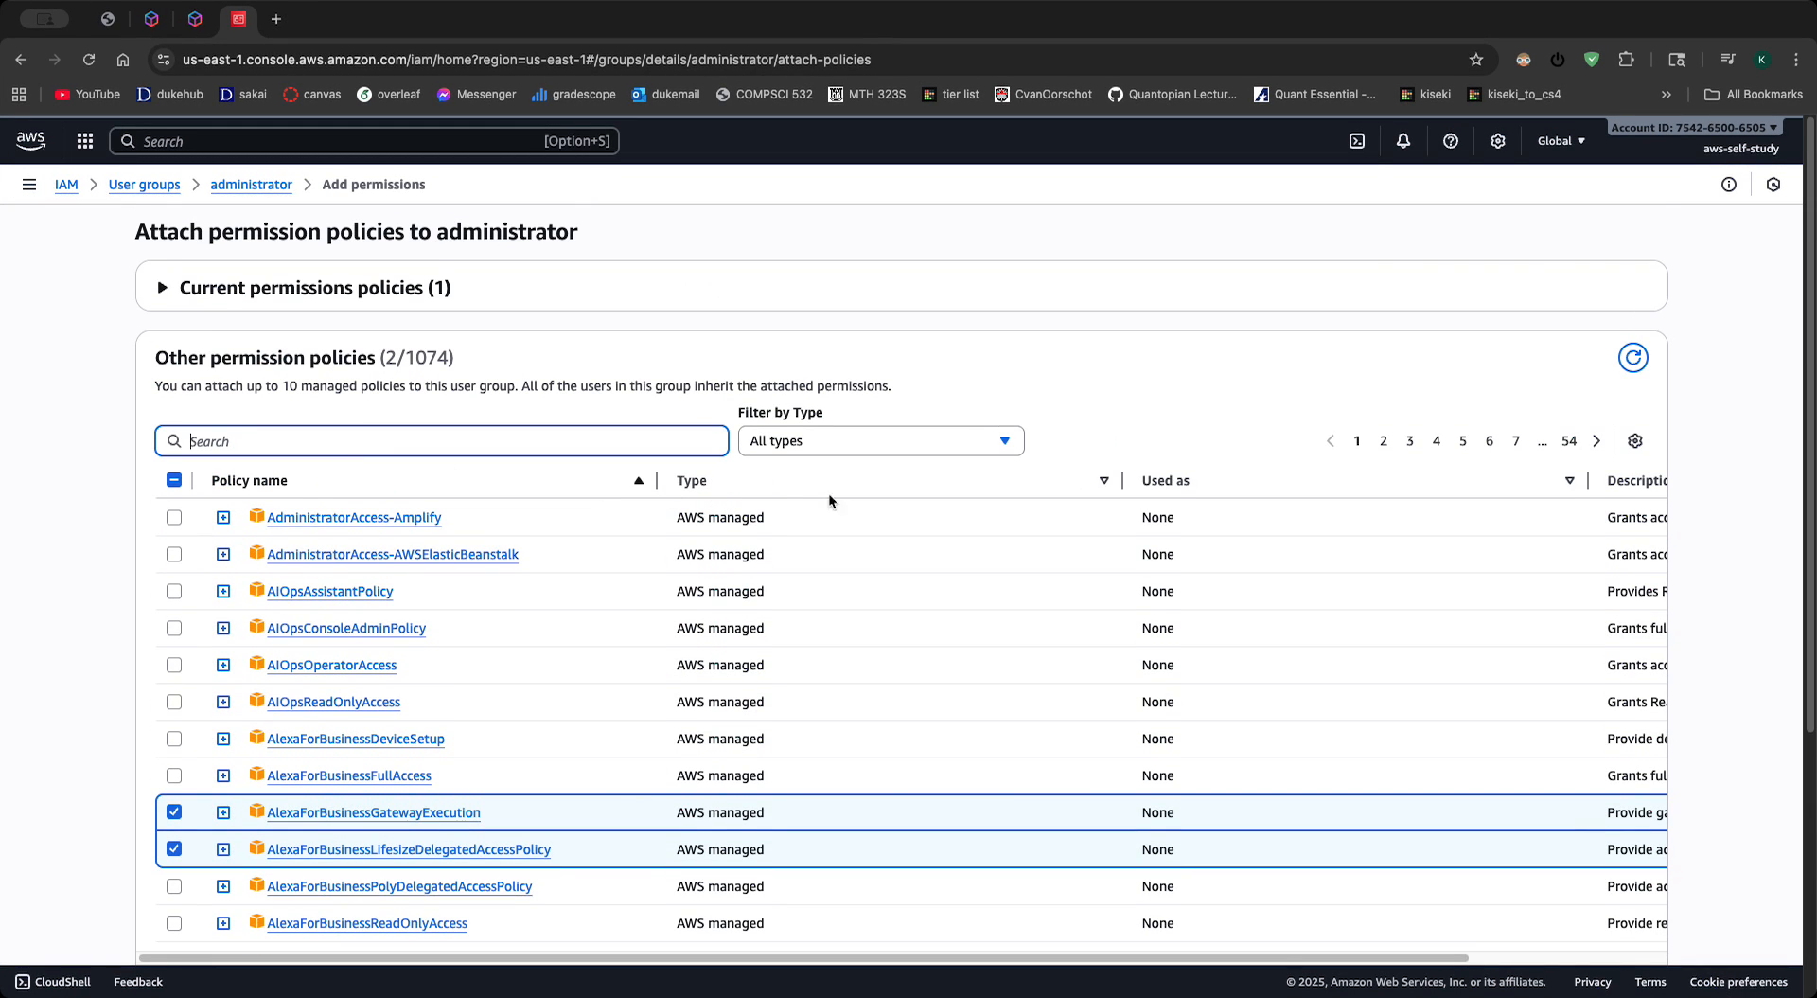
{"action": "left_click", "coordinate": [906, 446]}
{"action": "left_click", "coordinate": [786, 442]}
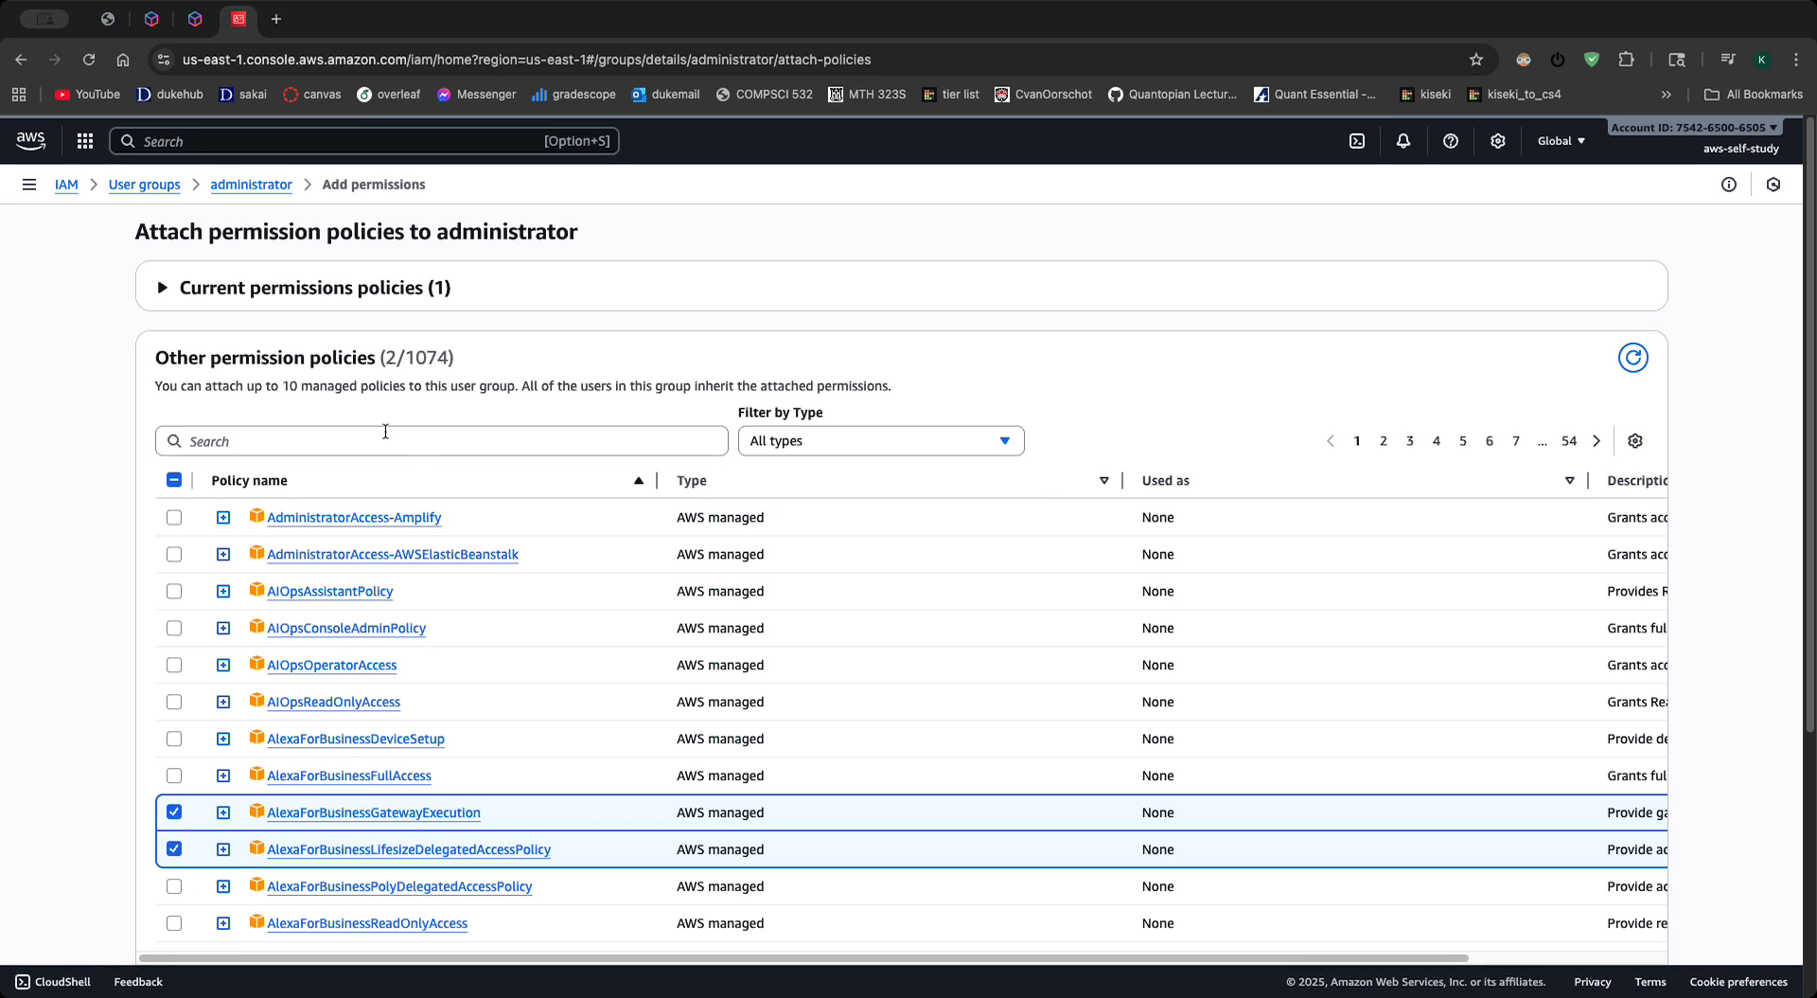
{"action": "scroll", "coordinate": [284, 492], "scroll_direction": "down", "scroll_amount": 4}
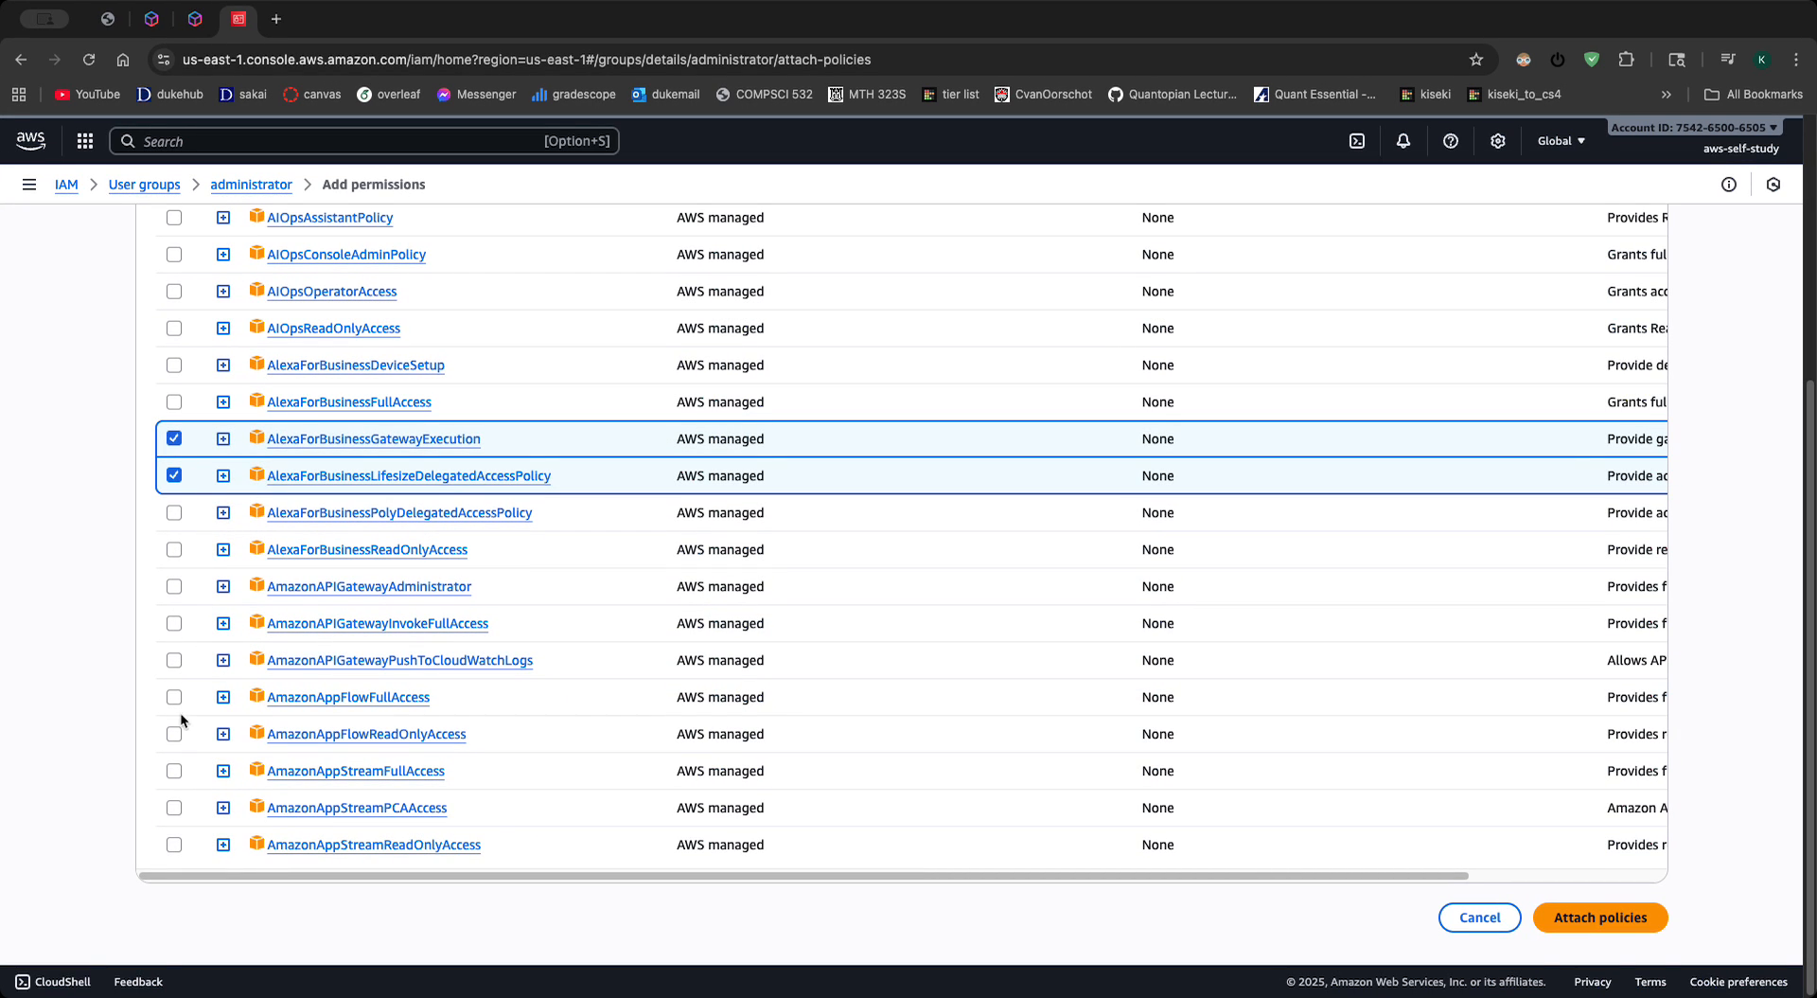
{"action": "left_click", "coordinate": [174, 695]}
{"action": "left_click", "coordinate": [1647, 928]}
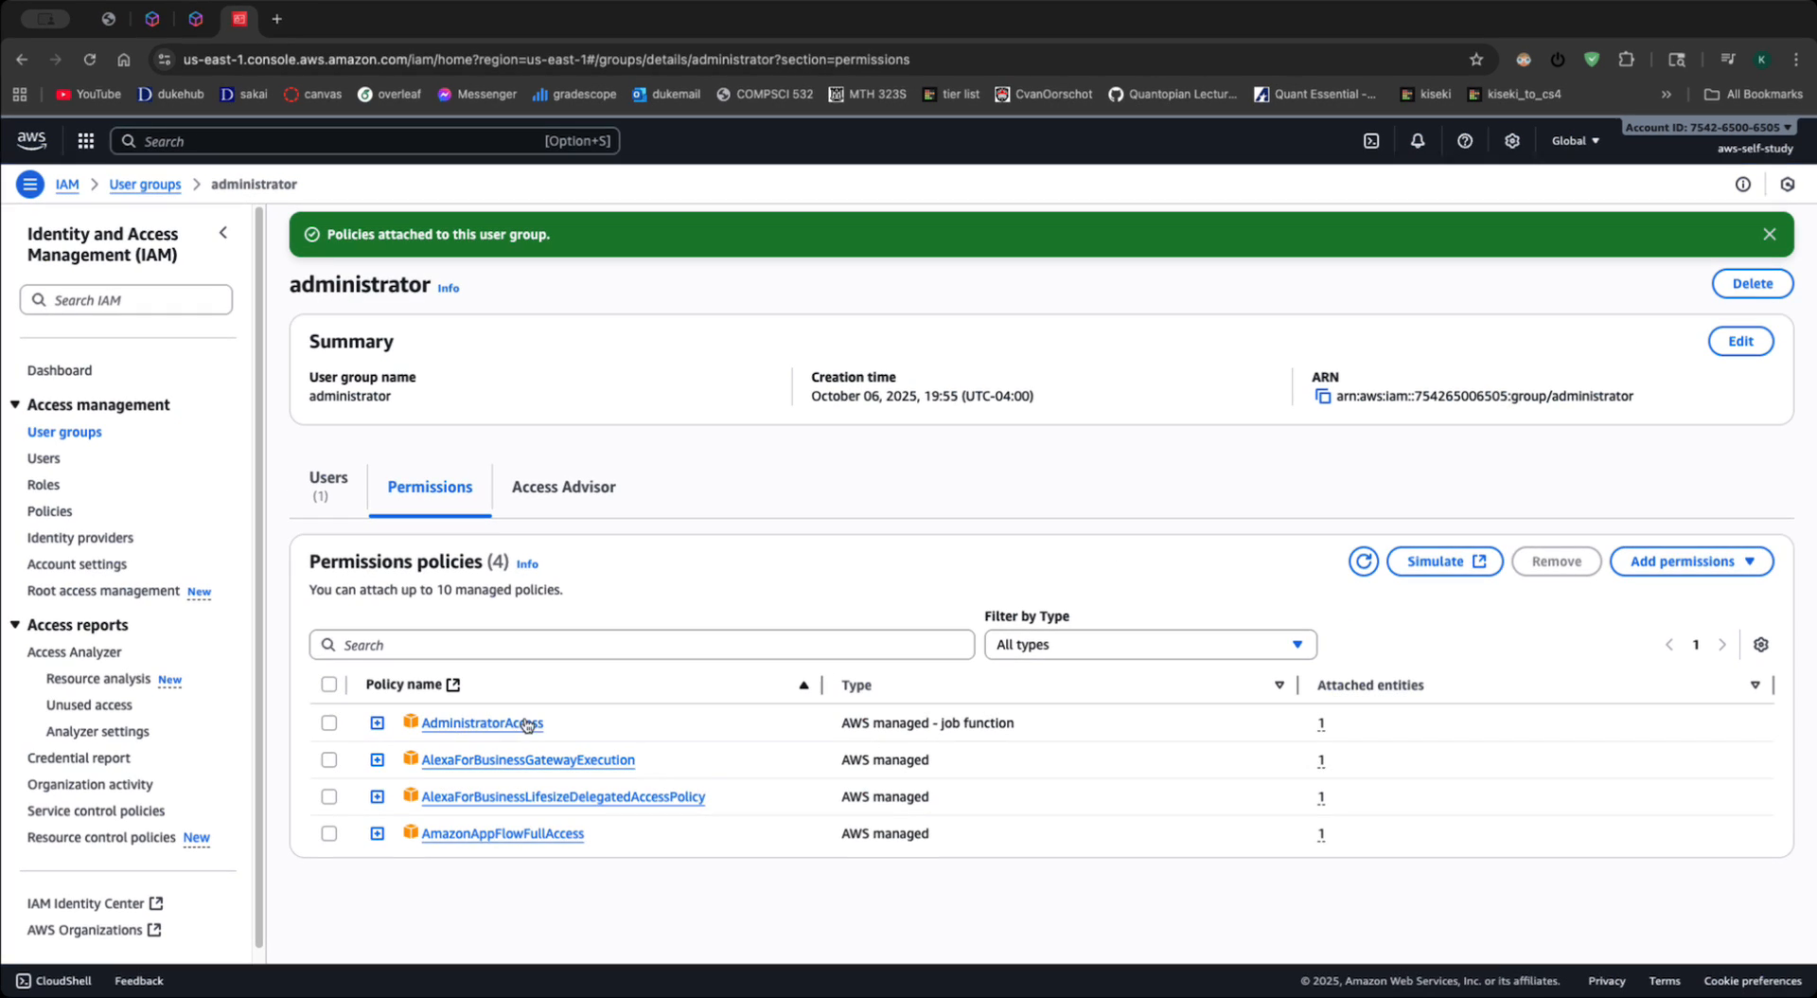
- Review the AlexaForBusinessGatewayExecution policy's versions, attached entities and defined permissions, and return to the administrator group
{"action": "left_click", "coordinate": [489, 762]}
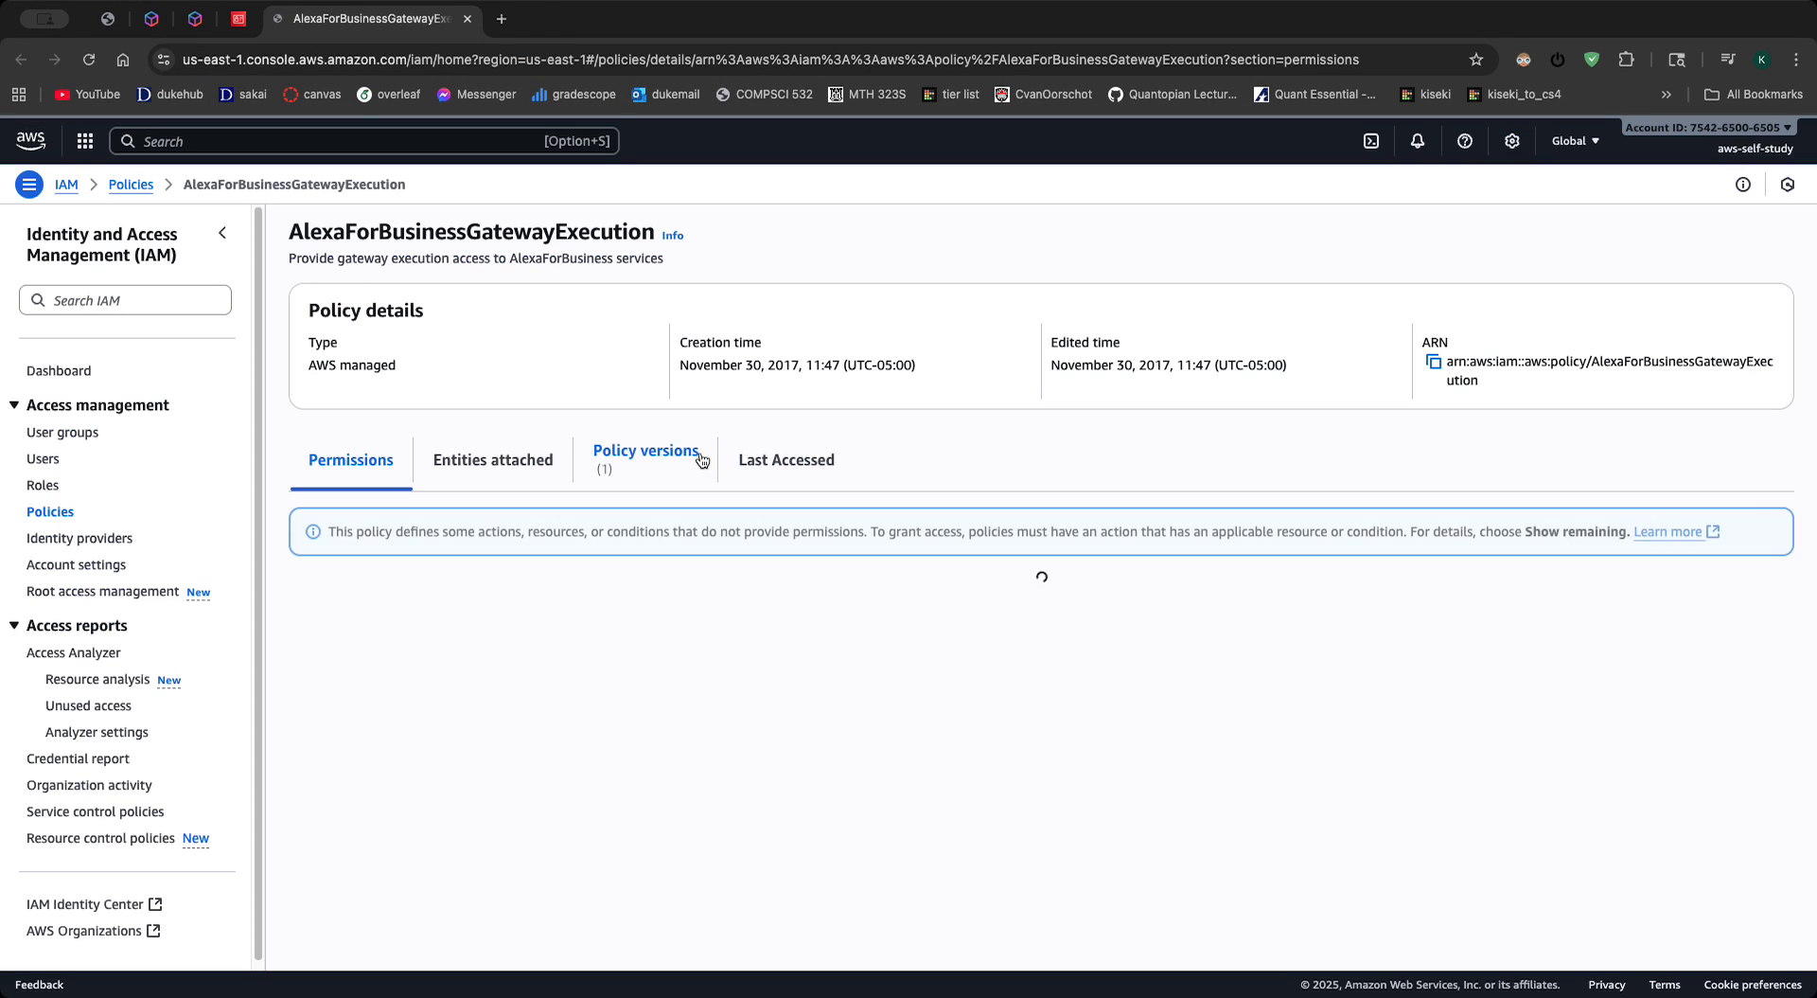
{"action": "left_click", "coordinate": [650, 471]}
{"action": "left_click", "coordinate": [493, 460]}
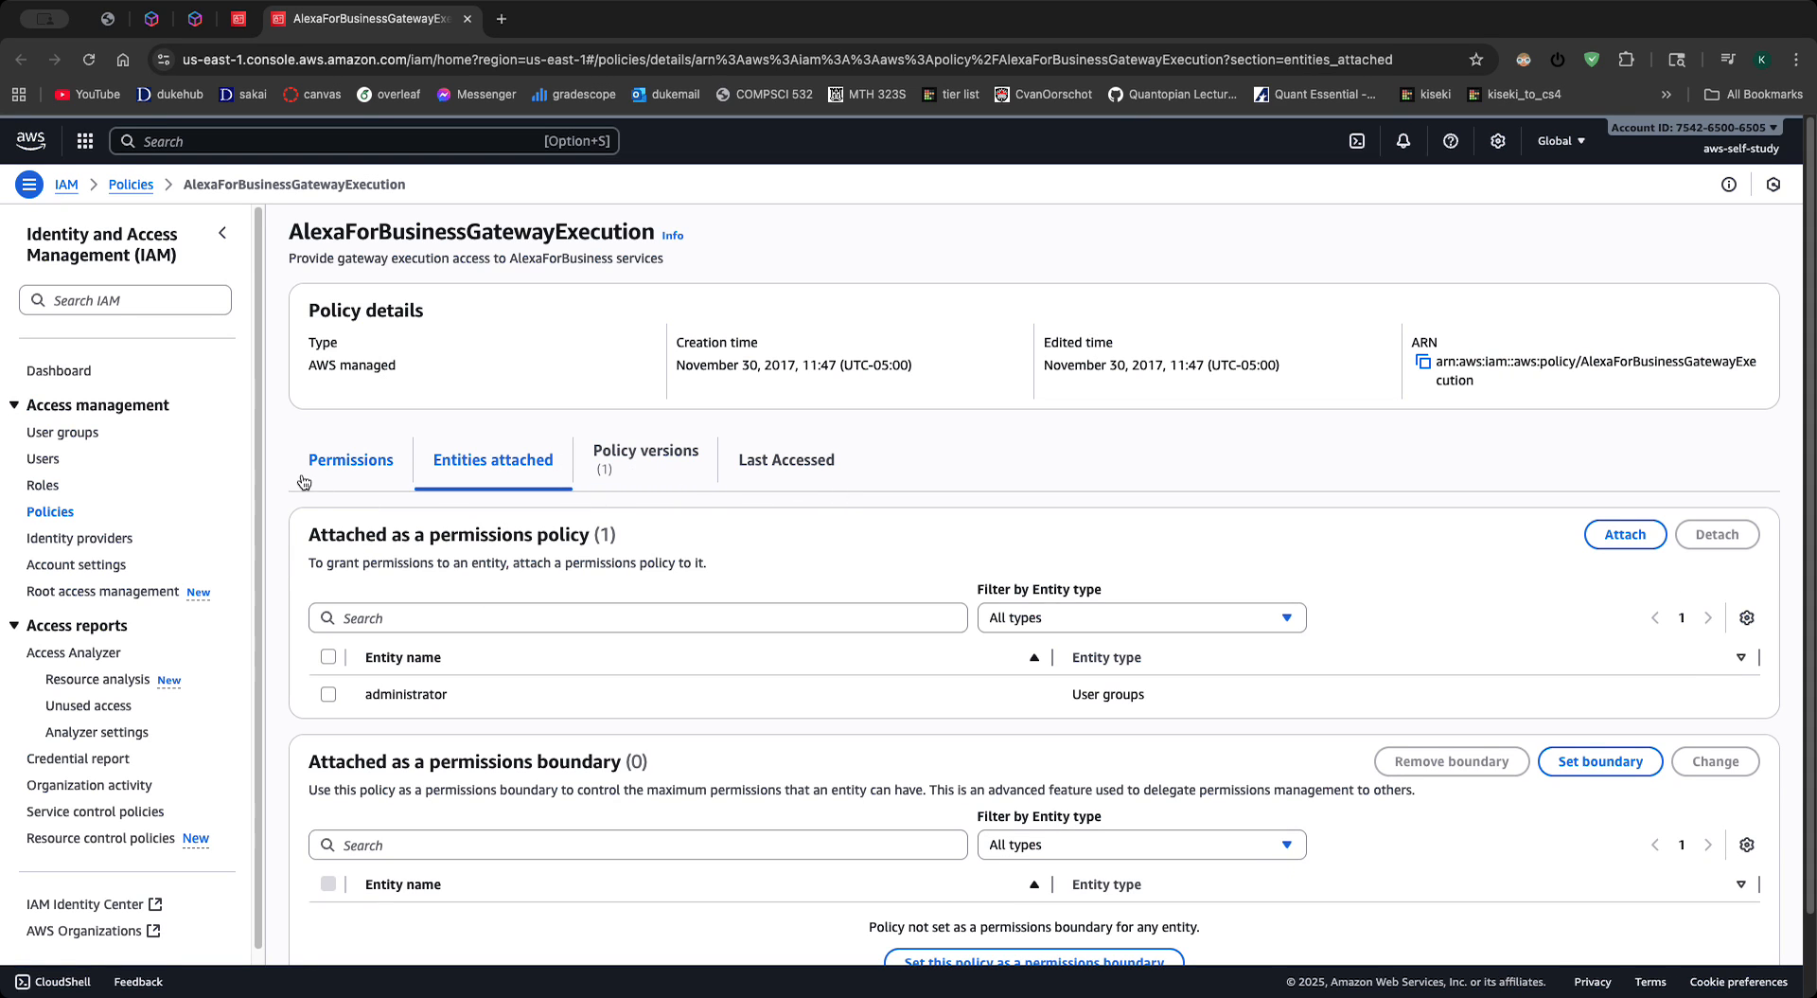
{"action": "left_click", "coordinate": [350, 460]}
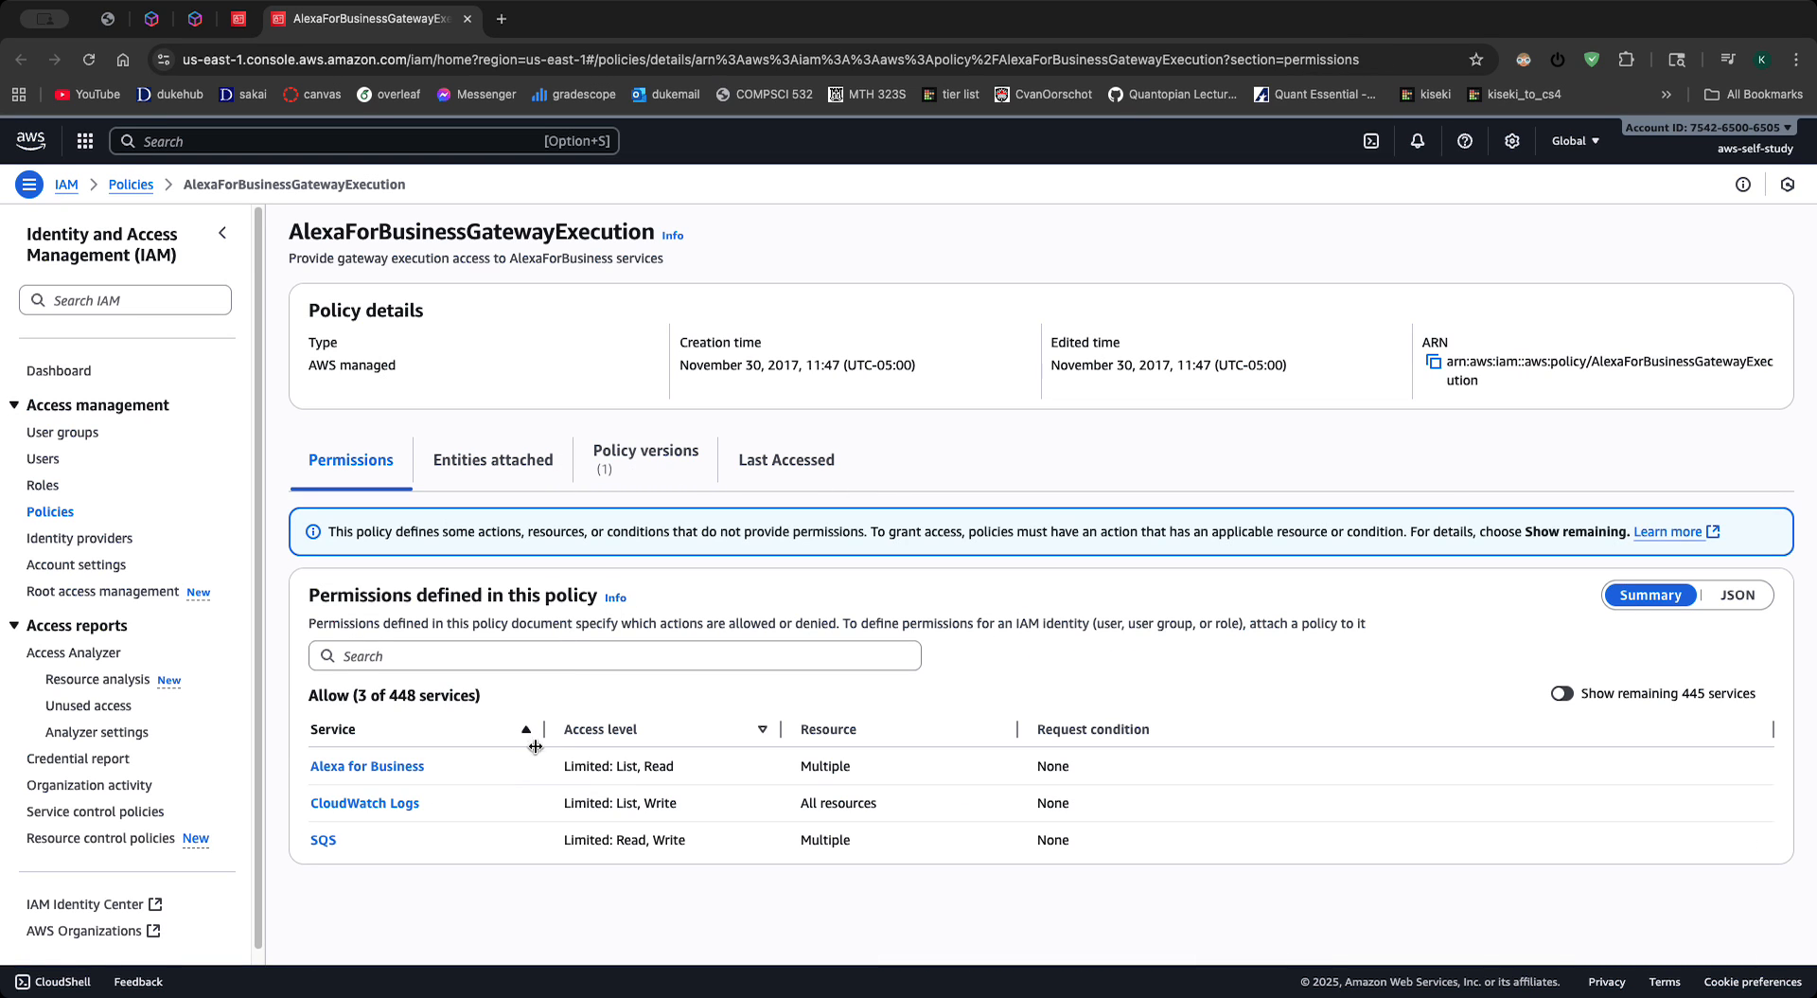
{"action": "left_click", "coordinate": [467, 19]}
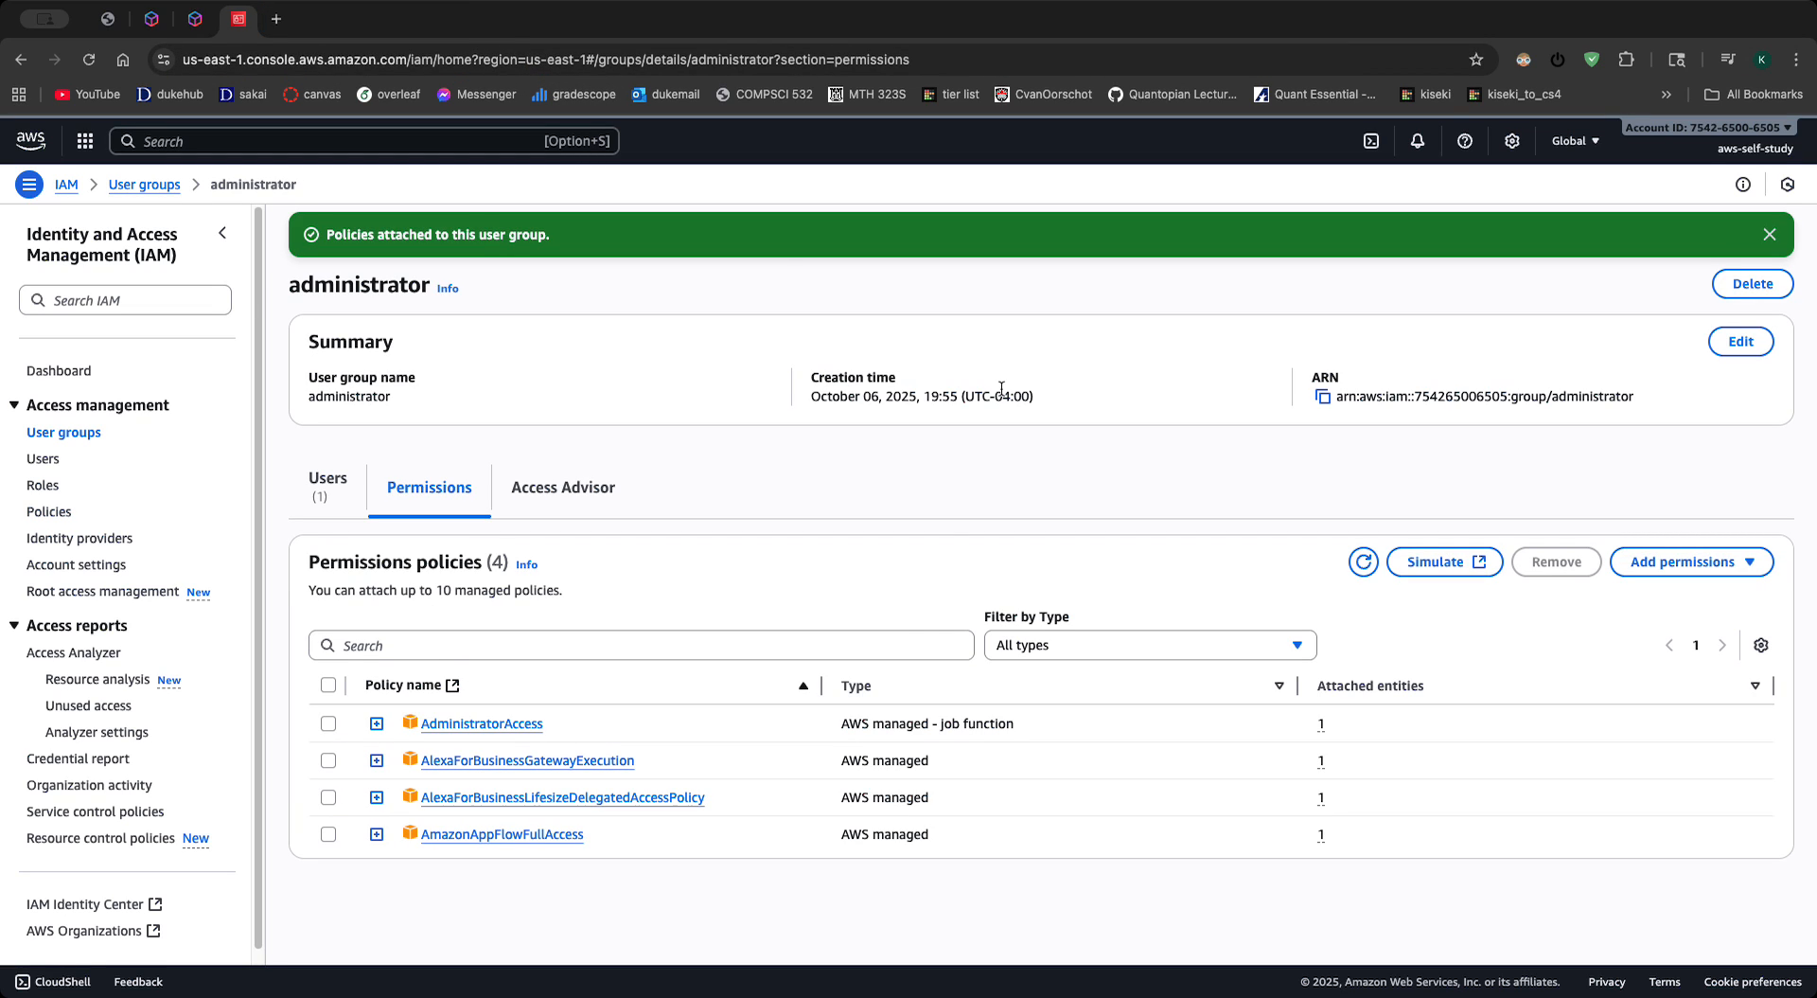
- Check the administrator group's members and examine the permission policies that user-1 gets from the group
{"action": "left_click", "coordinate": [326, 483]}
{"action": "left_click", "coordinate": [383, 486]}
{"action": "left_click", "coordinate": [318, 486]}
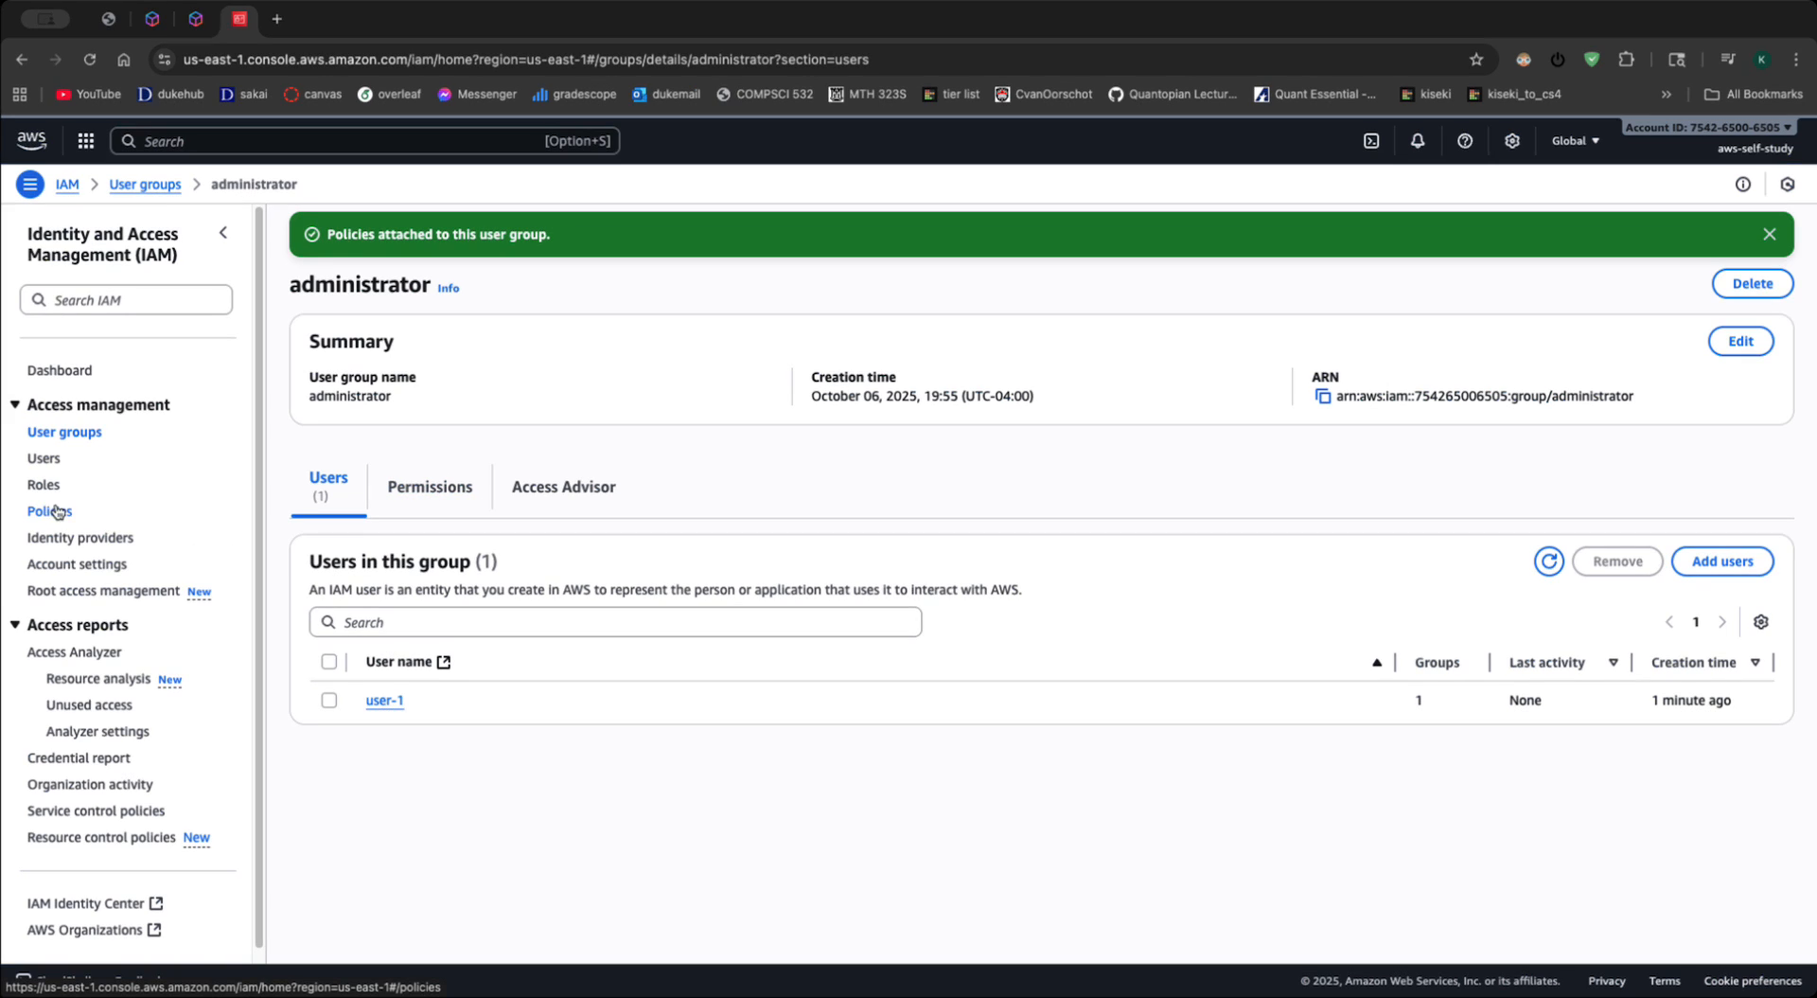
{"action": "left_click", "coordinate": [43, 458]}
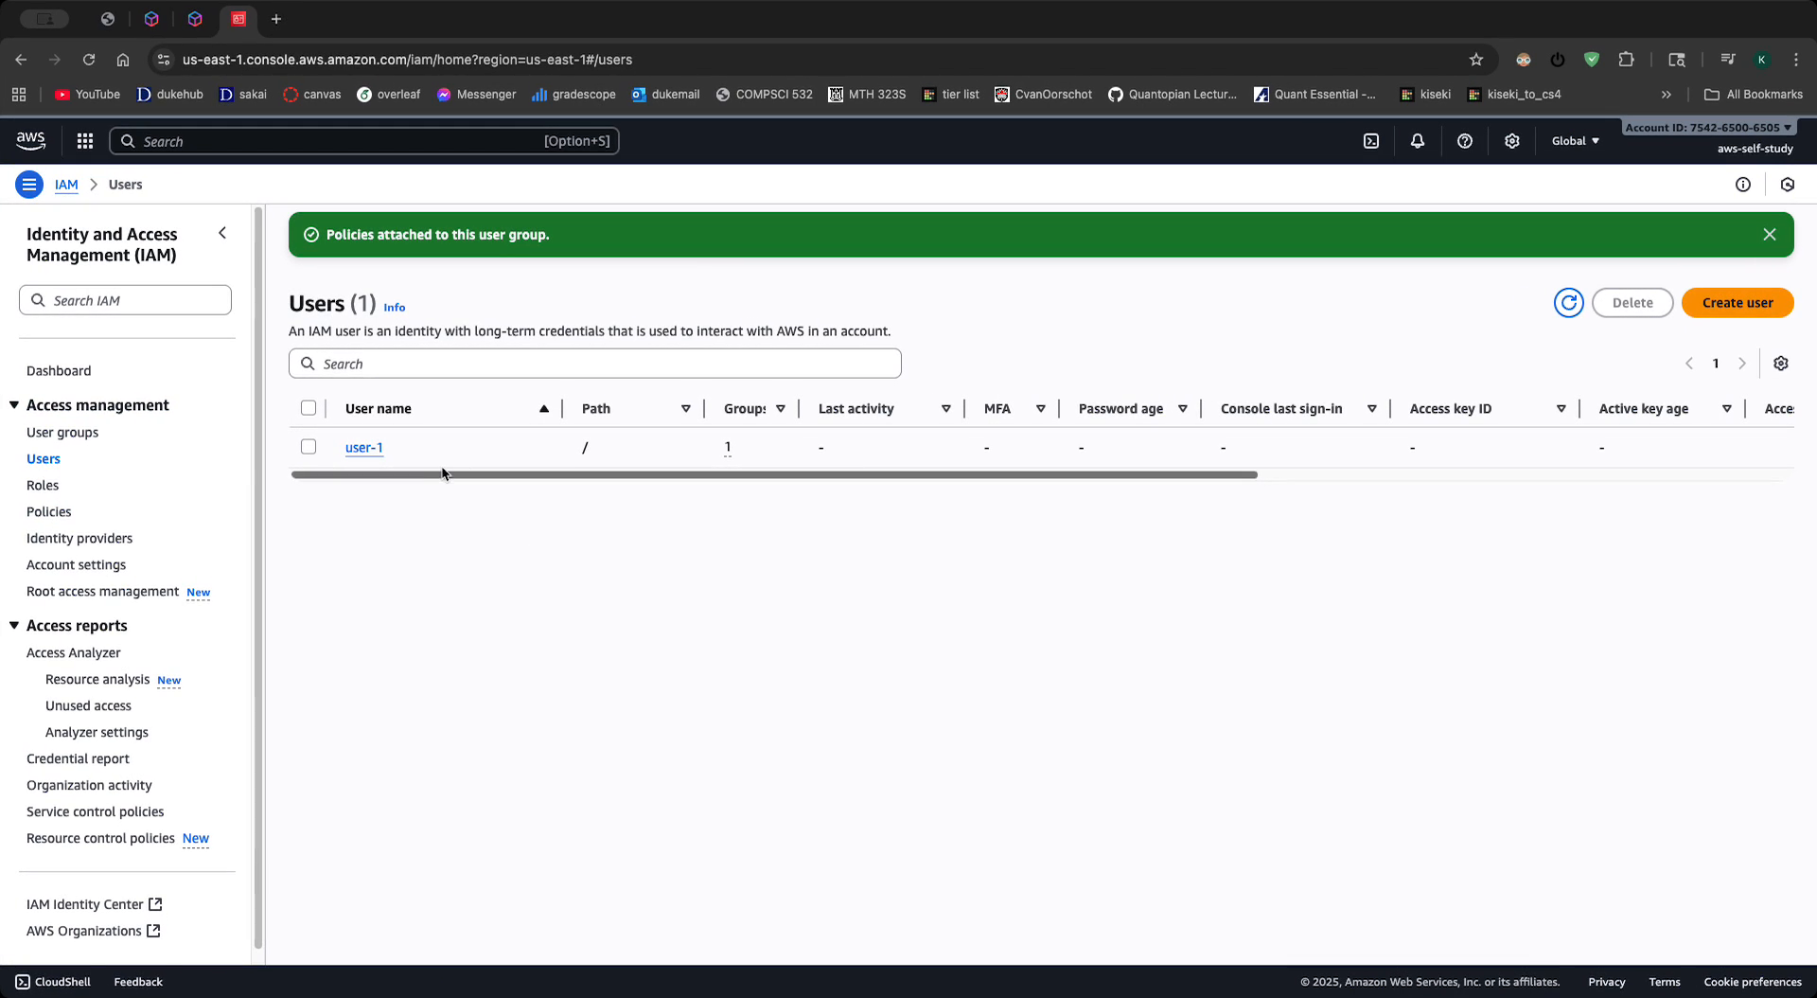
{"action": "left_click", "coordinate": [364, 446]}
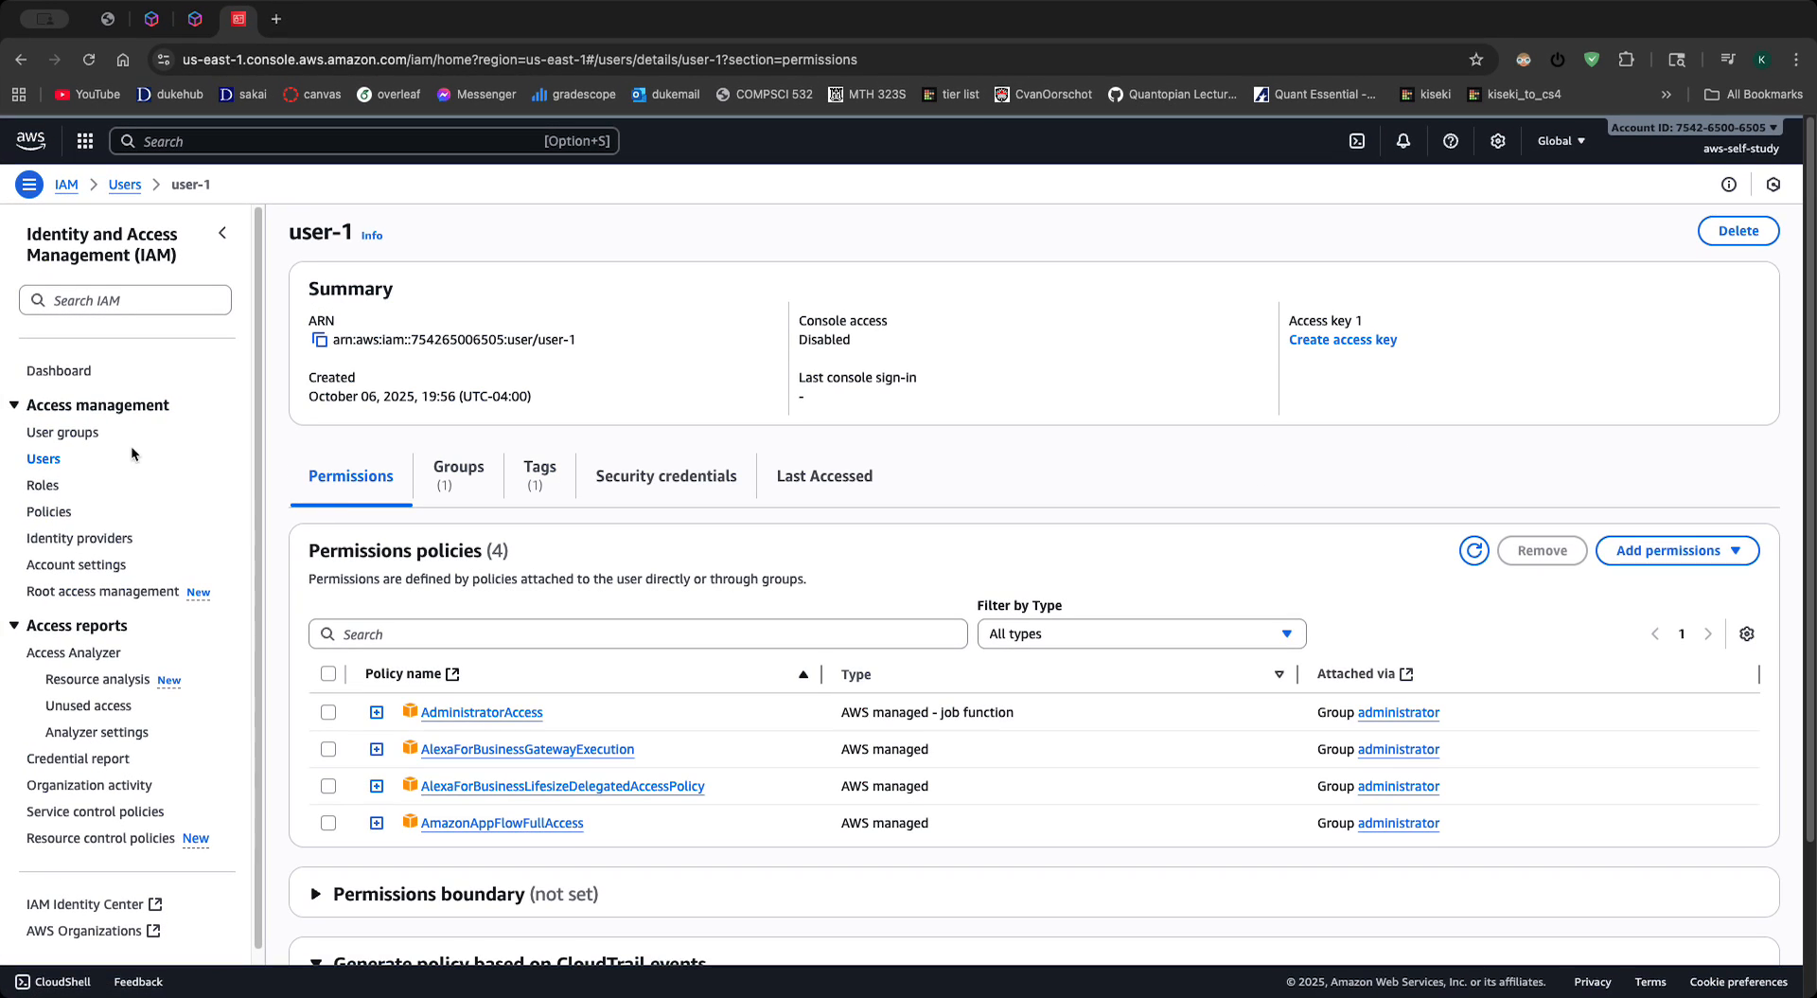
- Start creating a second user group and enter "general user group" as its name
{"action": "left_click", "coordinate": [62, 431]}
{"action": "left_click", "coordinate": [1702, 231]}
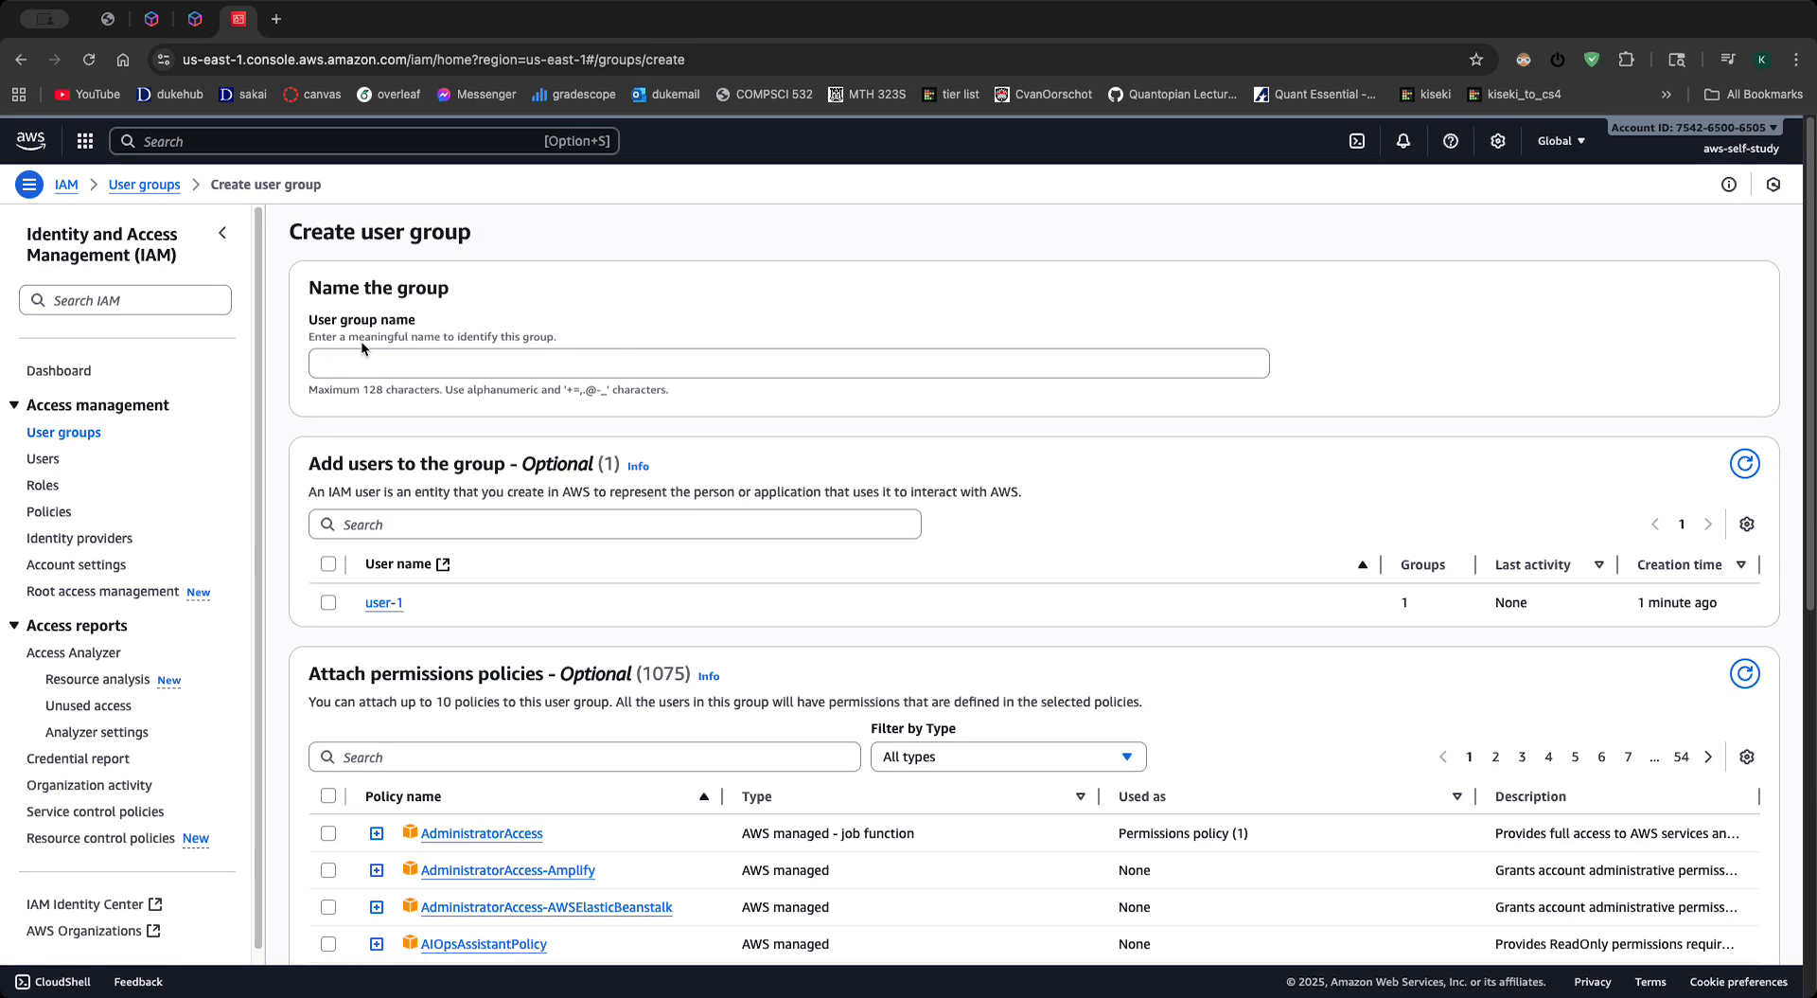
{"action": "left_click", "coordinate": [372, 365]}
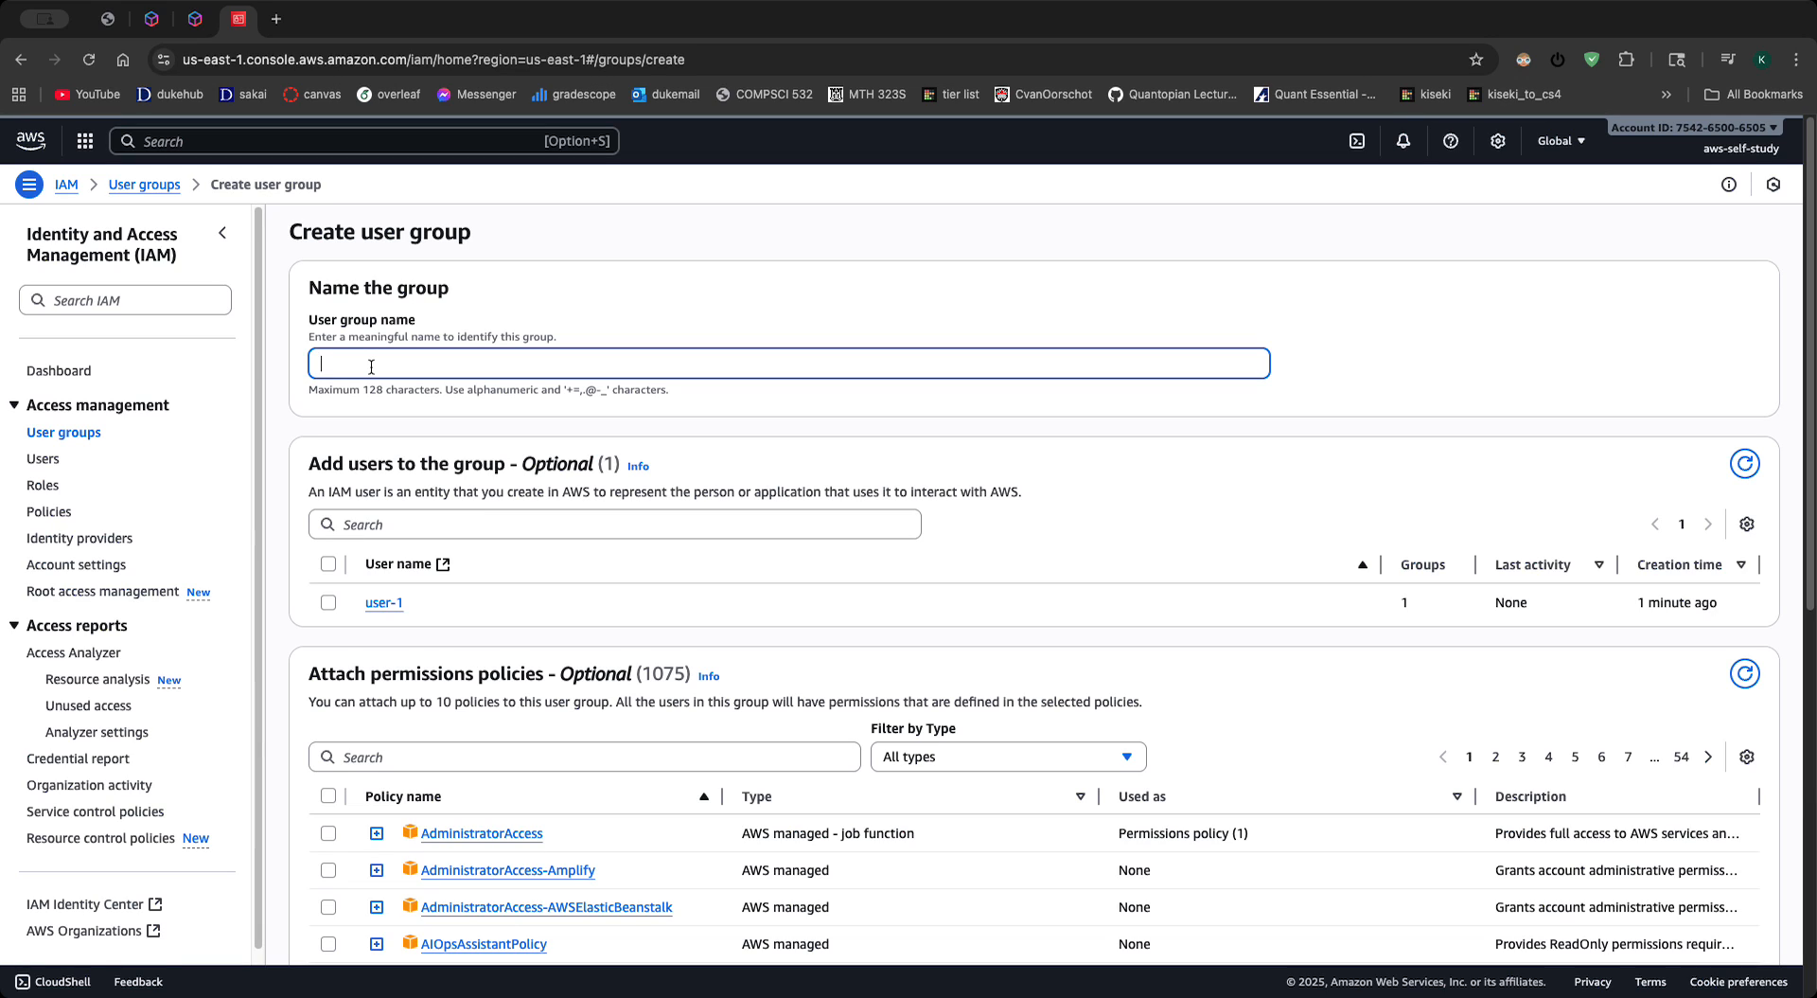
{"action": "type", "text": "general ur group"}
- Select user-1 as a member of the new user group
{"action": "scroll", "coordinate": [939, 645], "scroll_direction": "down", "scroll_amount": 7}
{"action": "scroll", "coordinate": [811, 637], "scroll_direction": "up", "scroll_amount": 6}
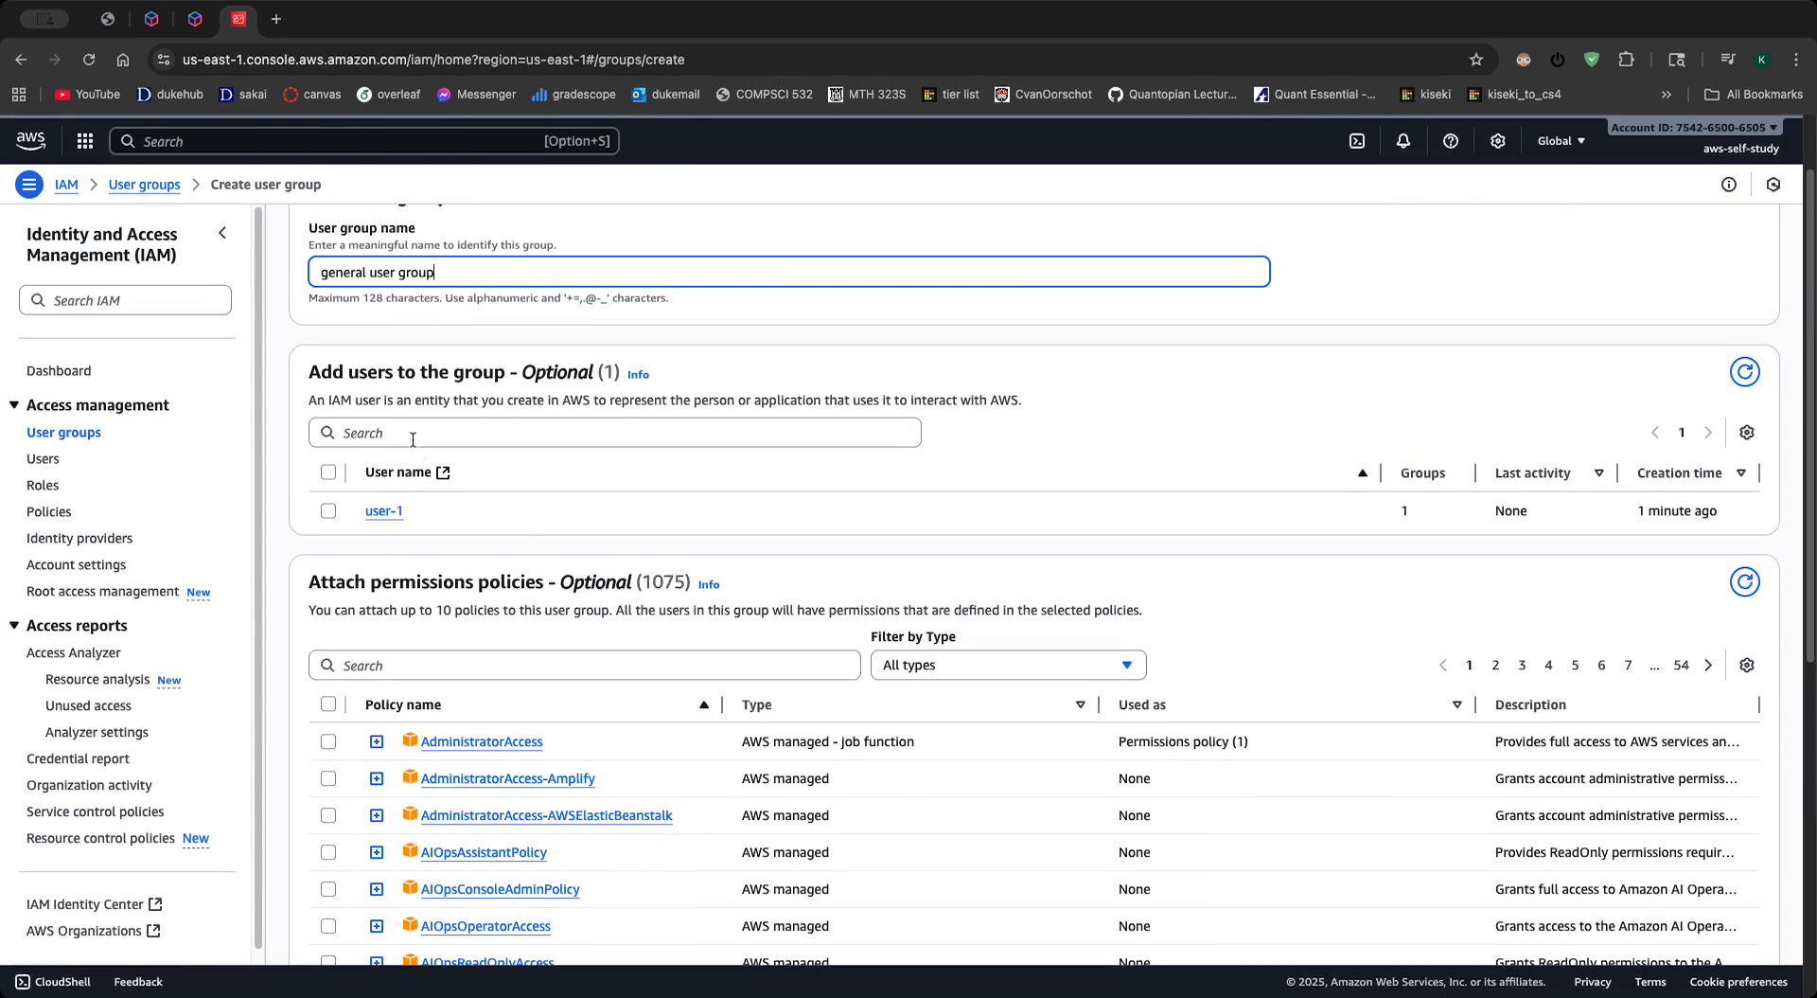
{"action": "left_click", "coordinate": [328, 510]}
{"action": "scroll", "coordinate": [682, 615], "scroll_direction": "down", "scroll_amount": 6}
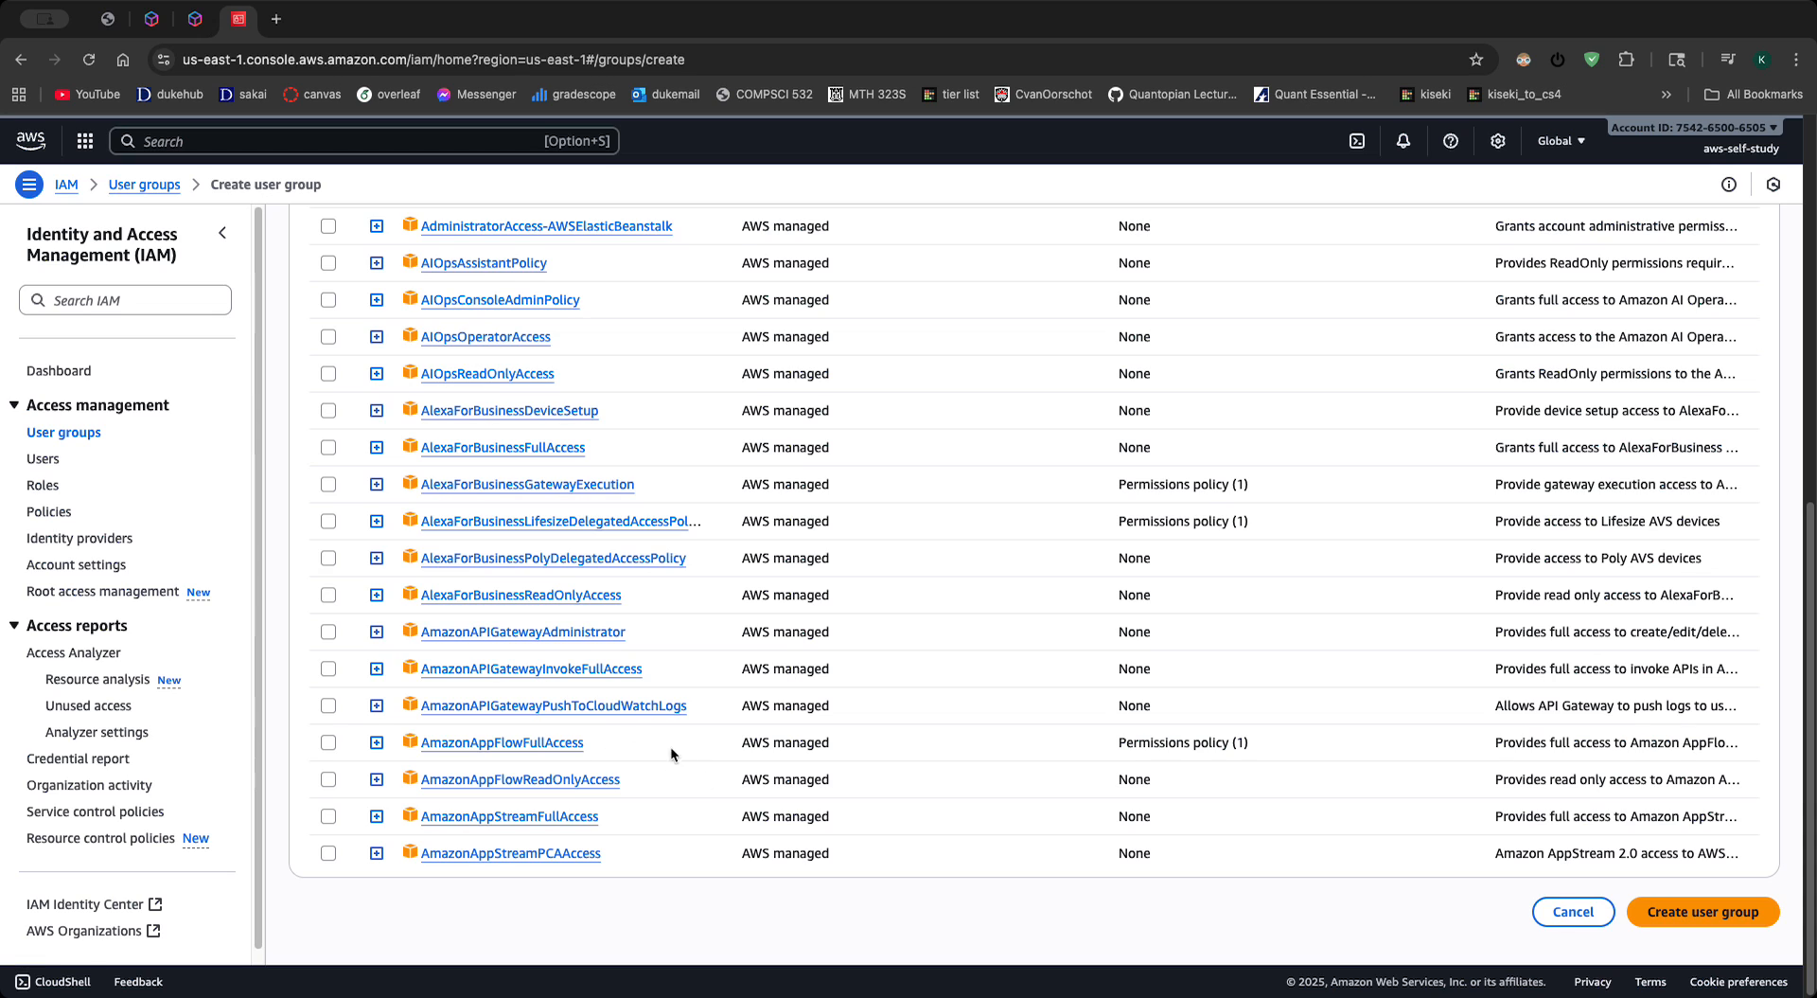
{"action": "scroll", "coordinate": [693, 838], "scroll_direction": "up", "scroll_amount": 6}
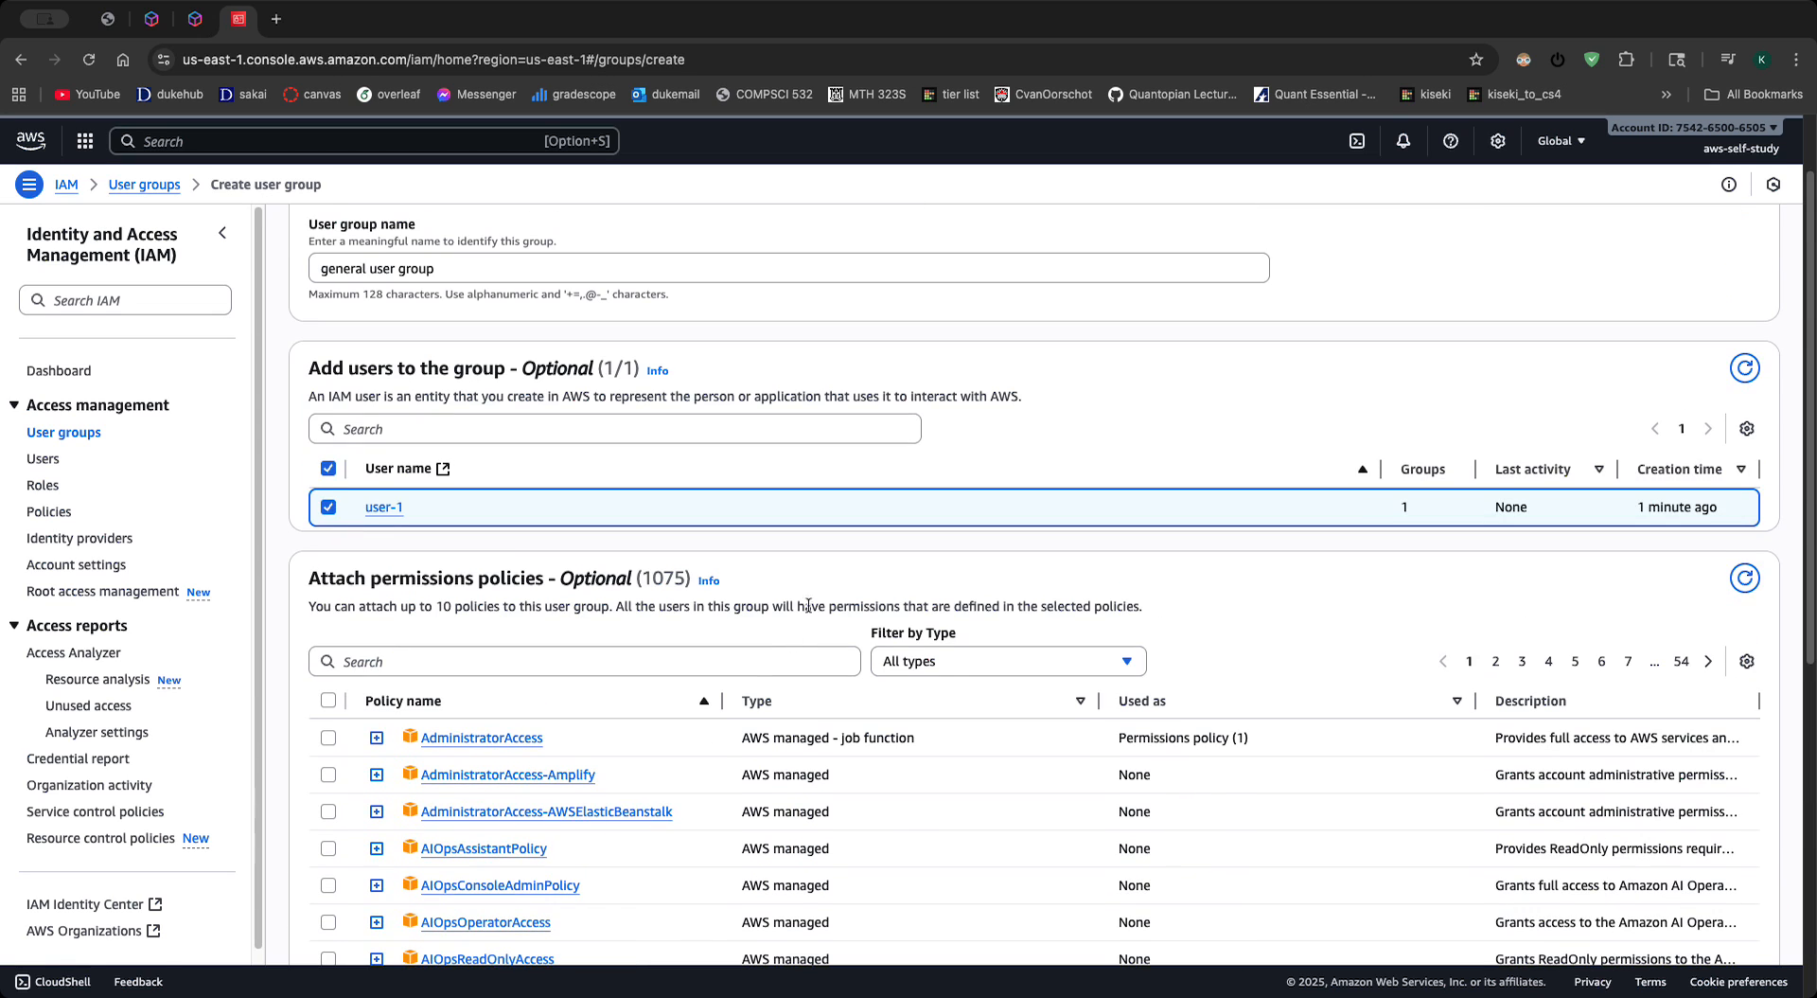
- Filter the permission policies by ec2 and select AmazonEC2FullAccess for the new group
{"action": "left_click", "coordinate": [744, 670]}
{"action": "scroll", "coordinate": [903, 598], "scroll_direction": "down", "scroll_amount": 10}
{"action": "type", "text": "ec"}
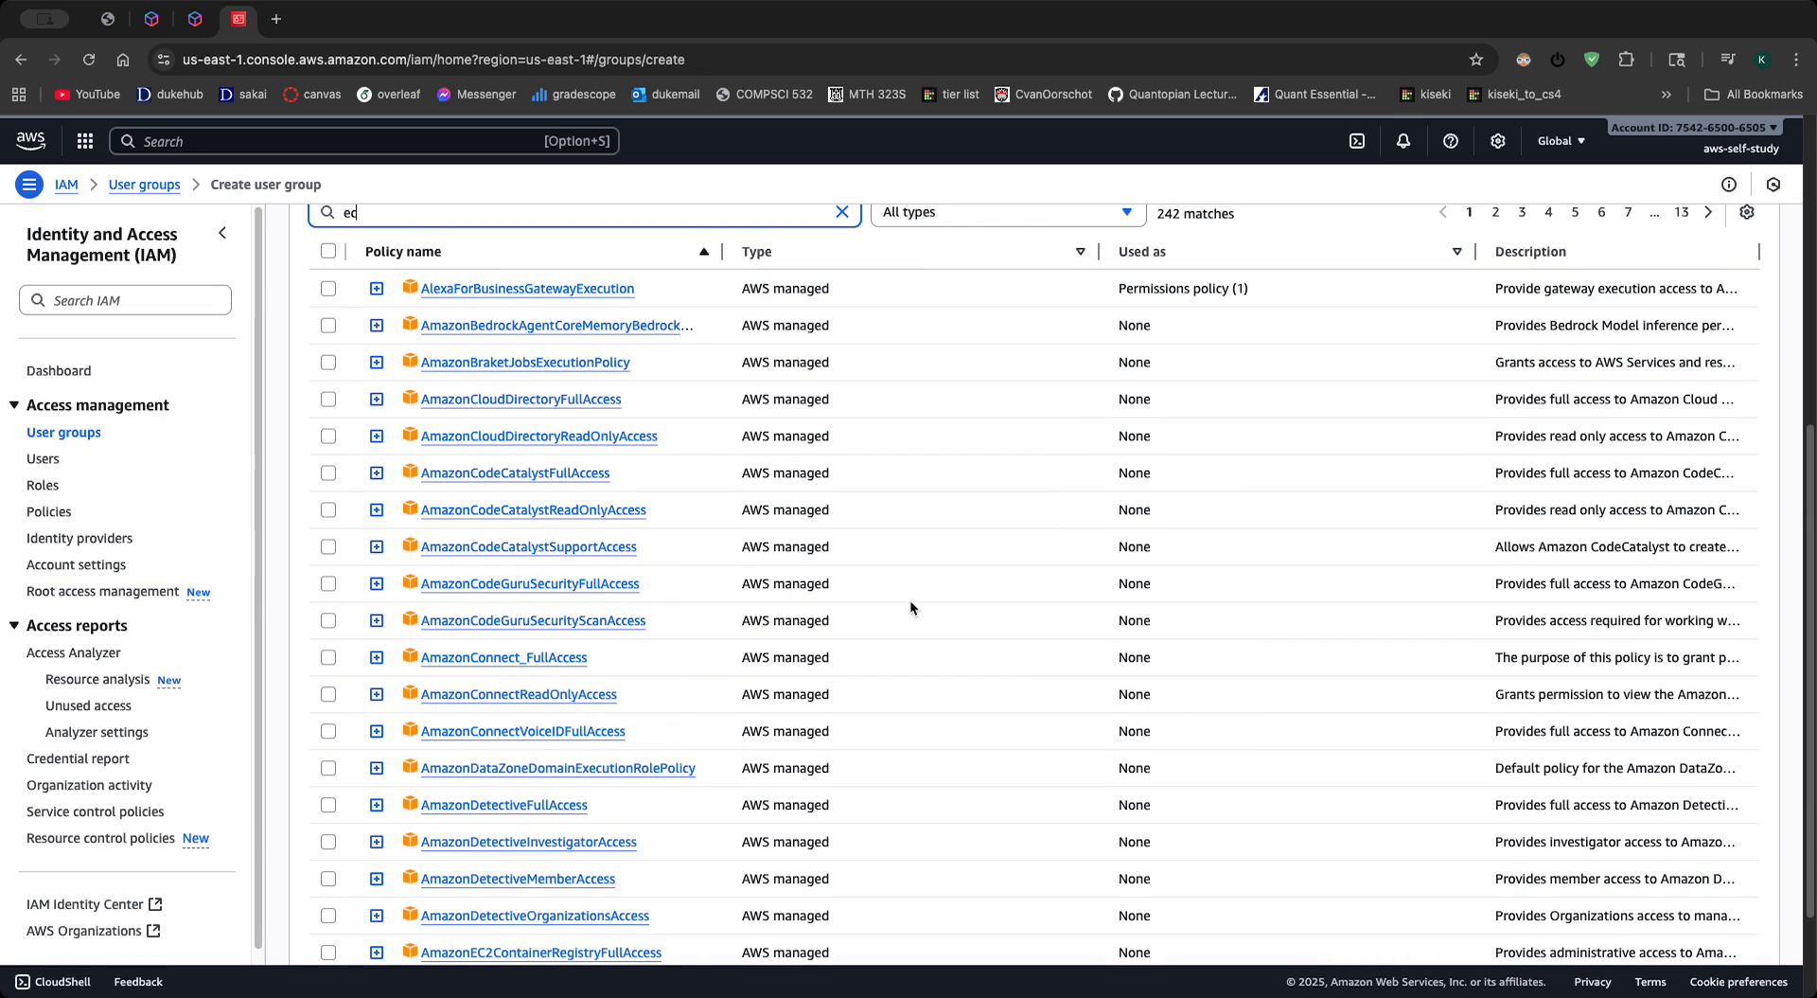
{"action": "type", "text": "2"}
{"action": "scroll", "coordinate": [394, 676], "scroll_direction": "down", "scroll_amount": 1}
{"action": "left_click", "coordinate": [328, 555]}
{"action": "scroll", "coordinate": [542, 673], "scroll_direction": "down", "scroll_amount": 2}
{"action": "scroll", "coordinate": [541, 673], "scroll_direction": "up", "scroll_amount": 10}
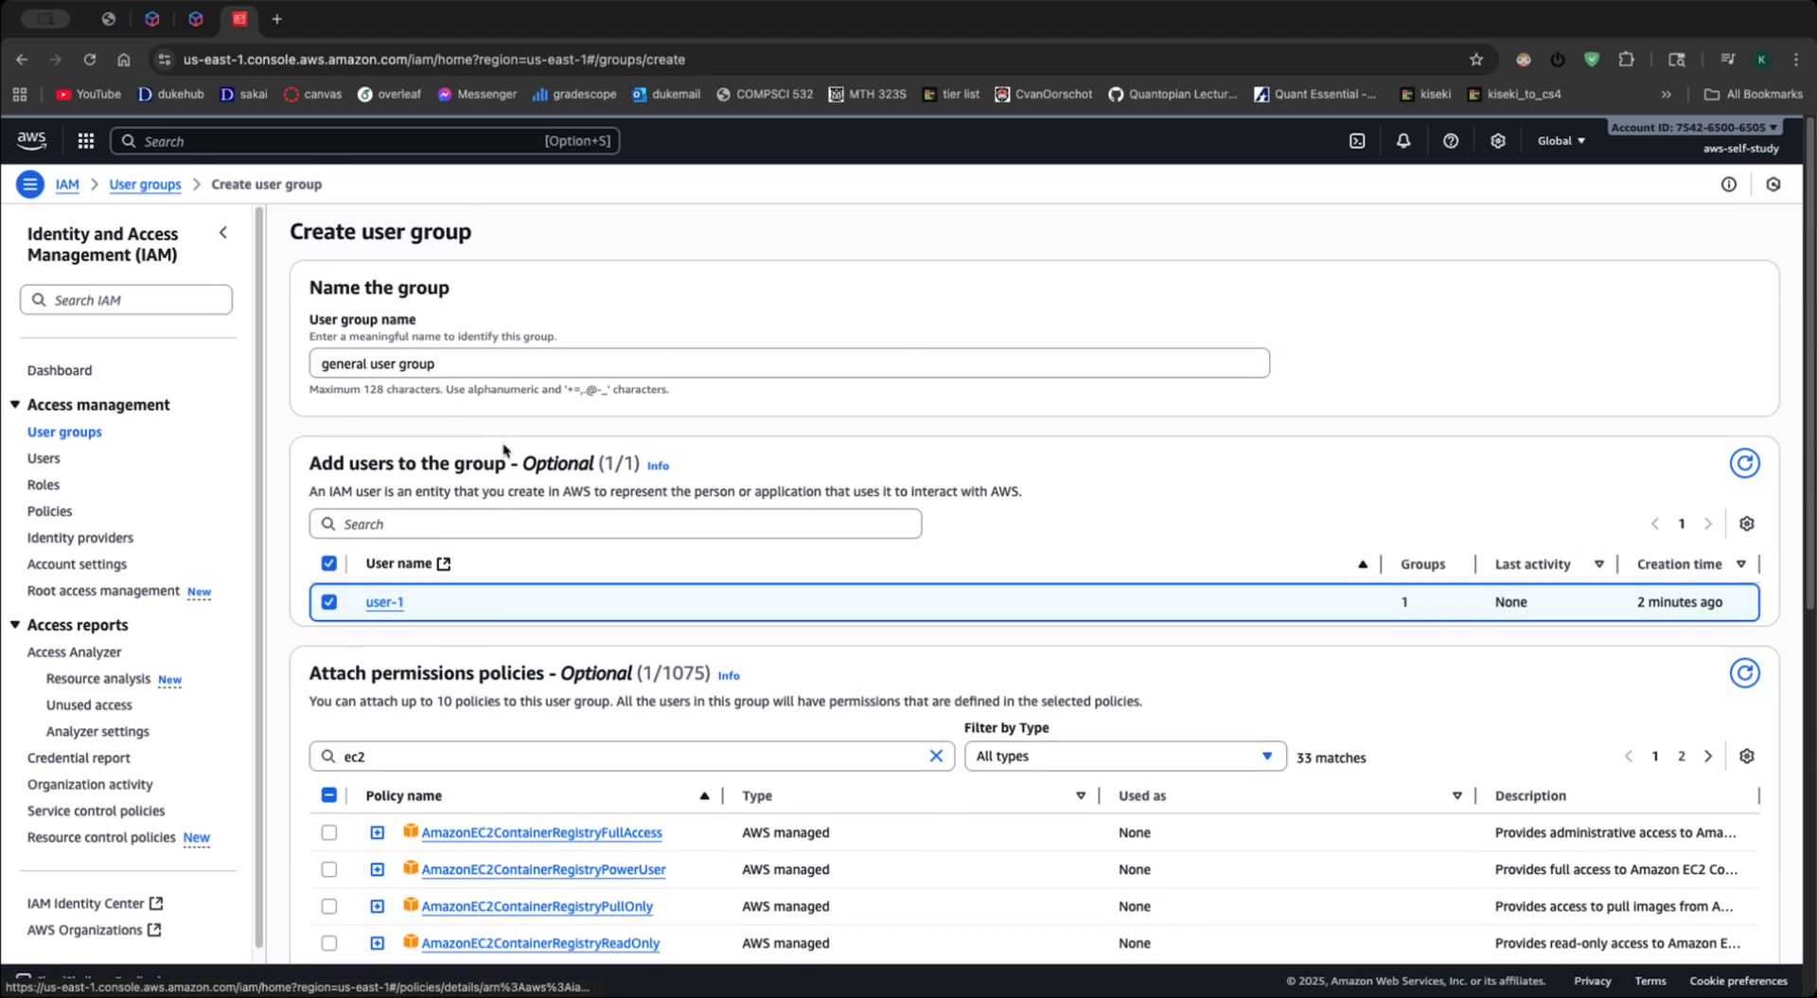
- Filter the policies by s3, select AmazonS3FullAccess and try to create the user group
{"action": "double_click", "coordinate": [429, 755]}
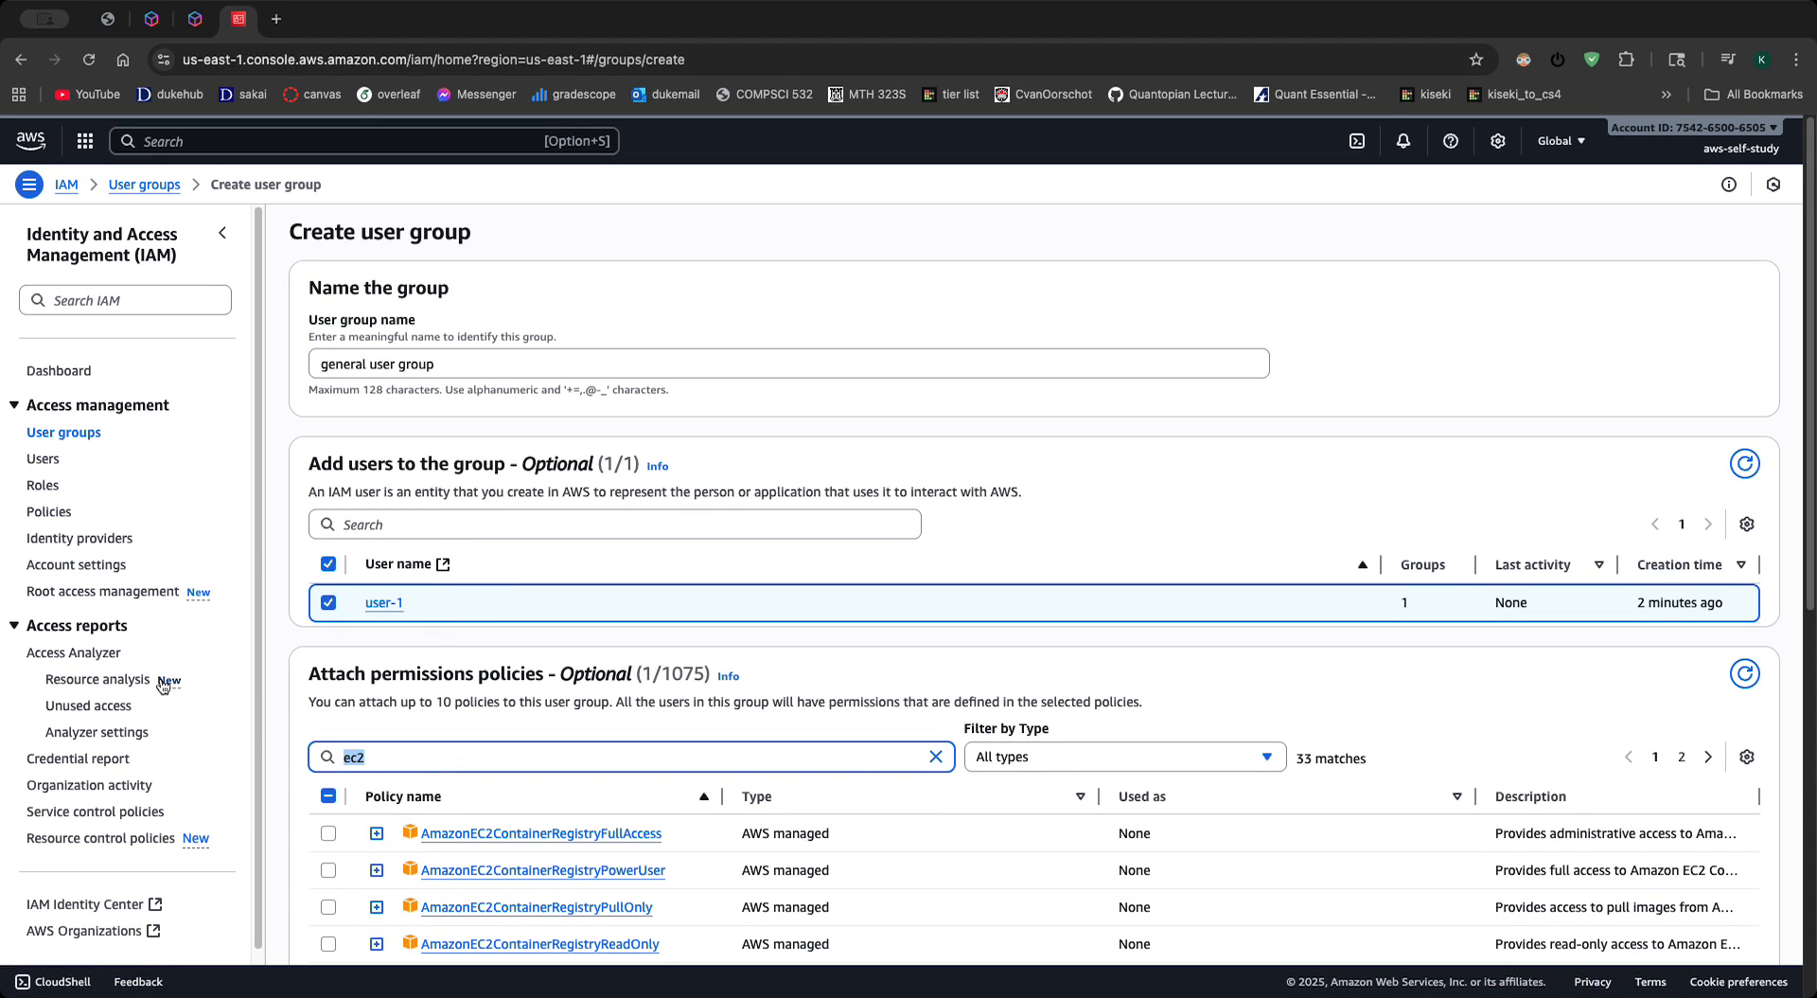
{"action": "type", "text": "s3"}
{"action": "scroll", "coordinate": [390, 711], "scroll_direction": "down", "scroll_amount": 2}
{"action": "left_click", "coordinate": [329, 676]}
{"action": "scroll", "coordinate": [379, 288], "scroll_direction": "down", "scroll_amount": 3}
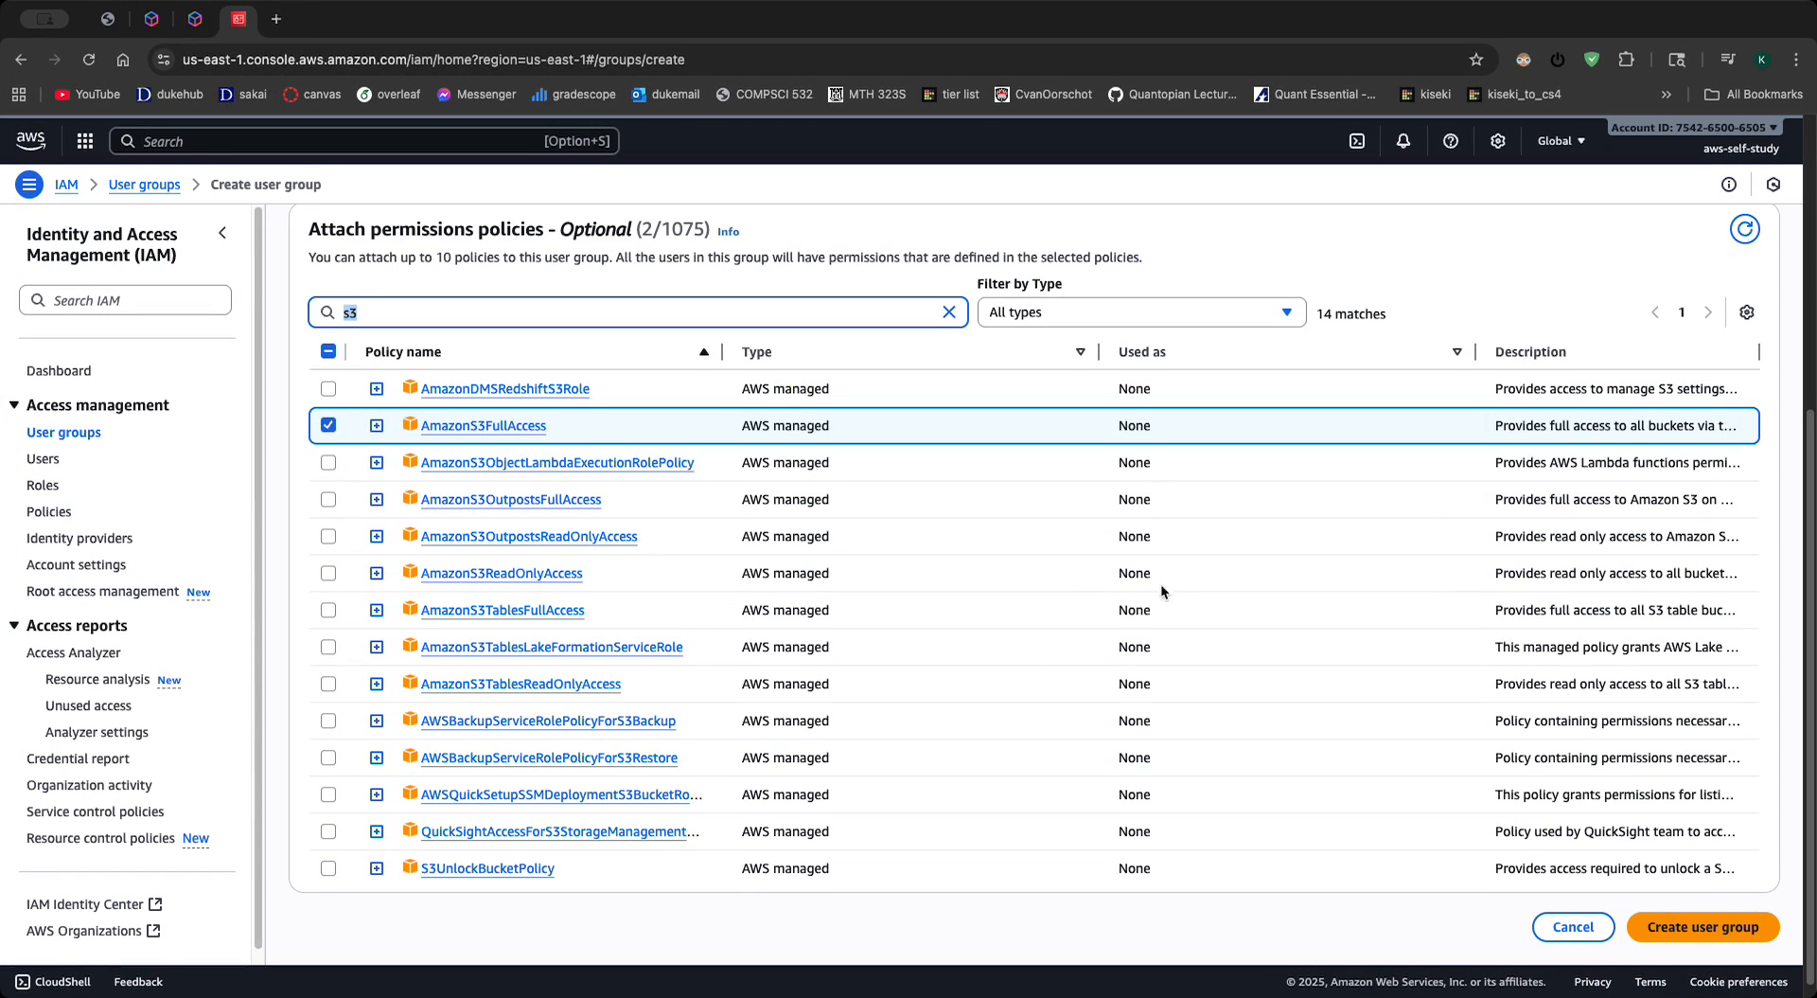
{"action": "left_click", "coordinate": [1711, 926]}
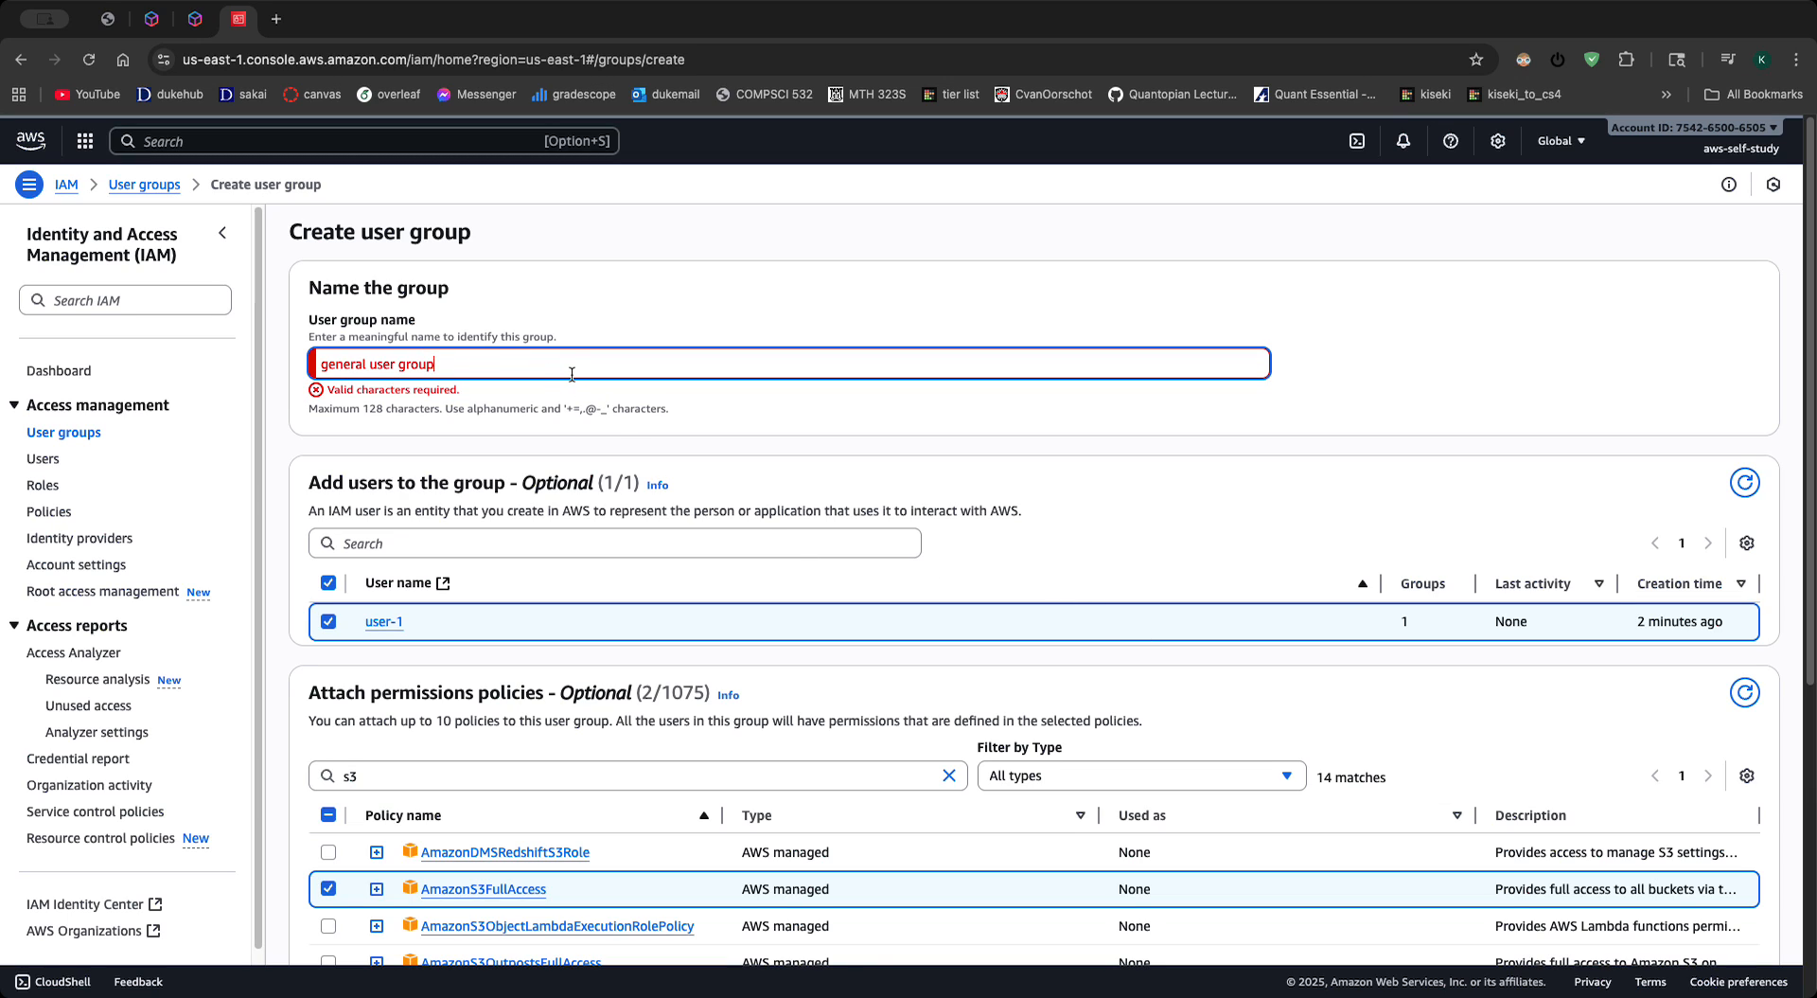
- Change the group name to general-user-group and create the user group
{"action": "key", "text": "BackSpace"}
{"action": "key", "text": "BackSpace"}
{"action": "key", "text": "BackSpace"}
{"action": "key", "text": "BackSpace"}
{"action": "key", "text": "BackSpace"}
{"action": "key", "text": "BackSpace"}
{"action": "key", "text": "BackSpace"}
{"action": "key", "text": "BackSpace"}
{"action": "key", "text": "BackSpace"}
{"action": "type", "text": "-user-group"}
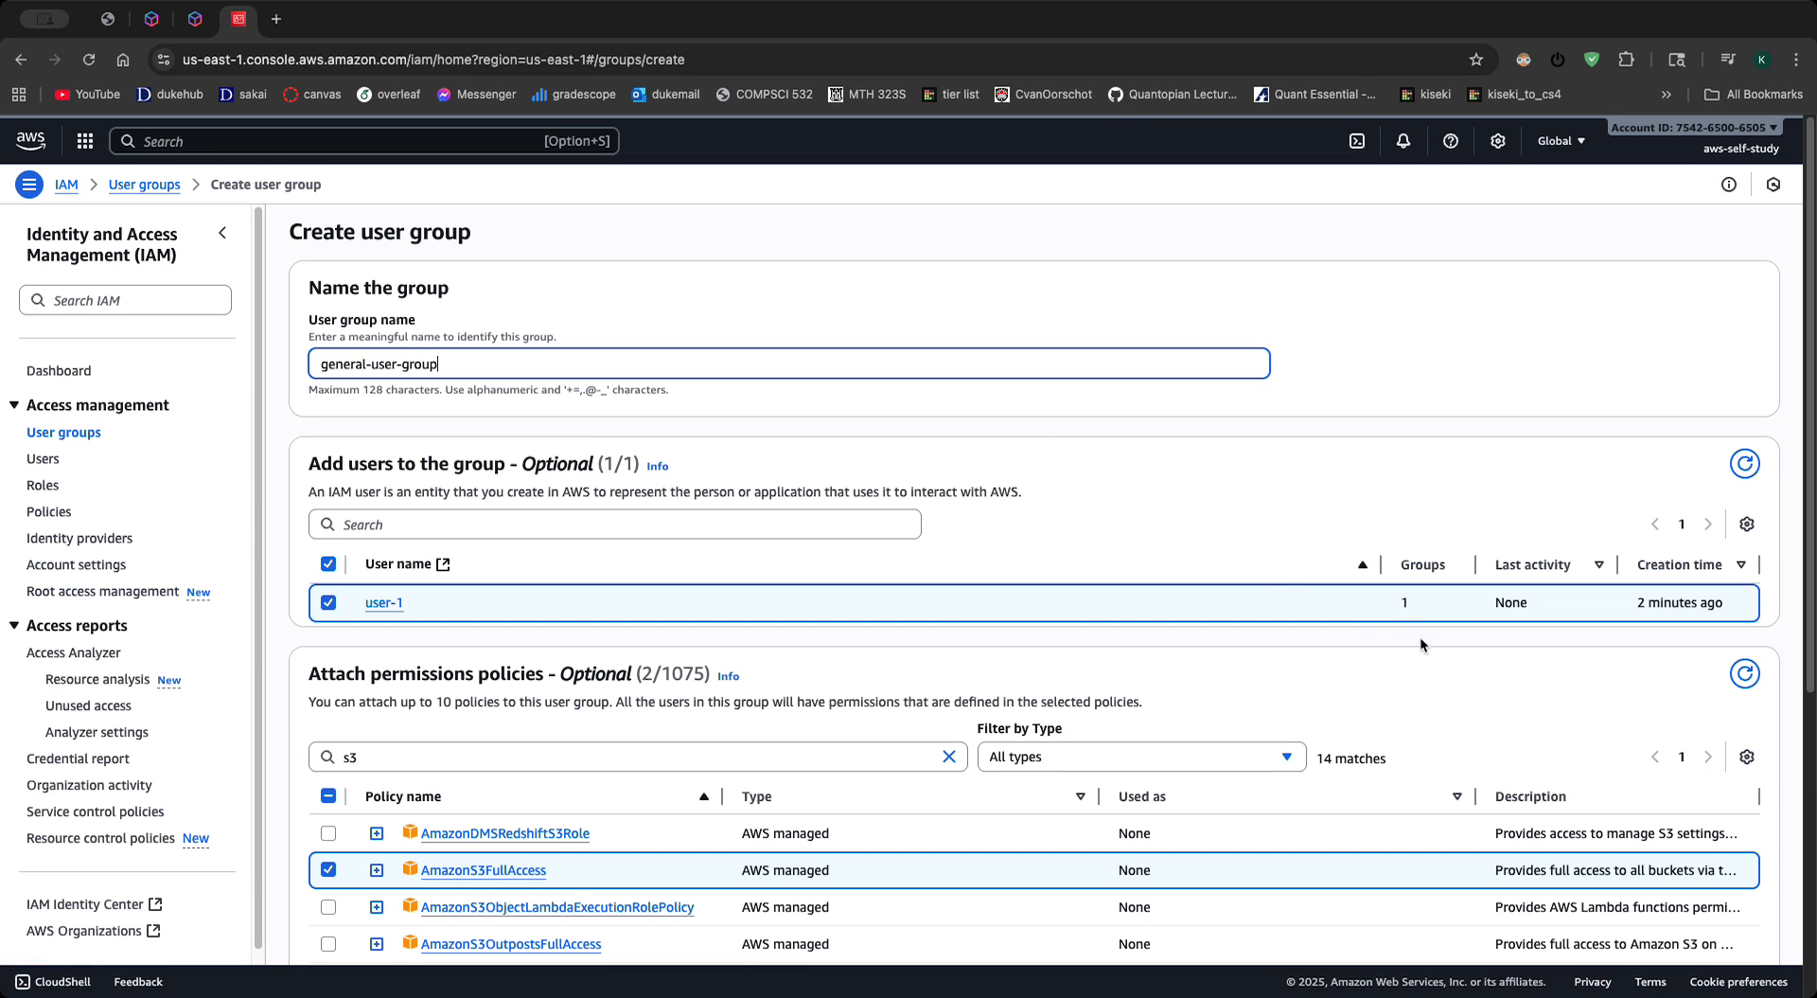
{"action": "scroll", "coordinate": [719, 374], "scroll_direction": "down", "scroll_amount": 5}
{"action": "left_click", "coordinate": [1704, 909]}
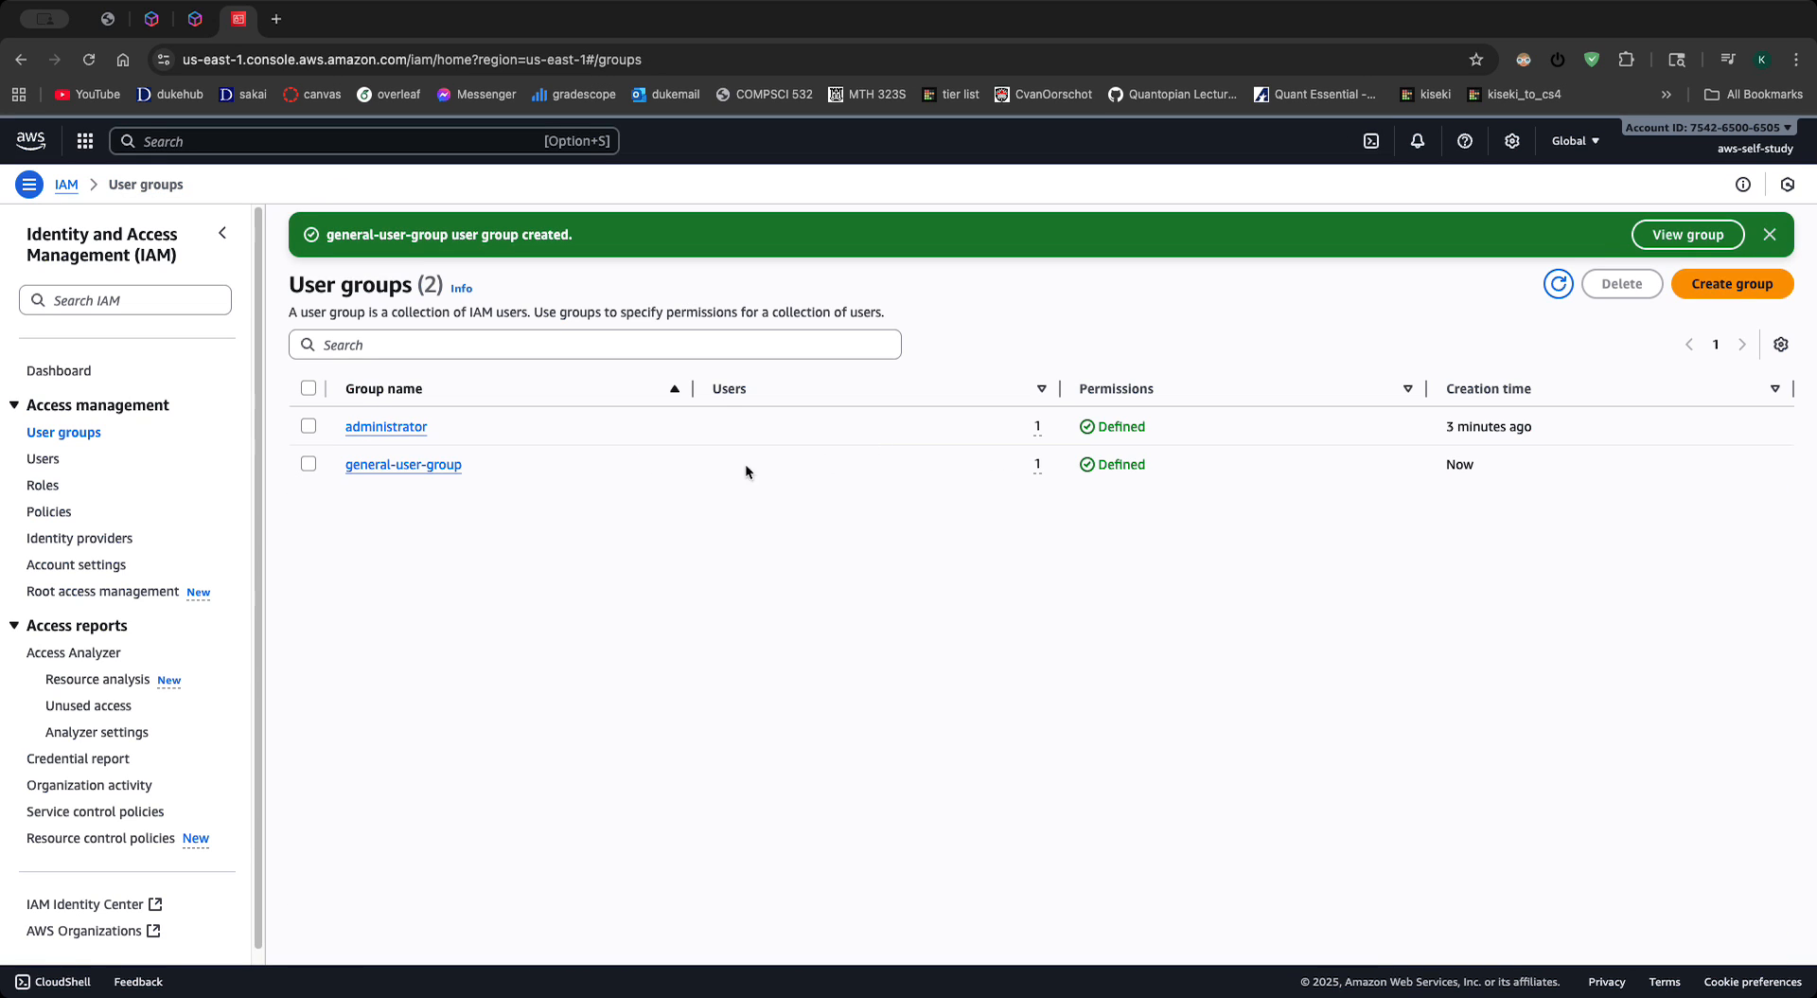
- Open user-1 and review its permission policies and user group memberships
{"action": "left_click", "coordinate": [44, 460]}
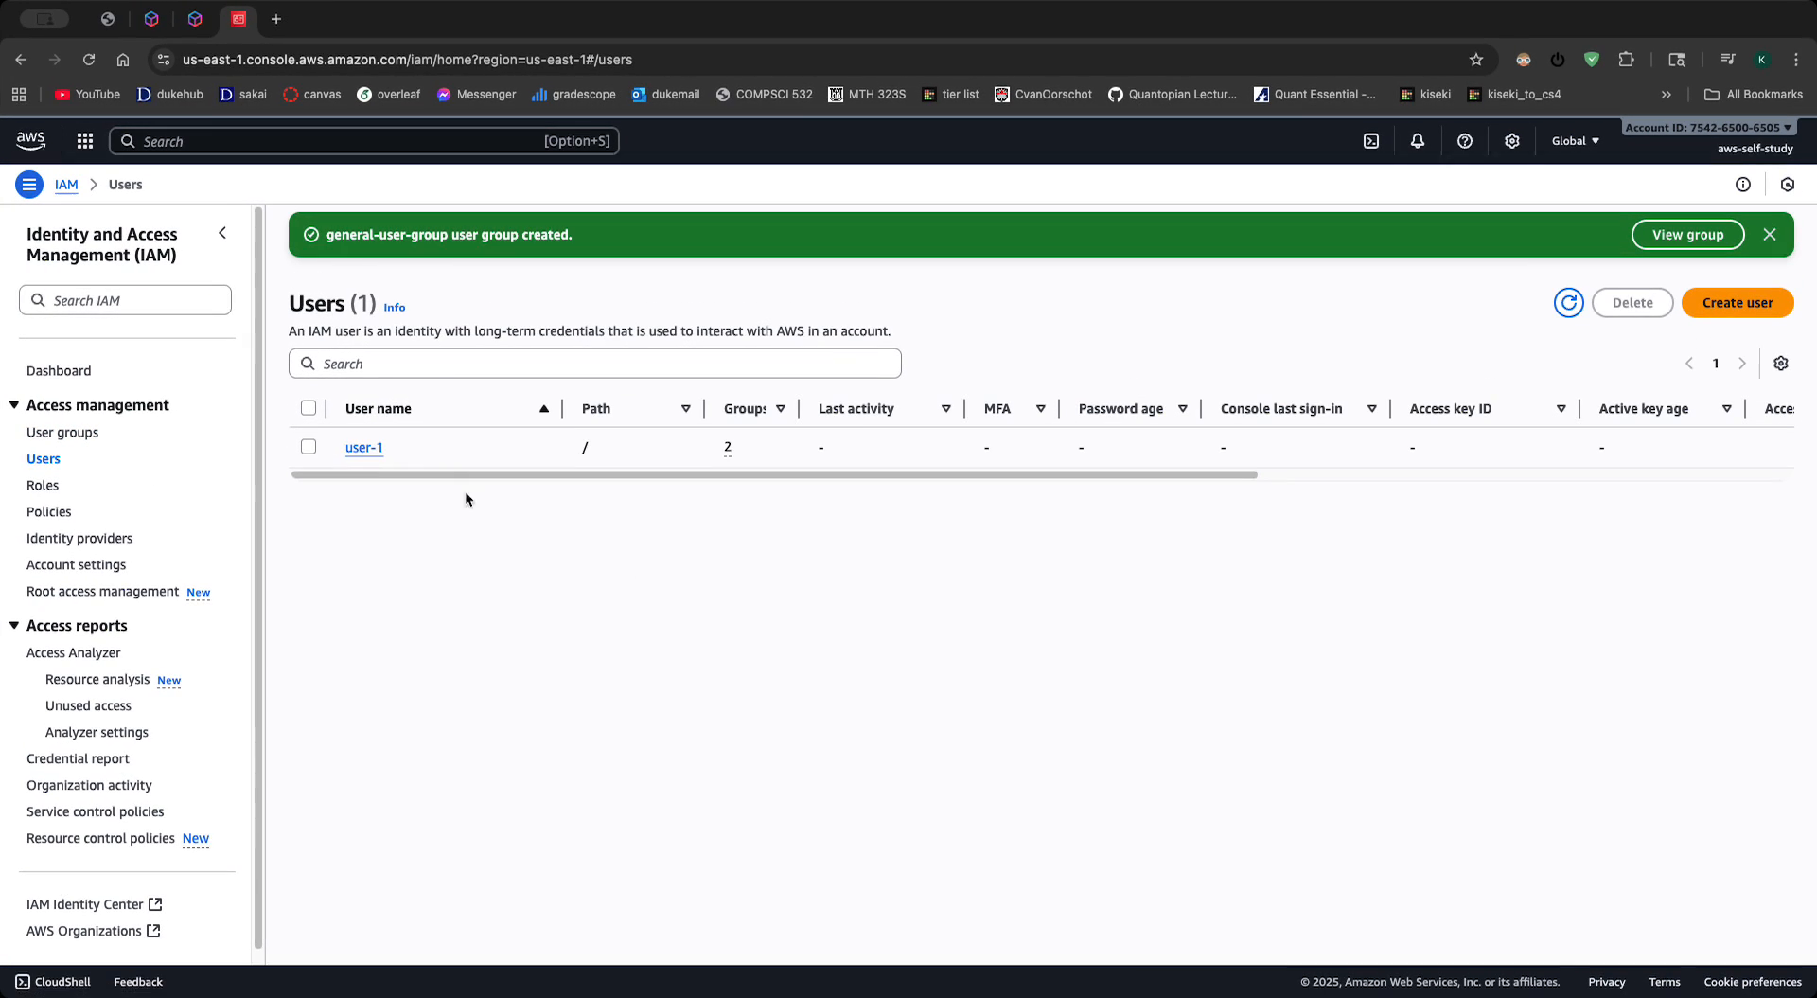
{"action": "left_click", "coordinate": [365, 448]}
{"action": "scroll", "coordinate": [506, 384], "scroll_direction": "down", "scroll_amount": 1}
{"action": "left_click", "coordinate": [504, 383]}
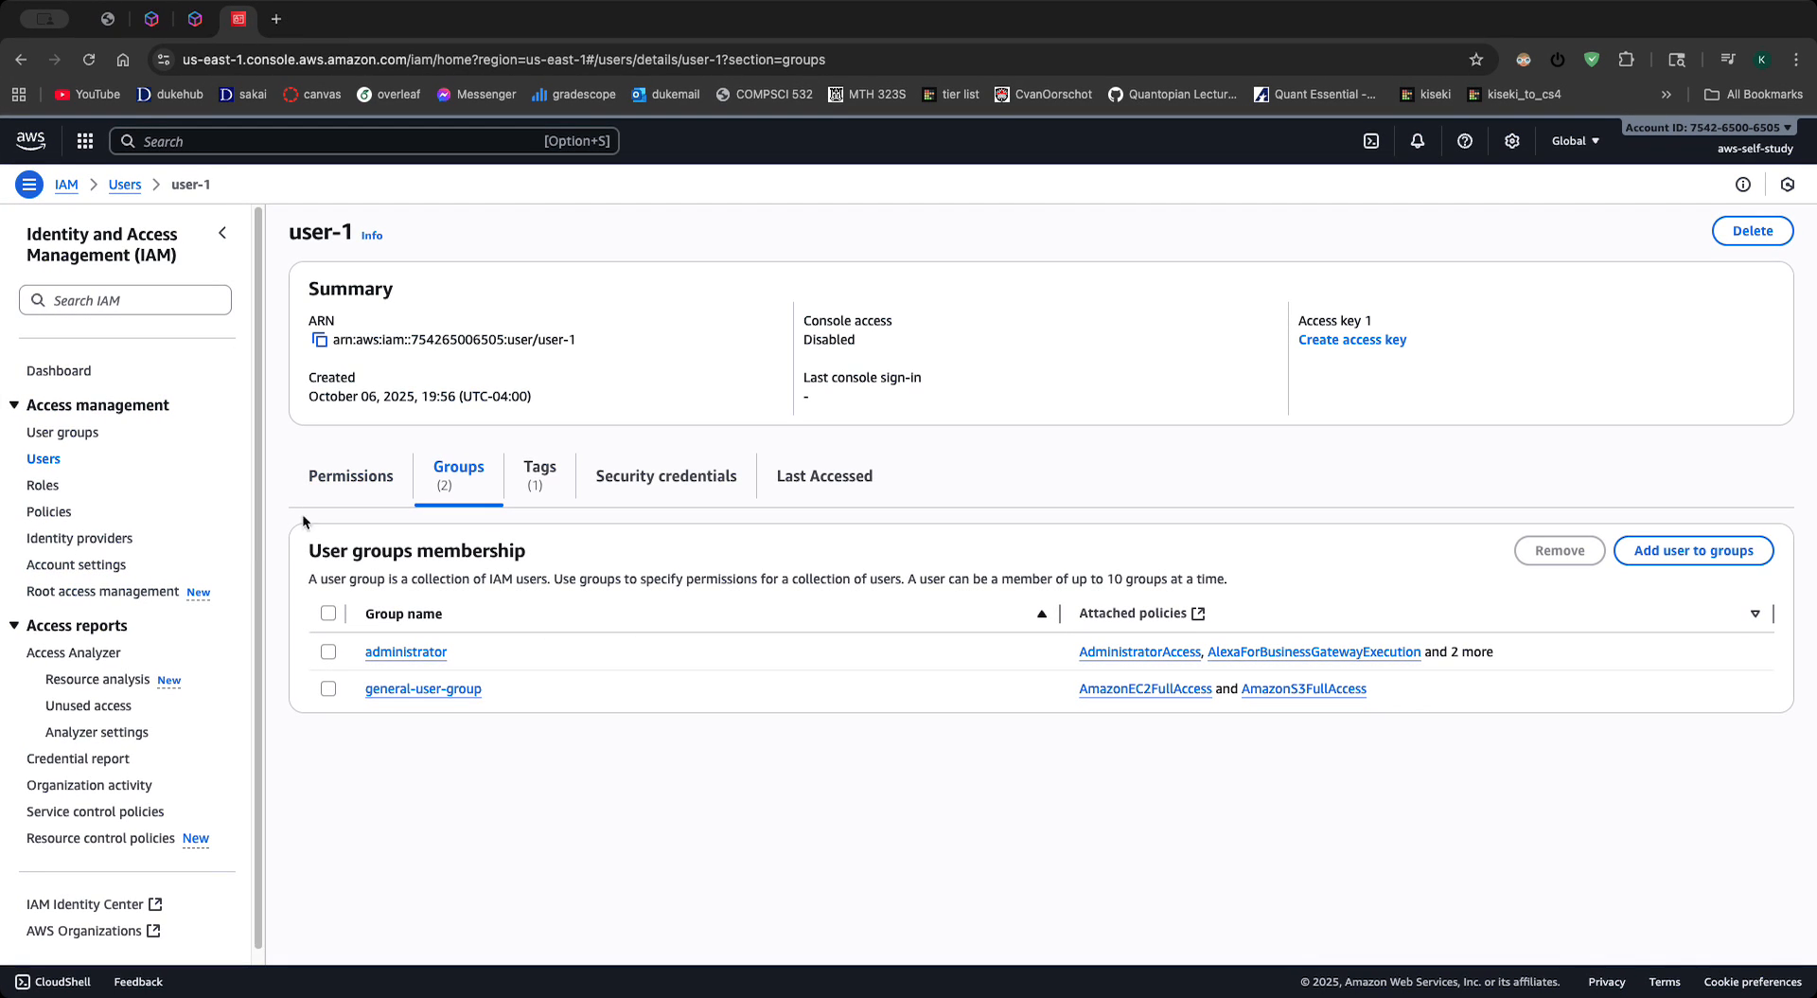
{"action": "scroll", "coordinate": [137, 497], "scroll_direction": "down", "scroll_amount": 1}
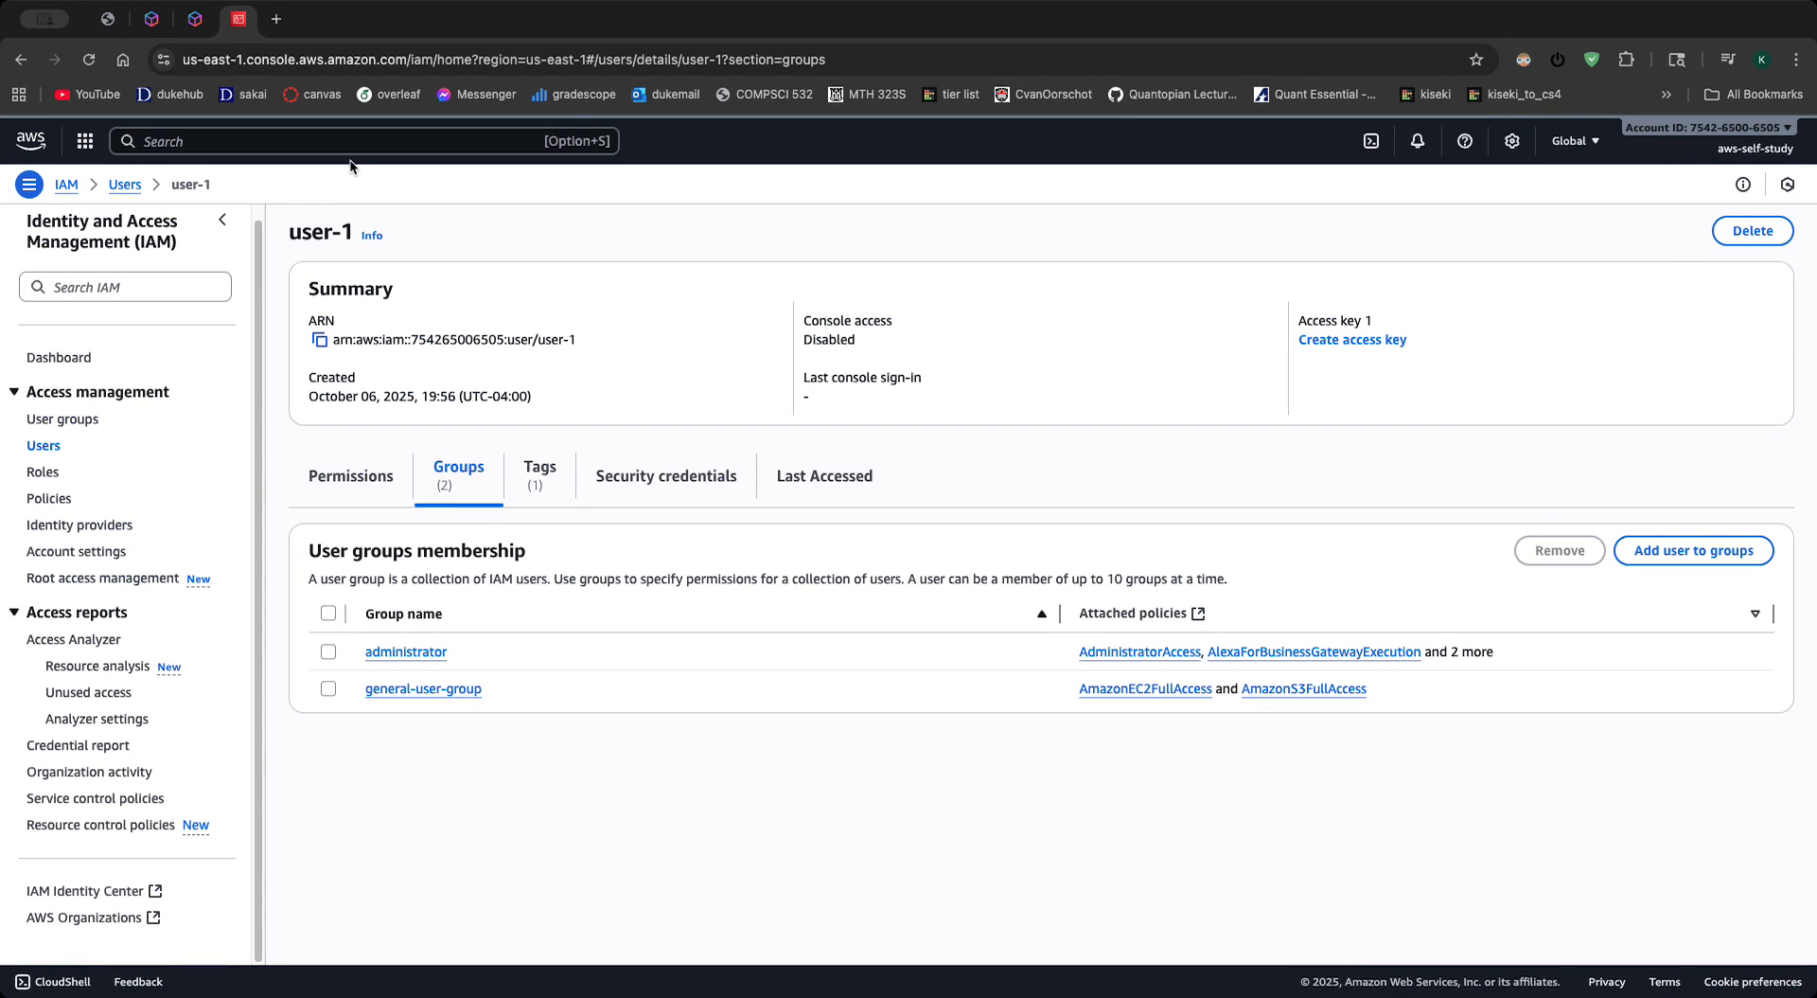
- Sign out of the console and enter aws-self-study as the account alias in the IAM user sign-in form
{"action": "left_click", "coordinate": [1734, 150]}
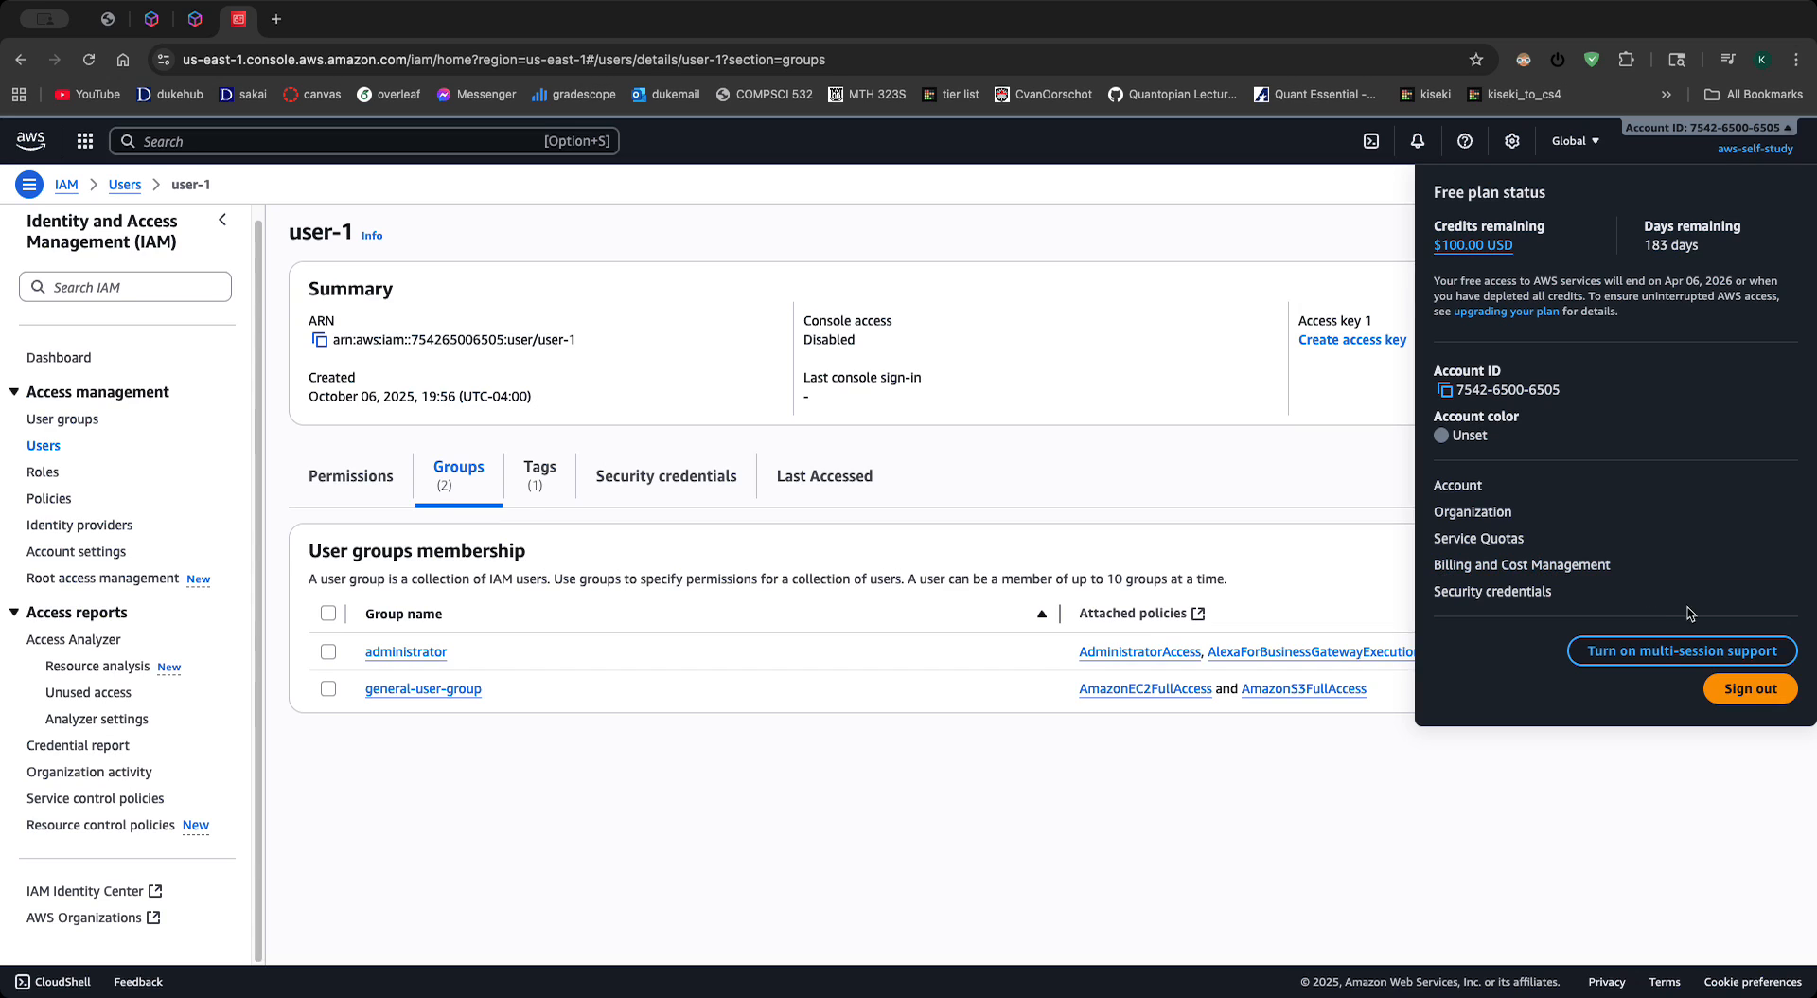
{"action": "left_click", "coordinate": [1745, 695]}
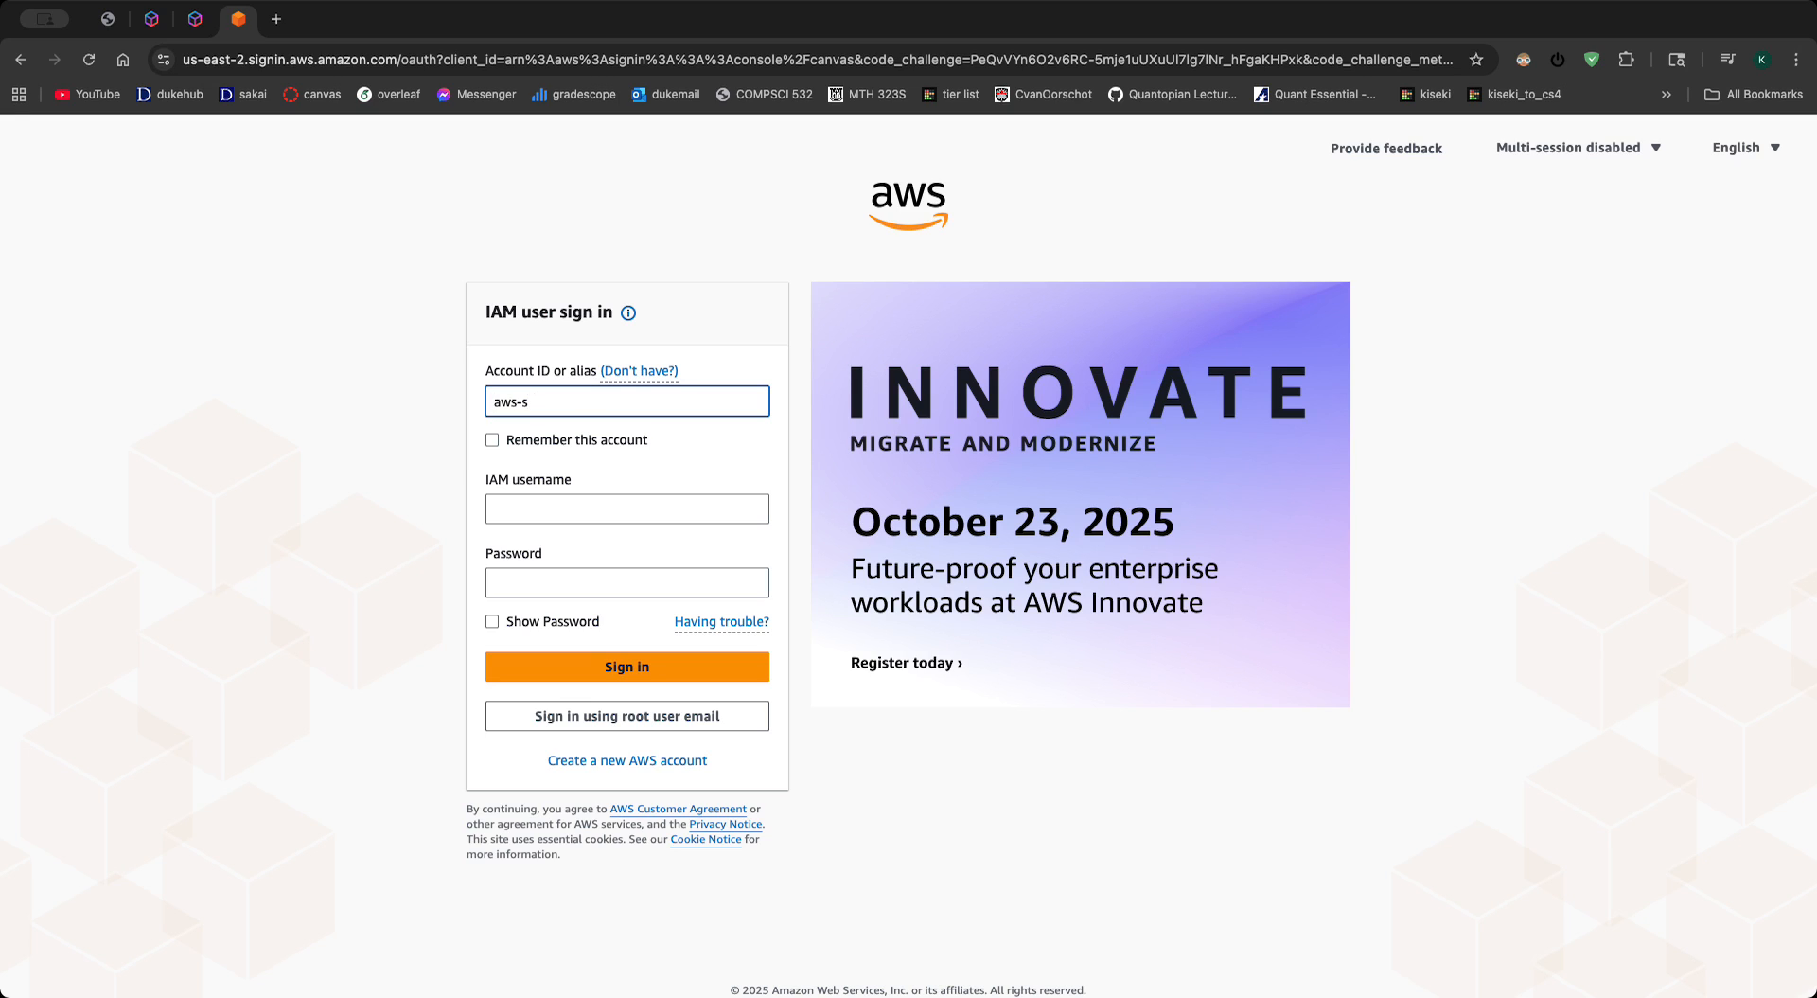
{"action": "key", "text": "Tab"}
{"action": "key", "text": "Tab"}
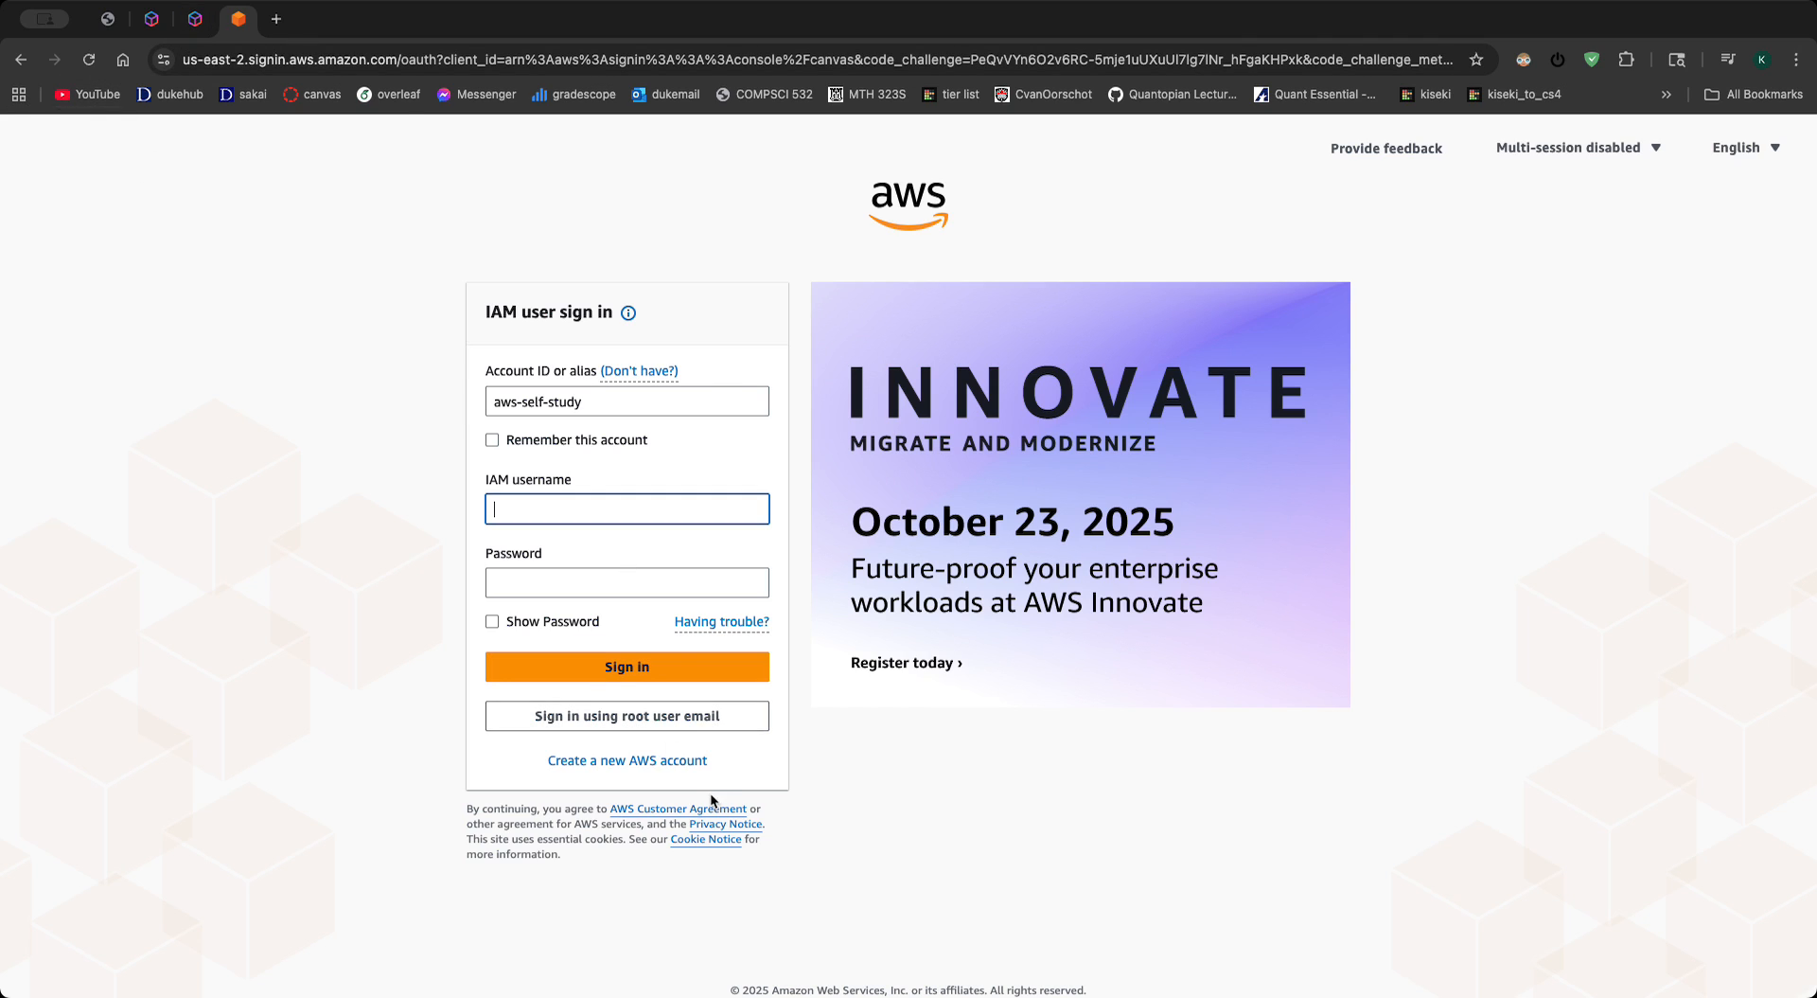
- Switch to root user sign-in and sign in with the account's e-mail address and password
{"action": "left_click", "coordinate": [627, 715]}
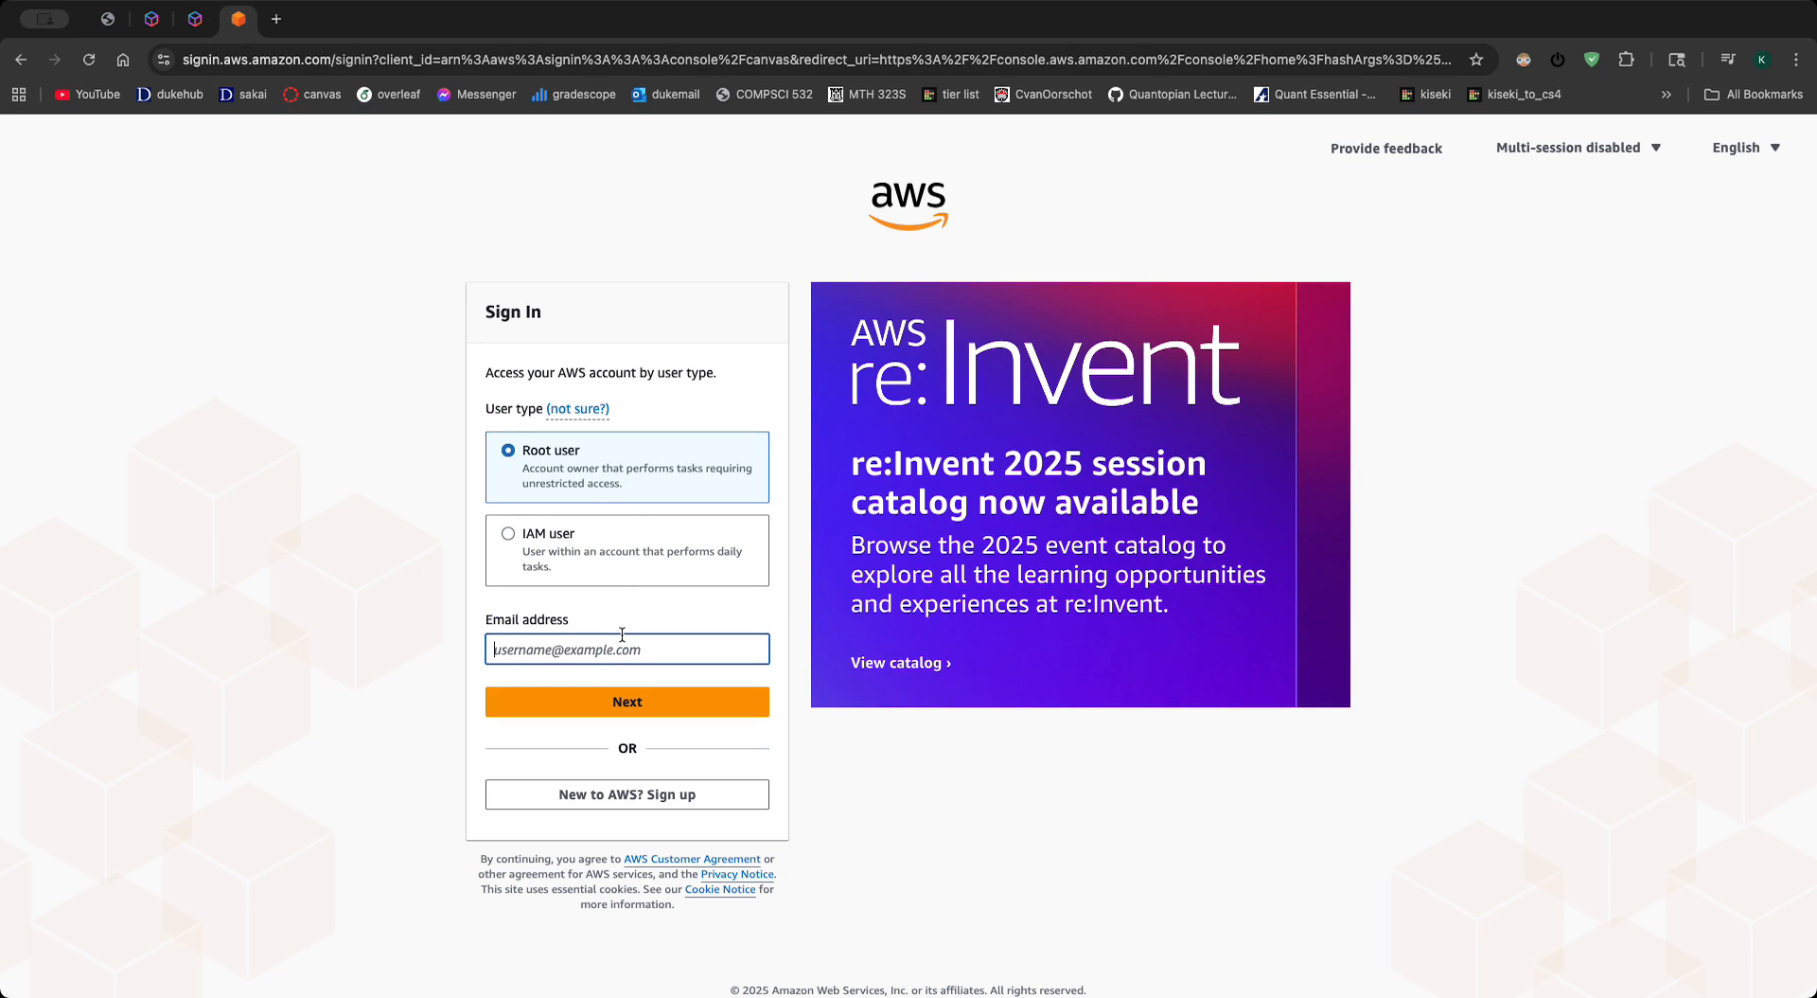
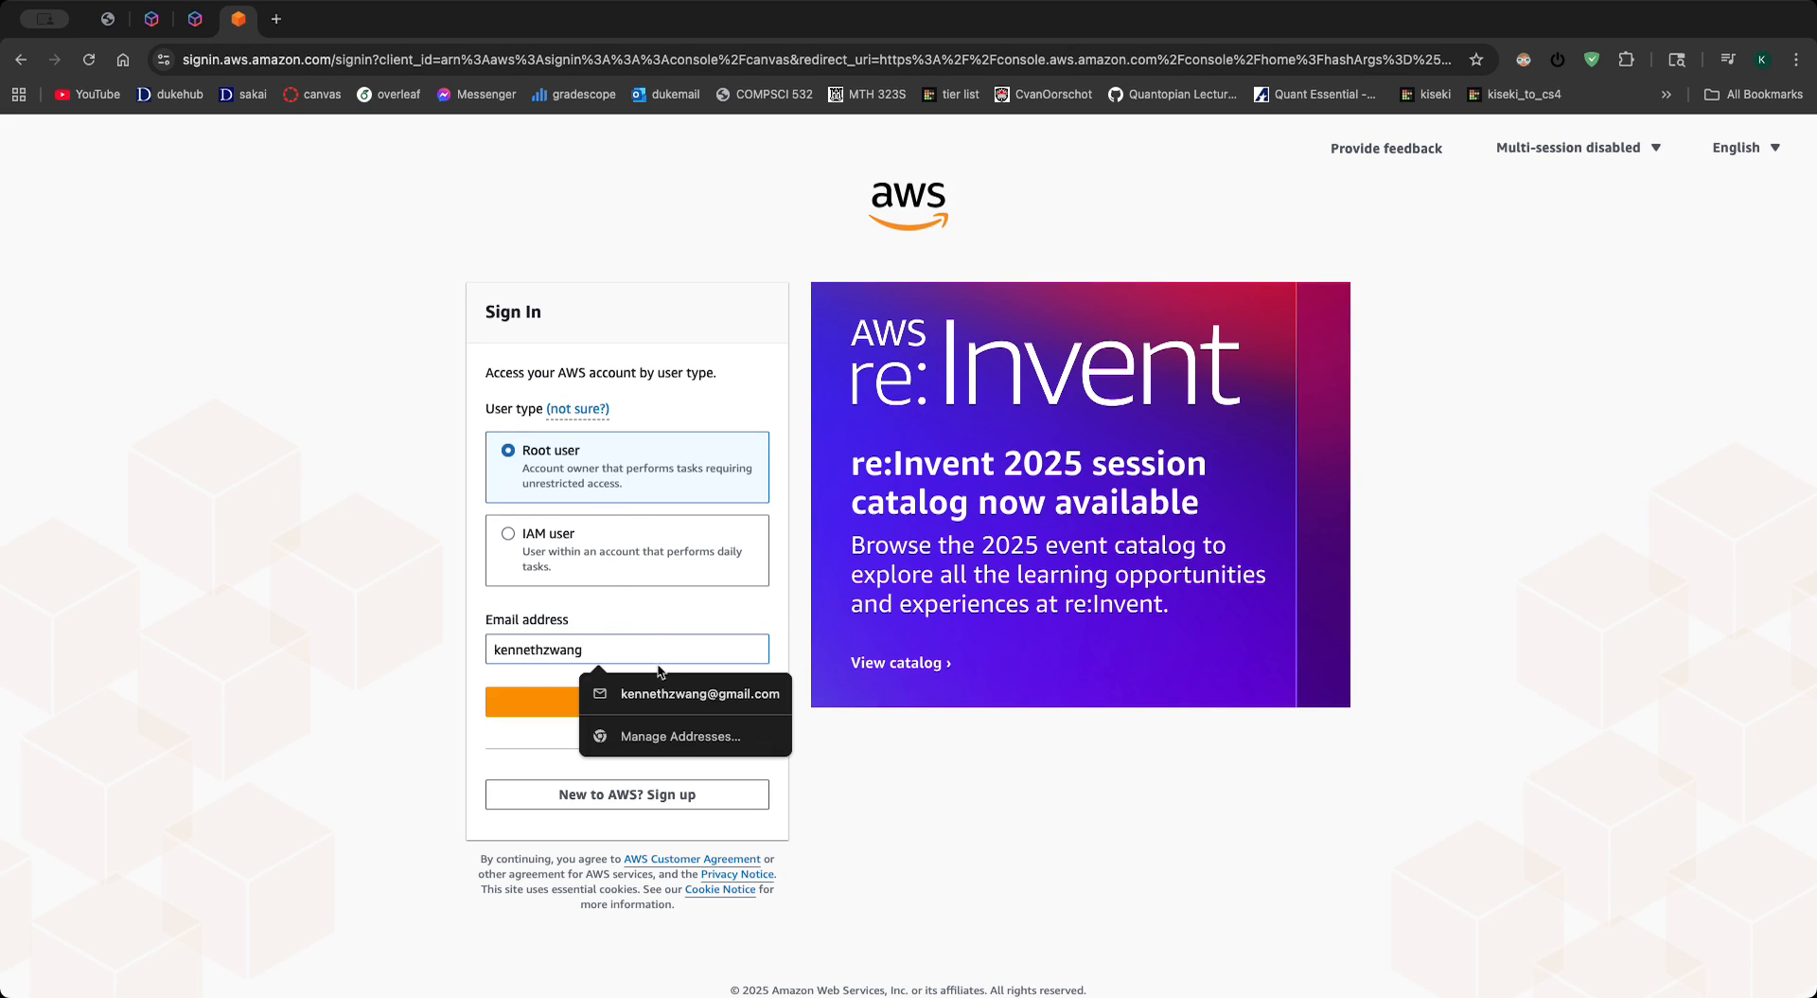
{"action": "left_click", "coordinate": [699, 693]}
{"action": "left_click", "coordinate": [700, 705]}
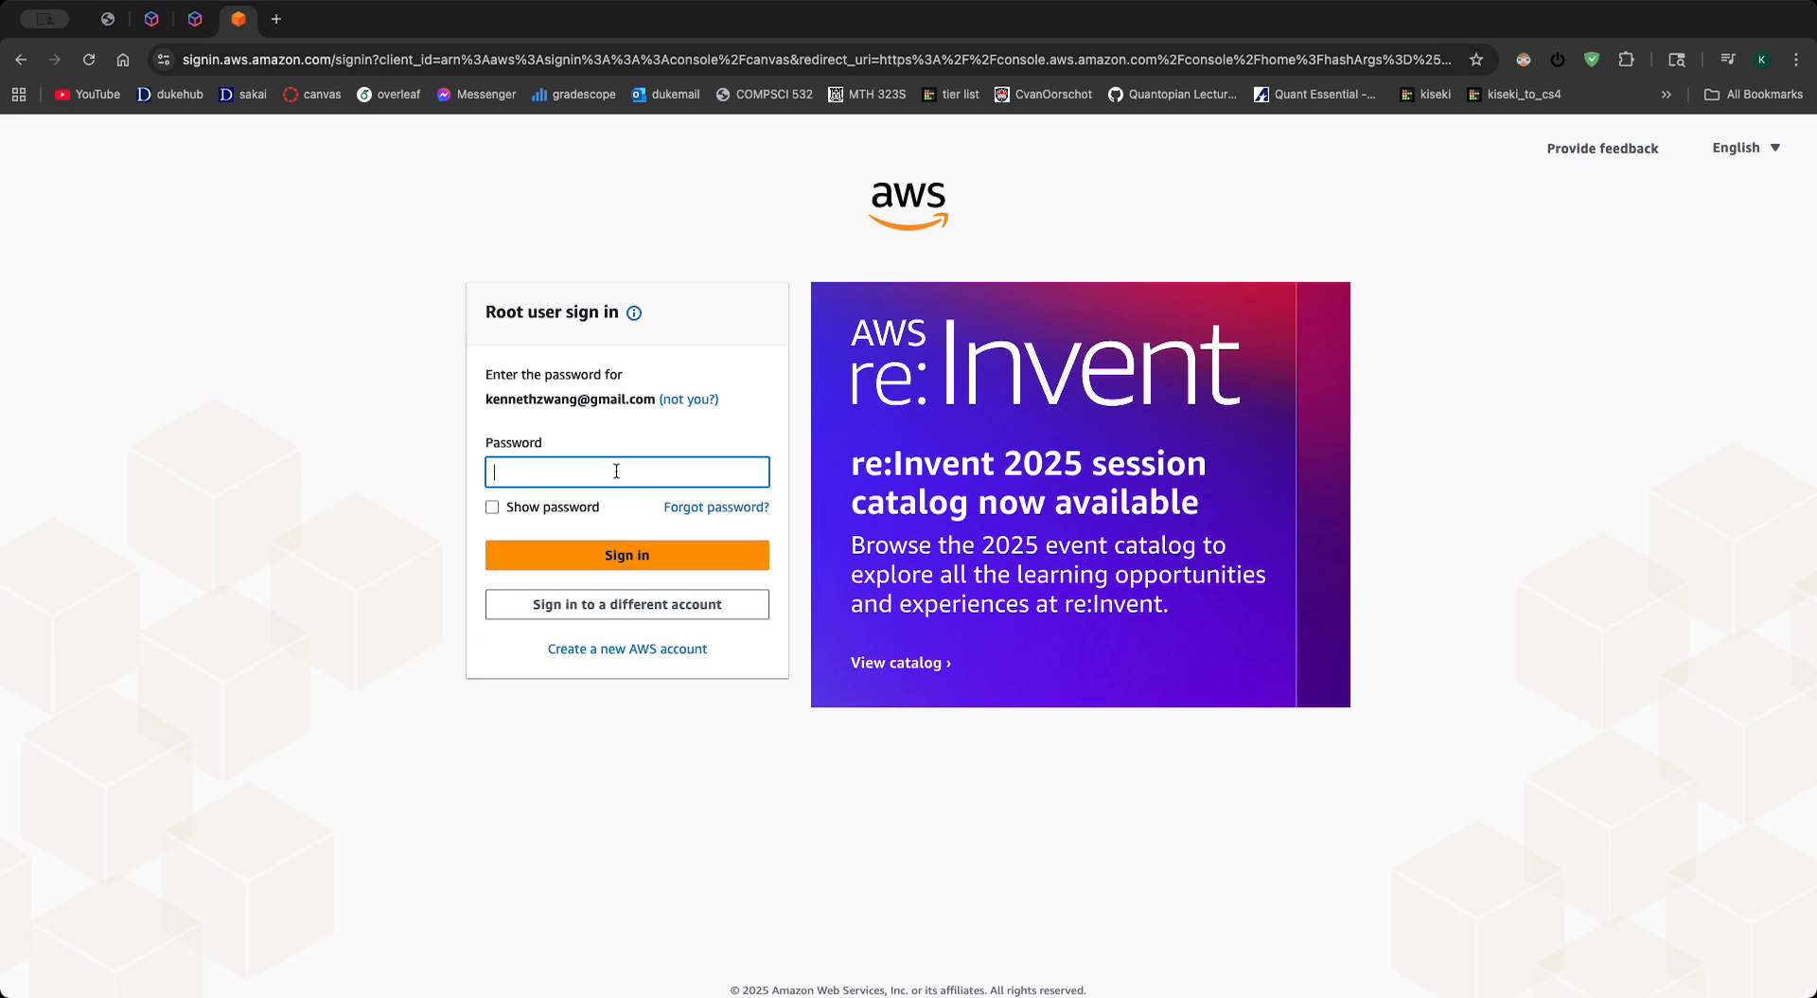
{"action": "type", "text": "•••••••••••"}
{"action": "key", "text": "Return"}
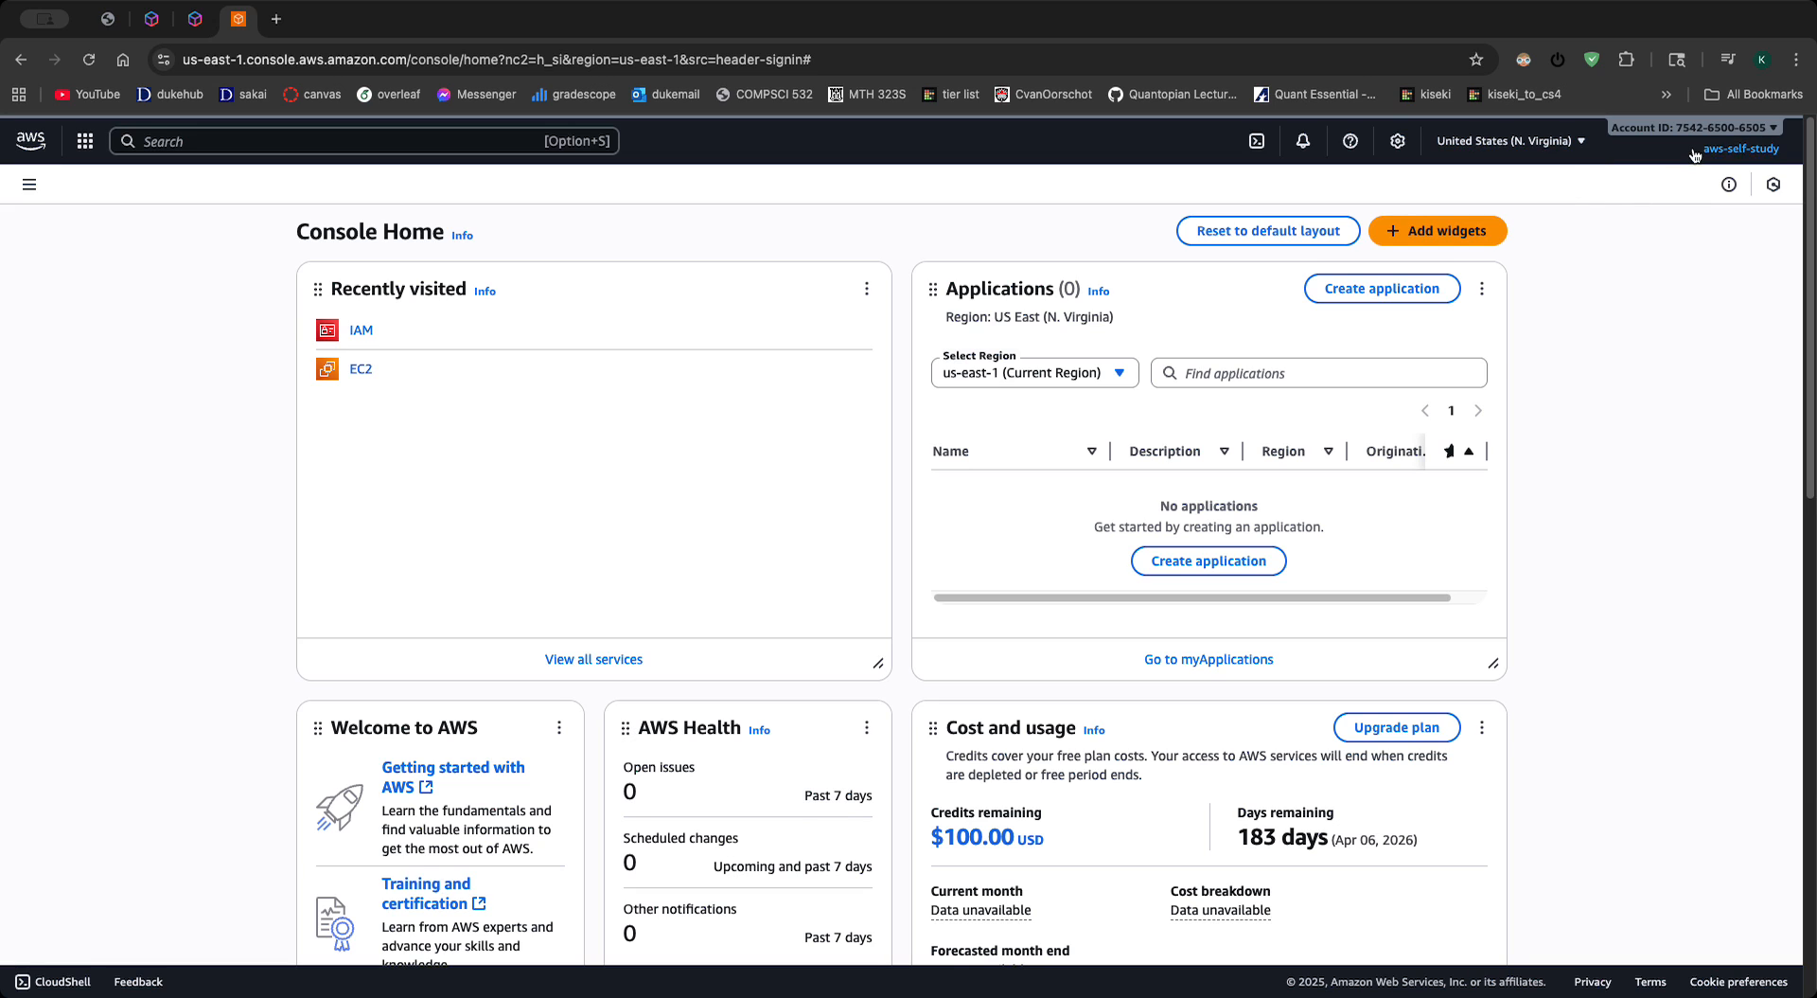
- Open user-1 from the IAM dashboard and examine its permission policies and security credentials
{"action": "left_click", "coordinate": [1711, 130]}
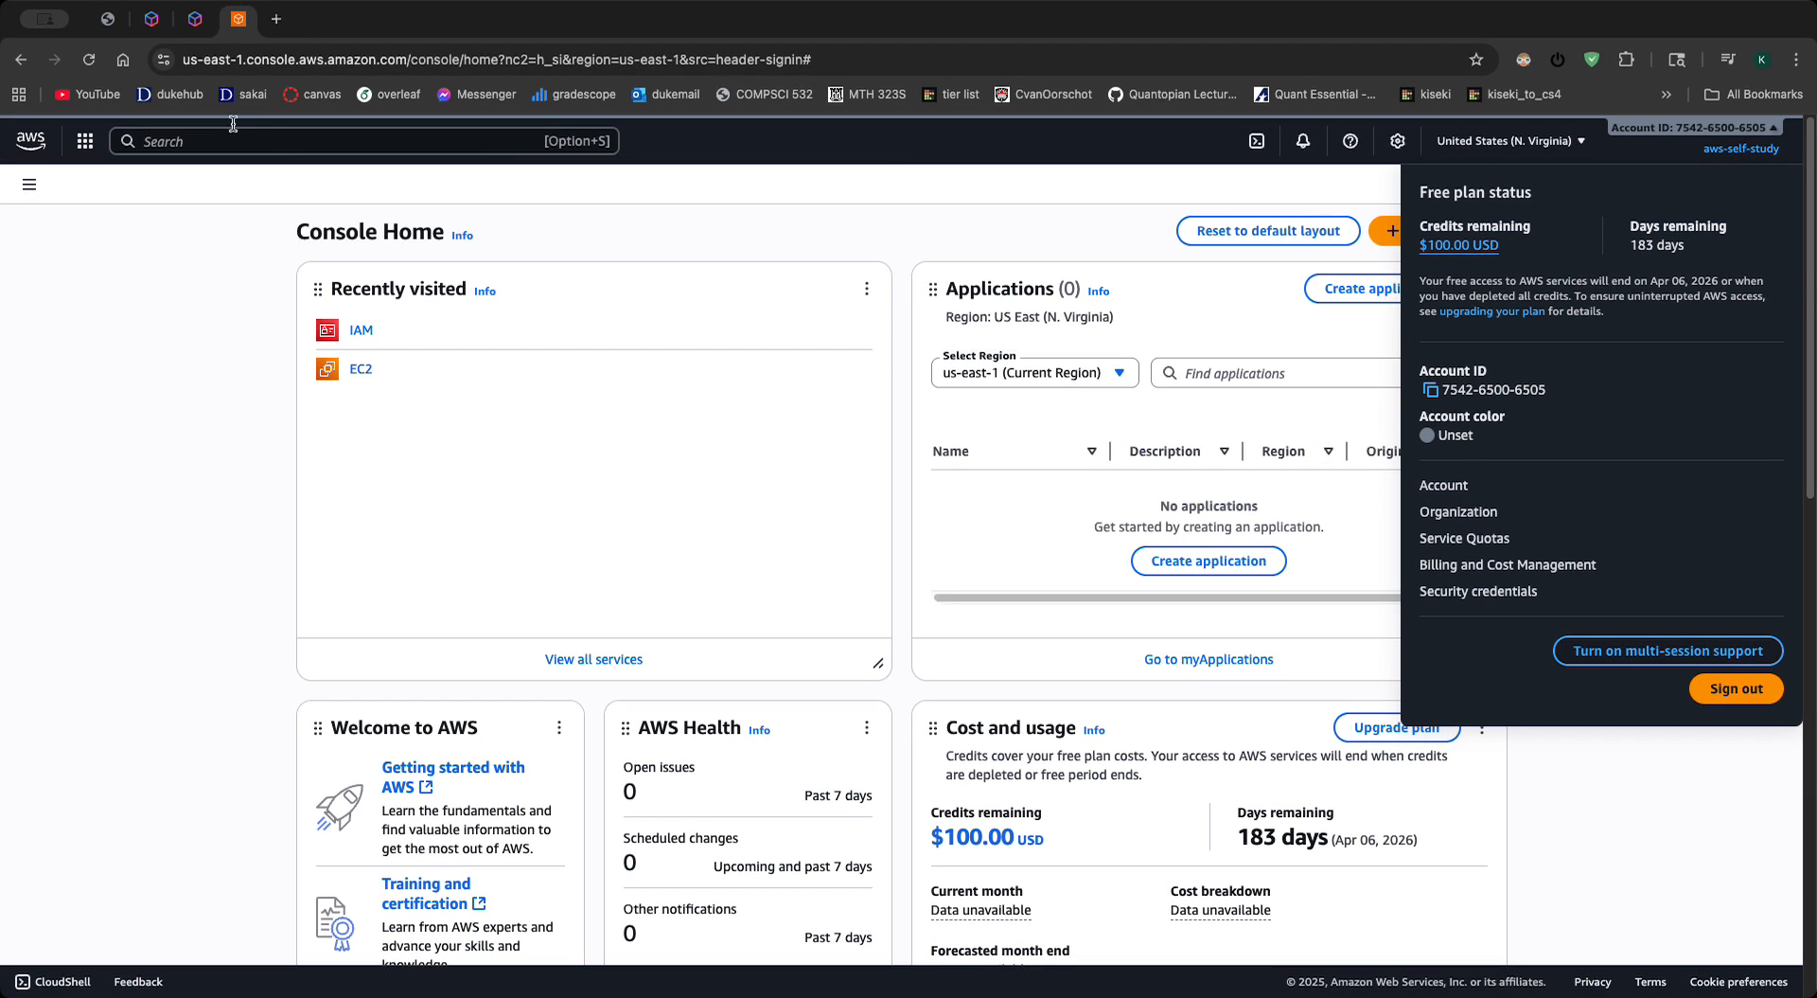
{"action": "left_click", "coordinate": [361, 330]}
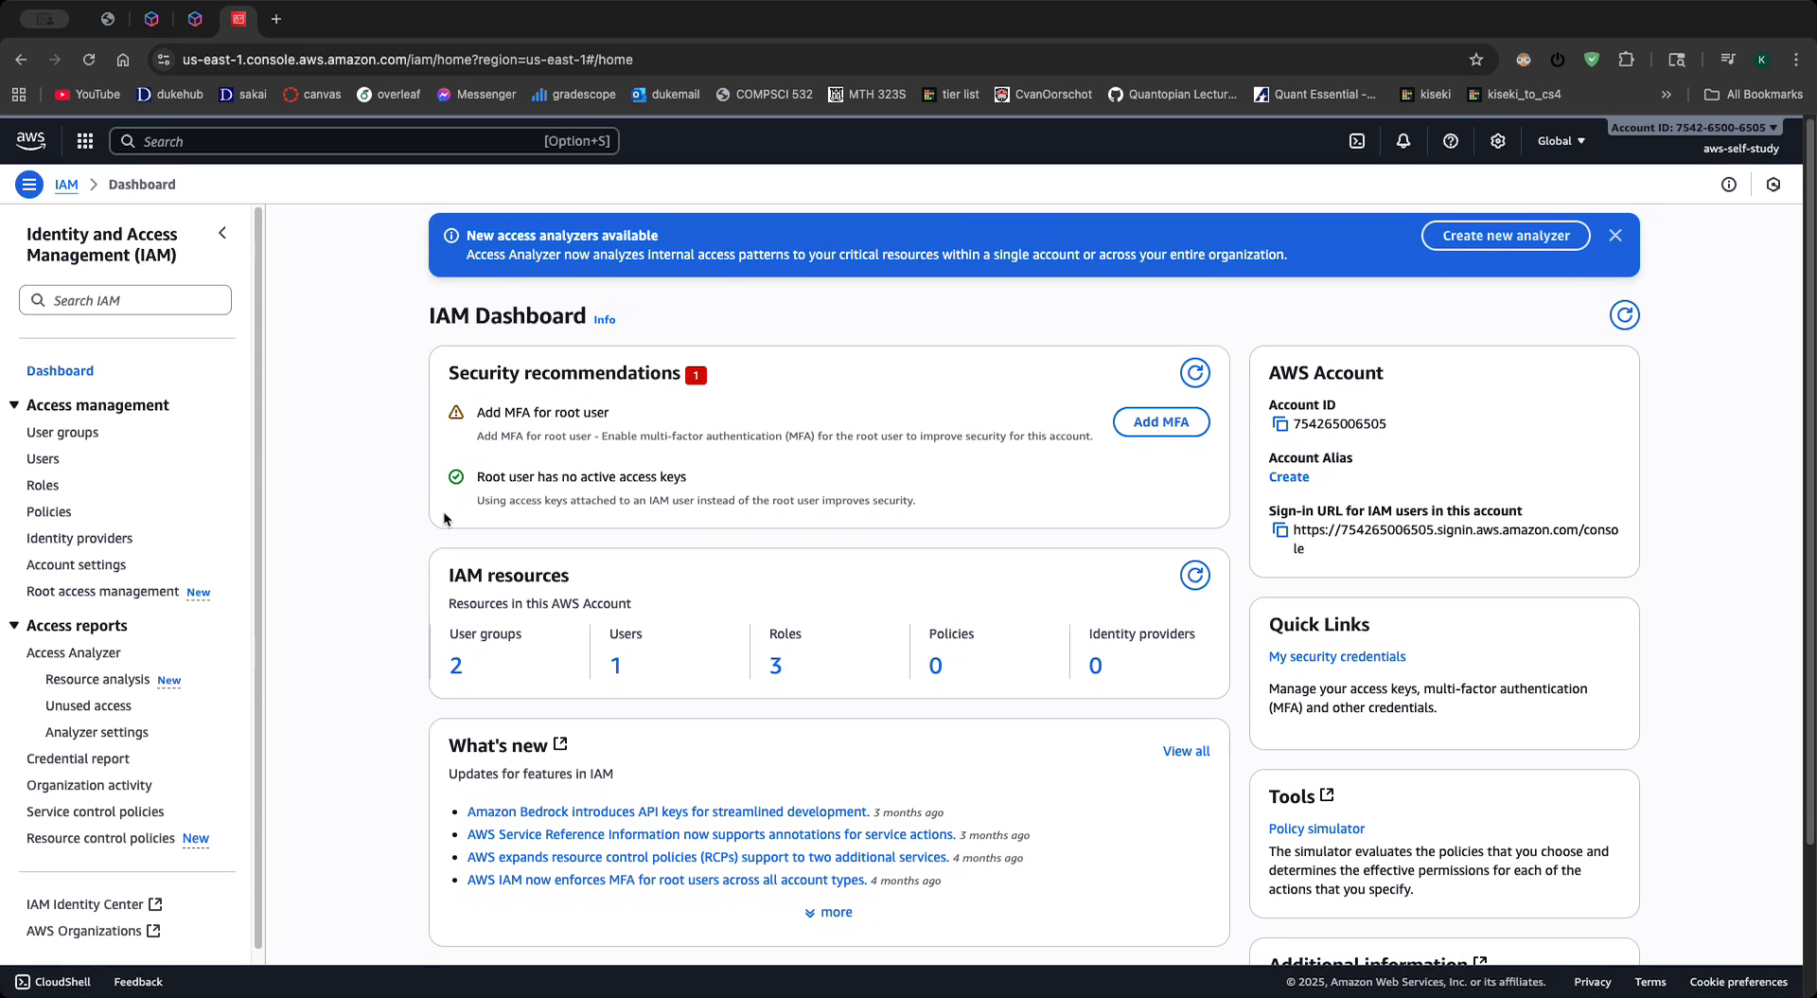
{"action": "scroll", "coordinate": [445, 516], "scroll_direction": "down", "scroll_amount": 2}
{"action": "left_click", "coordinate": [616, 551]}
{"action": "left_click", "coordinate": [367, 395]}
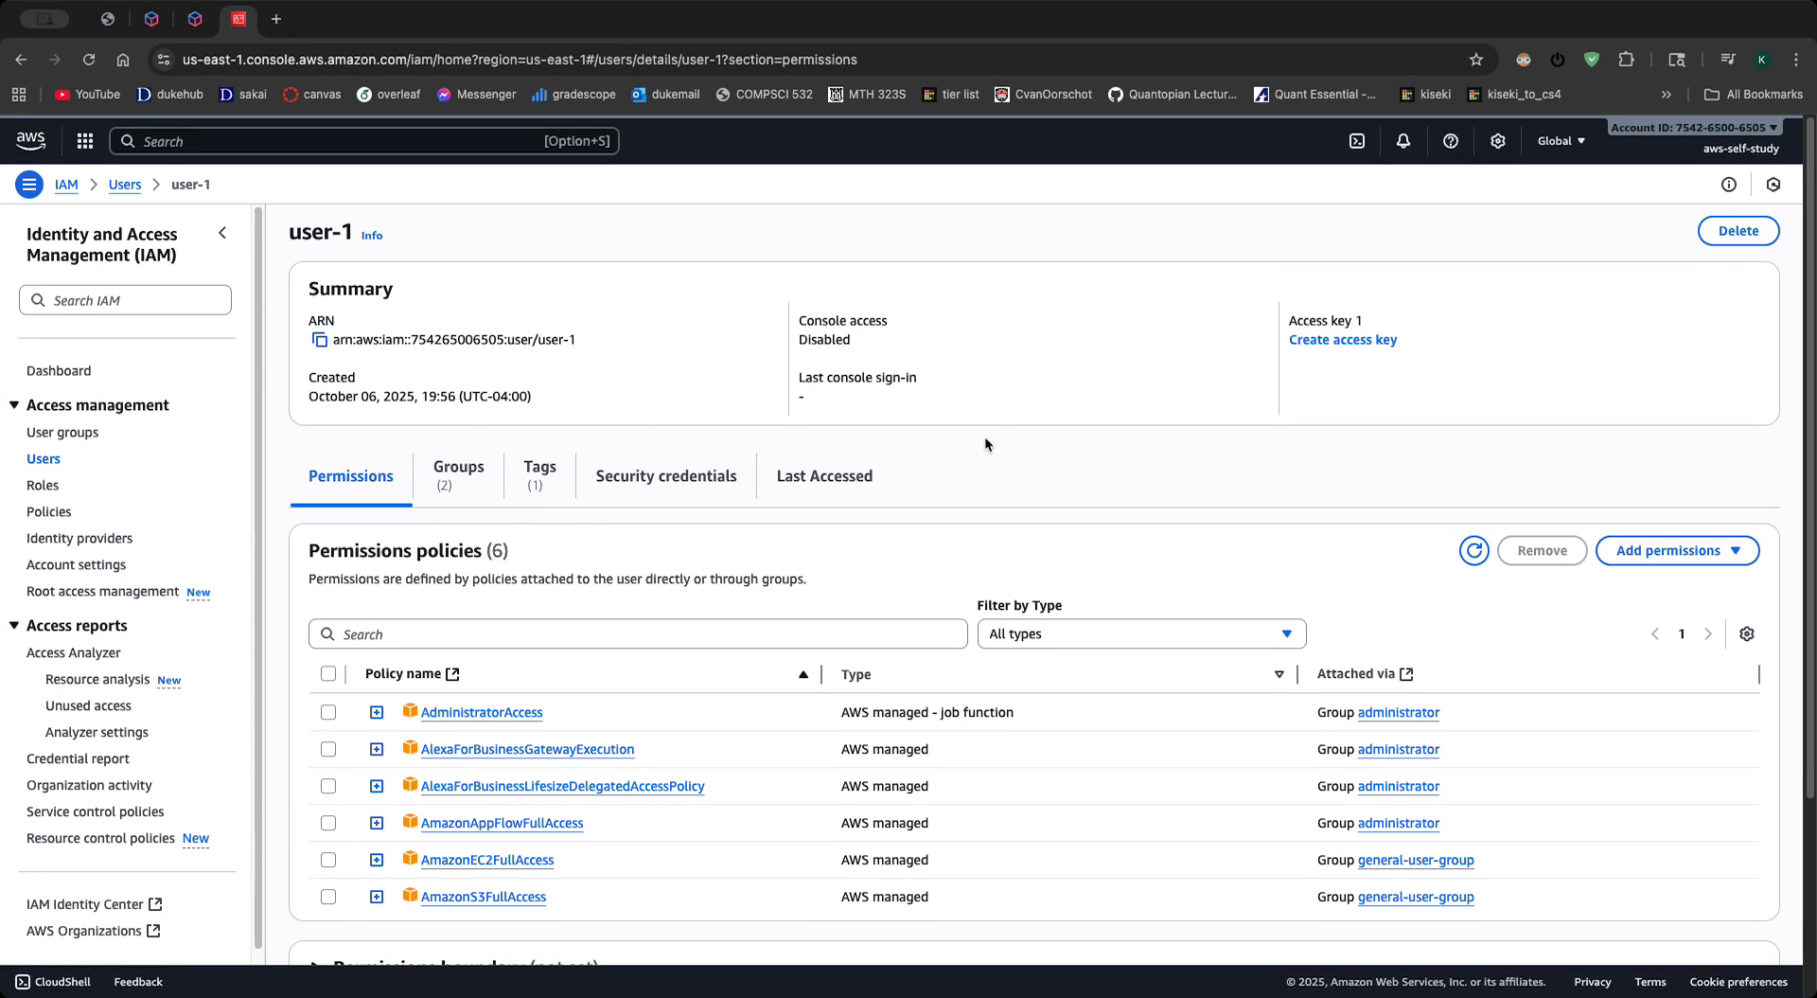
{"action": "scroll", "coordinate": [895, 462], "scroll_direction": "down", "scroll_amount": 1}
{"action": "scroll", "coordinate": [385, 528], "scroll_direction": "down", "scroll_amount": 3}
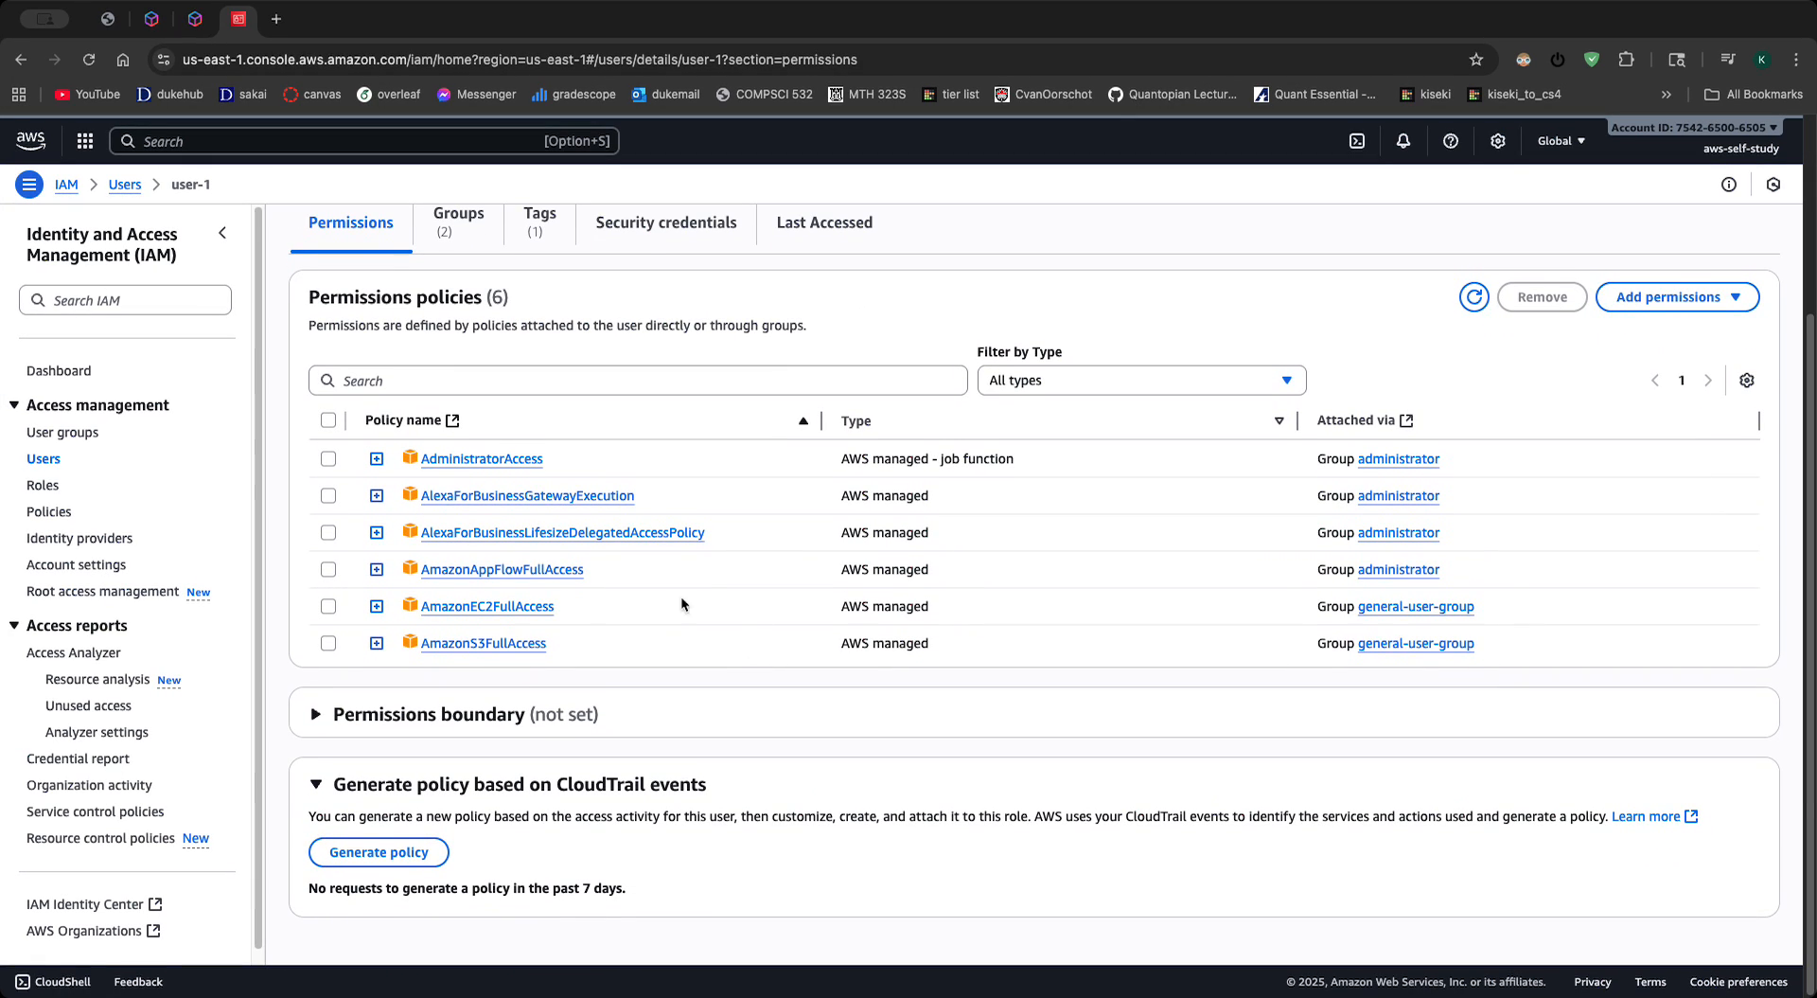
{"action": "scroll", "coordinate": [677, 600], "scroll_direction": "up", "scroll_amount": 3}
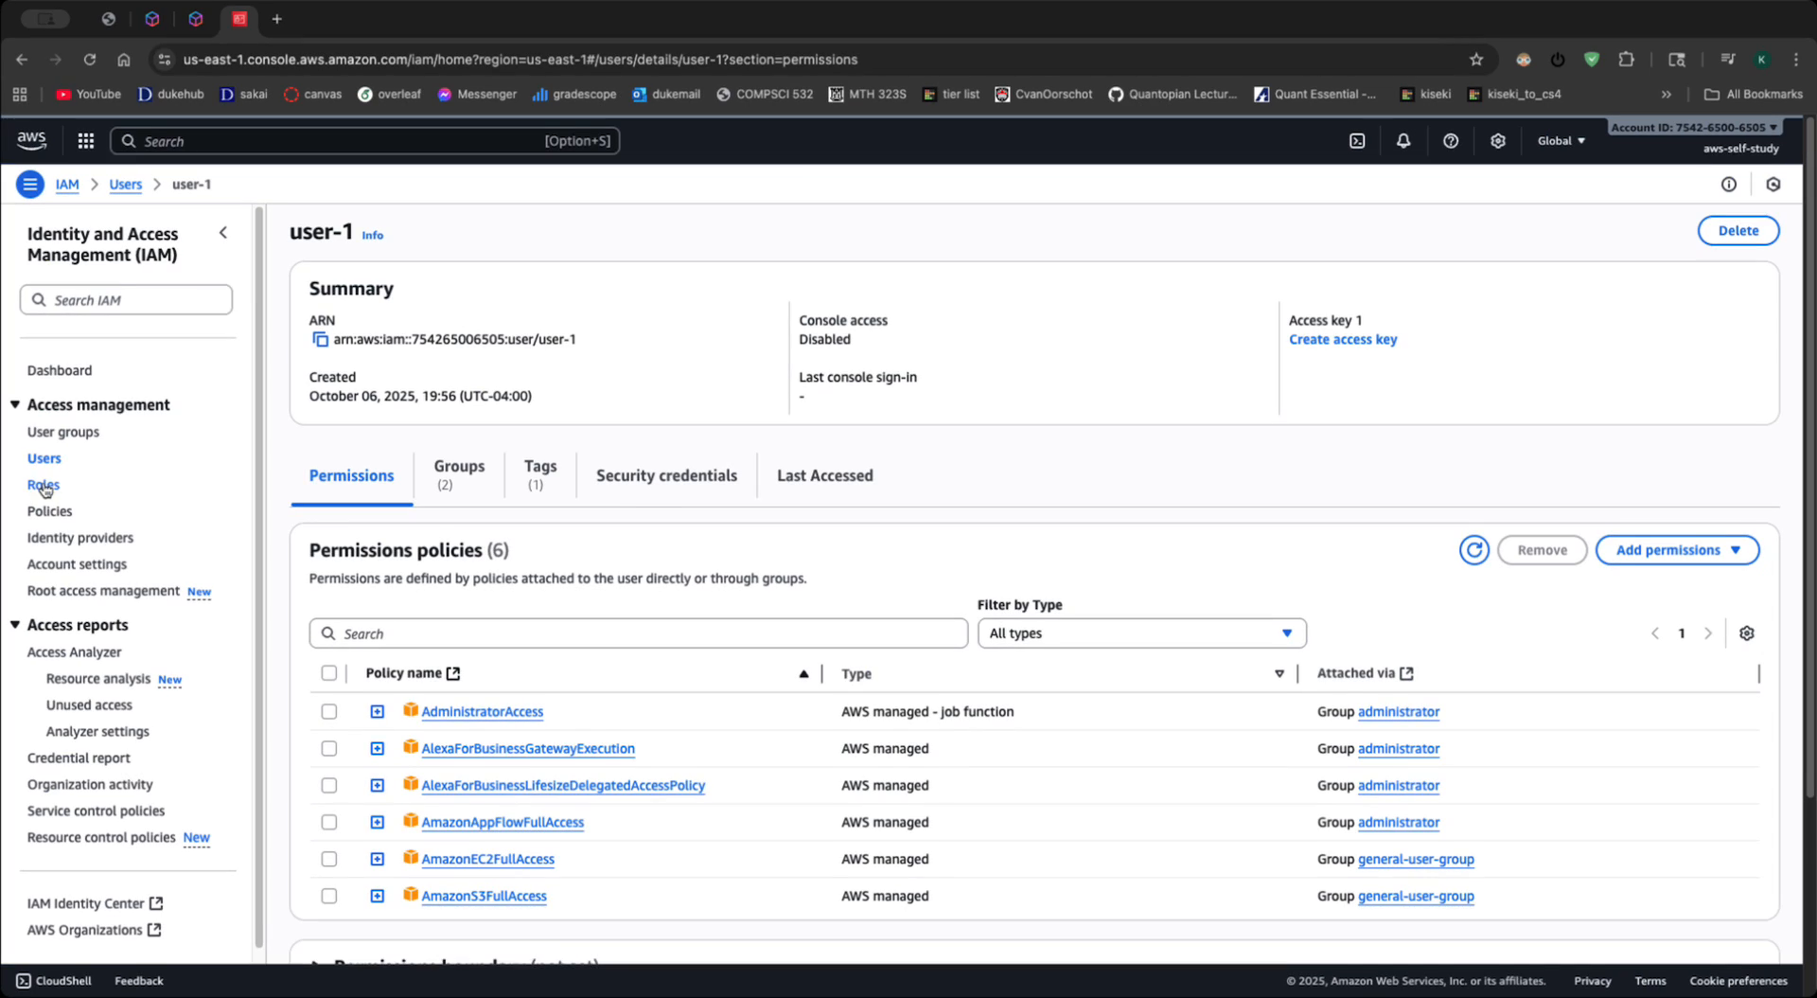
{"action": "left_click", "coordinate": [640, 475]}
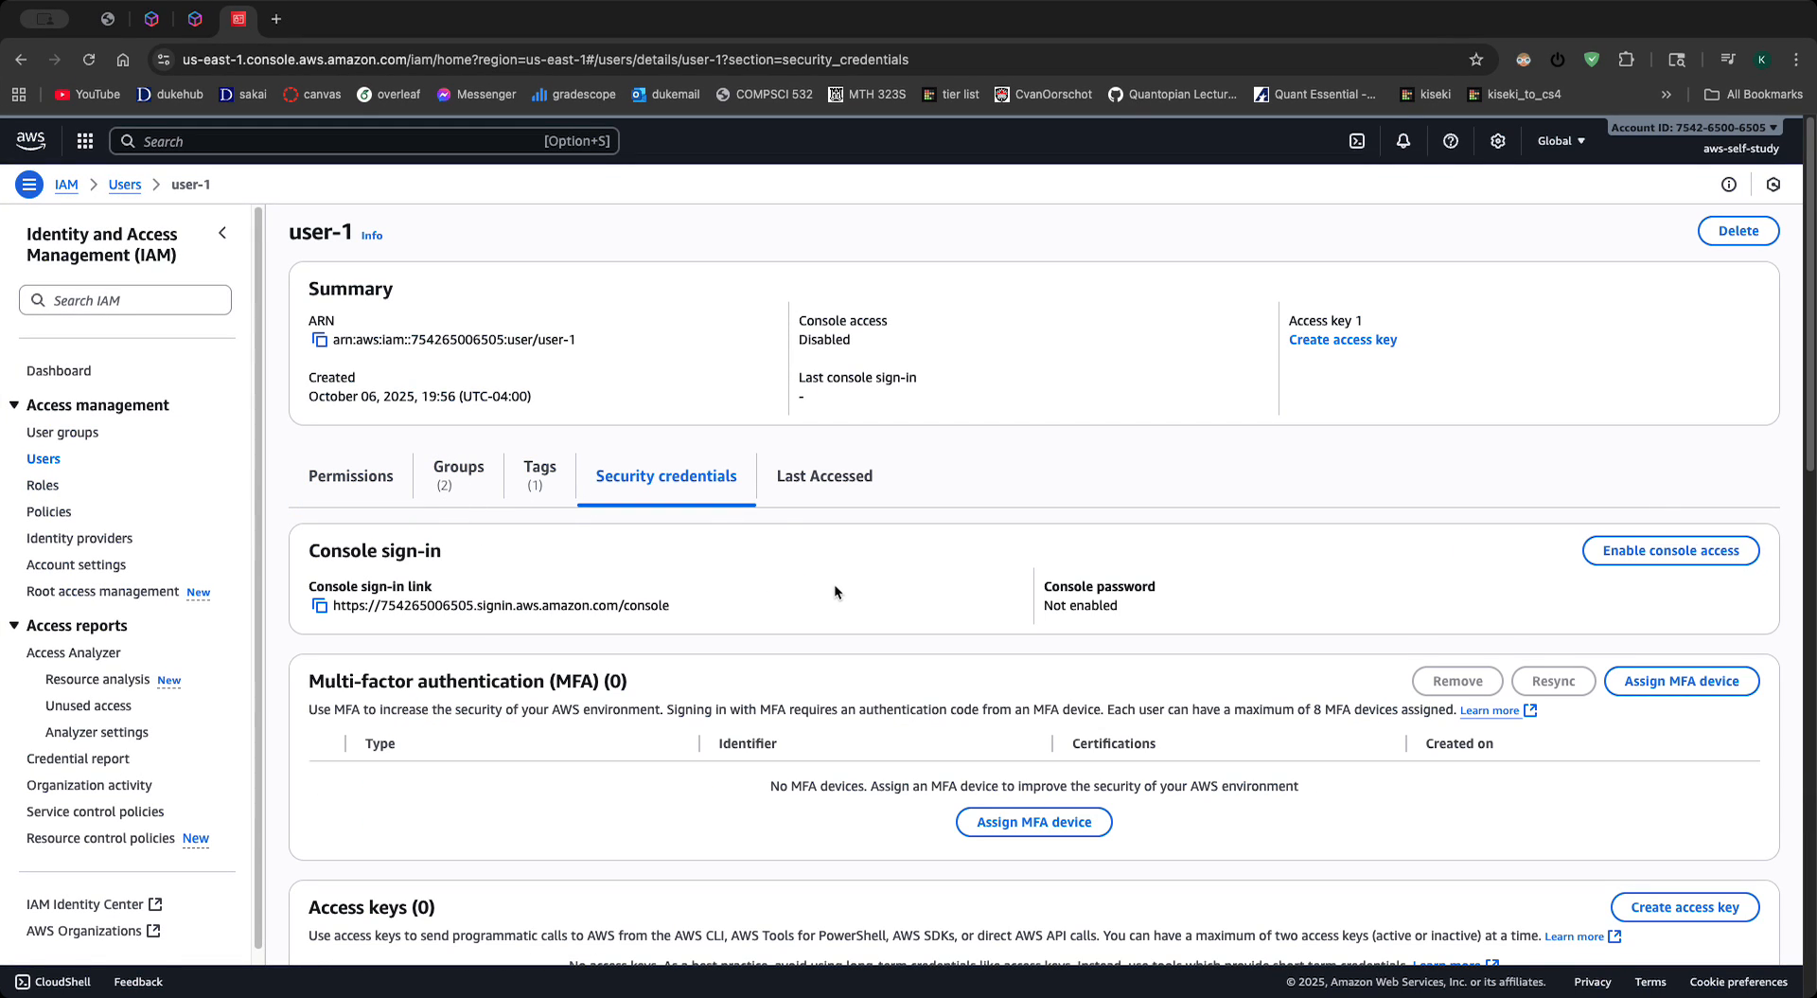
- Copy the console sign-in link from user-1's security credentials
{"action": "scroll", "coordinate": [759, 624], "scroll_direction": "down", "scroll_amount": 5}
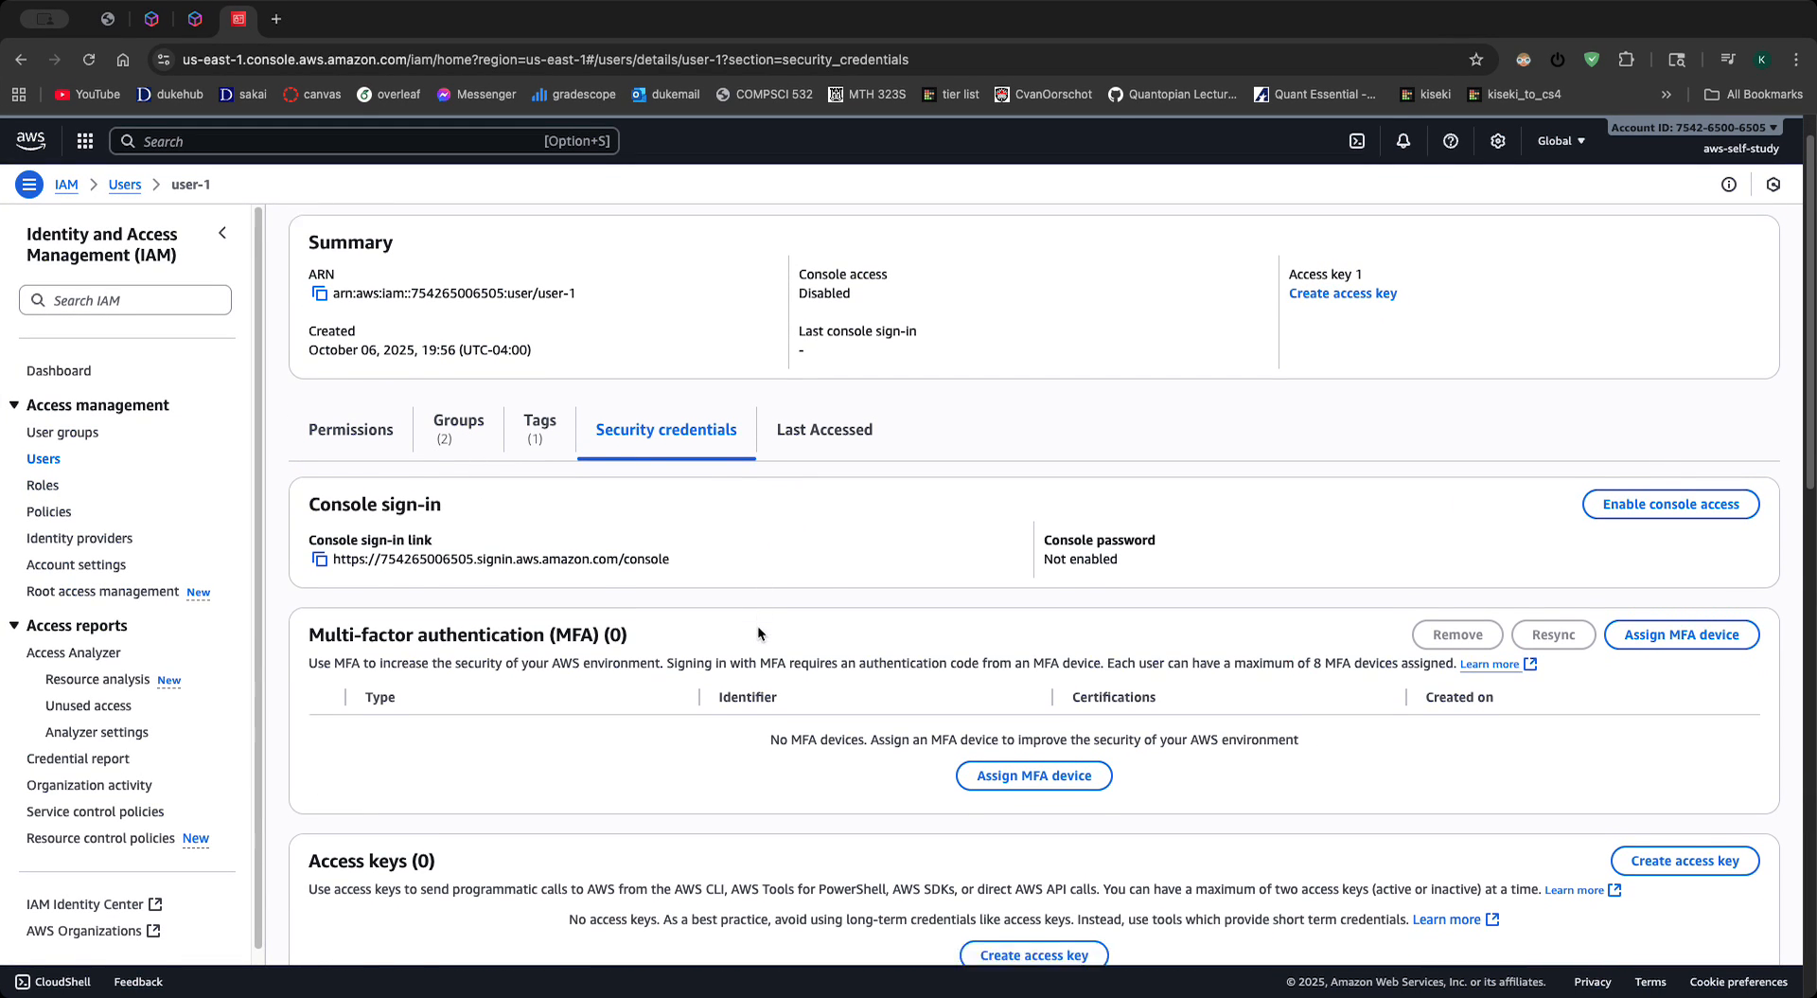
{"action": "scroll", "coordinate": [590, 588], "scroll_direction": "down", "scroll_amount": 10}
{"action": "scroll", "coordinate": [568, 583], "scroll_direction": "up", "scroll_amount": 15}
{"action": "left_click", "coordinate": [318, 606]}
{"action": "scroll", "coordinate": [837, 698], "scroll_direction": "down", "scroll_amount": 1}
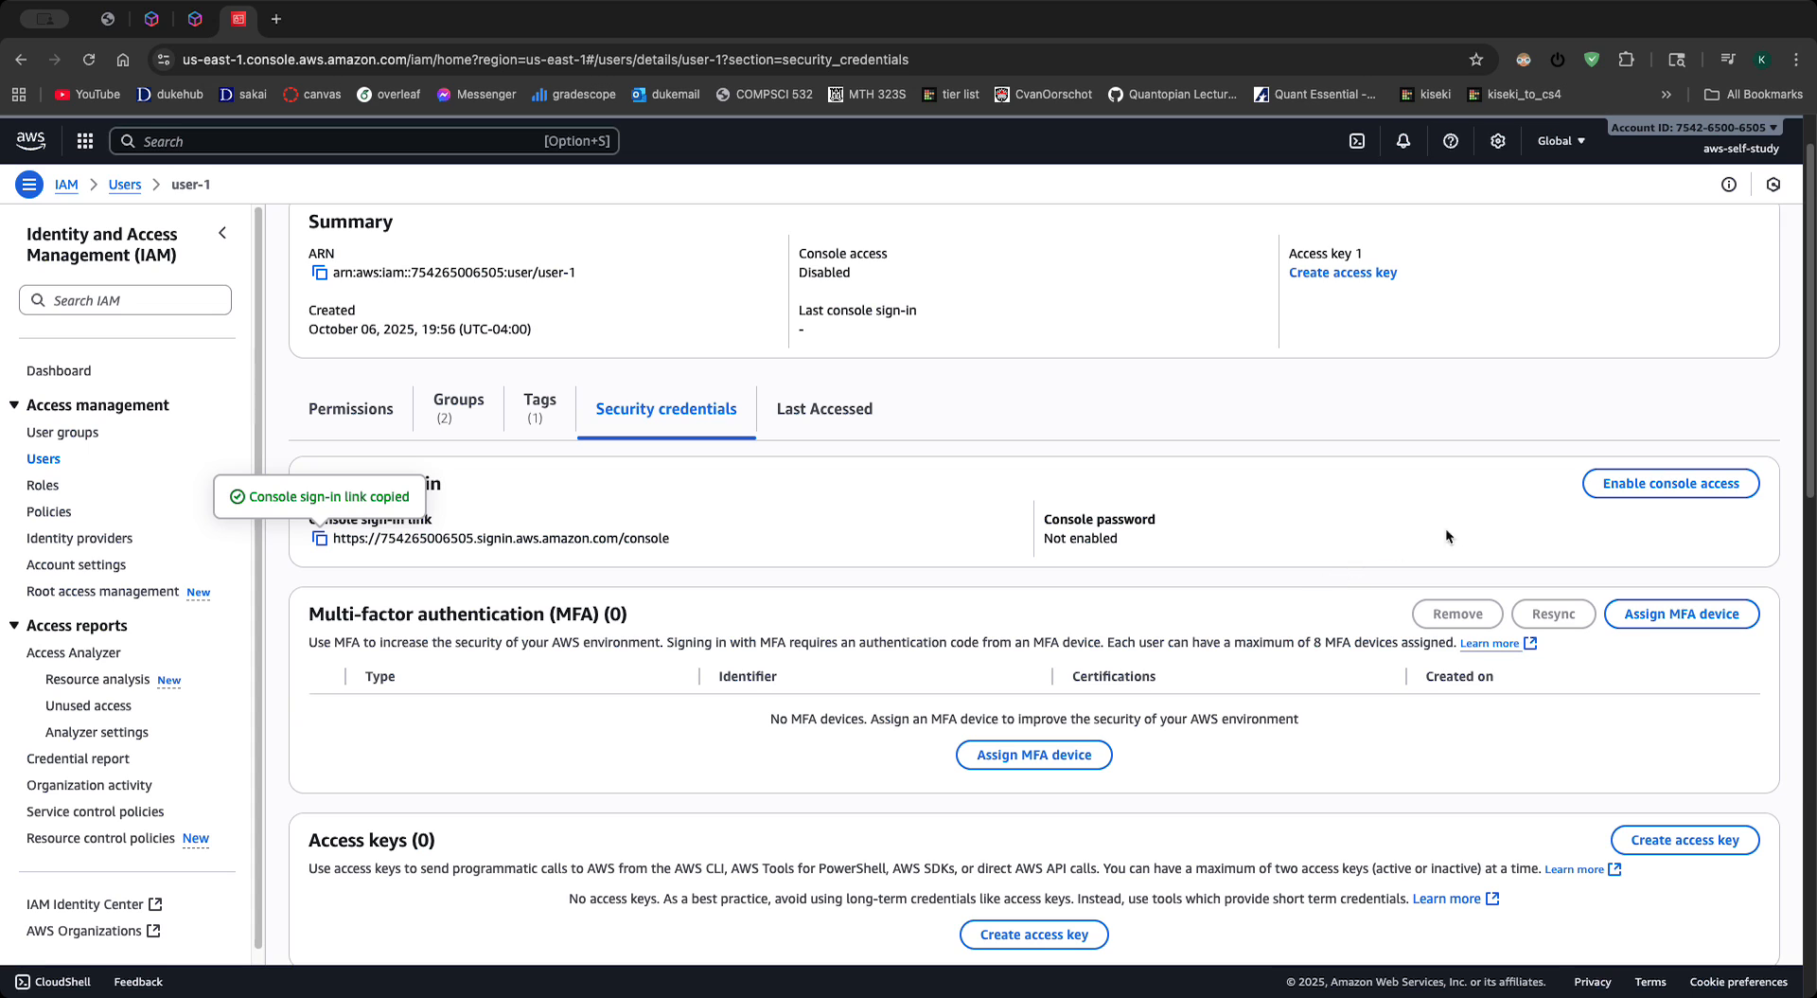
{"action": "left_click", "coordinate": [1704, 488]}
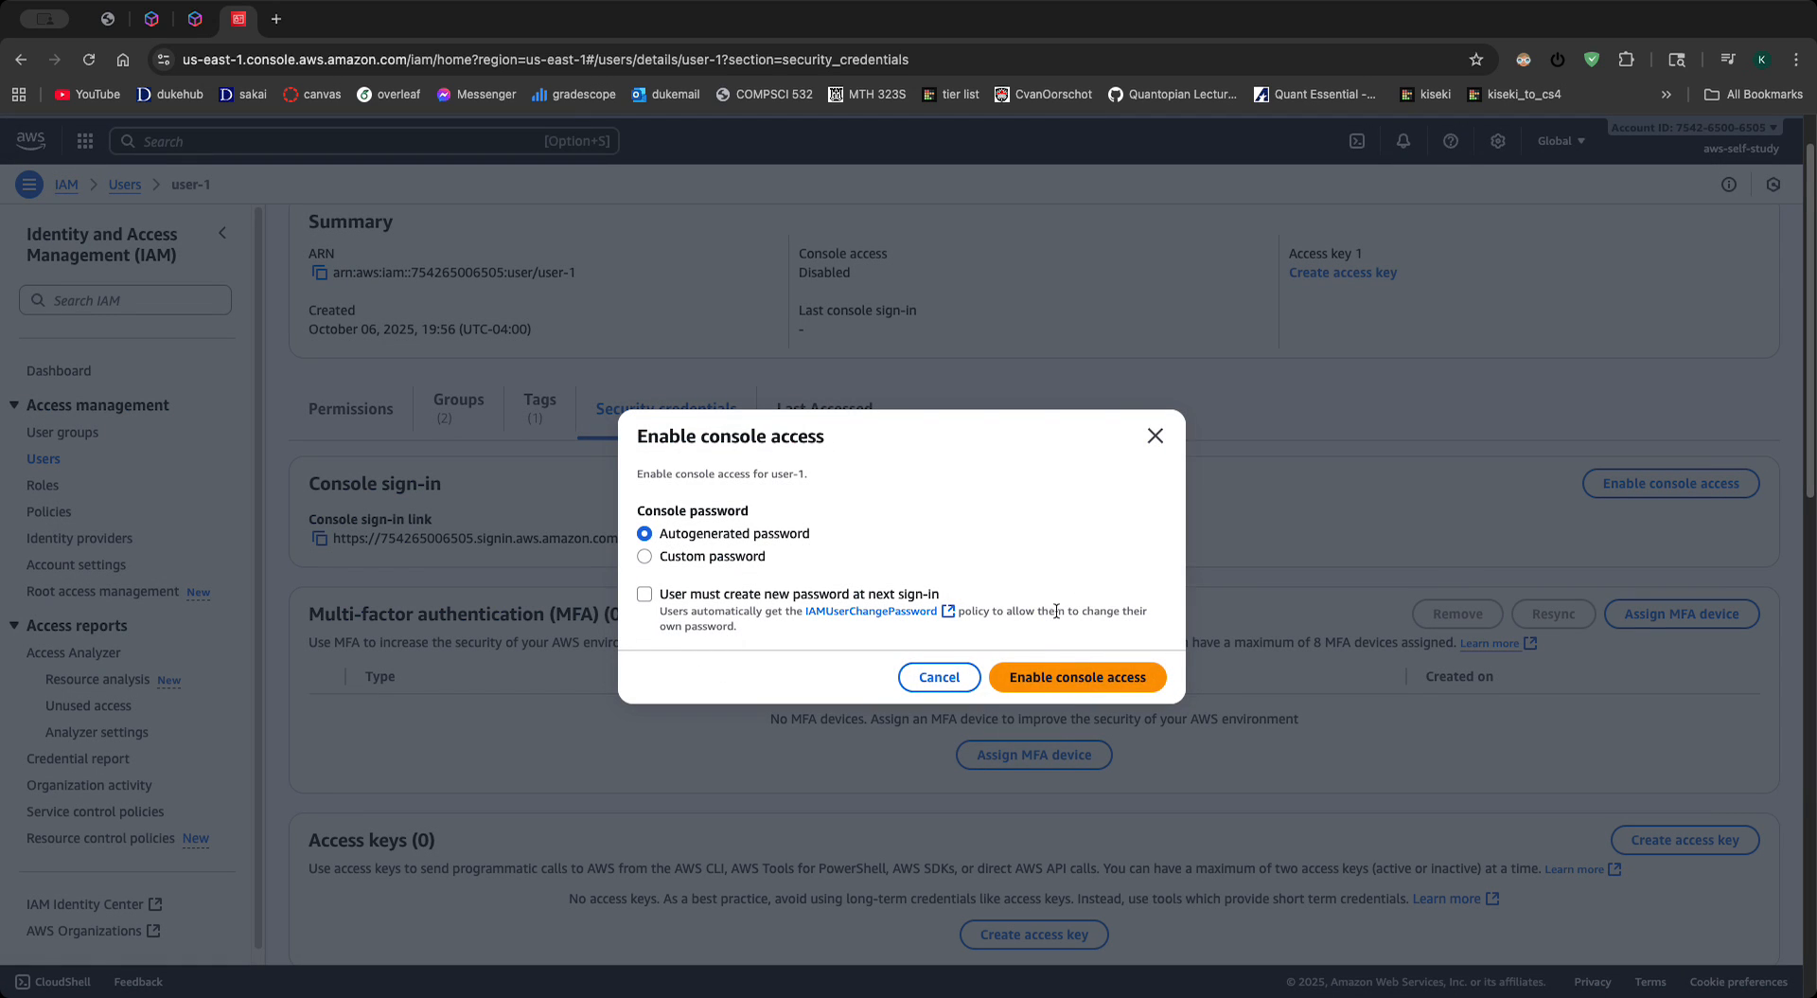
{"action": "left_click", "coordinate": [712, 557]}
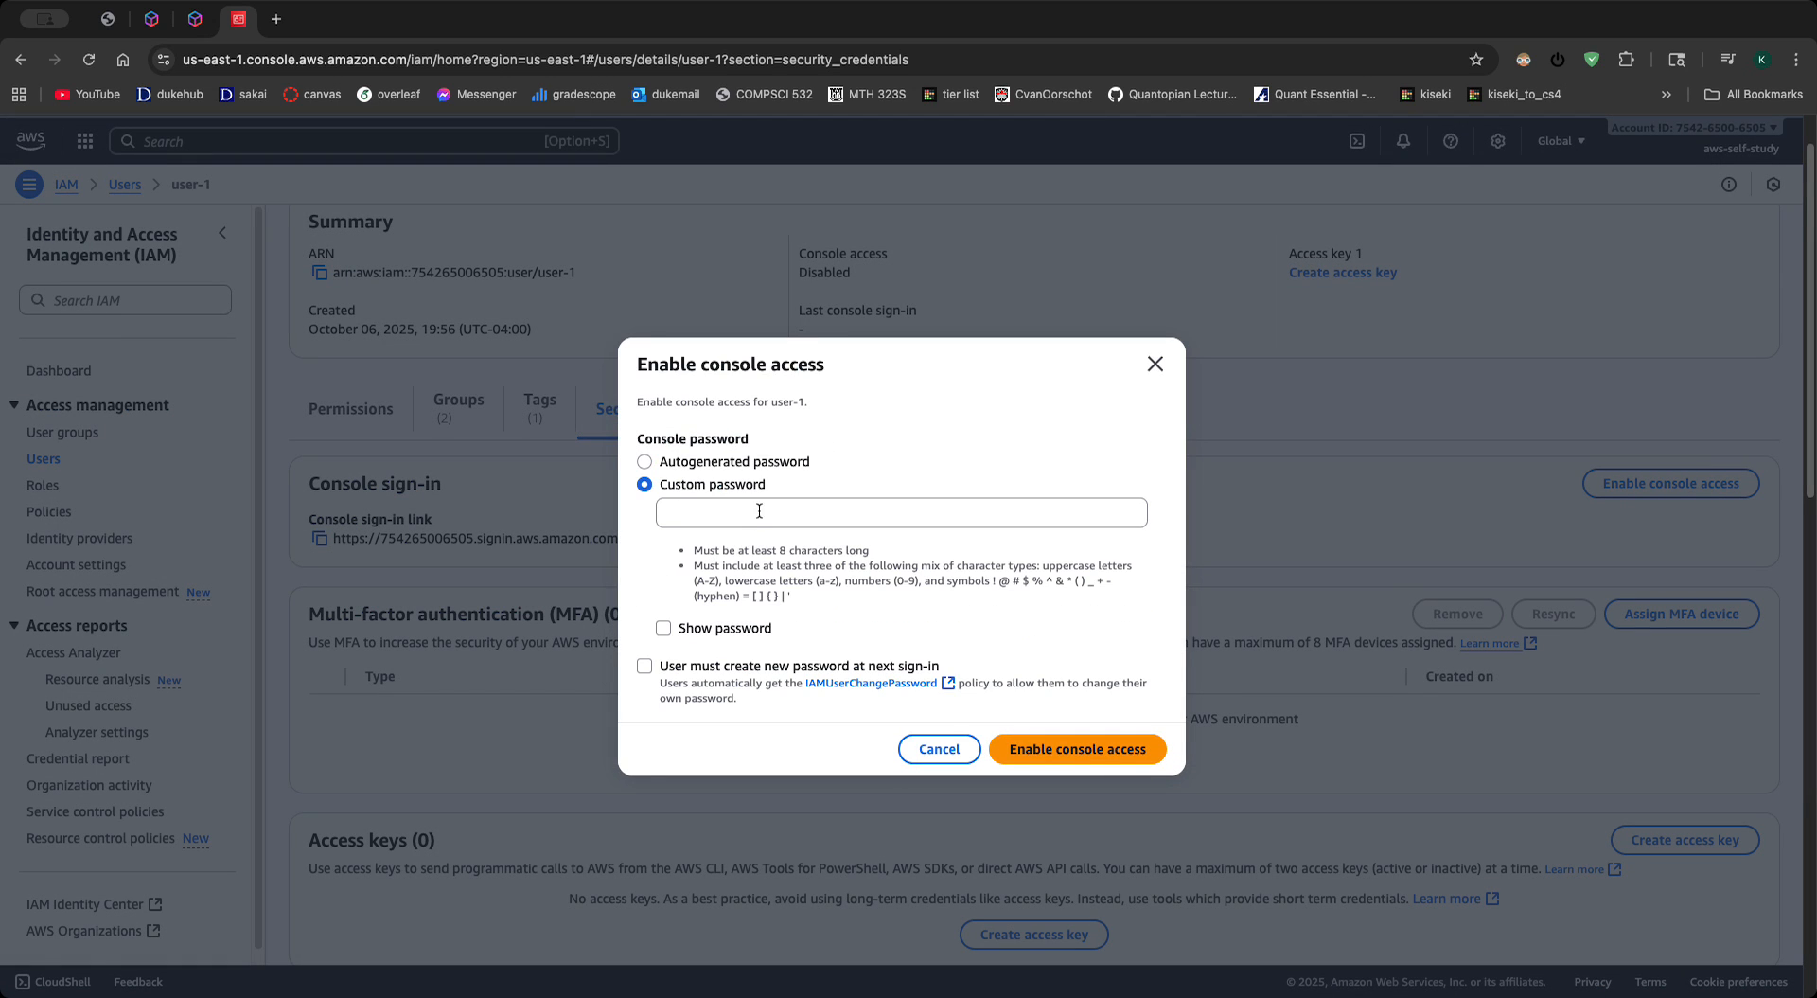
{"action": "left_click", "coordinate": [1163, 368]}
- Examine user-1's security credentials, covering console sign-in, MFA, access keys, Bedrock API keys and CodeCommit credentials
{"action": "scroll", "coordinate": [1089, 581], "scroll_direction": "down", "scroll_amount": 5}
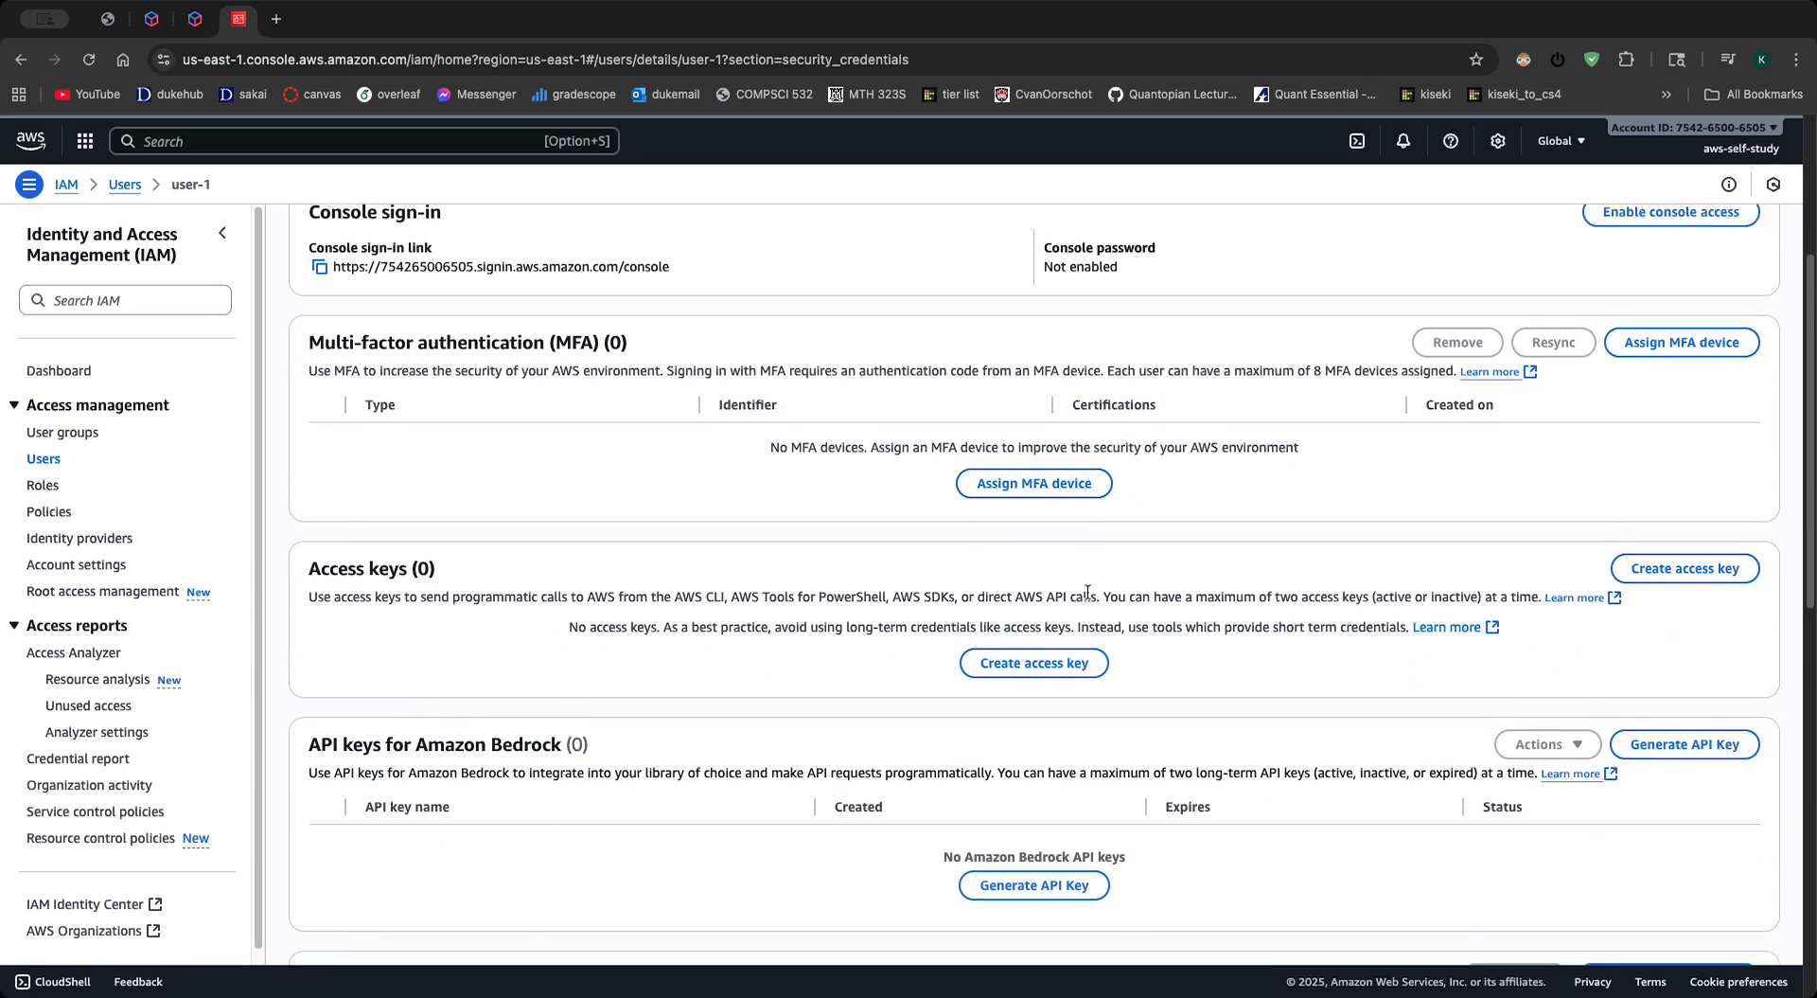
{"action": "scroll", "coordinate": [1081, 593], "scroll_direction": "up", "scroll_amount": 6}
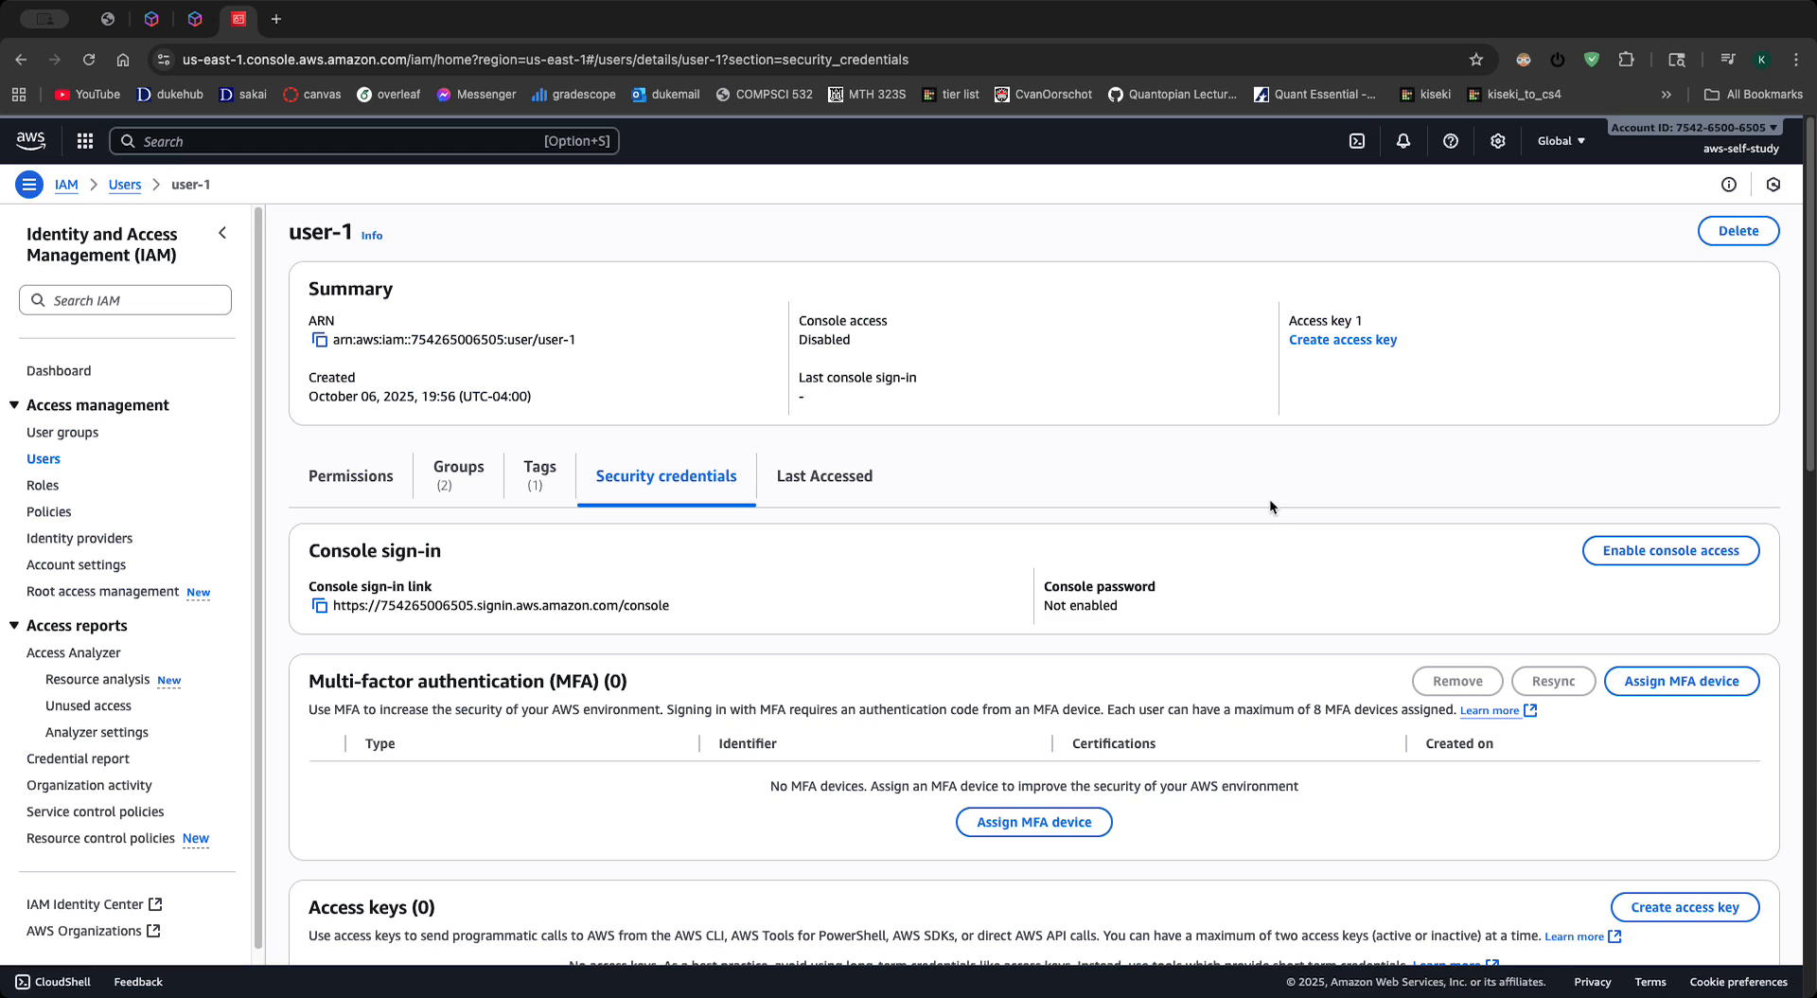
{"action": "scroll", "coordinate": [749, 584], "scroll_direction": "down", "scroll_amount": 1}
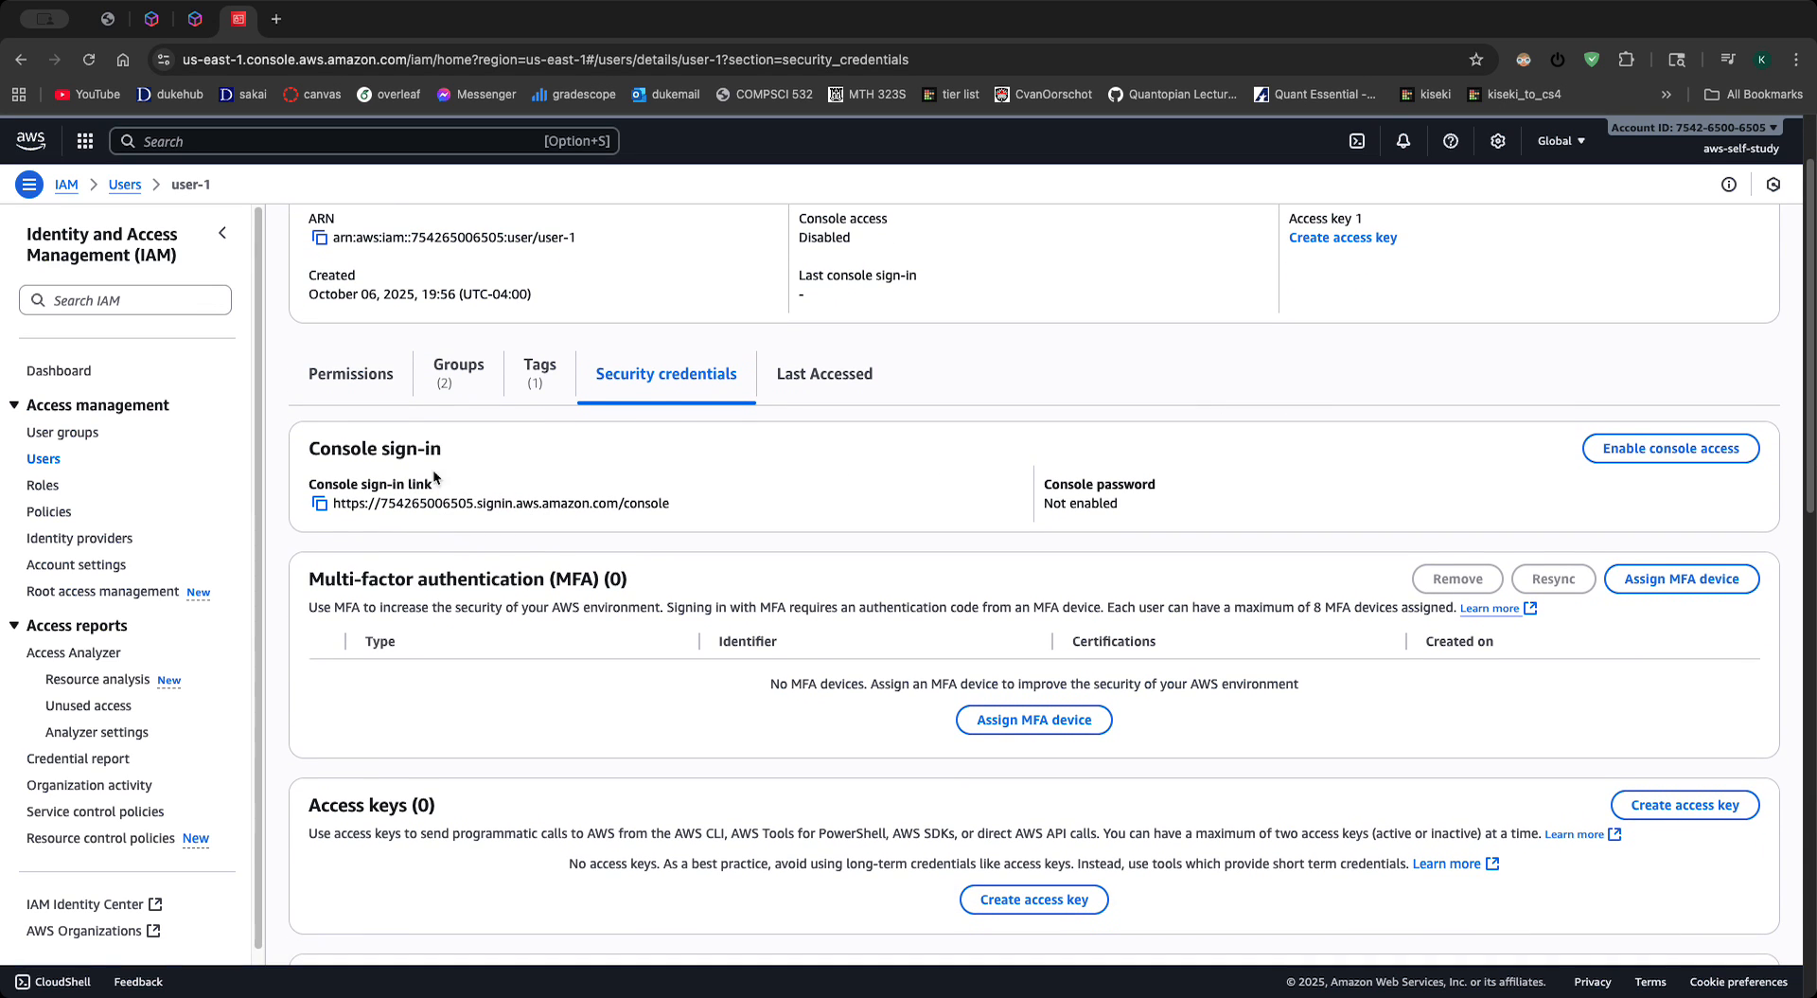
{"action": "left_click_drag", "start_coordinate": [304, 453], "coordinate": [464, 468]}
{"action": "left_click", "coordinate": [475, 450]}
{"action": "scroll", "coordinate": [475, 451], "scroll_direction": "down", "scroll_amount": 4}
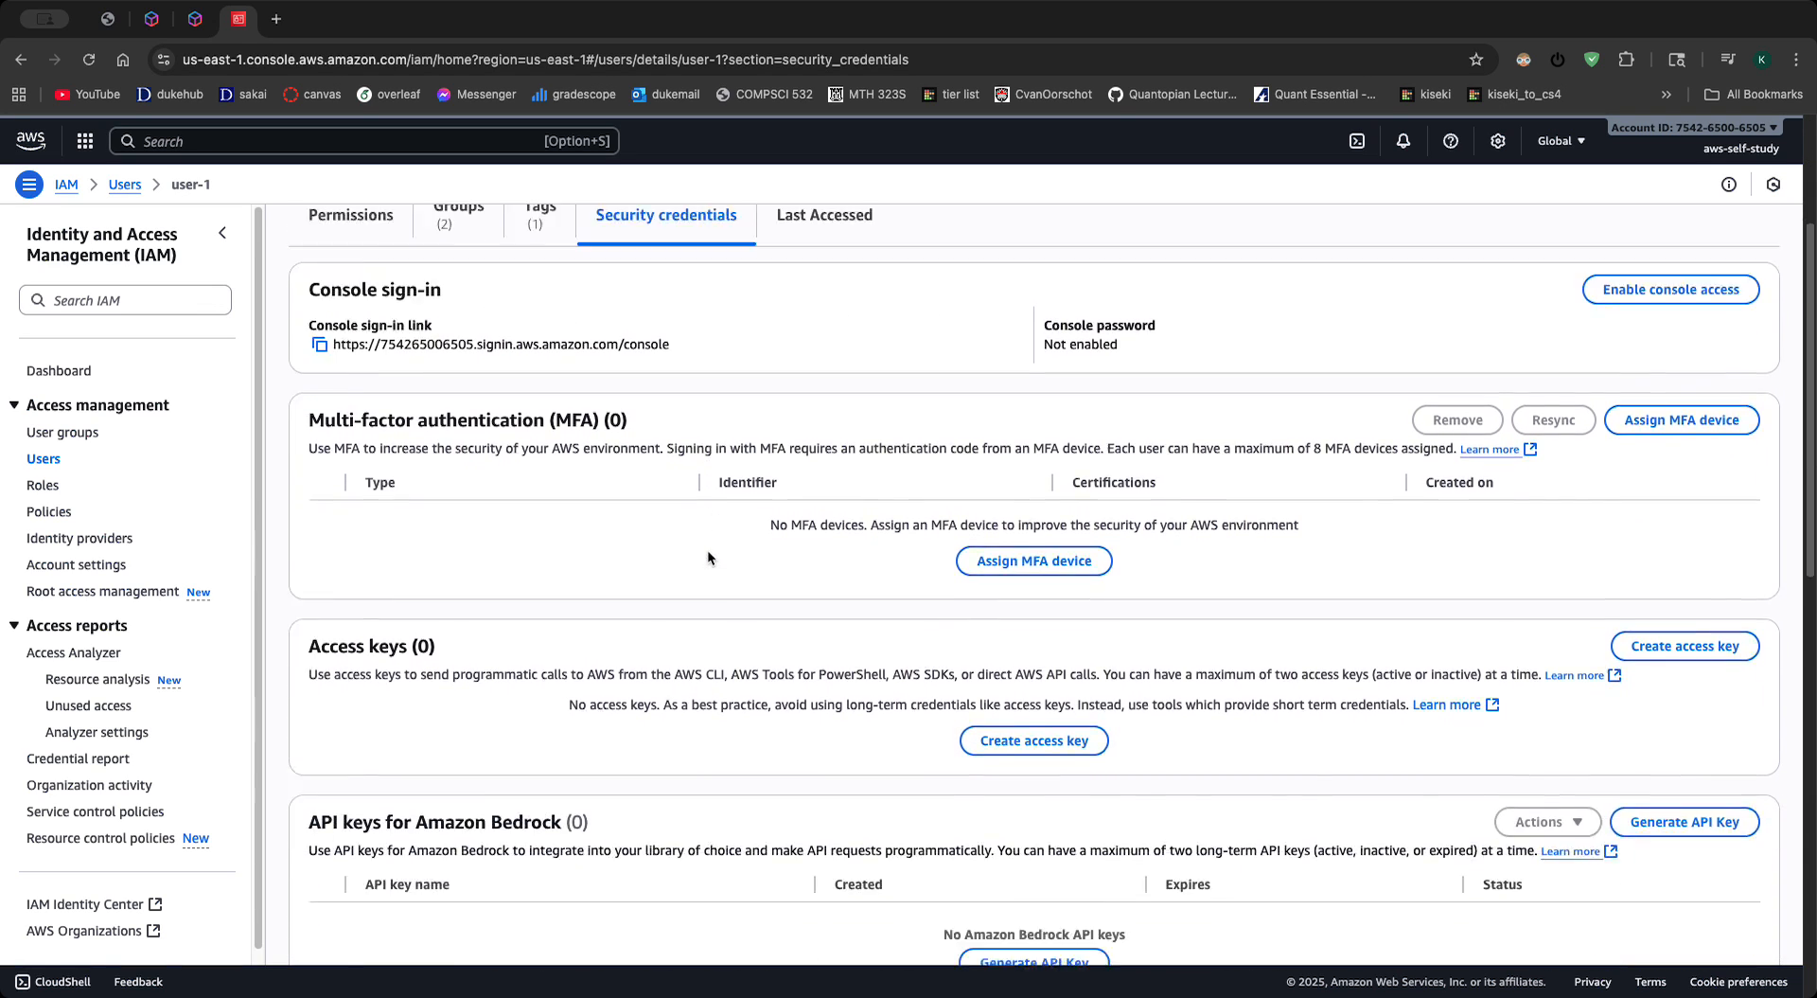
{"action": "scroll", "coordinate": [602, 627], "scroll_direction": "down", "scroll_amount": 5}
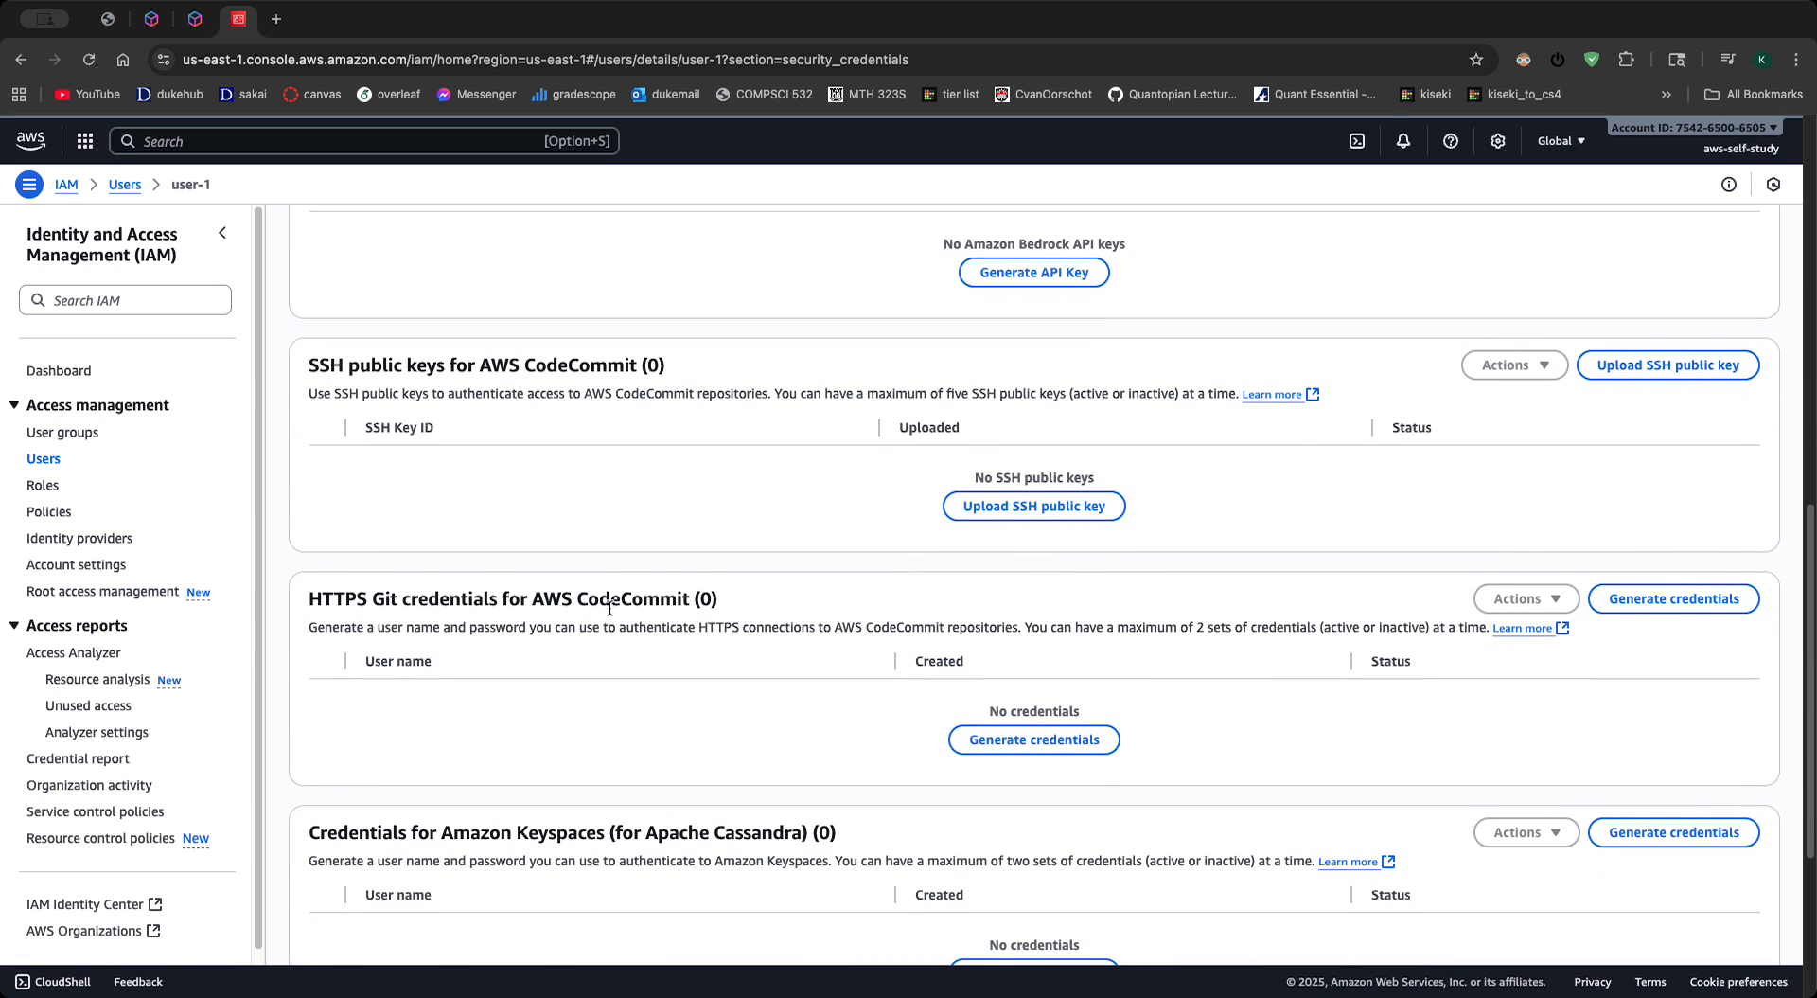
{"action": "scroll", "coordinate": [610, 605], "scroll_direction": "down", "scroll_amount": 1}
{"action": "scroll", "coordinate": [737, 610], "scroll_direction": "up", "scroll_amount": 1}
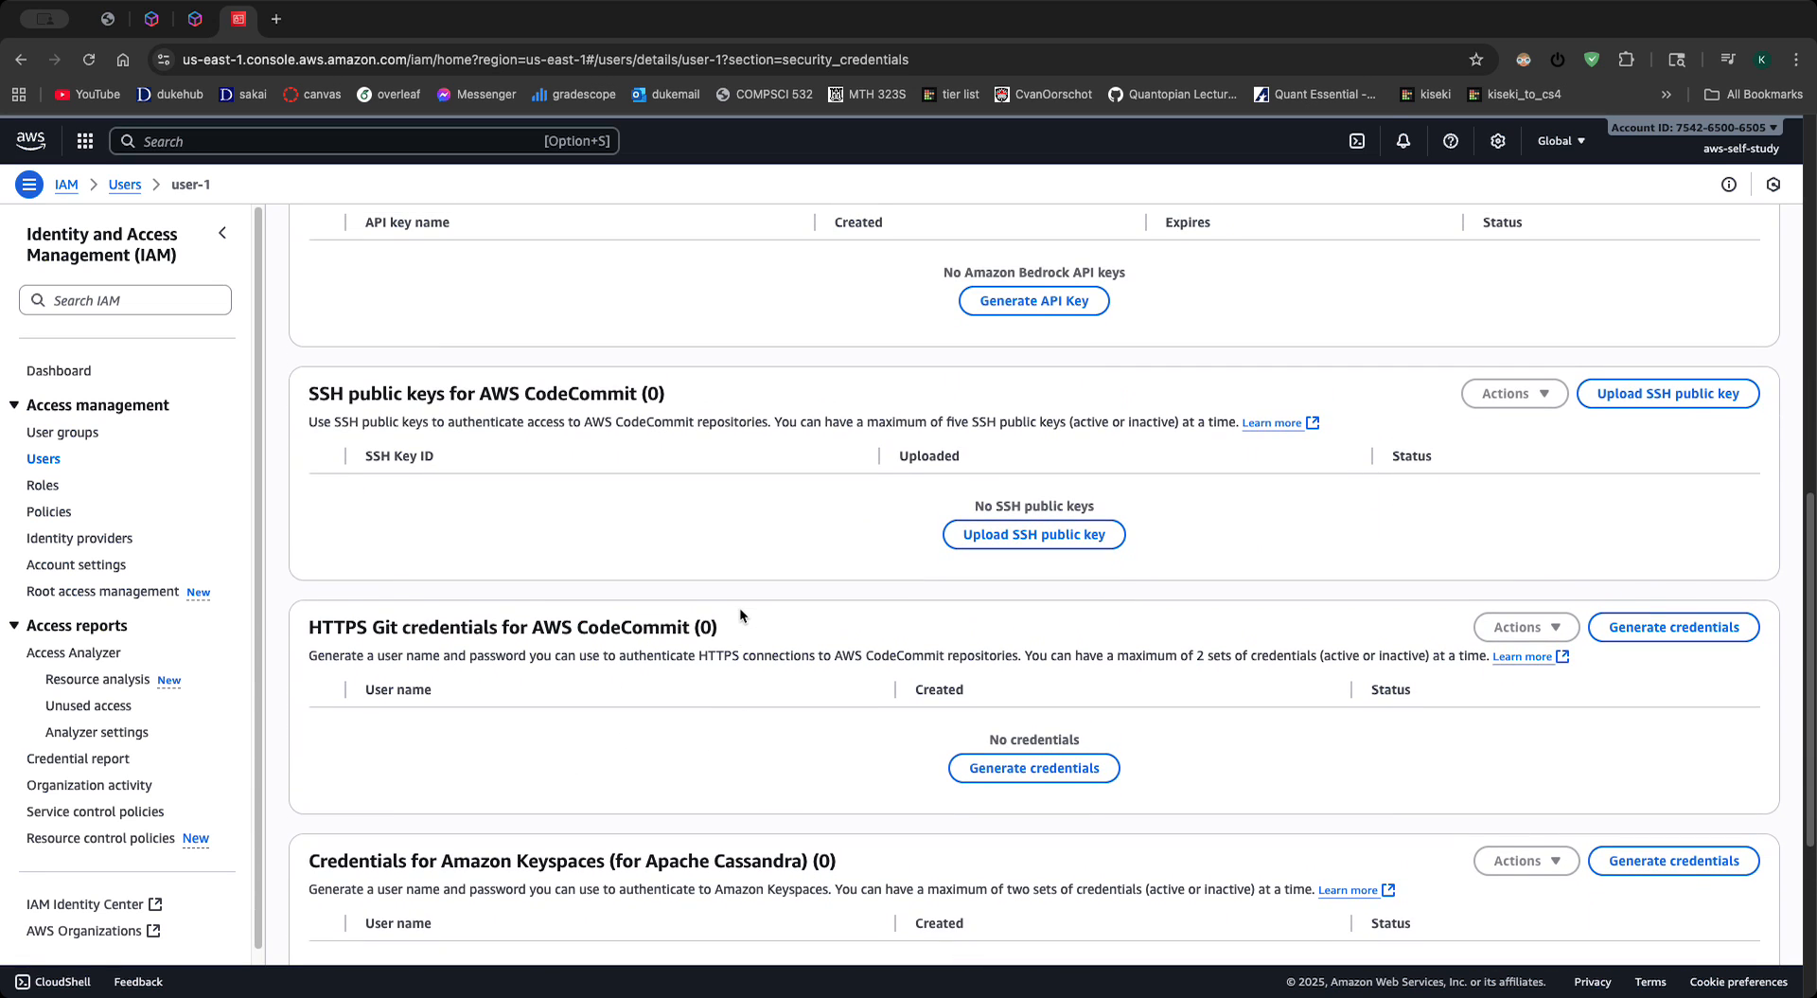
{"action": "scroll", "coordinate": [751, 604], "scroll_direction": "up", "scroll_amount": 9}
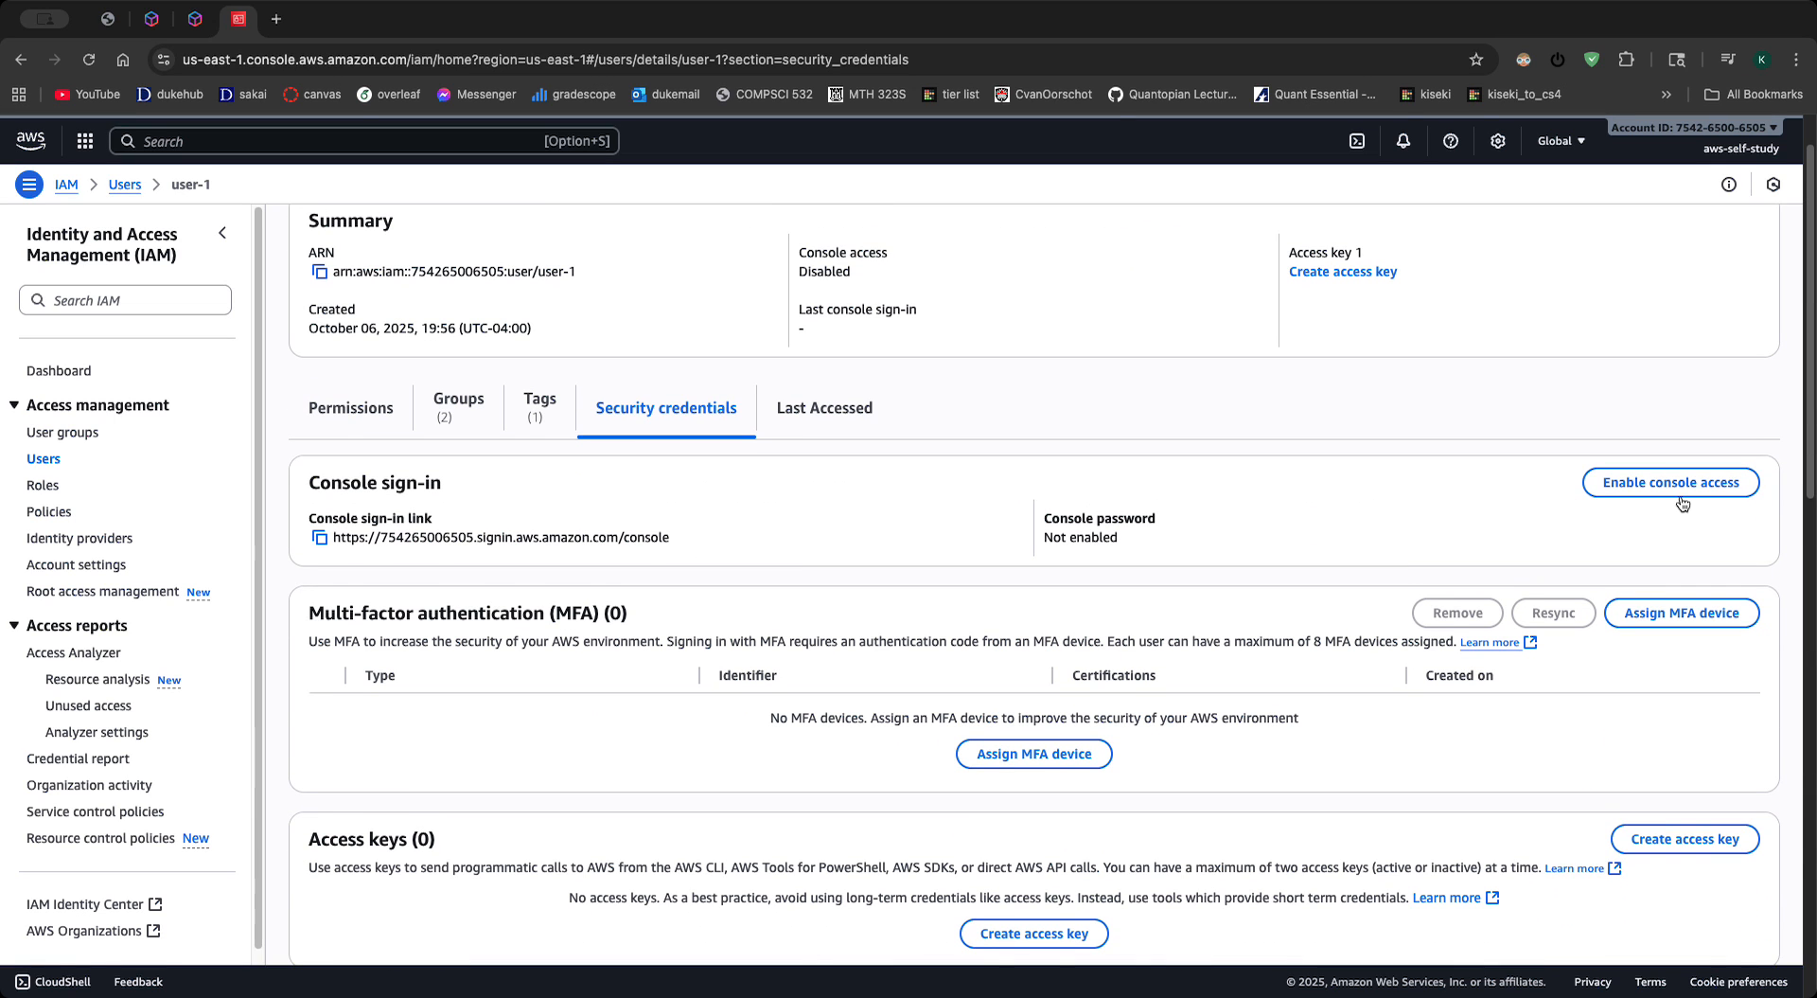
{"action": "scroll", "coordinate": [860, 554], "scroll_direction": "down", "scroll_amount": 1}
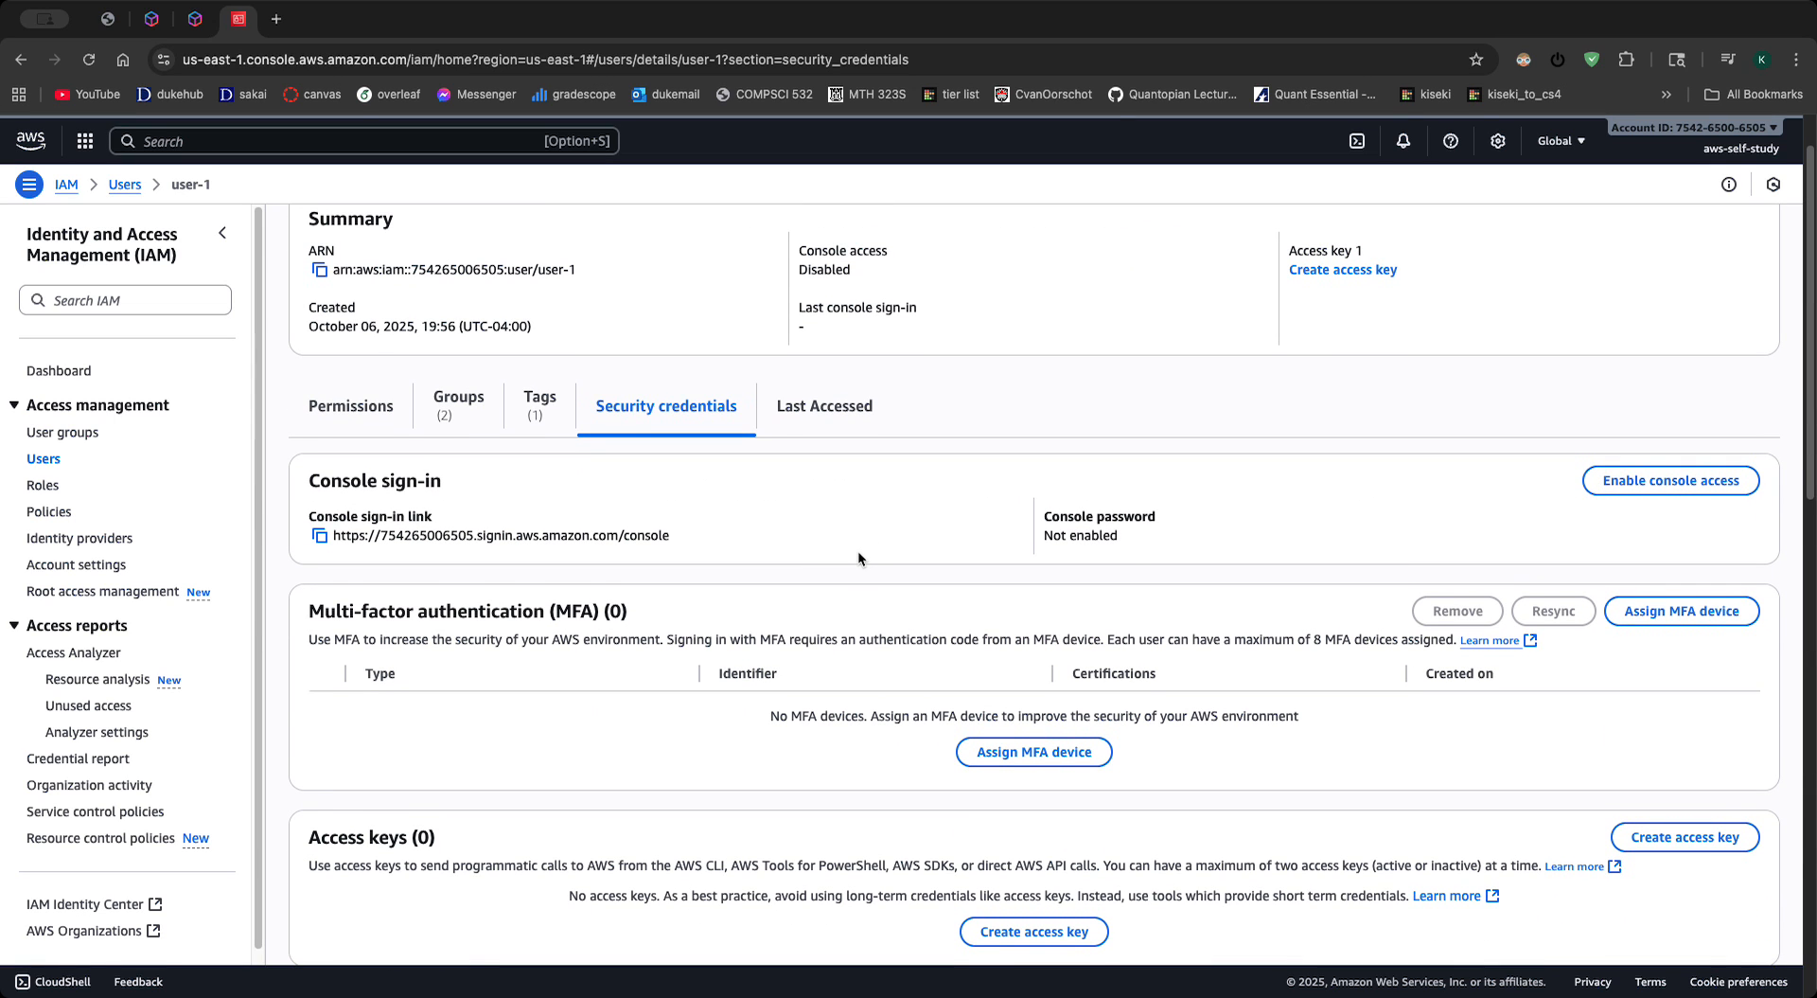
- Enable console access for user-1 with a custom console password, declining the browser's offer to save it
{"action": "left_click", "coordinate": [1614, 460]}
{"action": "left_click", "coordinate": [644, 556]}
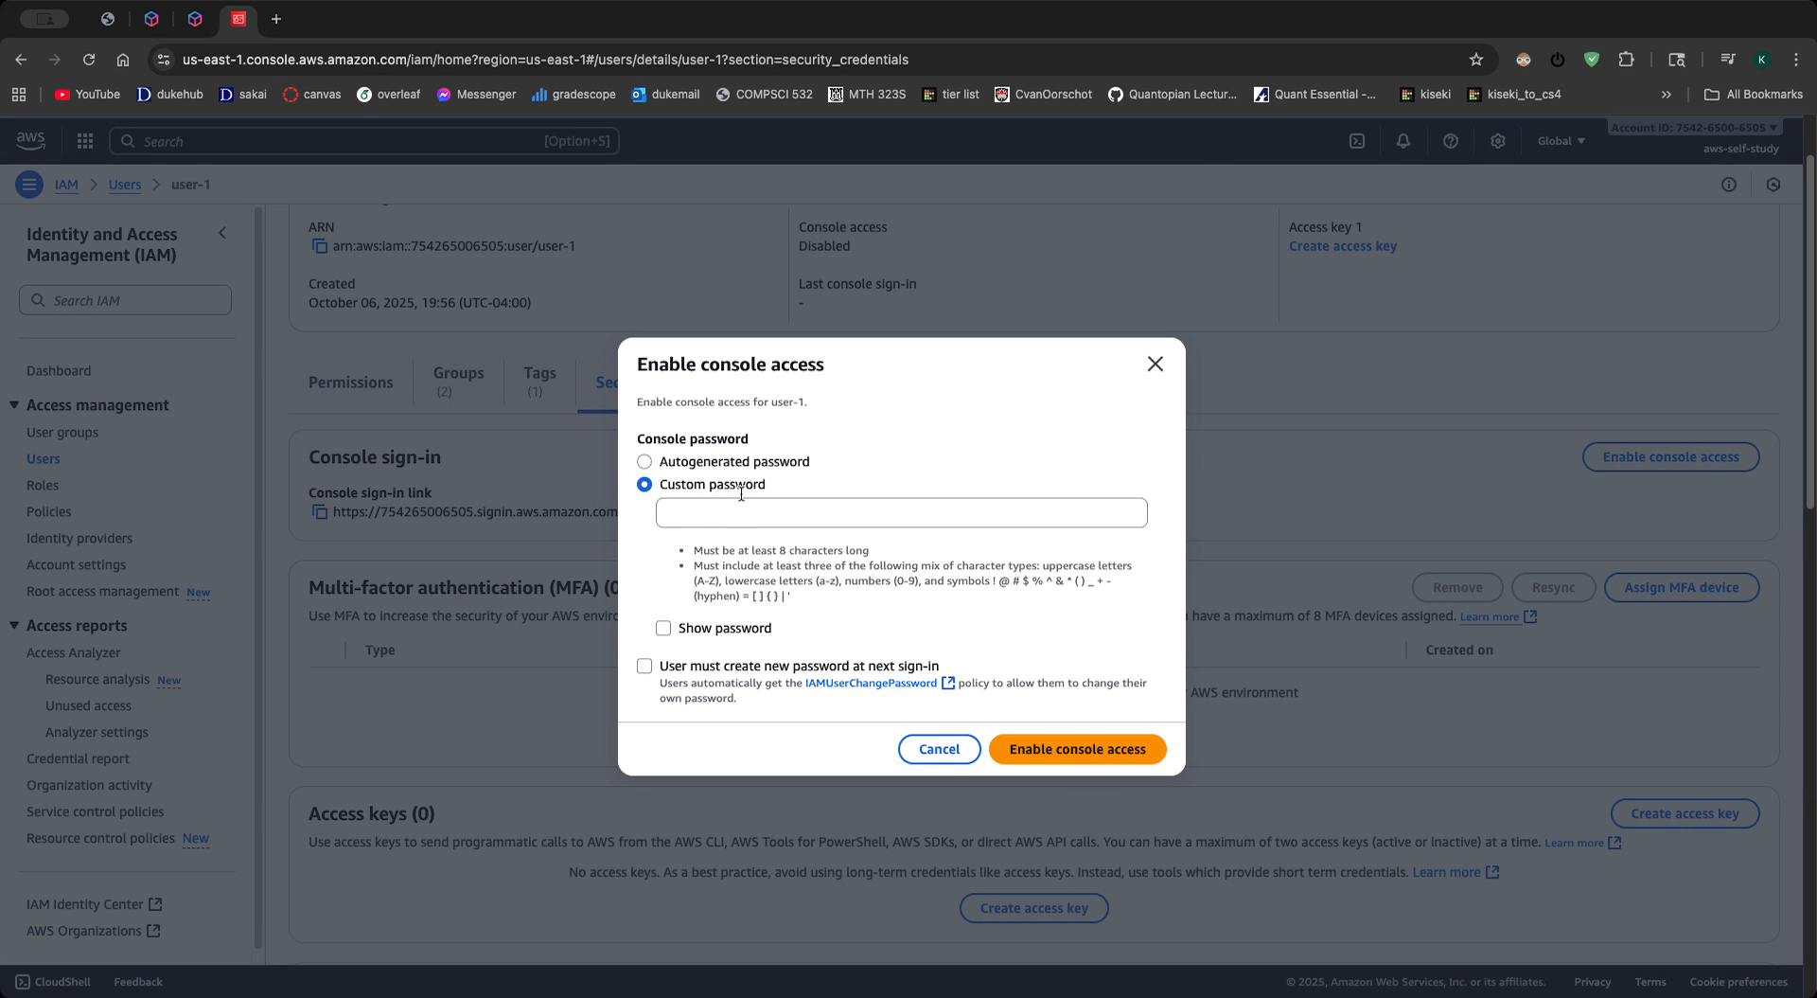
{"action": "left_click", "coordinate": [729, 518]}
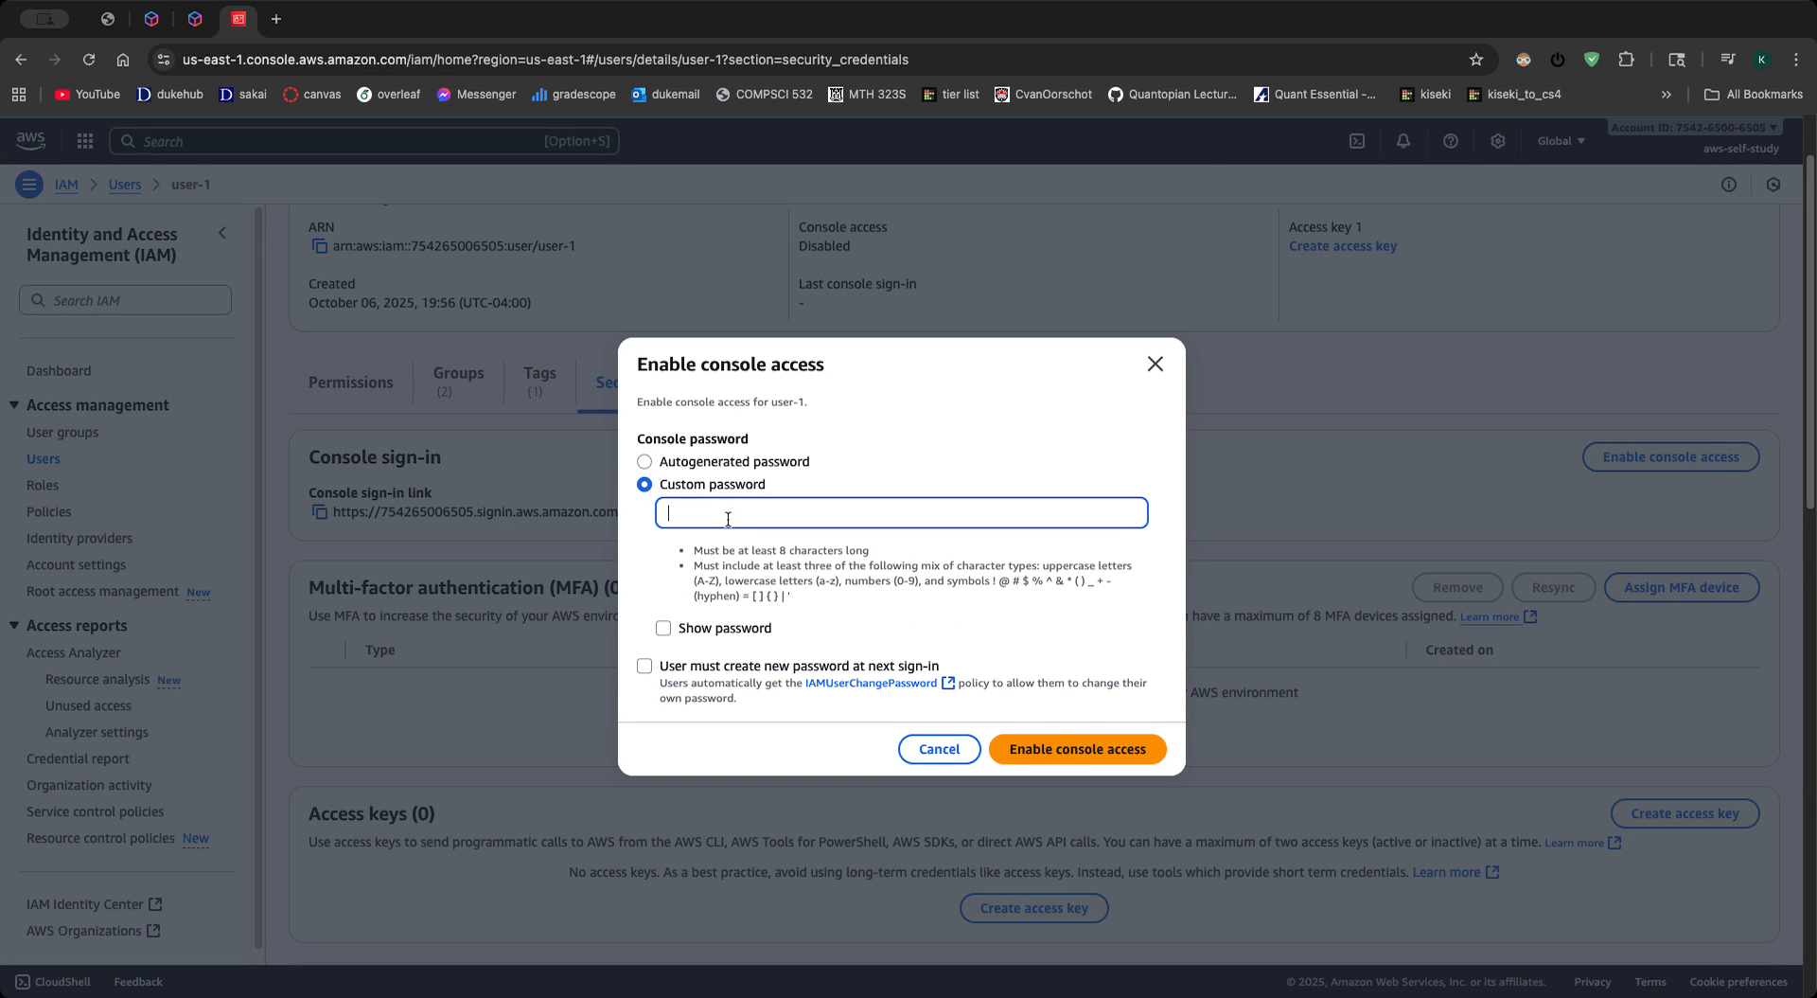
{"action": "type", "text": "•••"}
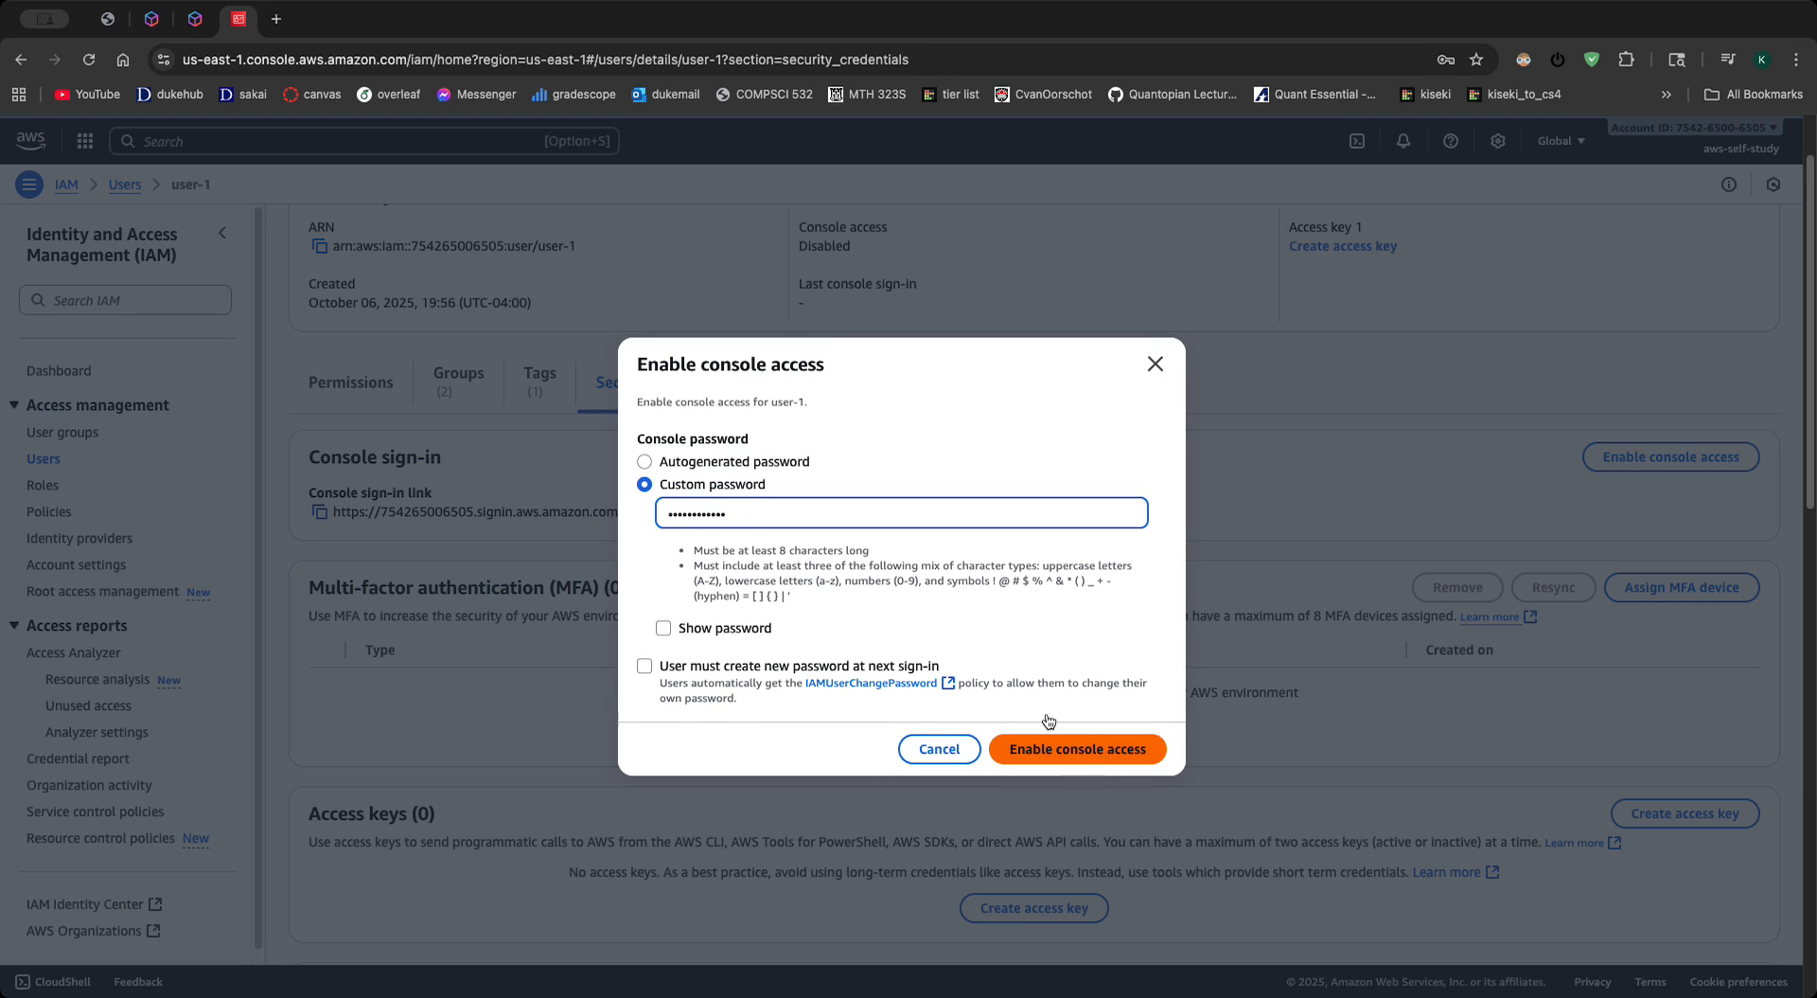
{"action": "left_click", "coordinate": [1119, 753]}
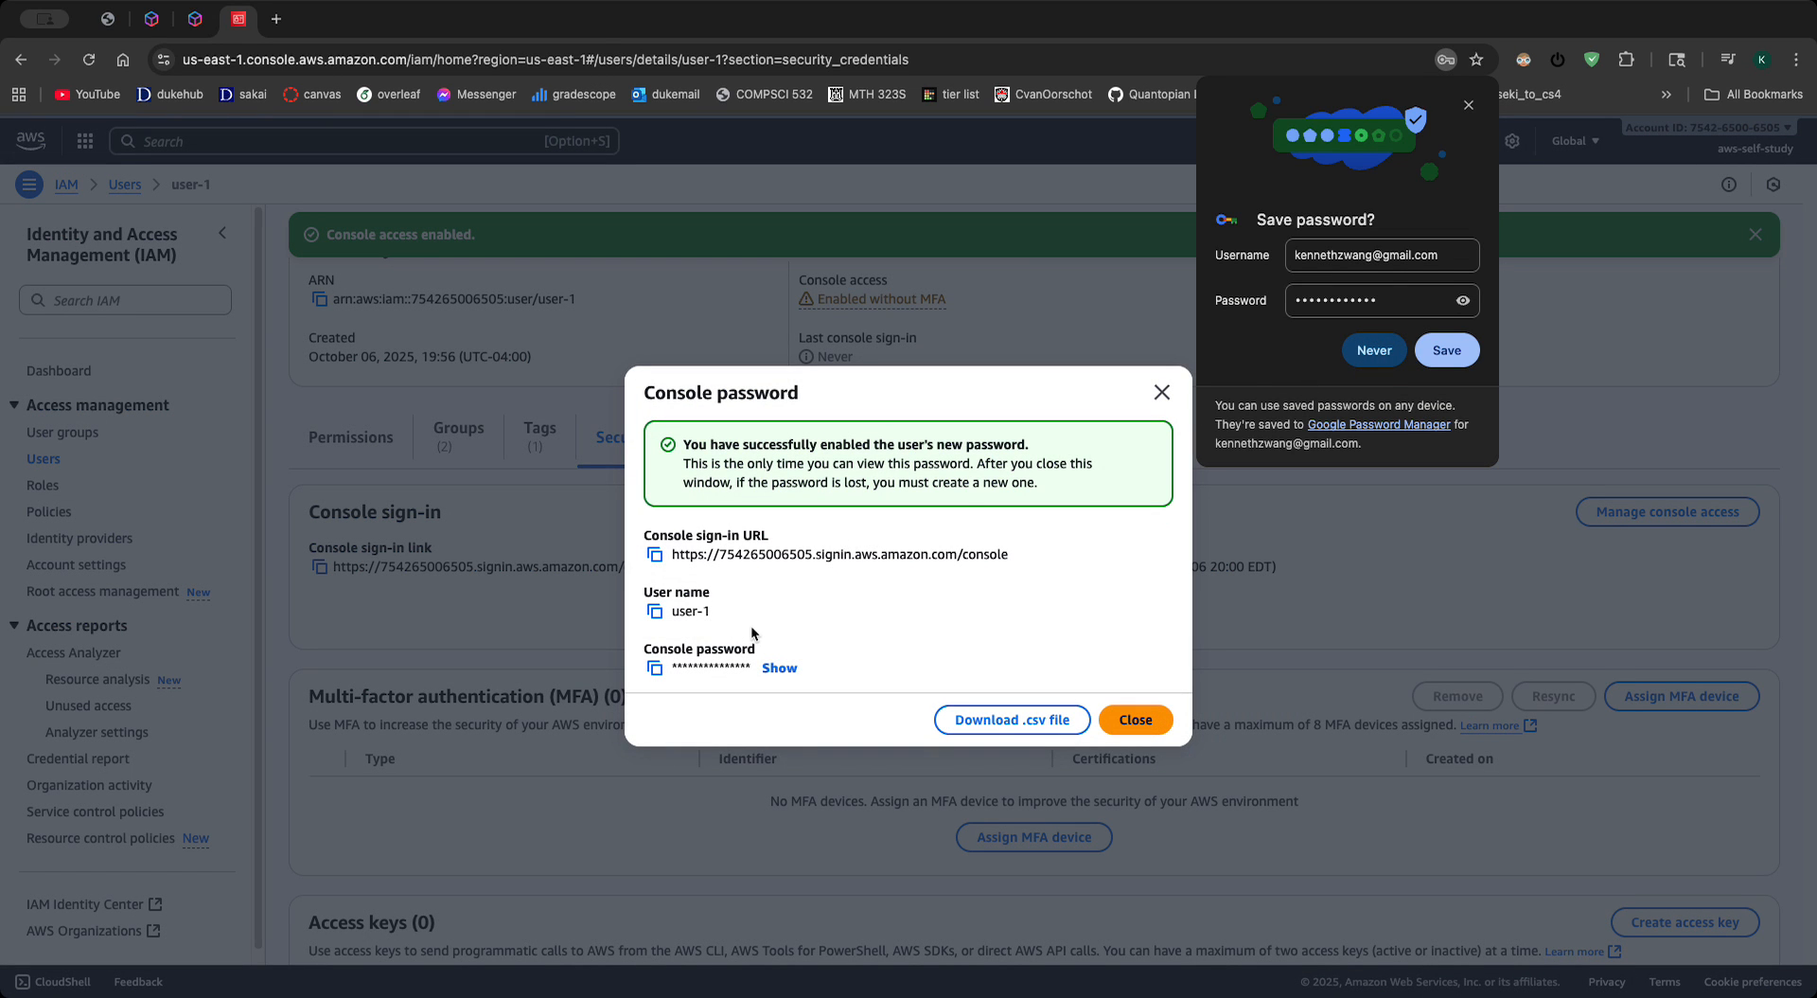
{"action": "left_click_drag", "start_coordinate": [1022, 554], "coordinate": [671, 560]}
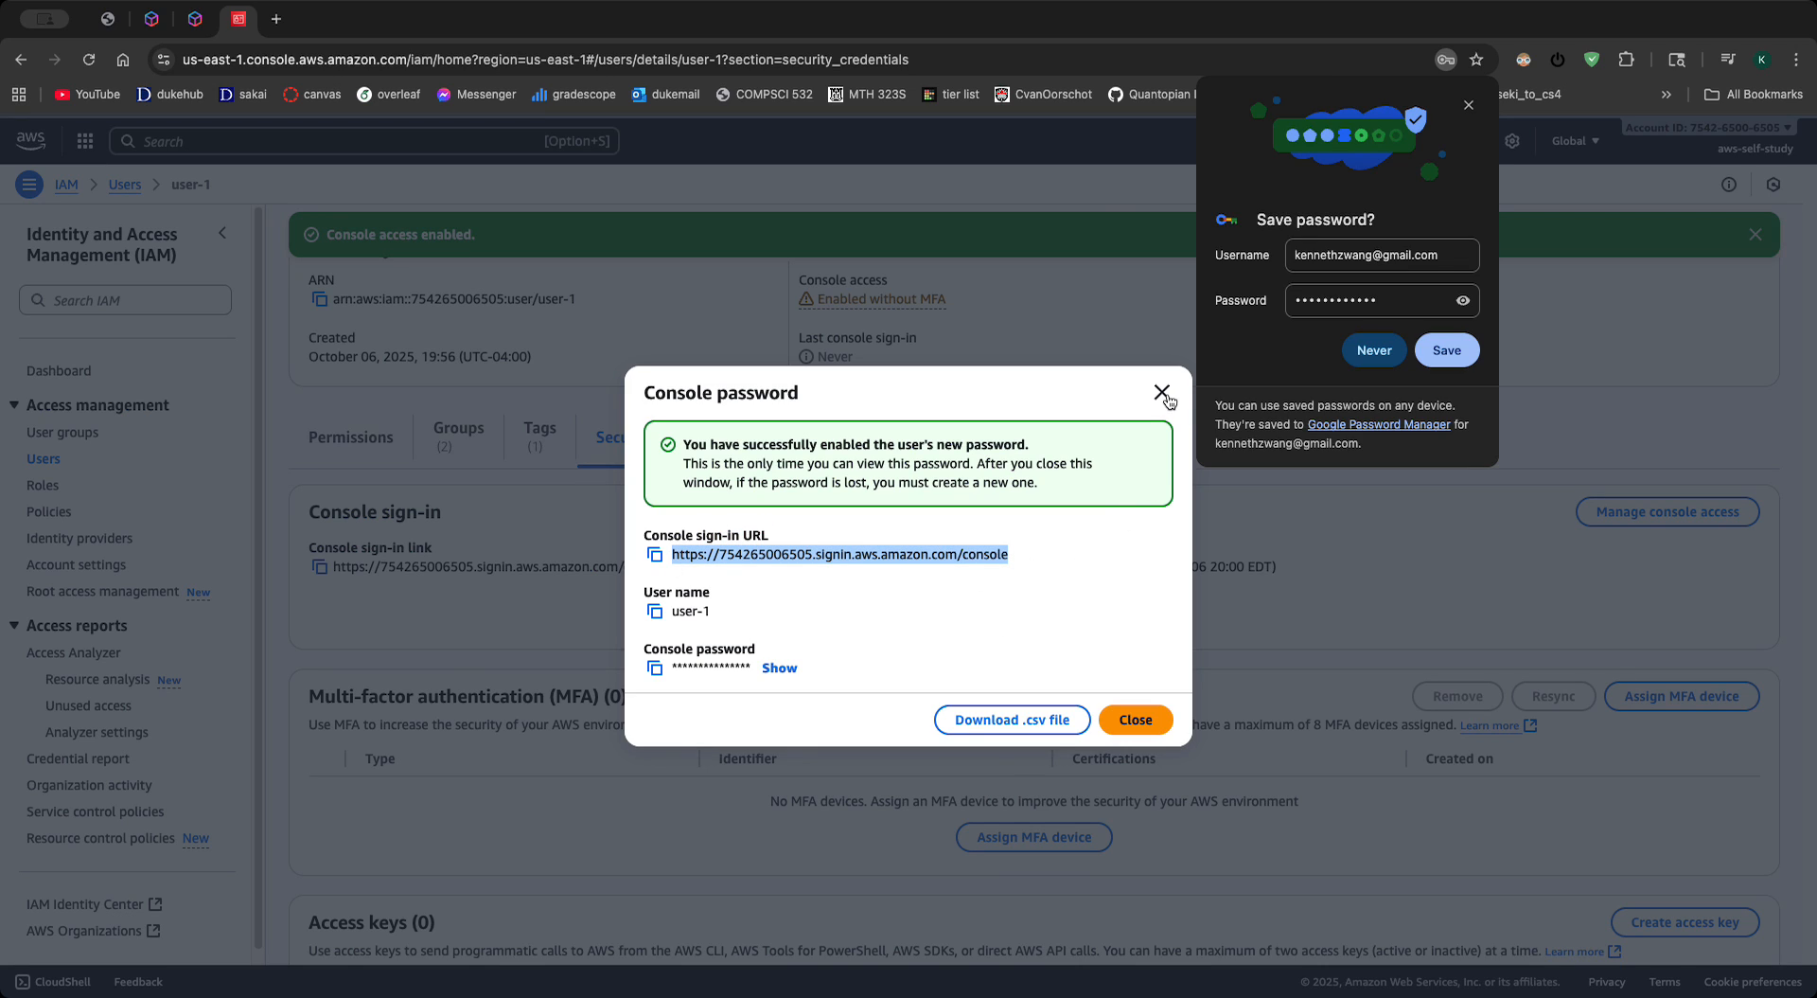
{"action": "left_click", "coordinate": [1367, 357]}
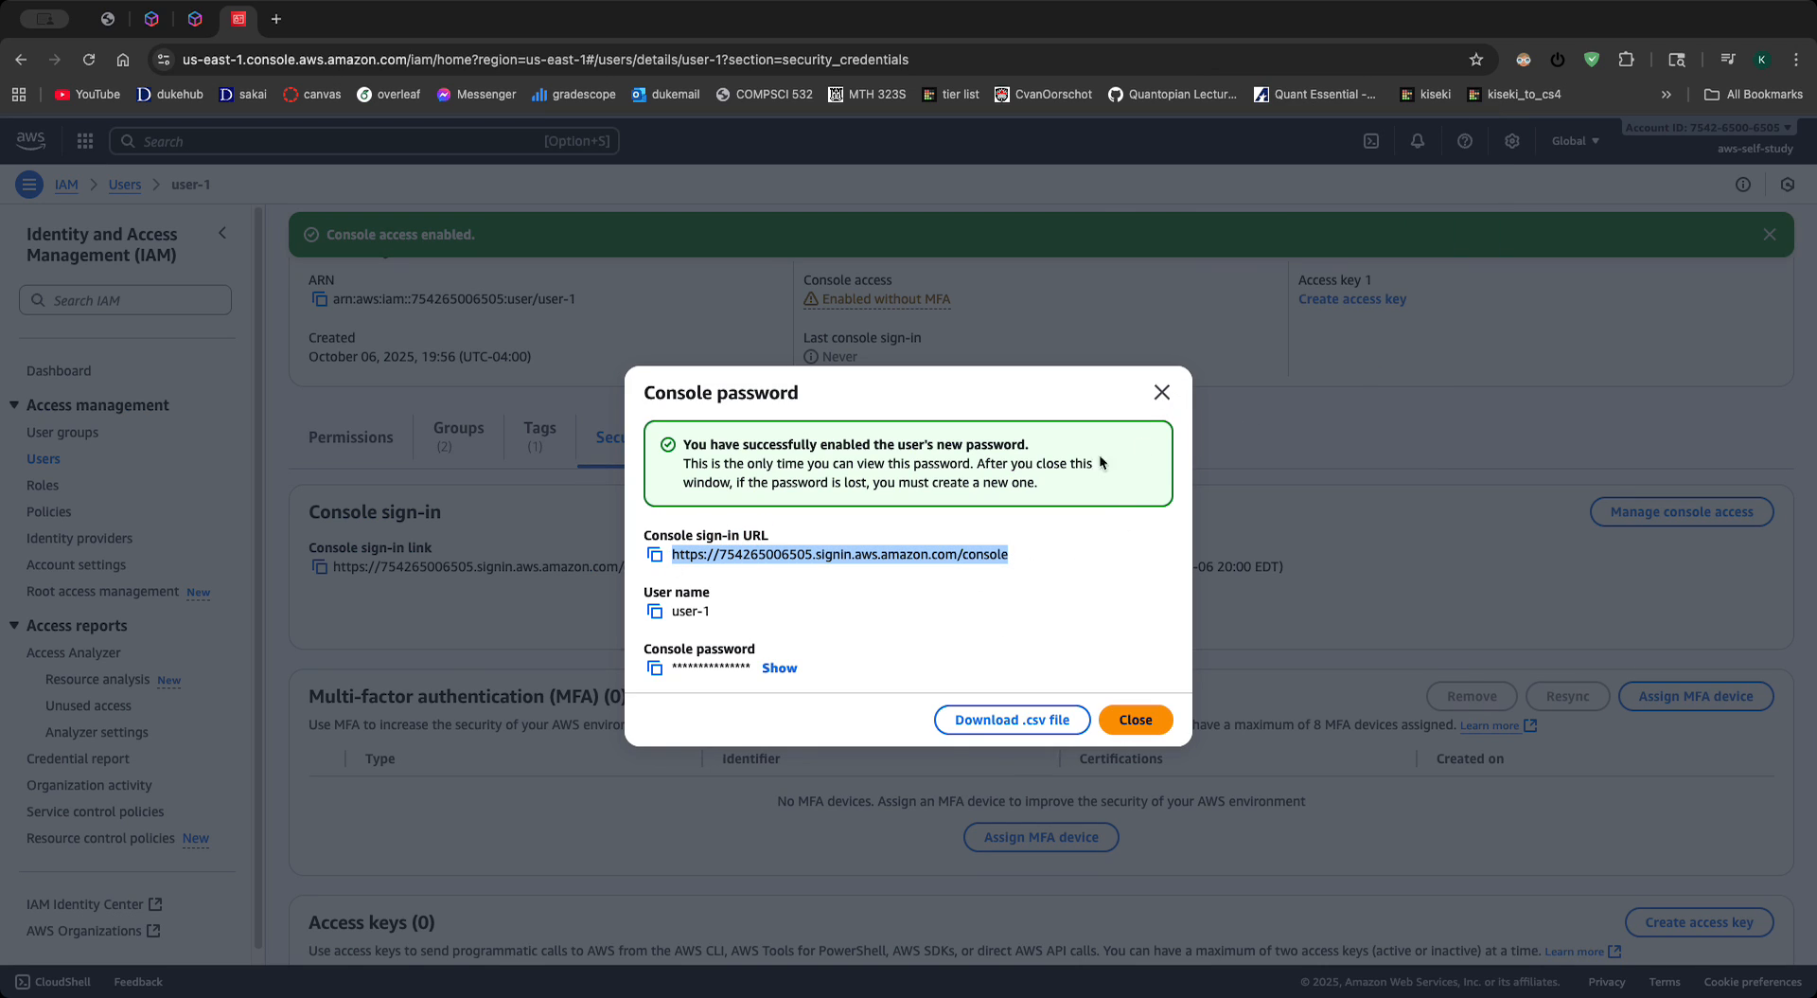
{"action": "left_click", "coordinate": [1163, 392]}
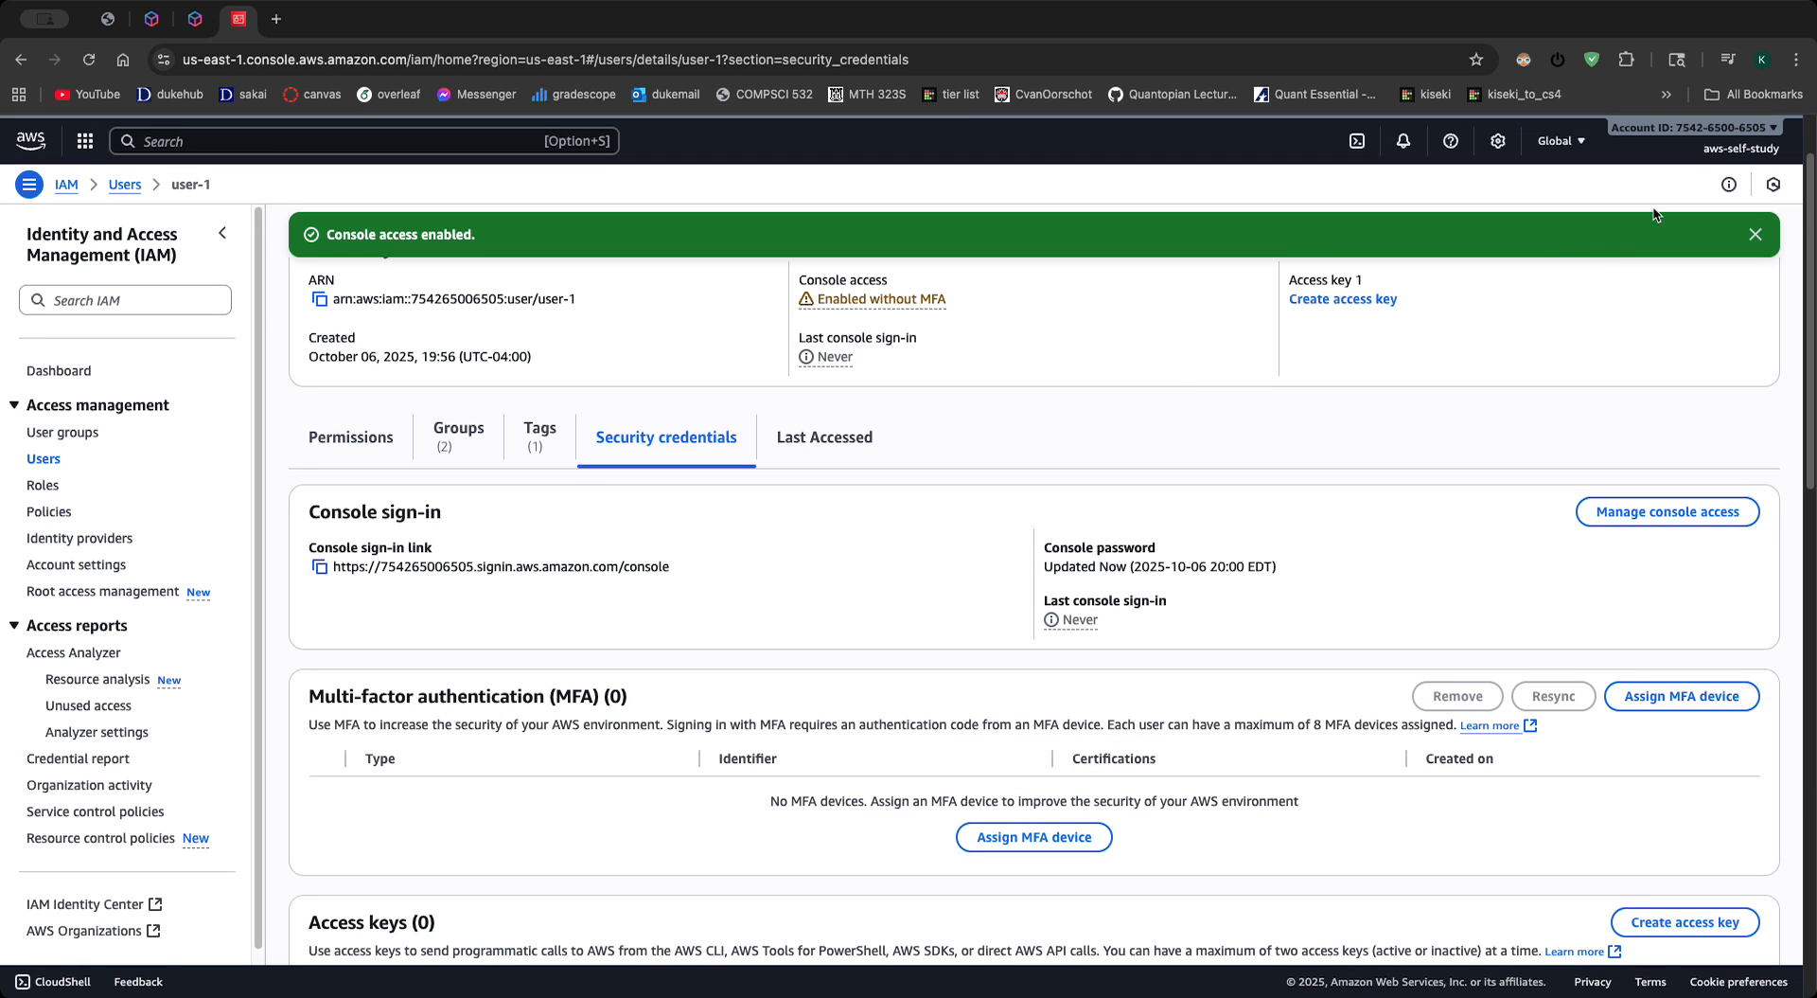
- Look through the IAM account settings, users list and account details, and open the IAM dashboard's AWS account information
{"action": "scroll", "coordinate": [678, 521], "scroll_direction": "down", "scroll_amount": 3}
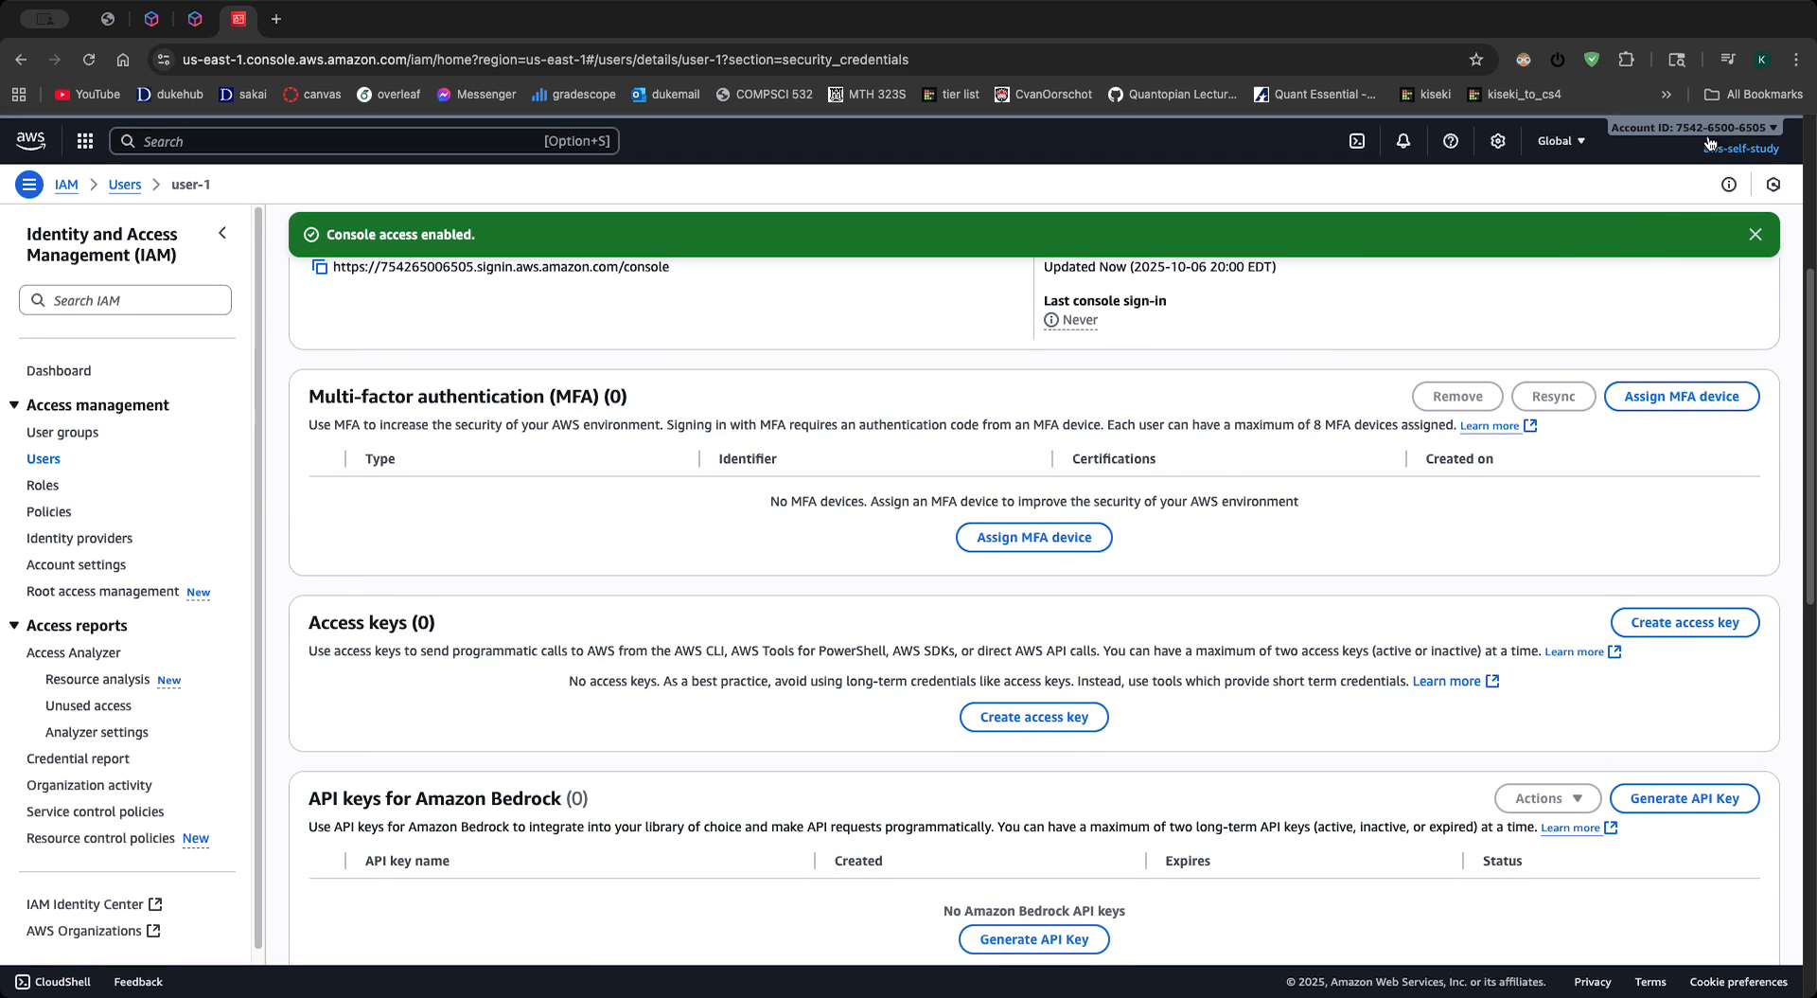
{"action": "left_click", "coordinate": [42, 459]}
{"action": "left_click", "coordinate": [66, 566]}
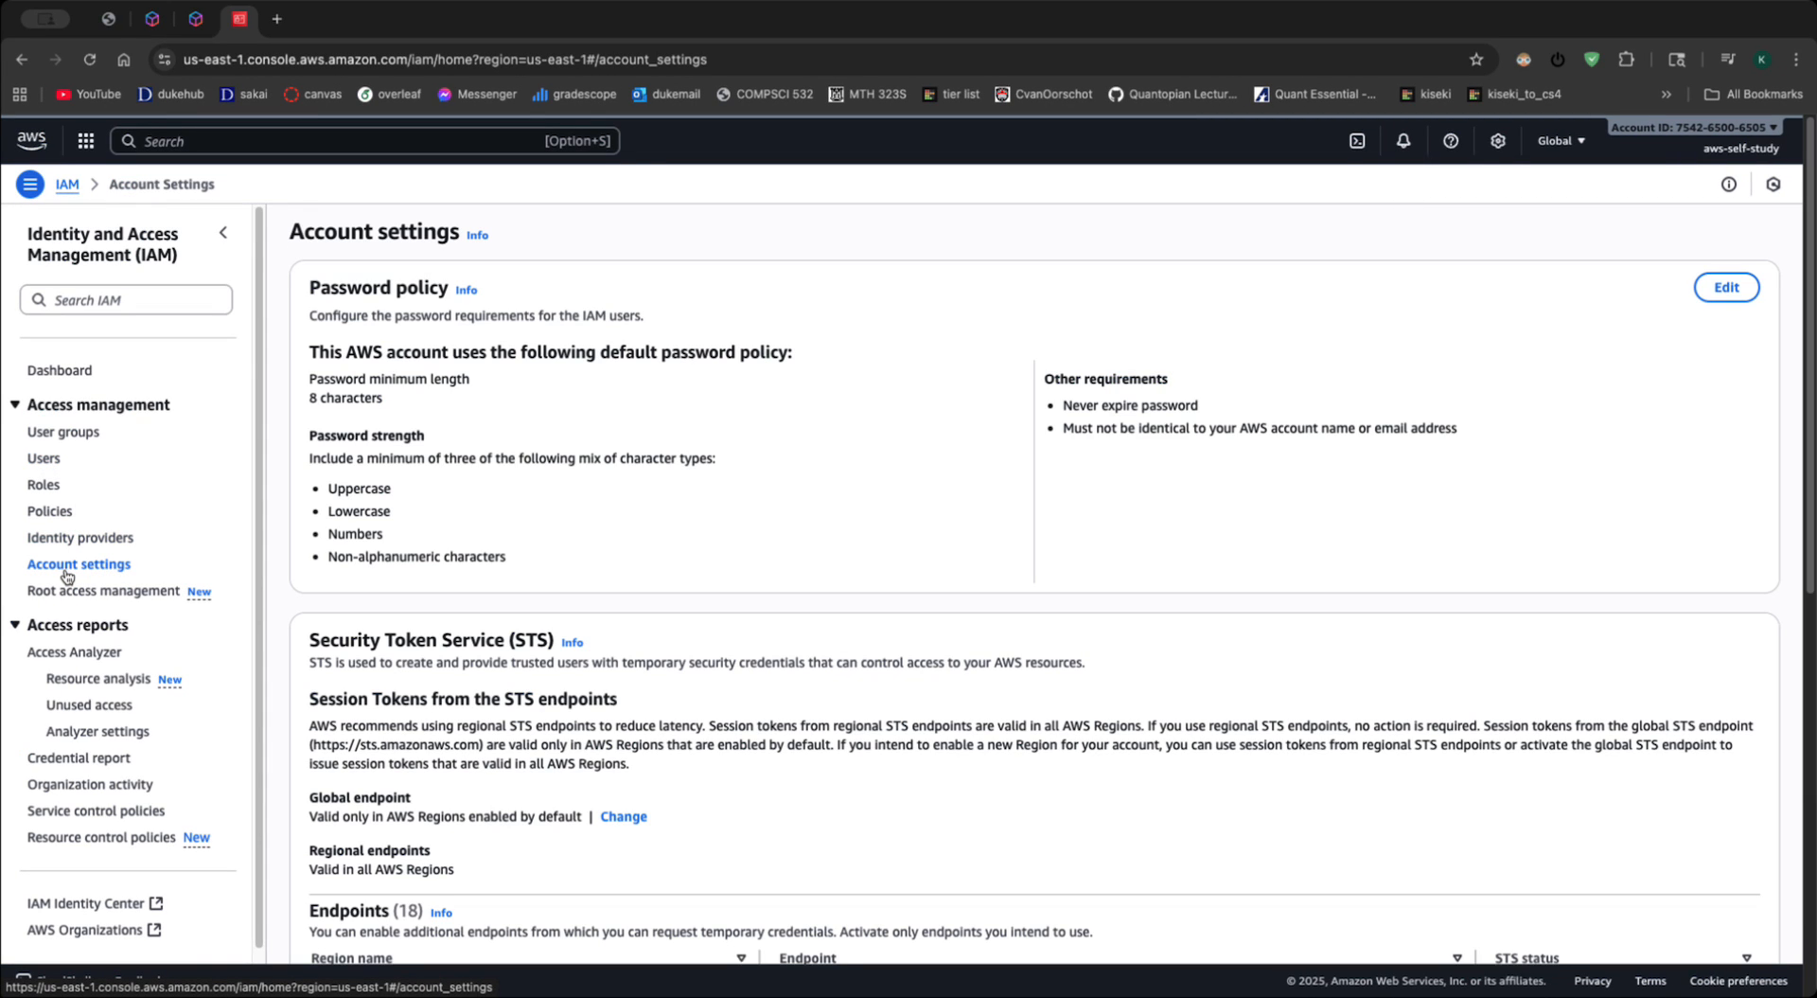
{"action": "left_click", "coordinate": [65, 432]}
{"action": "left_click", "coordinate": [48, 457]}
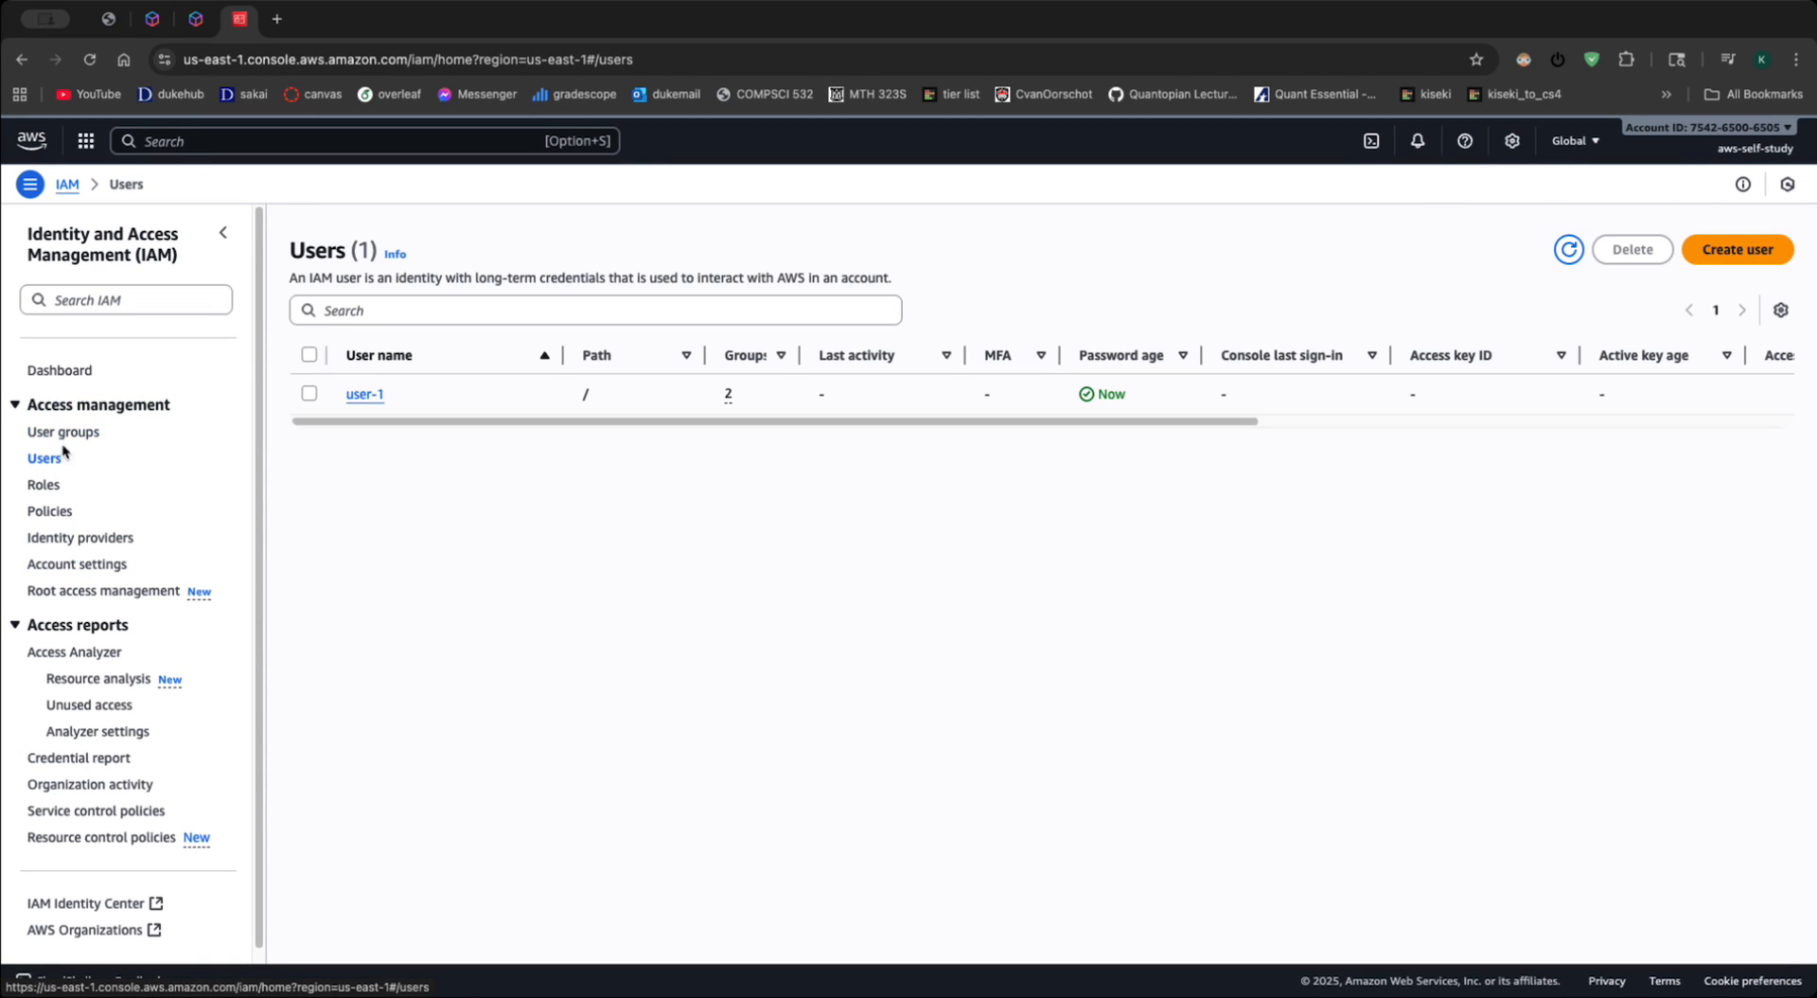
{"action": "left_click", "coordinate": [1703, 128]}
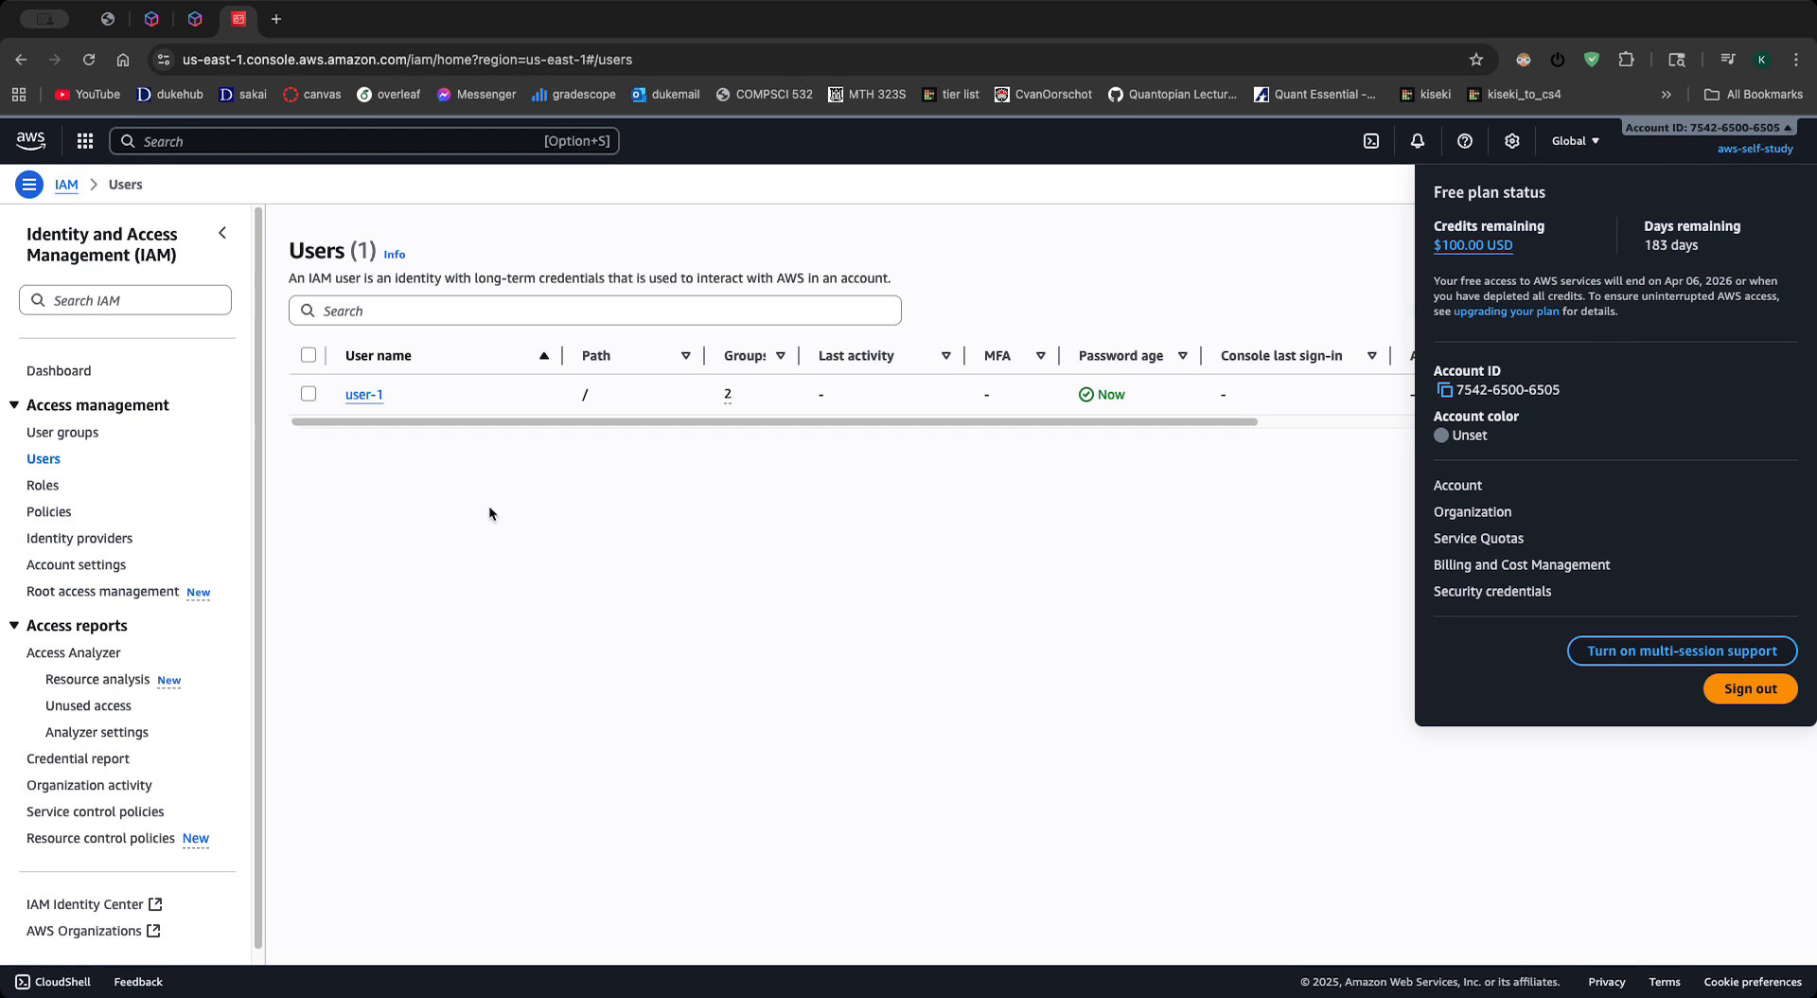
{"action": "left_click", "coordinate": [34, 432]}
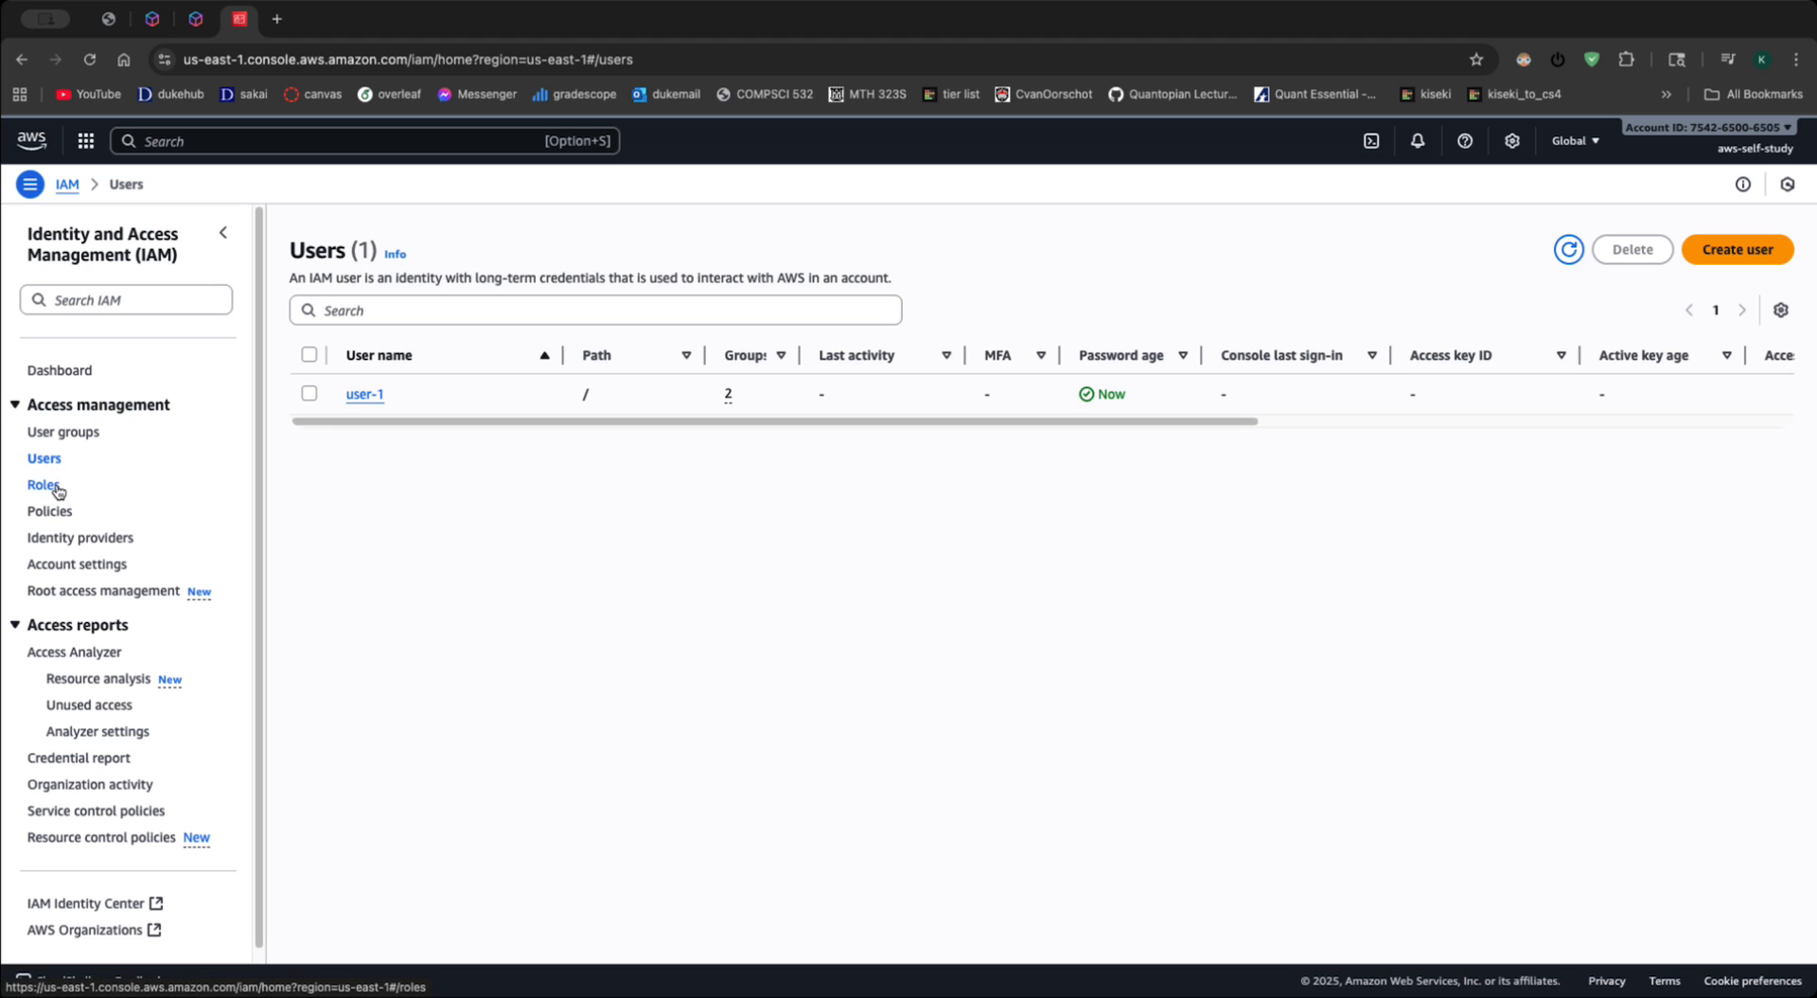
{"action": "left_click", "coordinate": [366, 396]}
{"action": "left_click", "coordinate": [43, 370]}
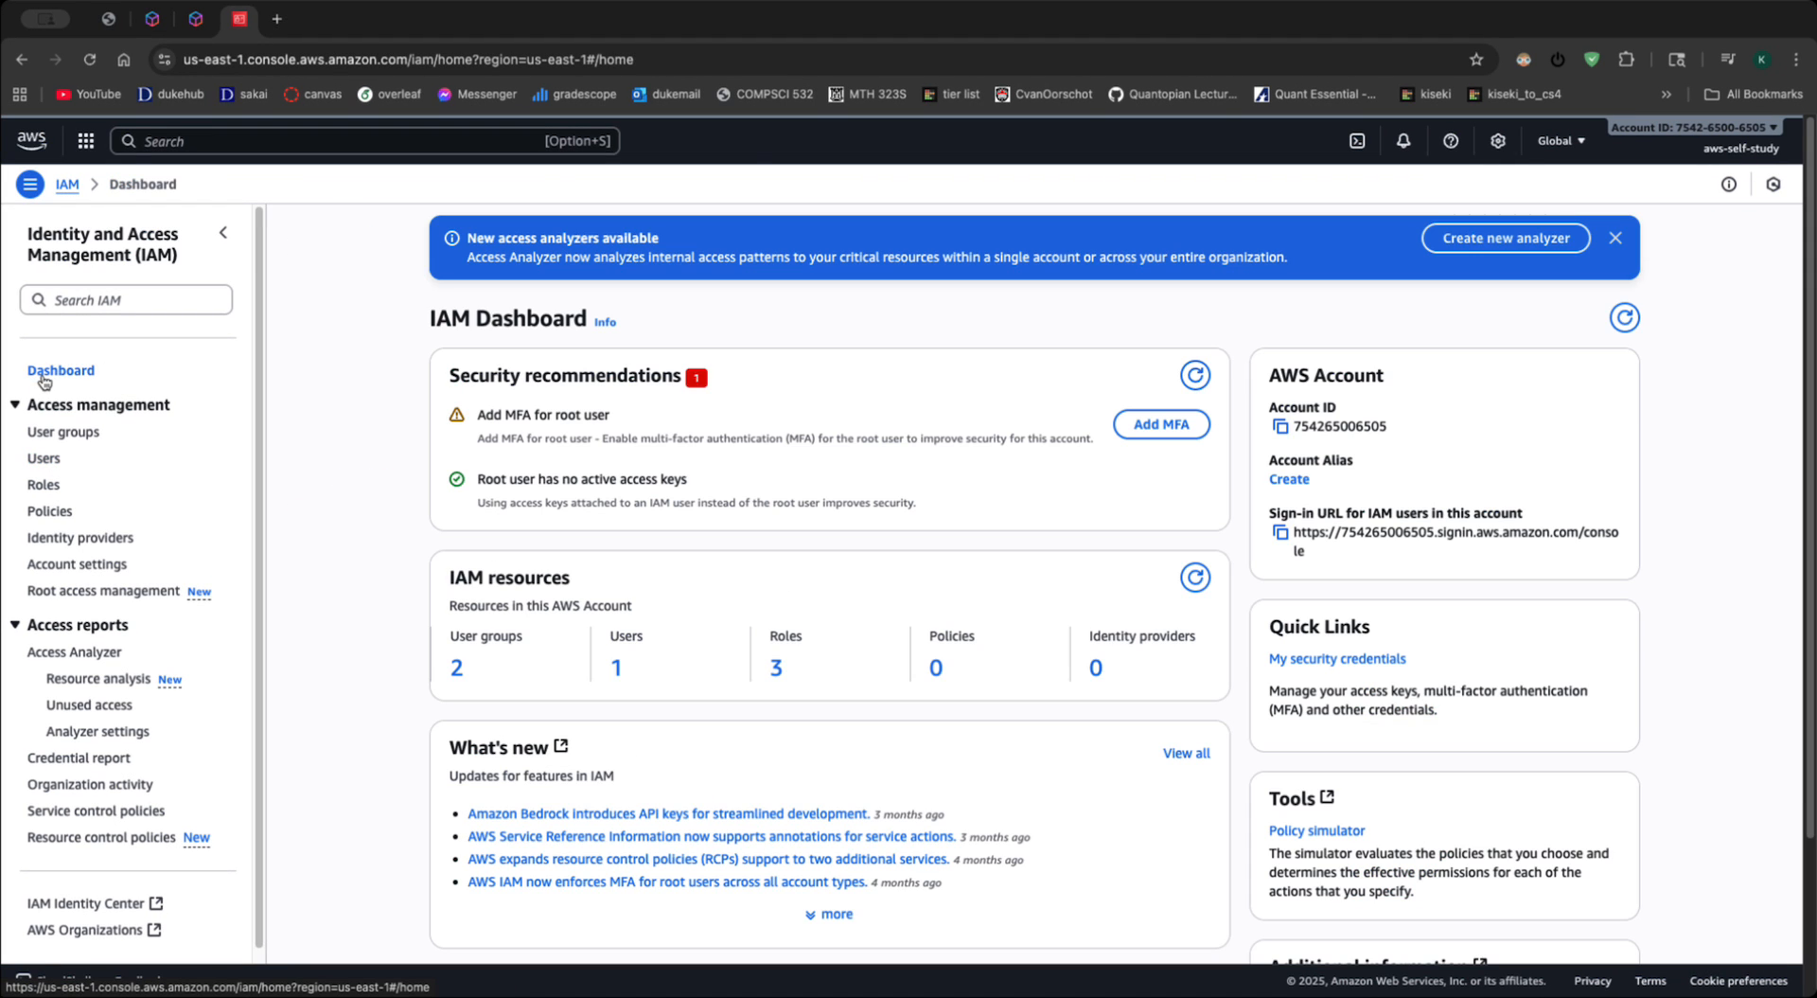
{"action": "scroll", "coordinate": [1300, 495], "scroll_direction": "down", "scroll_amount": 1}
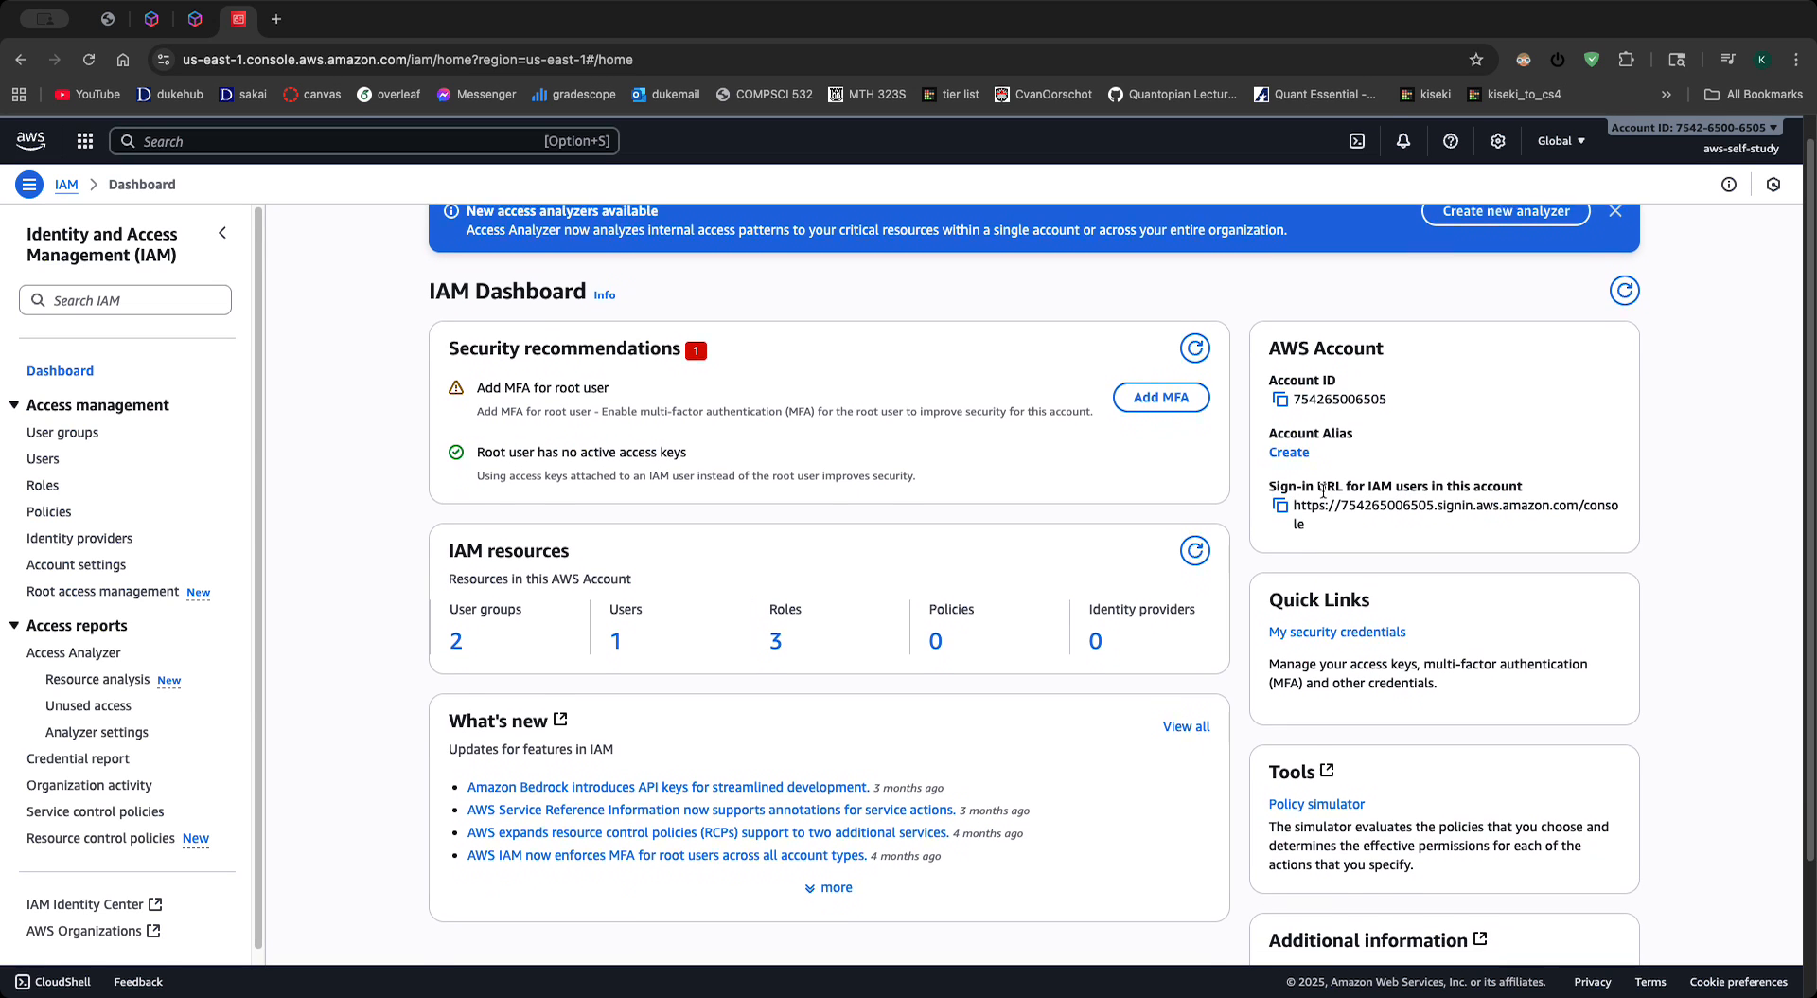
{"action": "left_click", "coordinate": [1292, 451]}
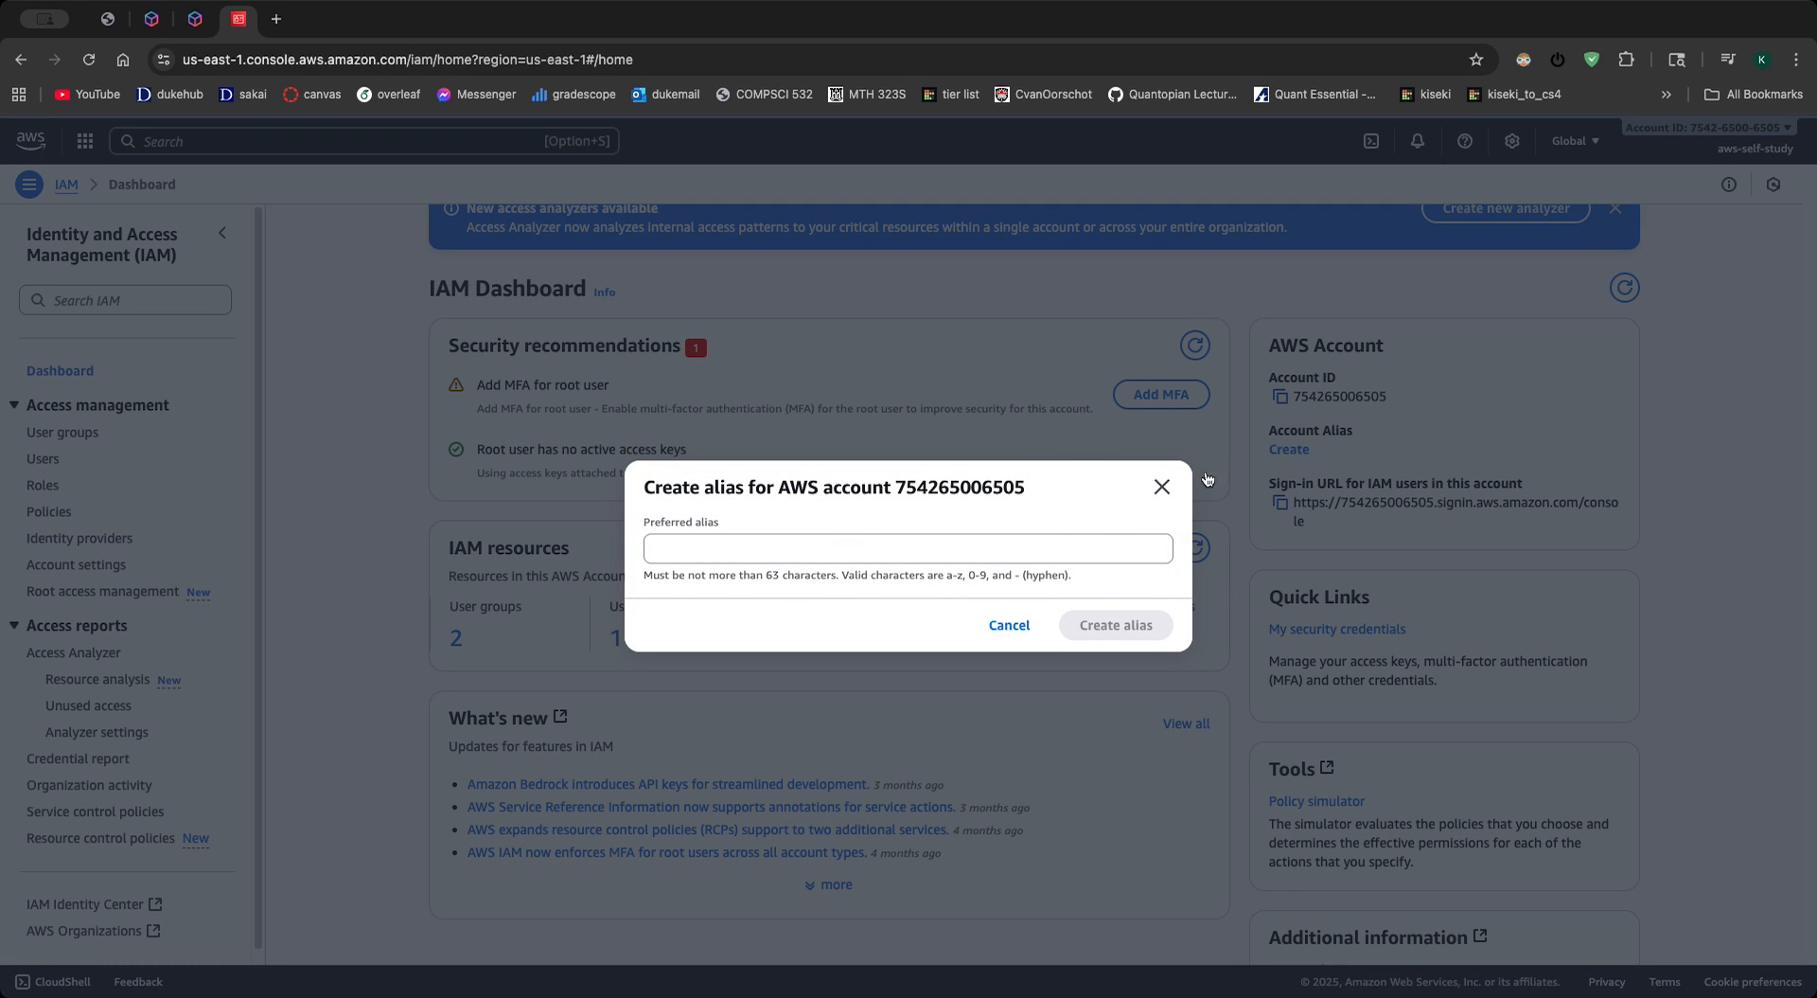
{"action": "left_click", "coordinate": [1162, 486]}
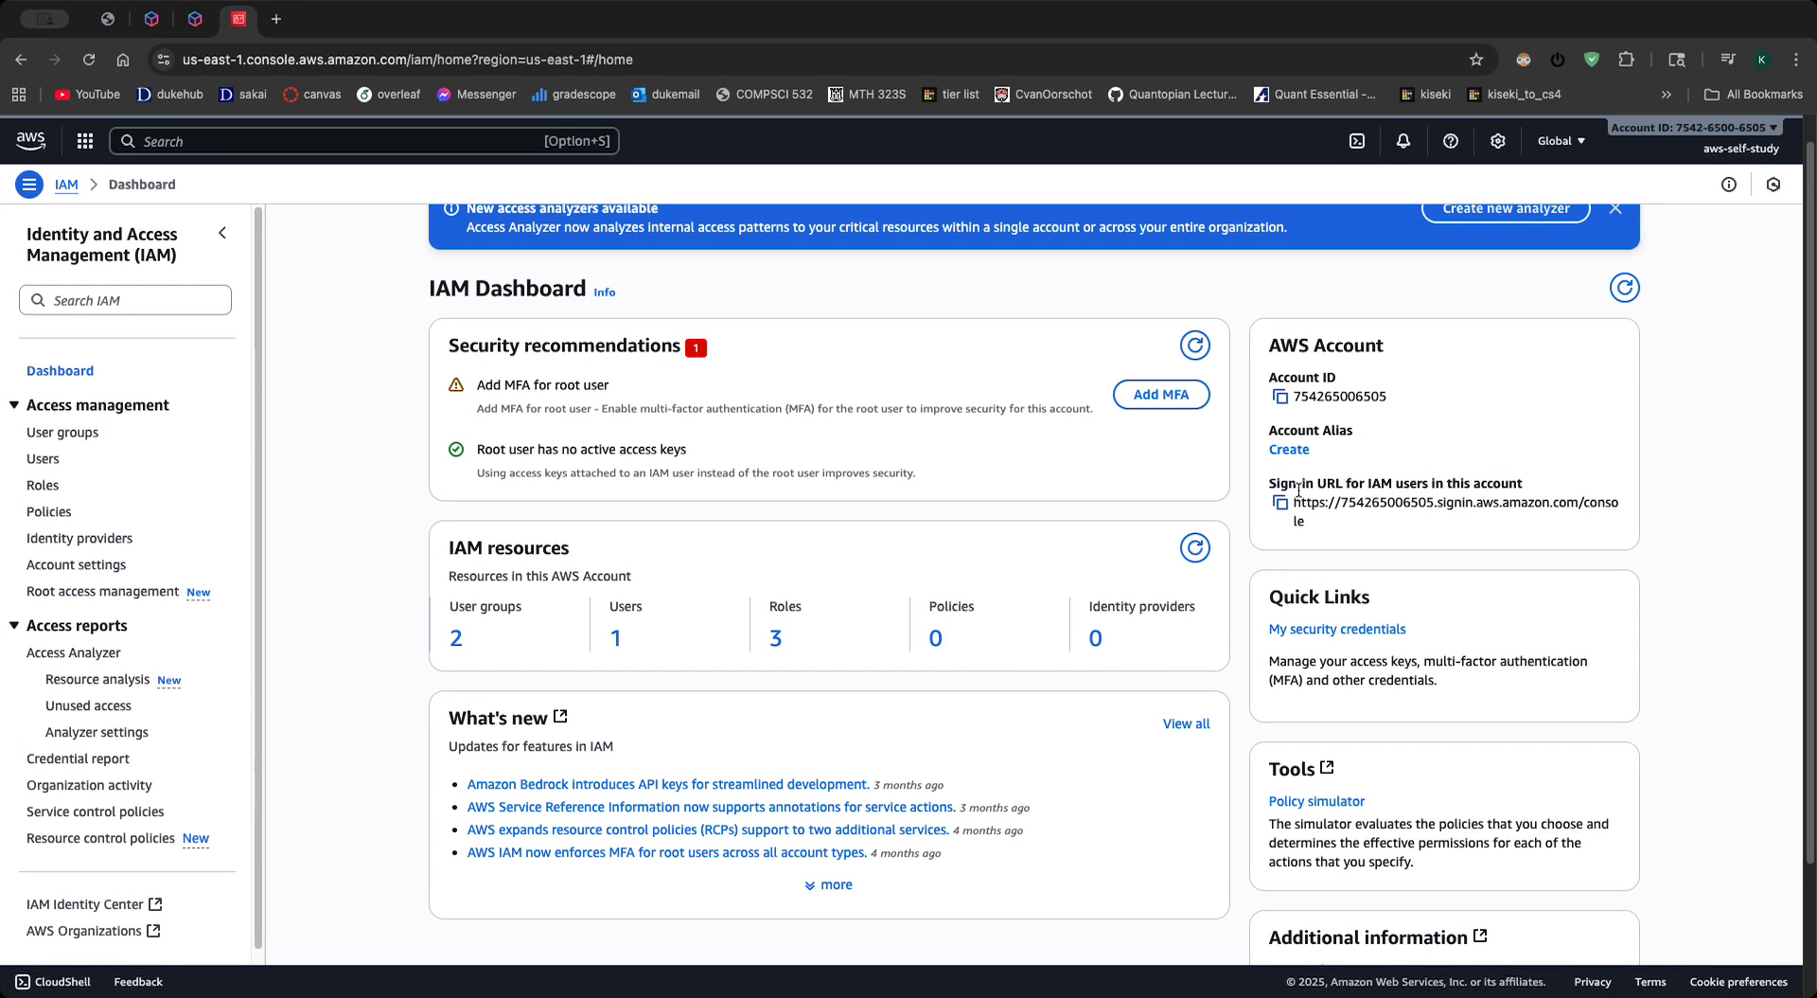
{"action": "left_click_drag", "start_coordinate": [1323, 488], "coordinate": [1325, 505]}
{"action": "left_click", "coordinate": [1325, 506]}
{"action": "left_click", "coordinate": [1290, 450]}
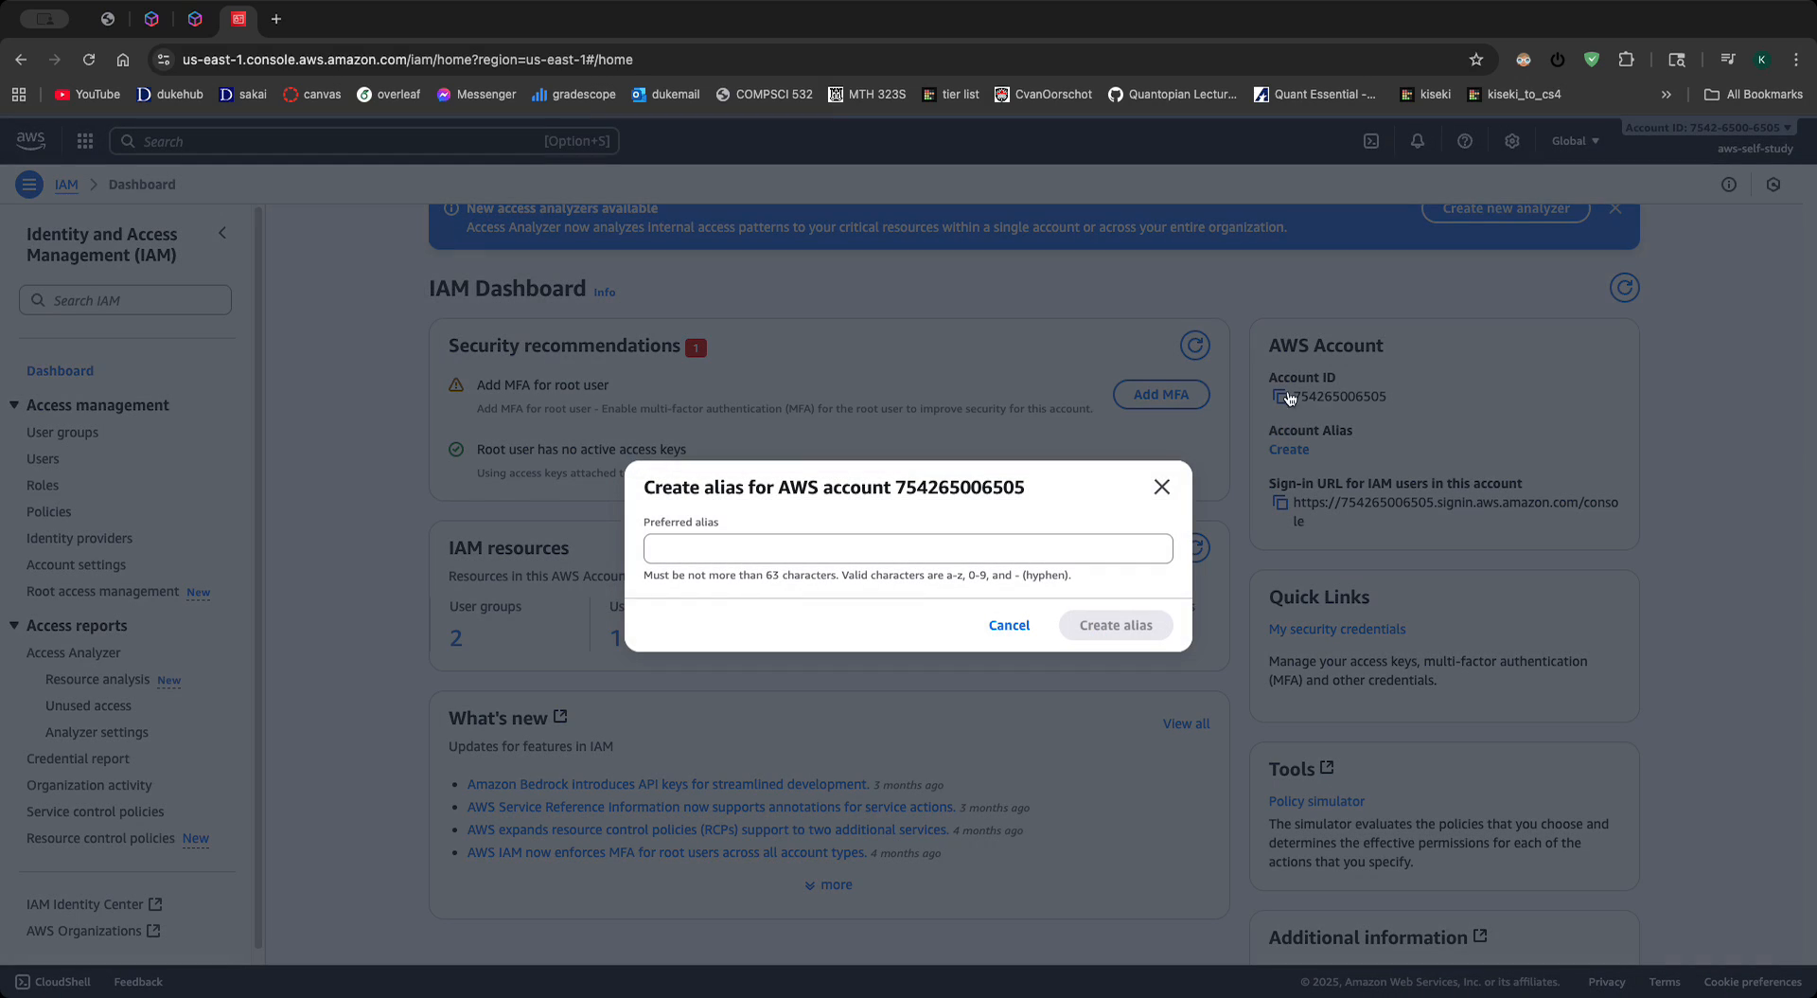
{"action": "left_click", "coordinate": [927, 555]}
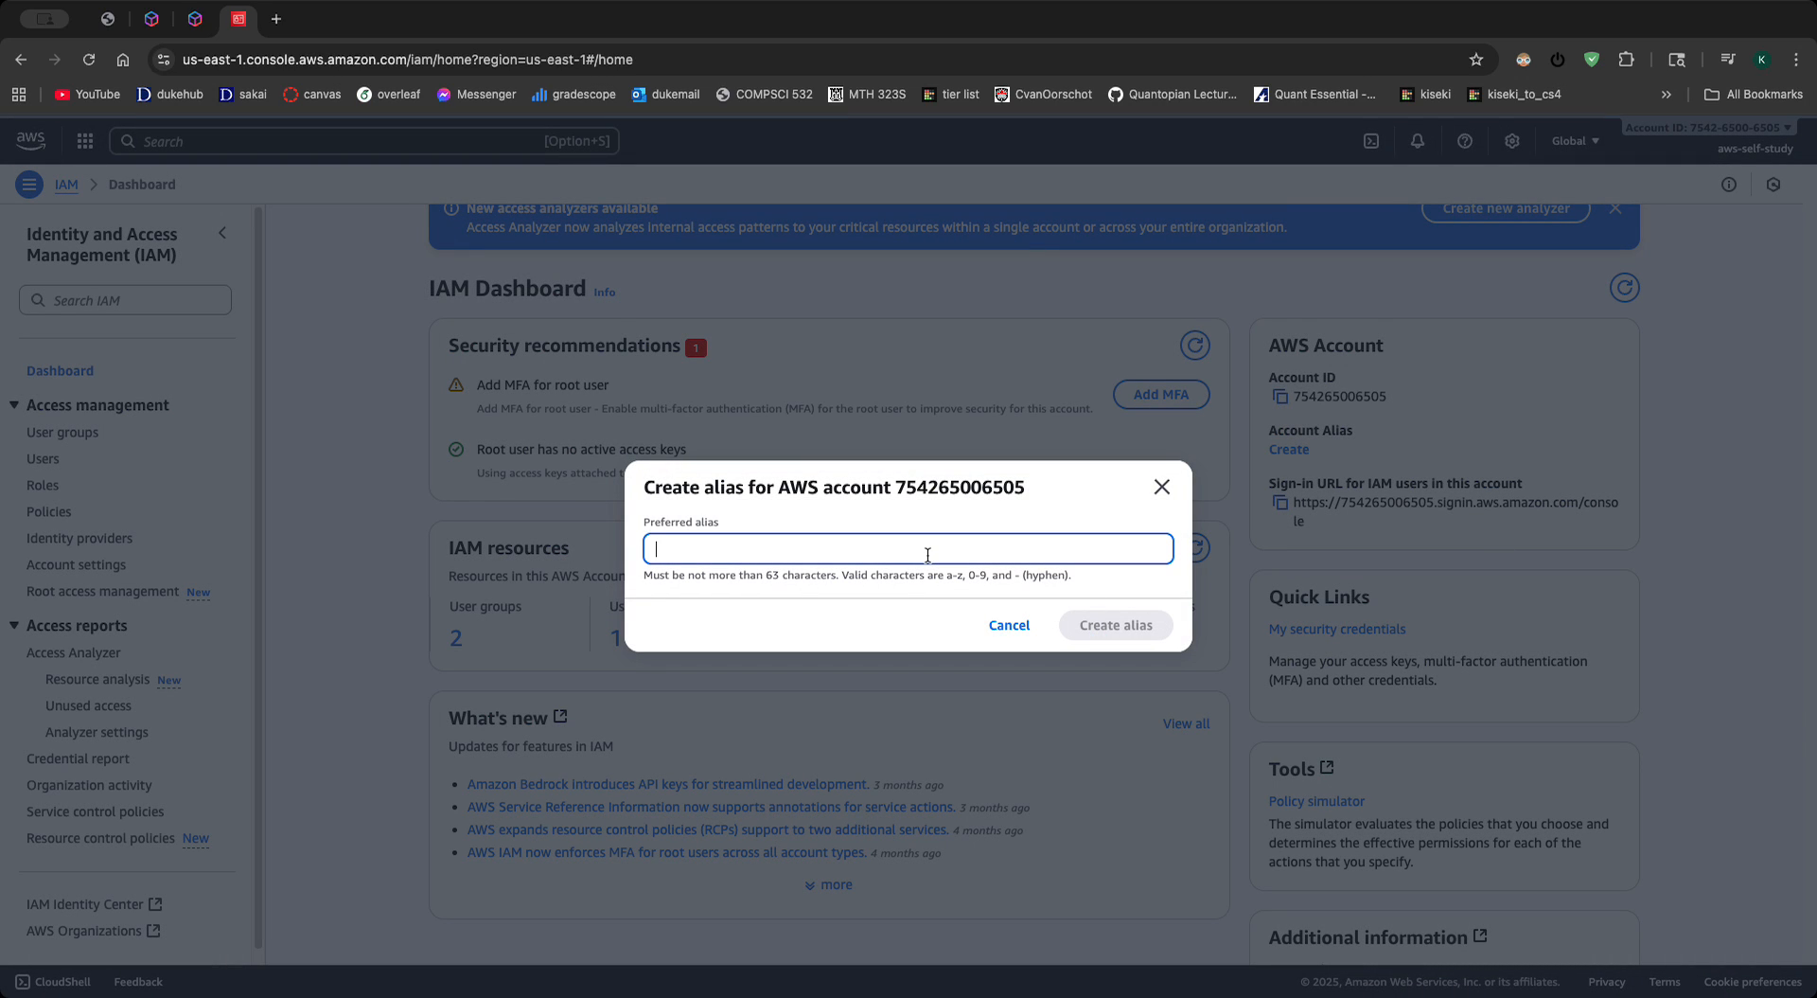
{"action": "left_click", "coordinate": [1264, 461]}
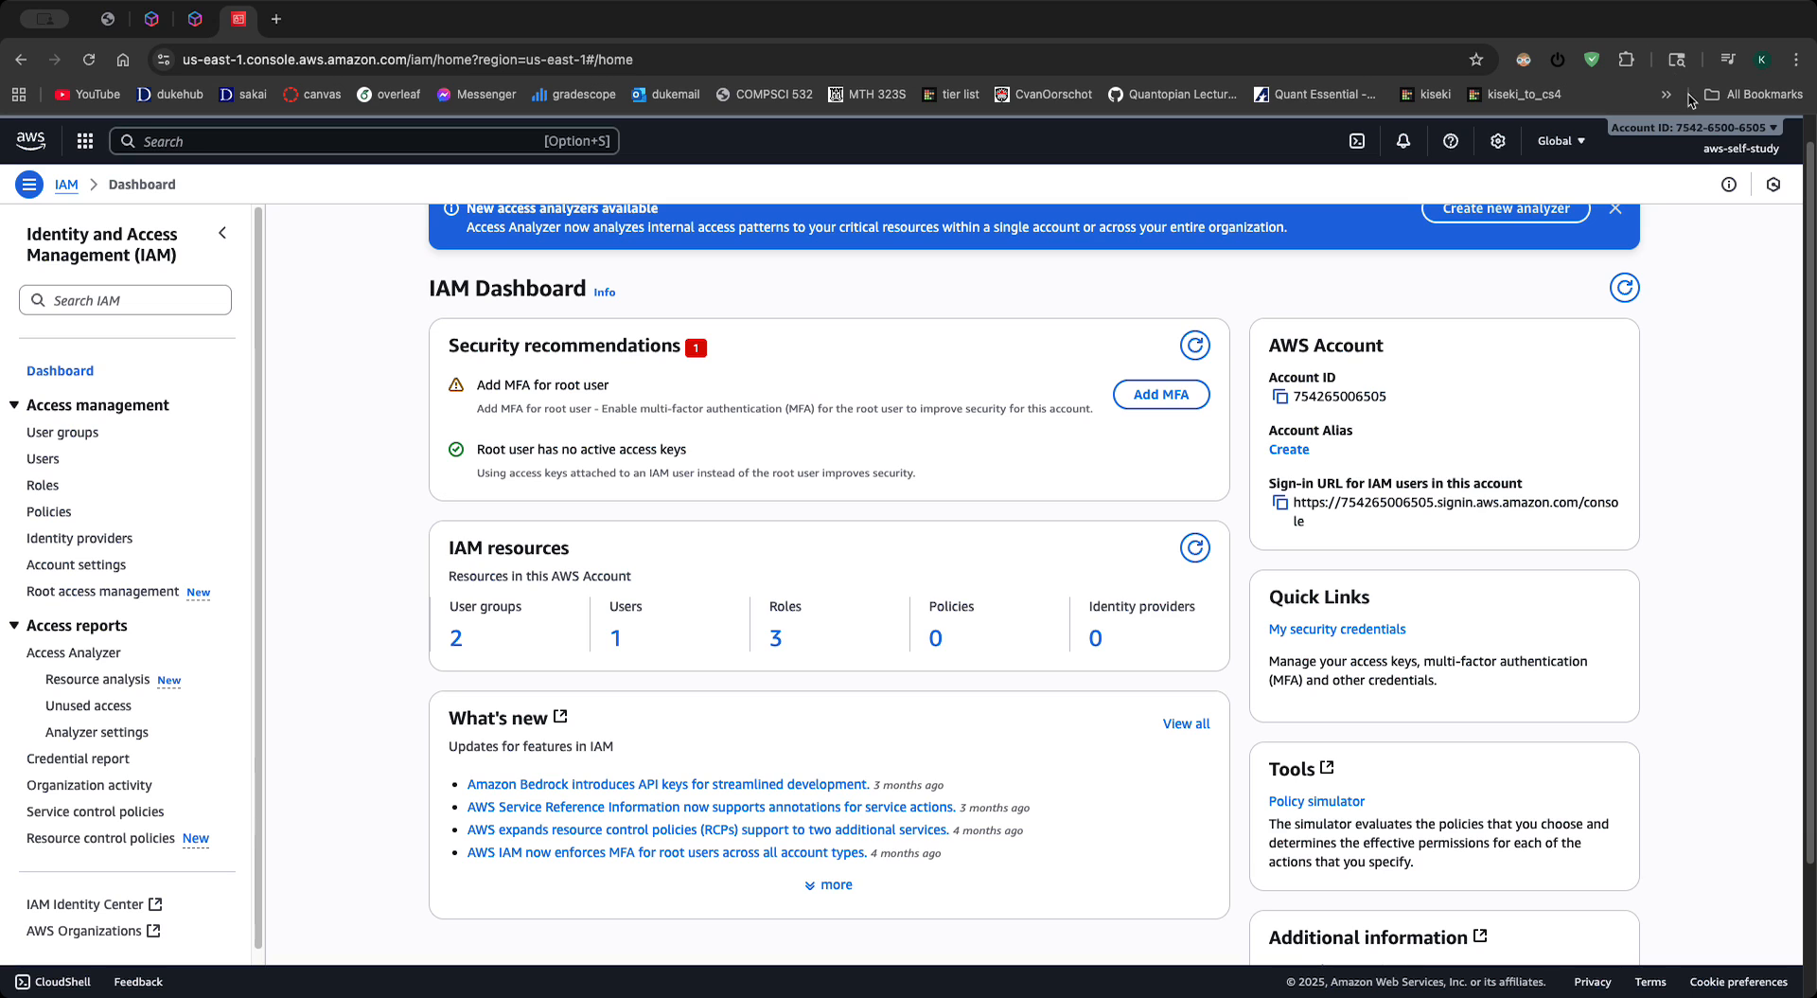
- Create the account alias aws-self-study and copy the sign-in URL for IAM users in this account
{"action": "left_click", "coordinate": [1290, 450]}
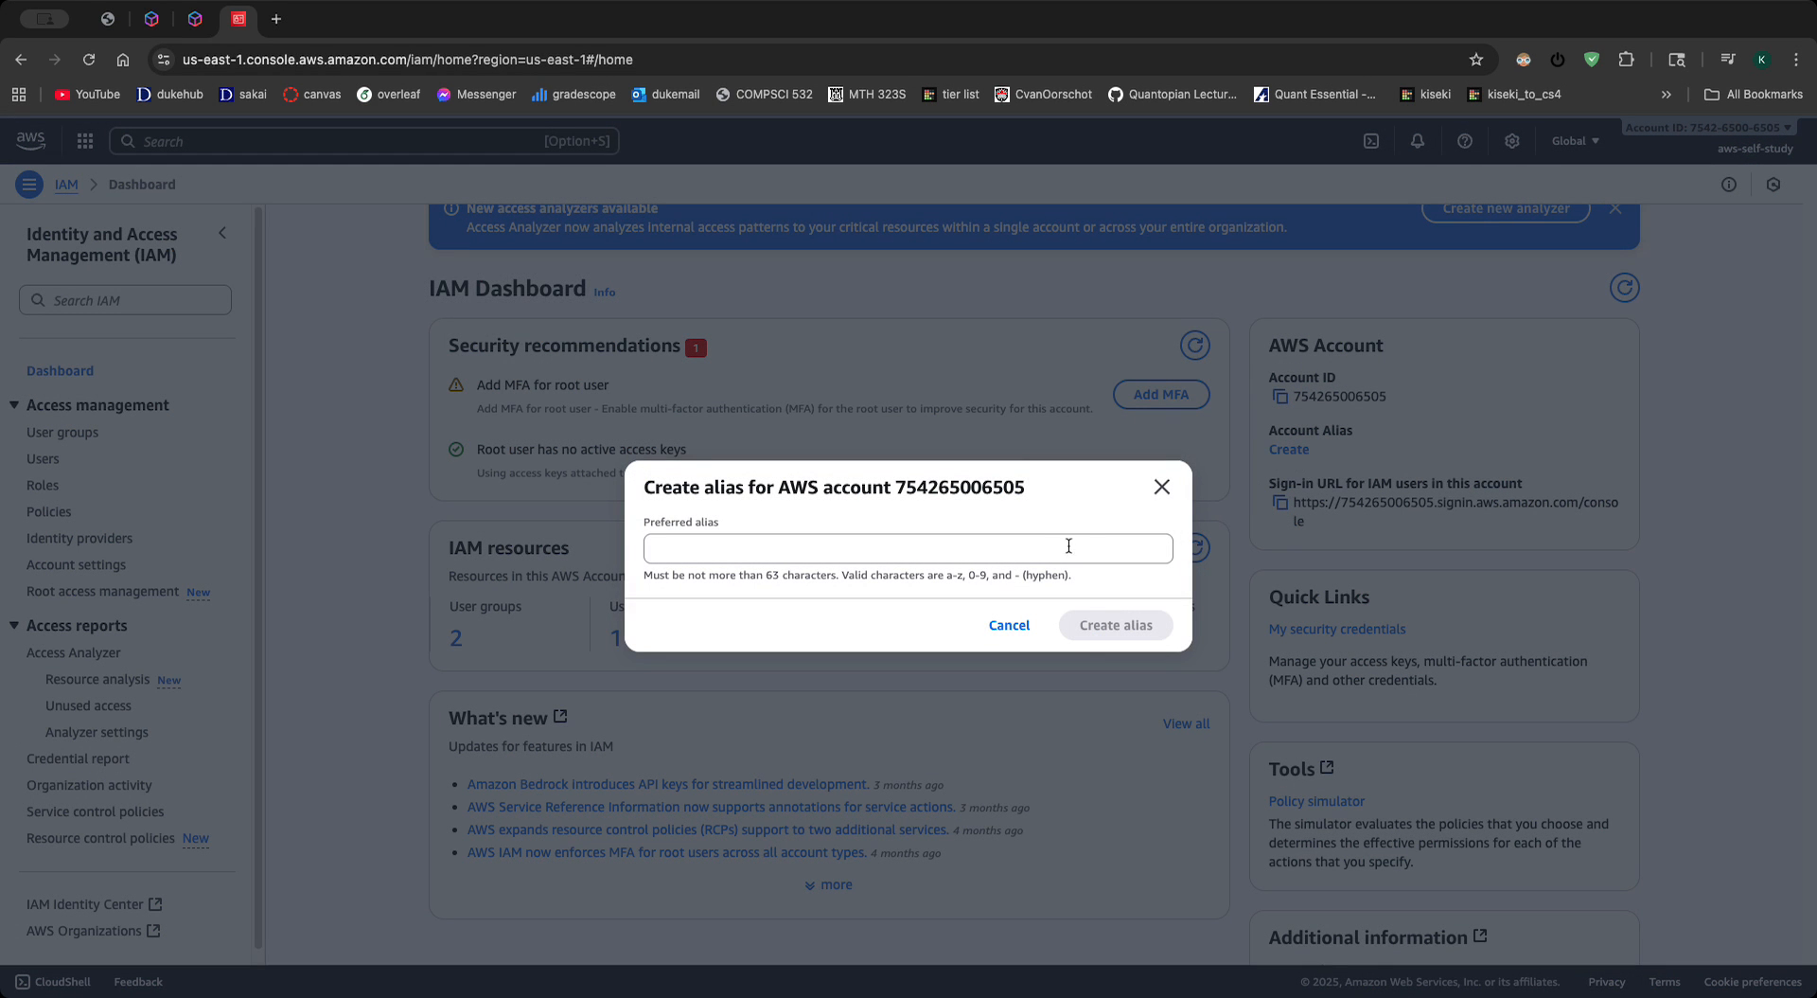
{"action": "left_click", "coordinate": [1046, 555]}
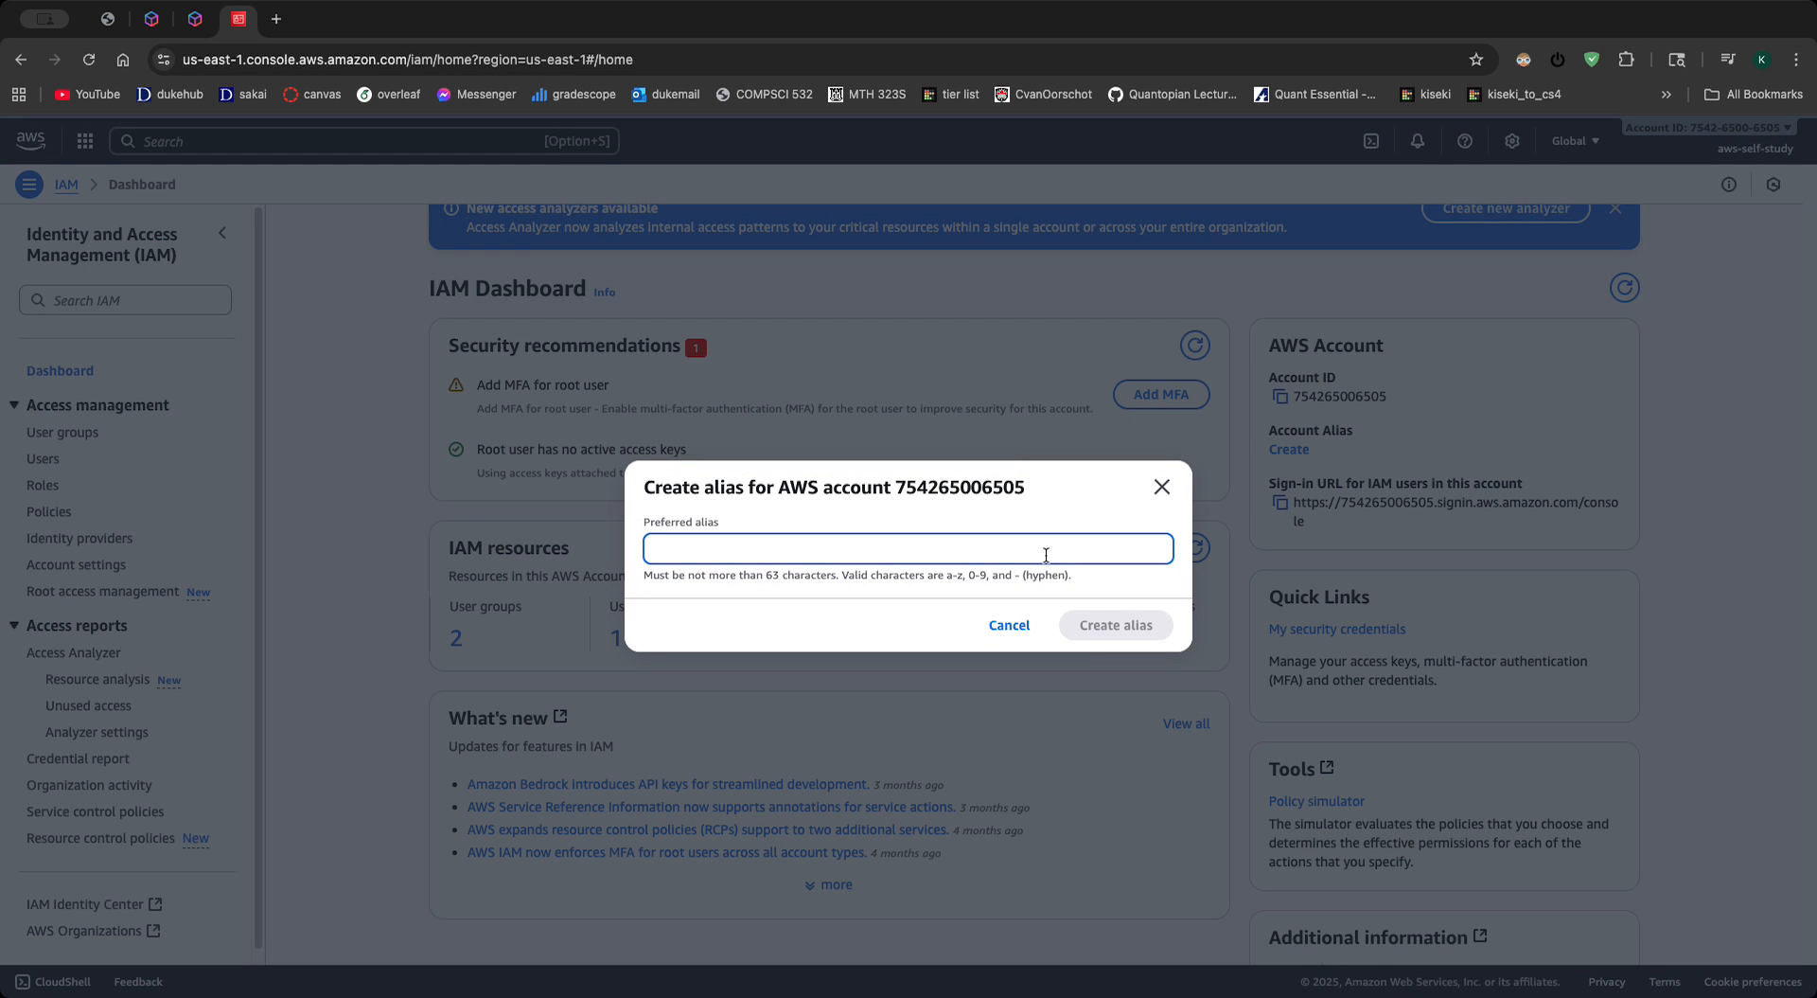
{"action": "type", "text": "a"}
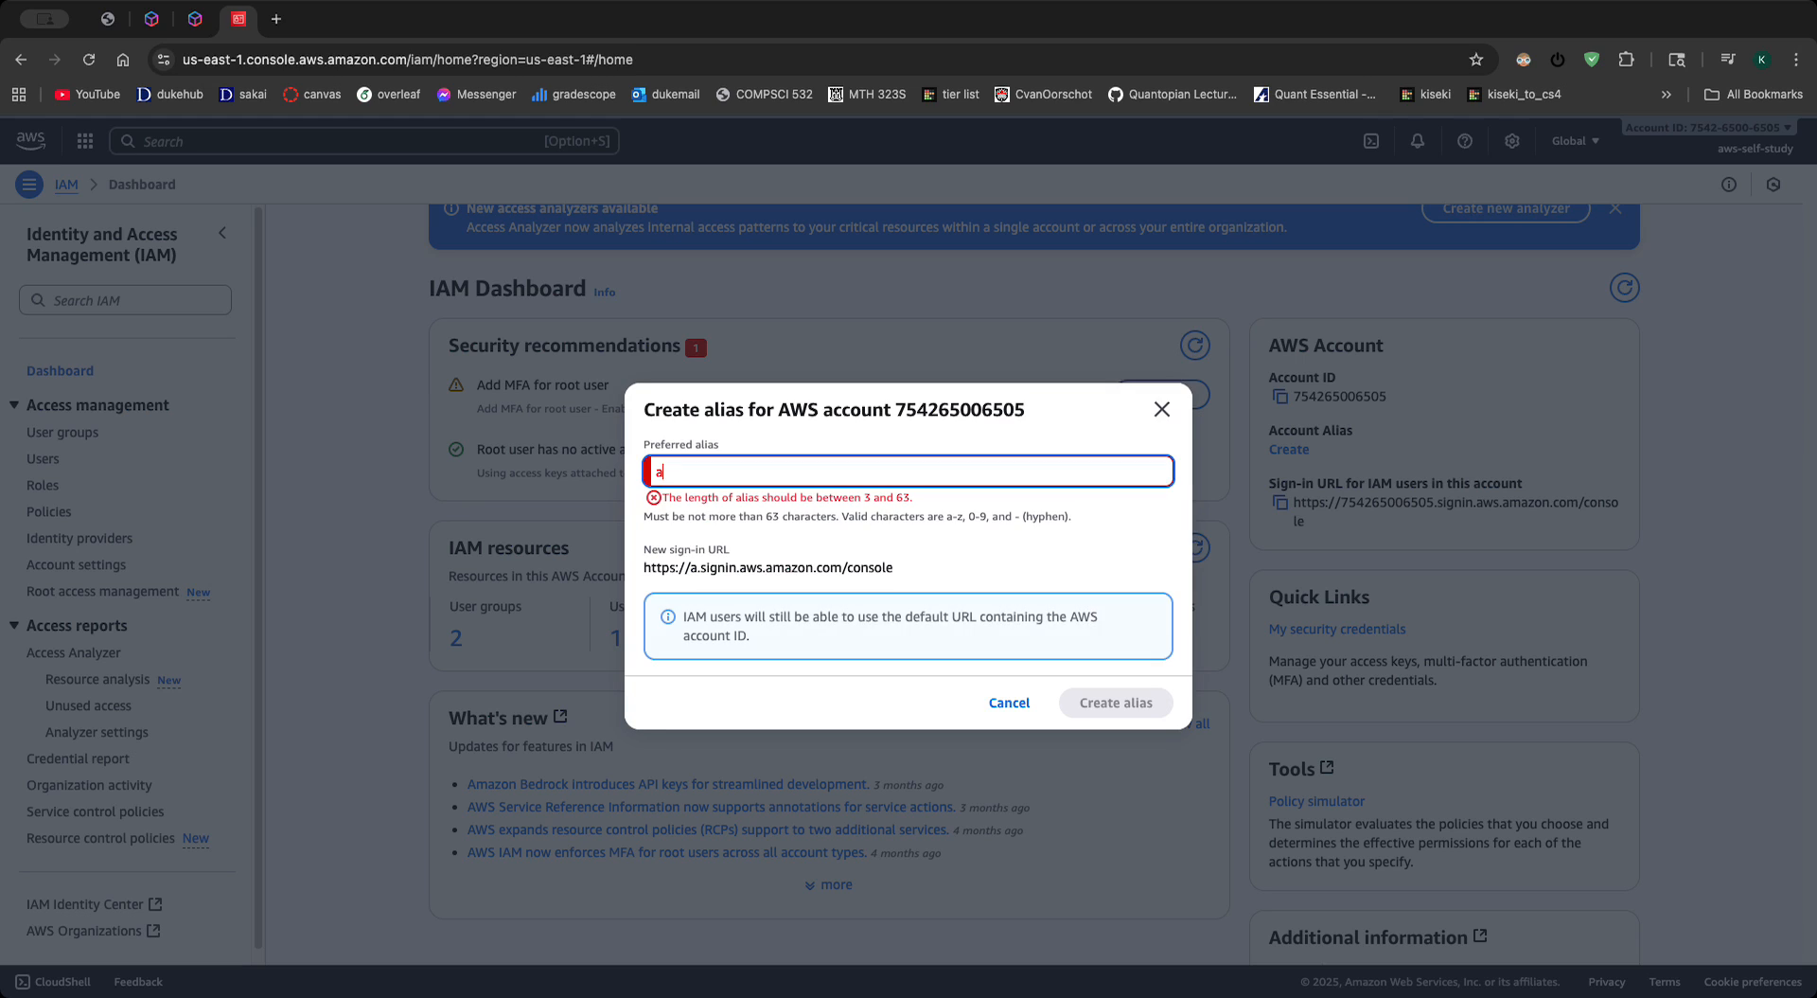
{"action": "type", "text": "ws-self-stu"}
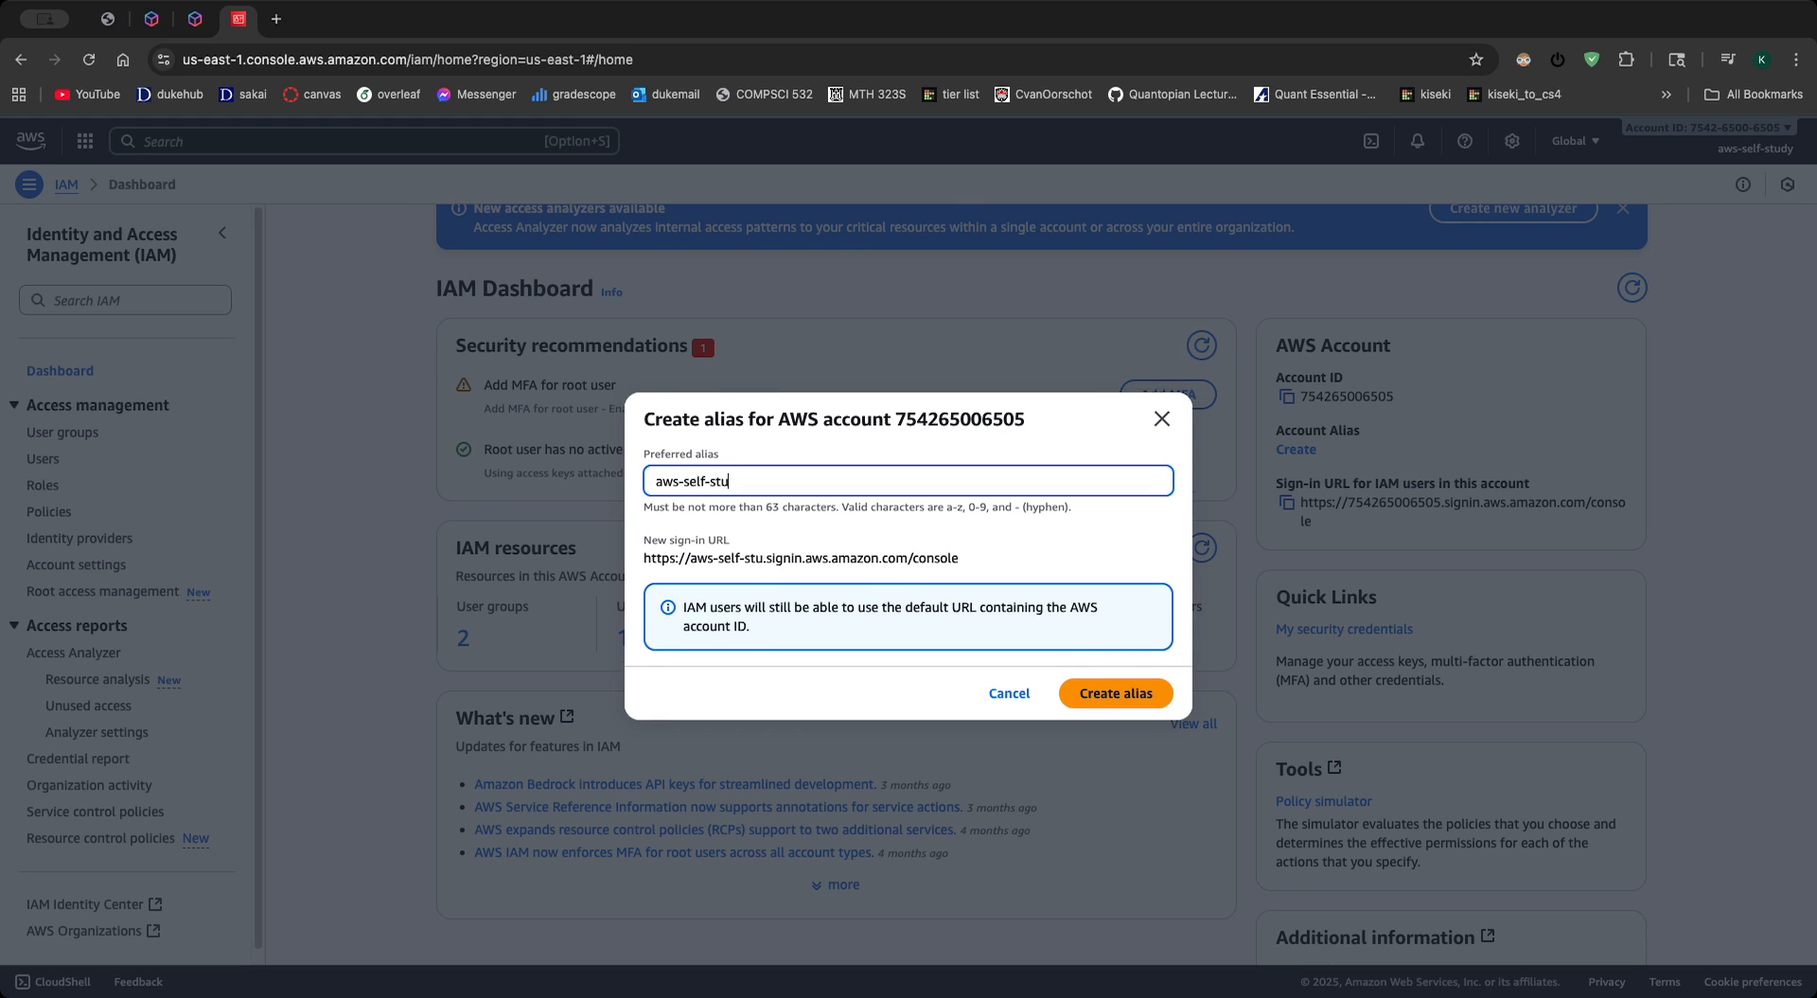
{"action": "type", "text": "dy-"}
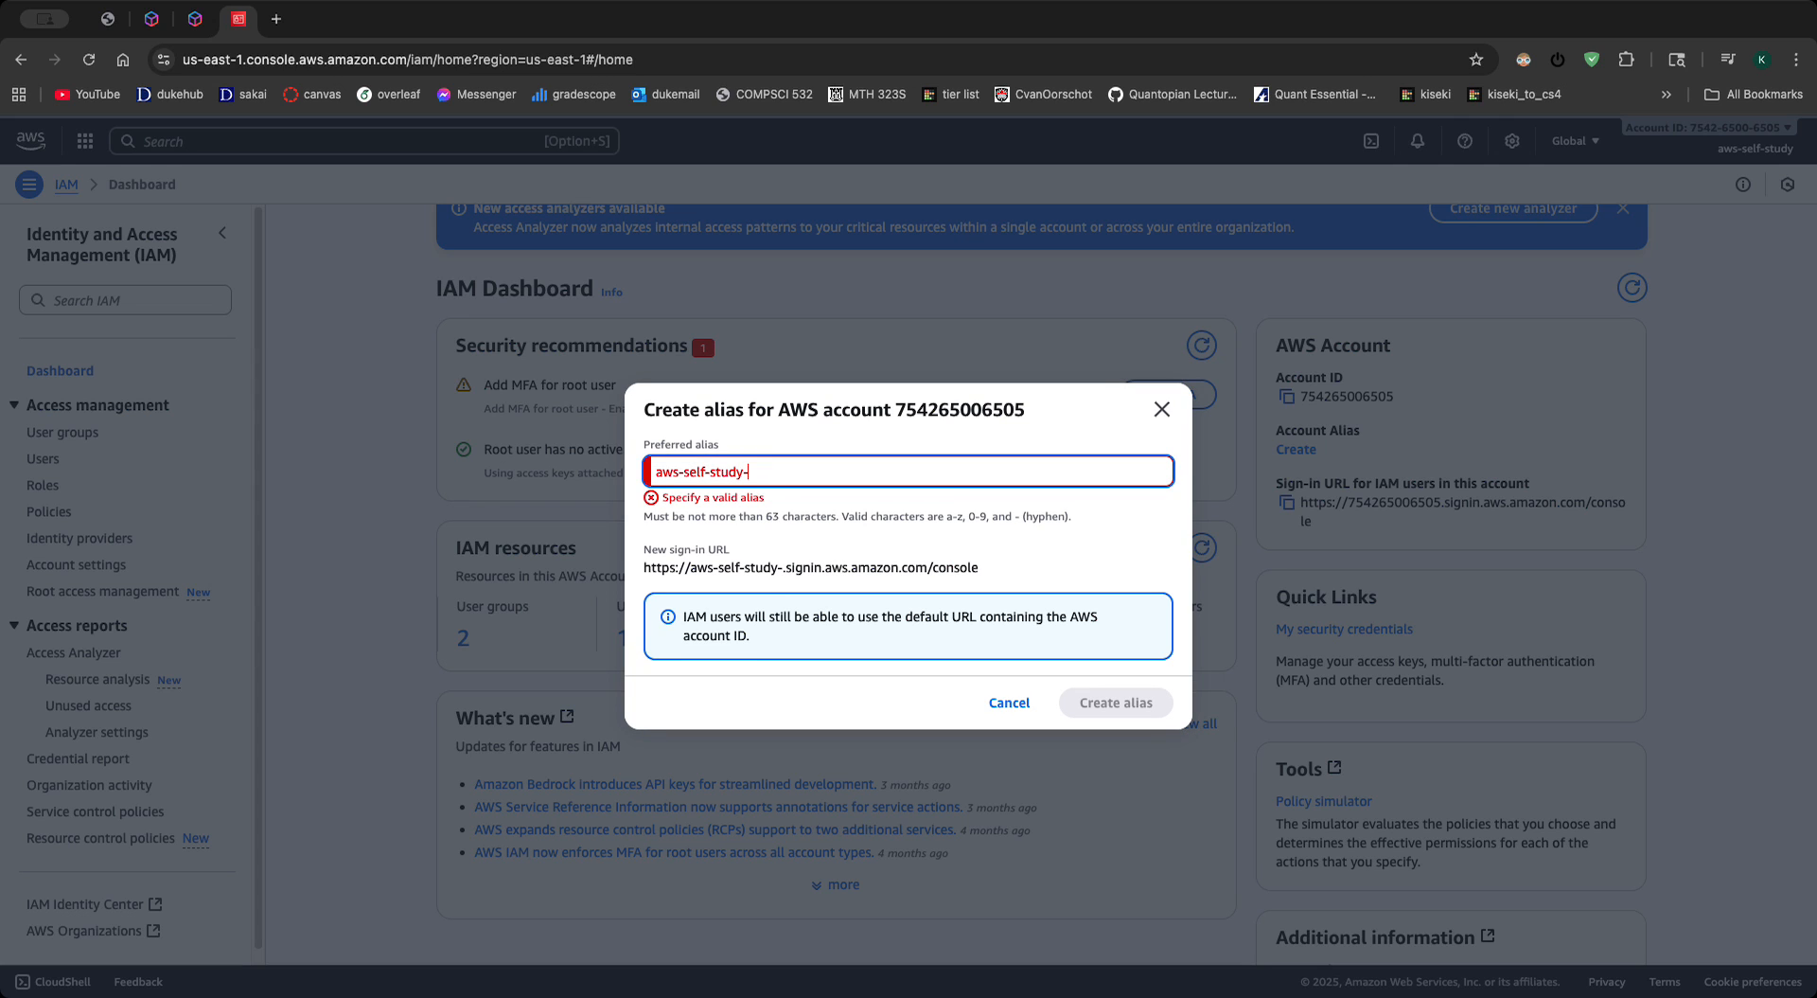
{"action": "key", "text": "BackSpace"}
{"action": "left_click", "coordinate": [1103, 703]}
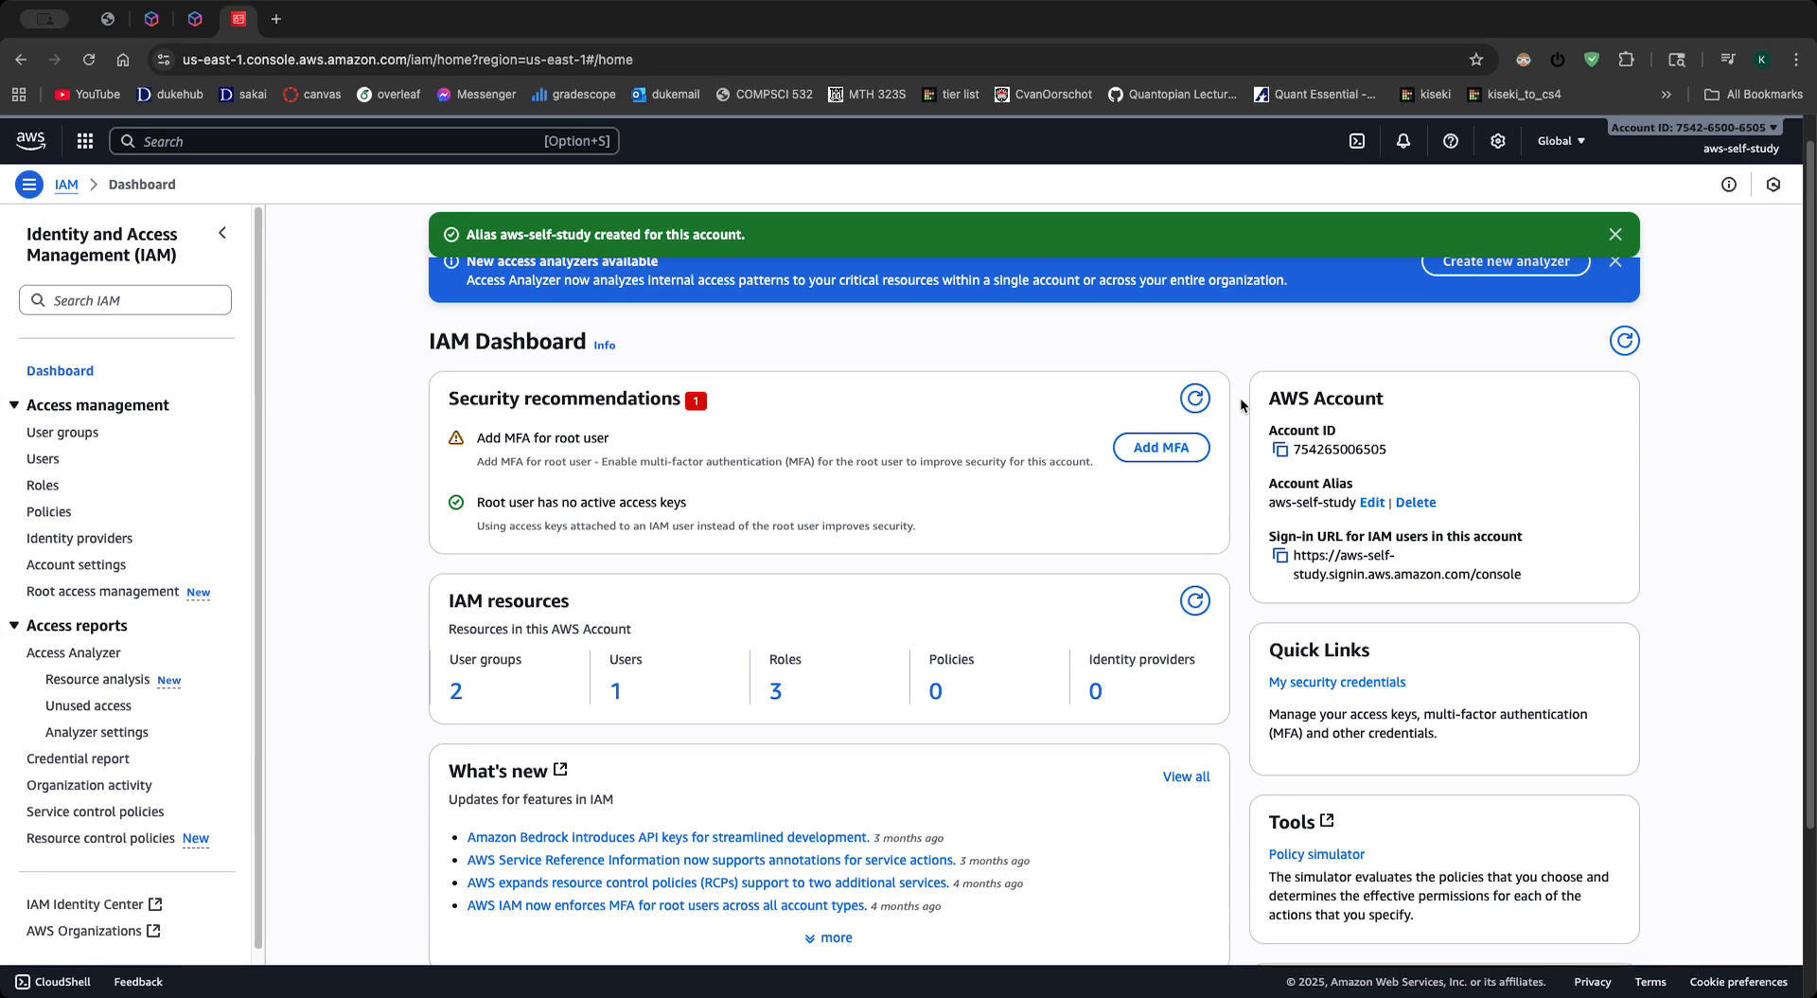
{"action": "left_click", "coordinate": [1280, 555]}
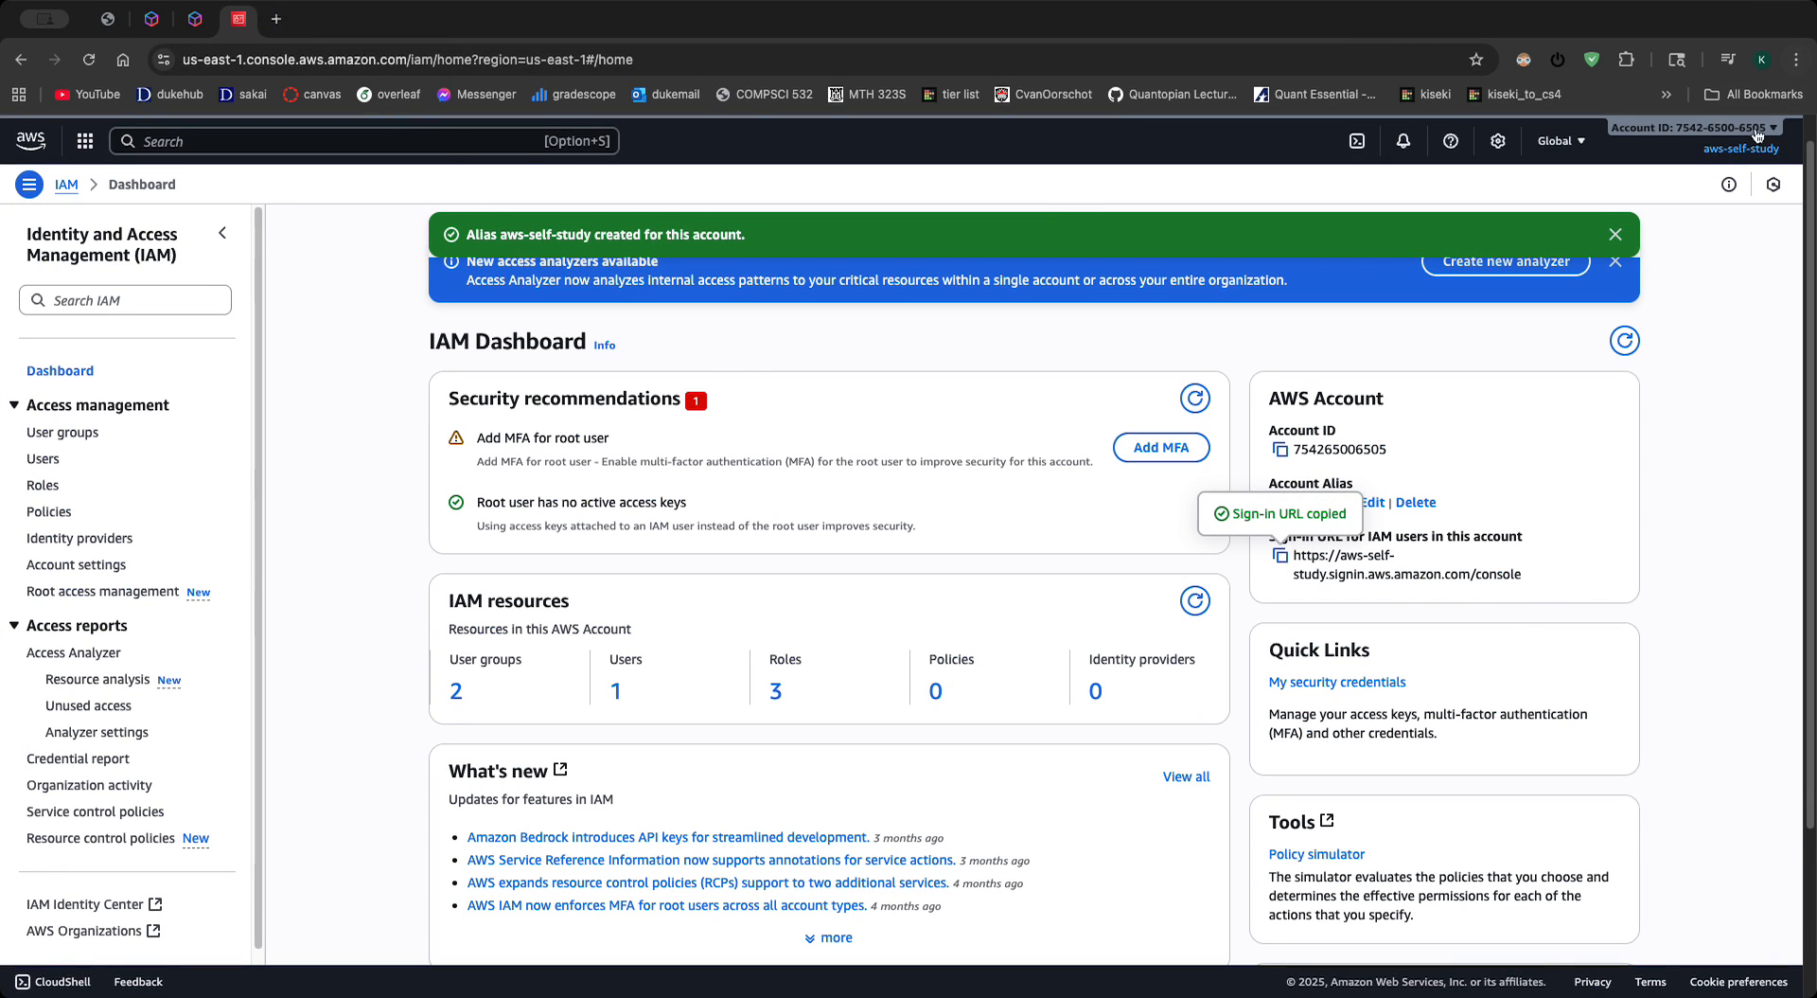
- Turn on multi-session support for the root session and add another session to reach the IAM user sign-in page
{"action": "left_click", "coordinate": [1796, 60]}
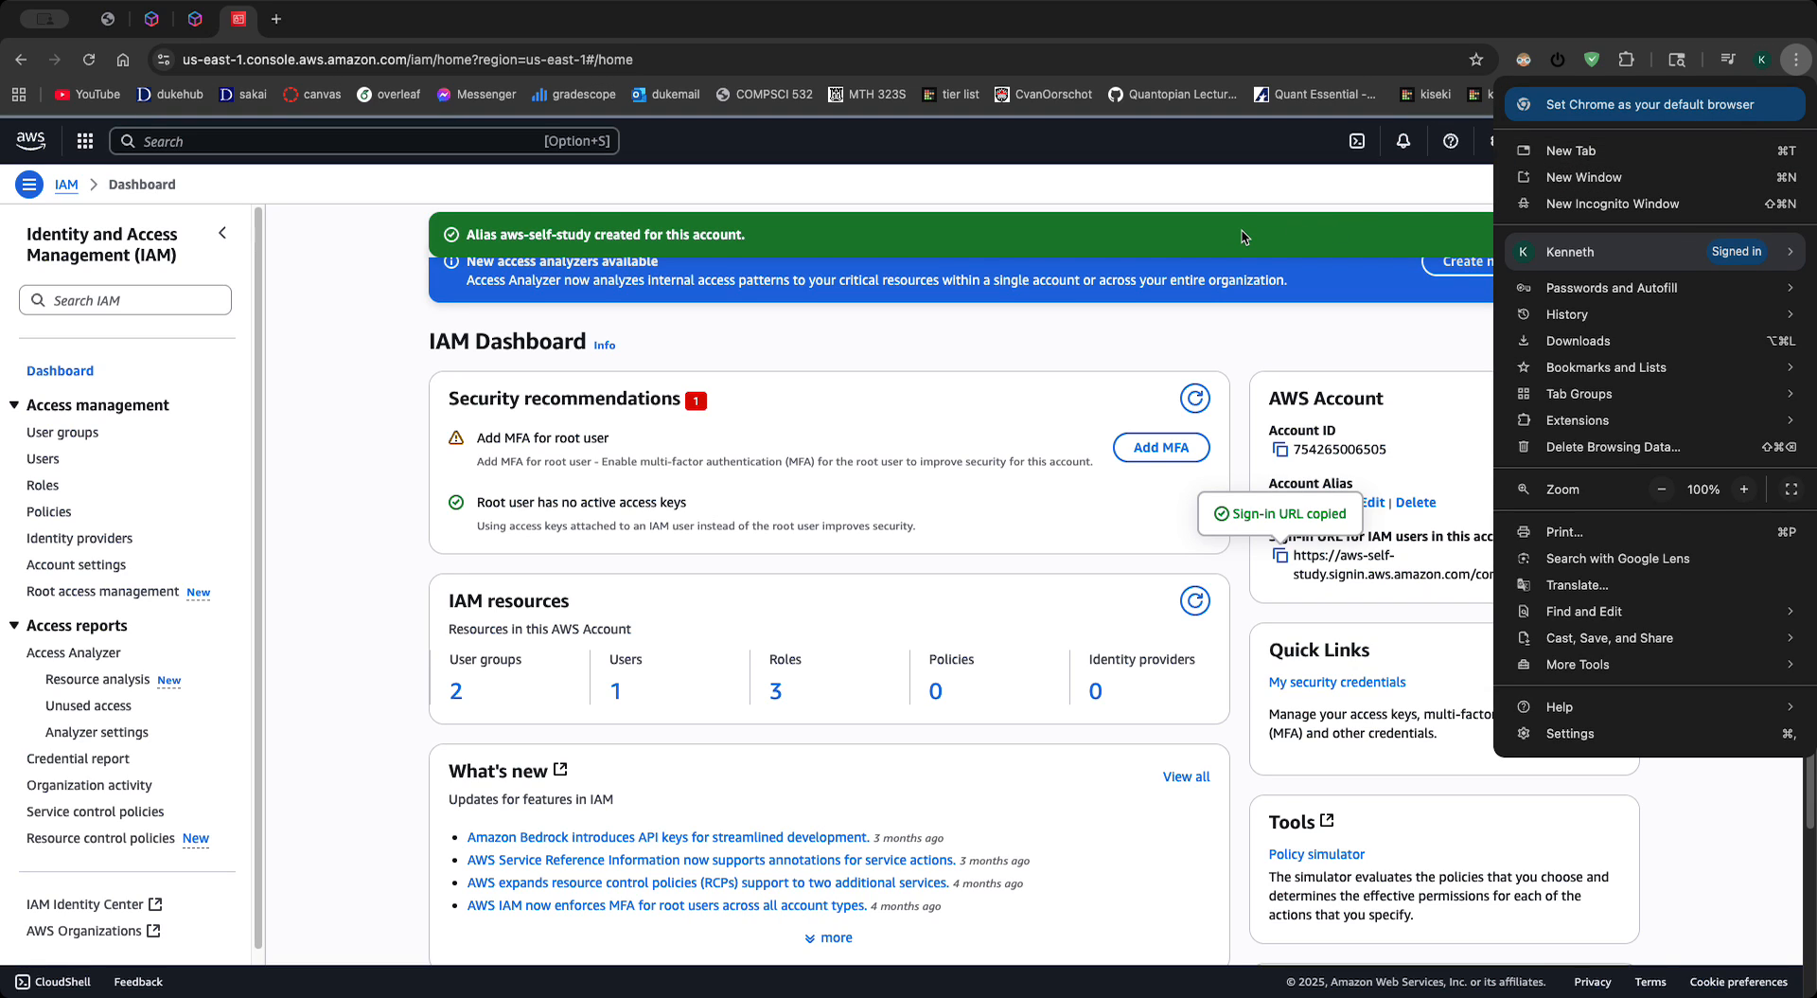
{"action": "left_click", "coordinate": [717, 47]}
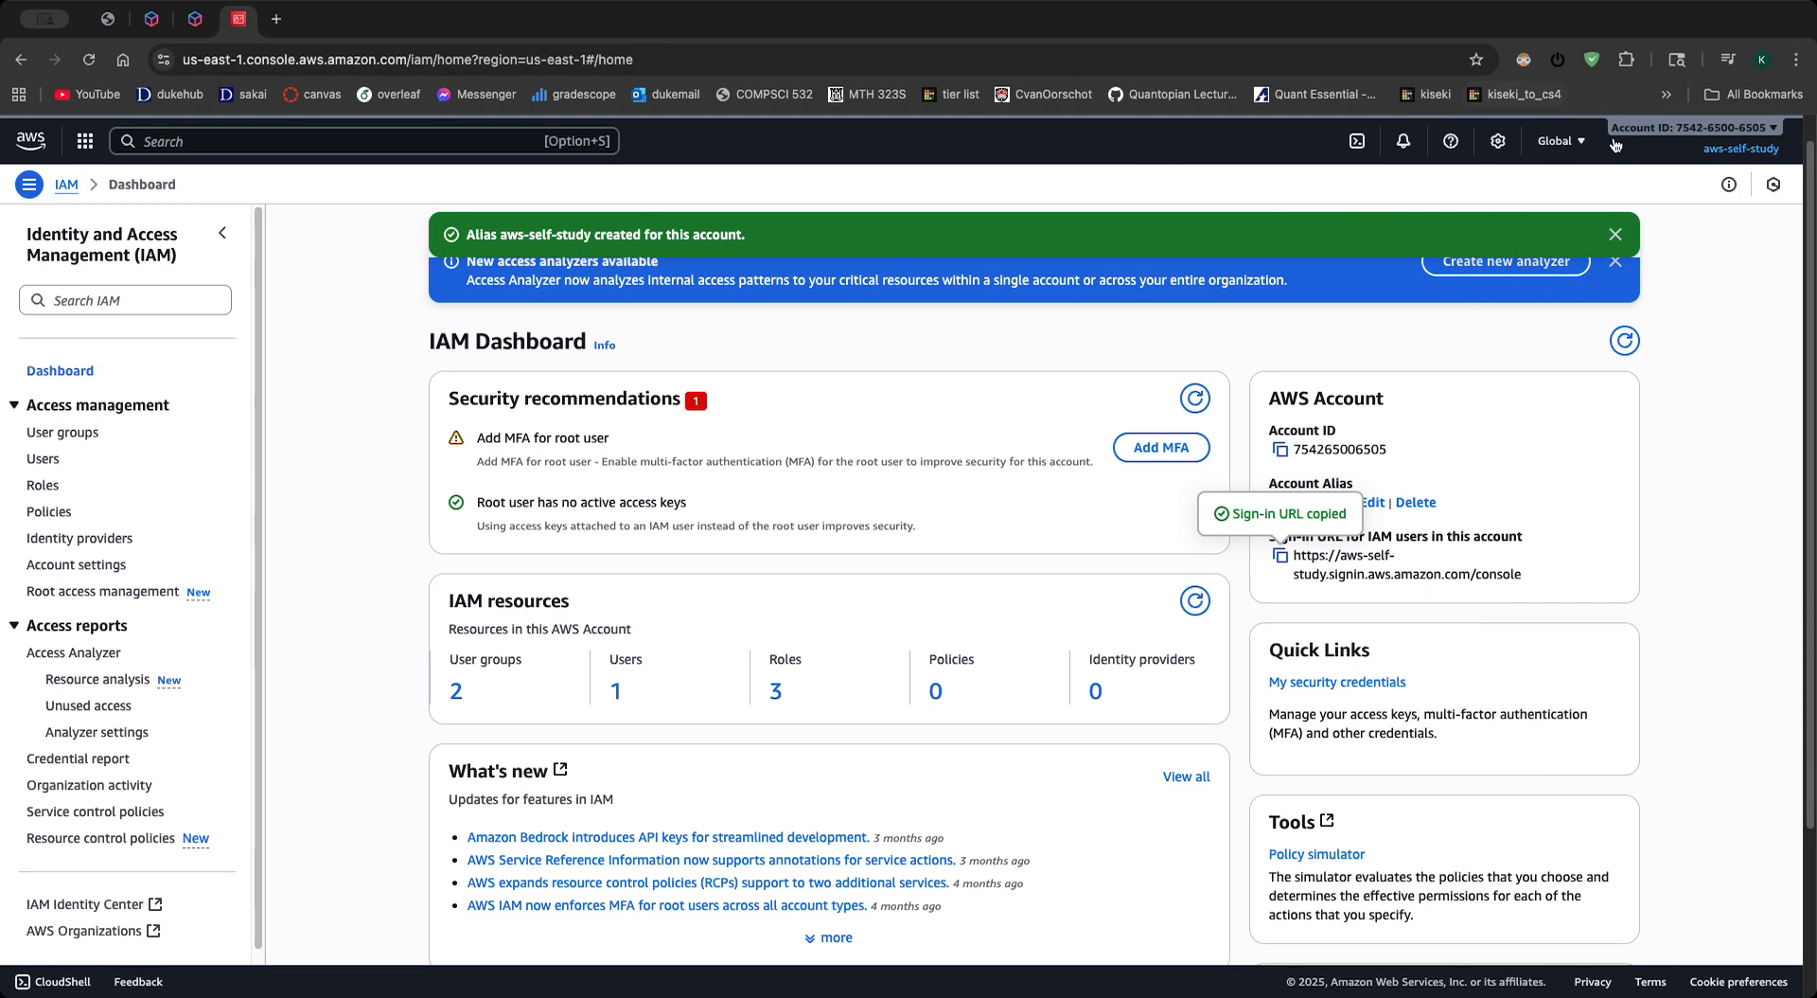
{"action": "left_click", "coordinate": [1740, 142]}
{"action": "left_click", "coordinate": [1668, 650]}
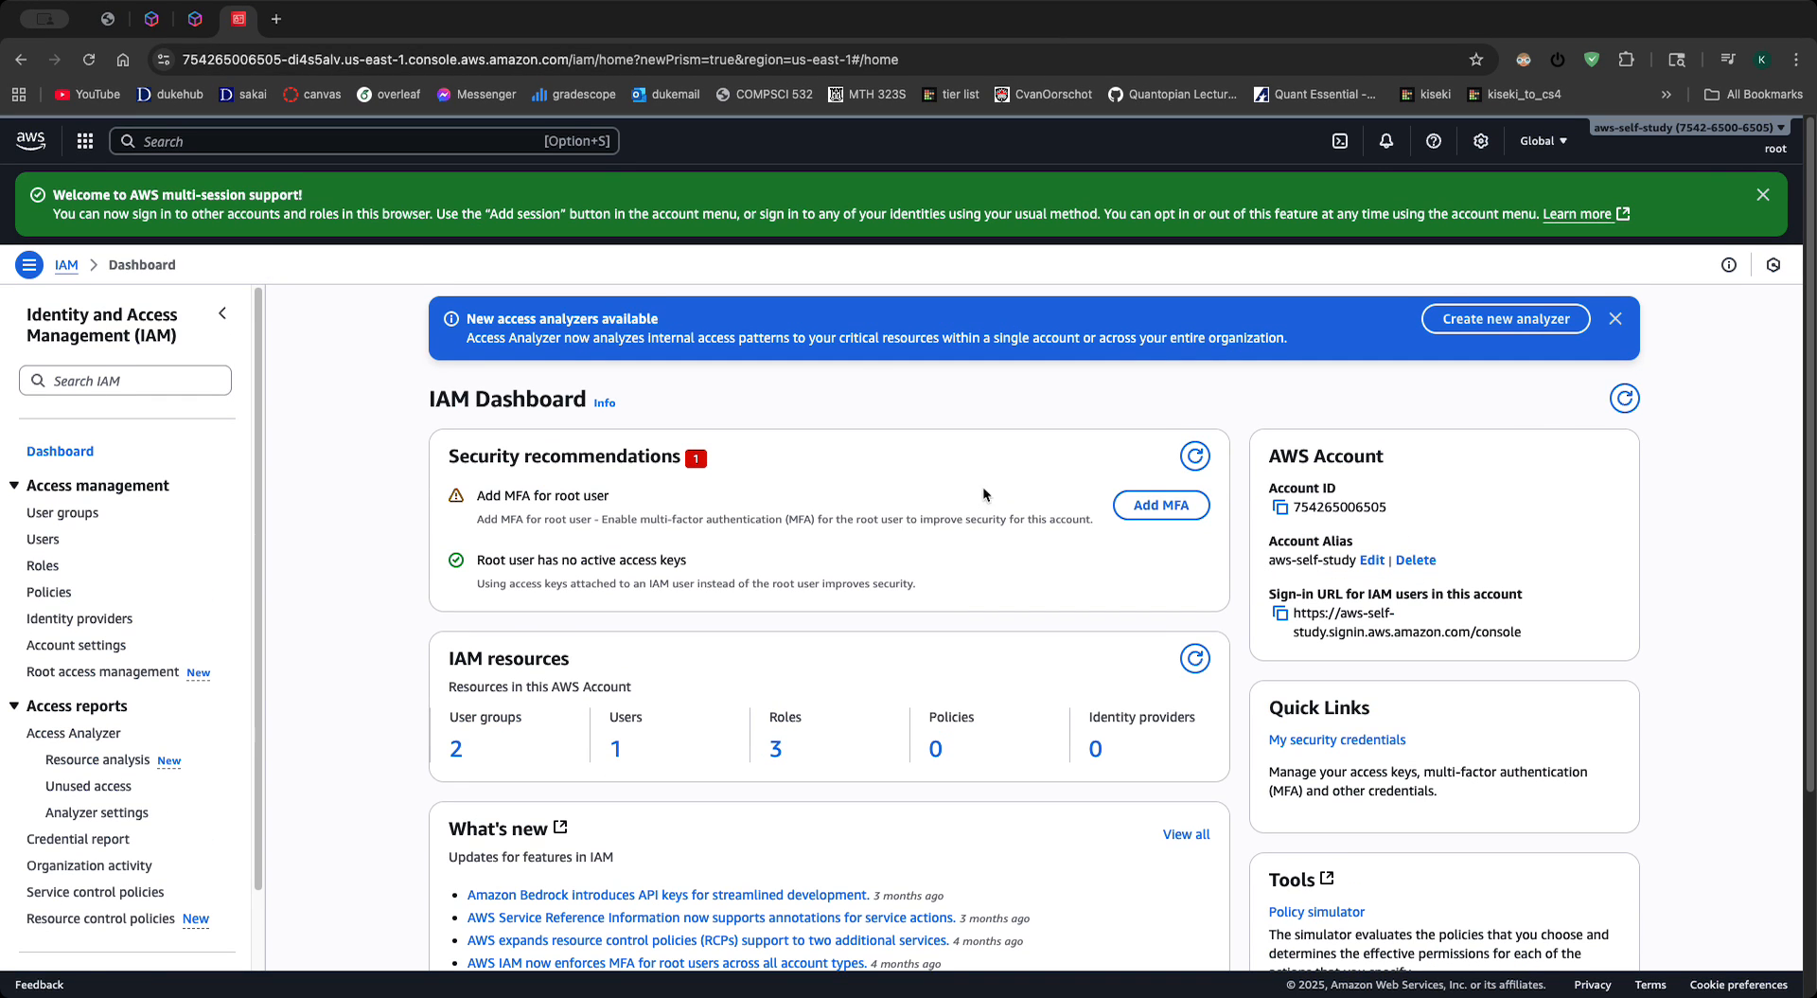
{"action": "left_click", "coordinate": [1762, 151]}
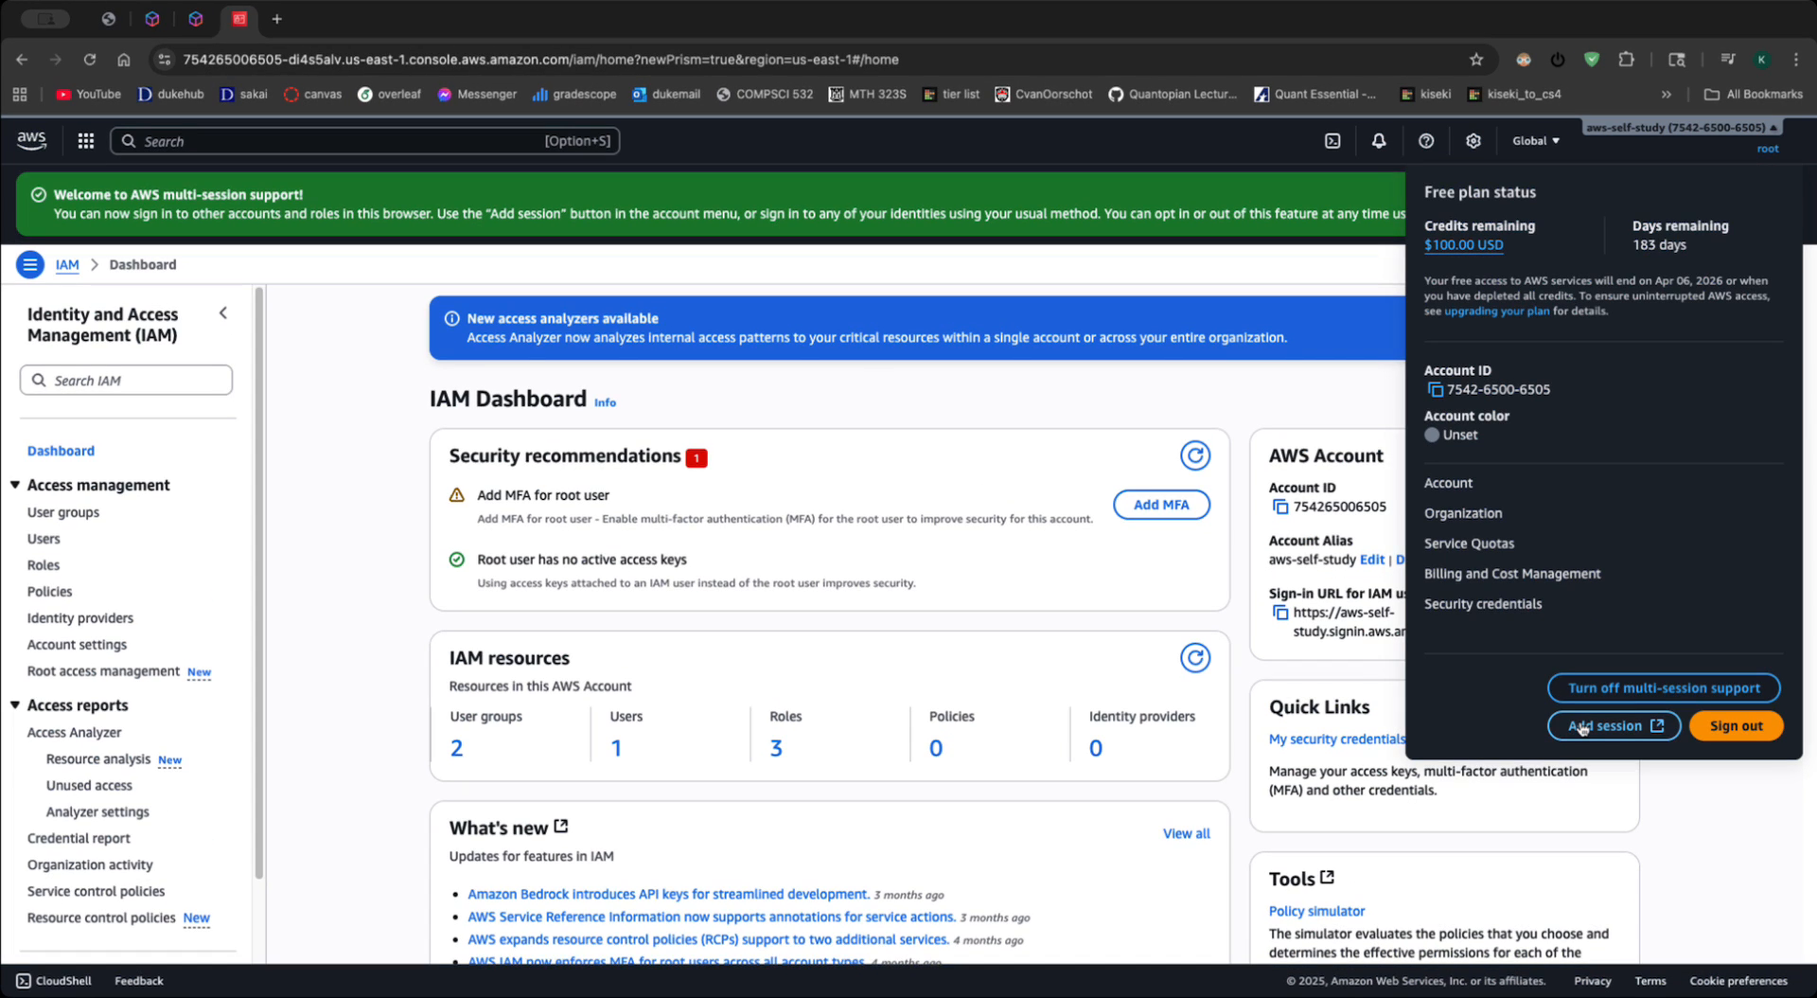
{"action": "left_click", "coordinate": [1552, 727]}
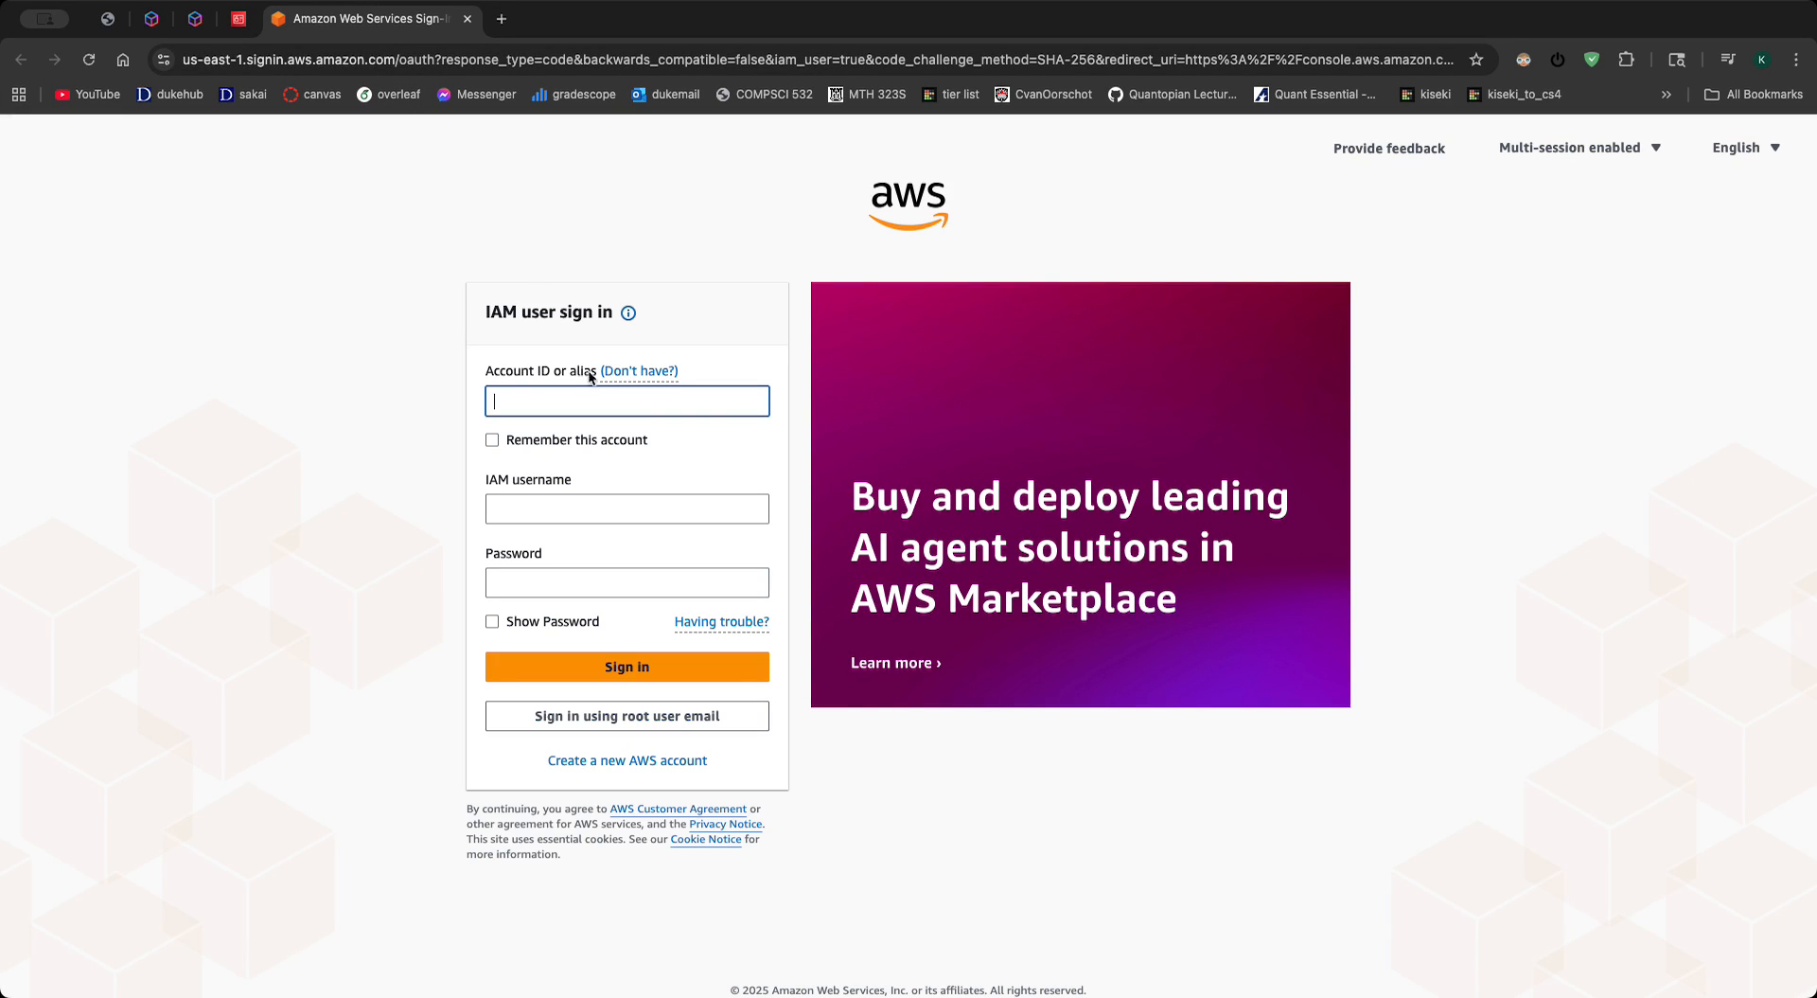
{"action": "key", "text": "super+v"}
{"action": "key", "text": "super+z"}
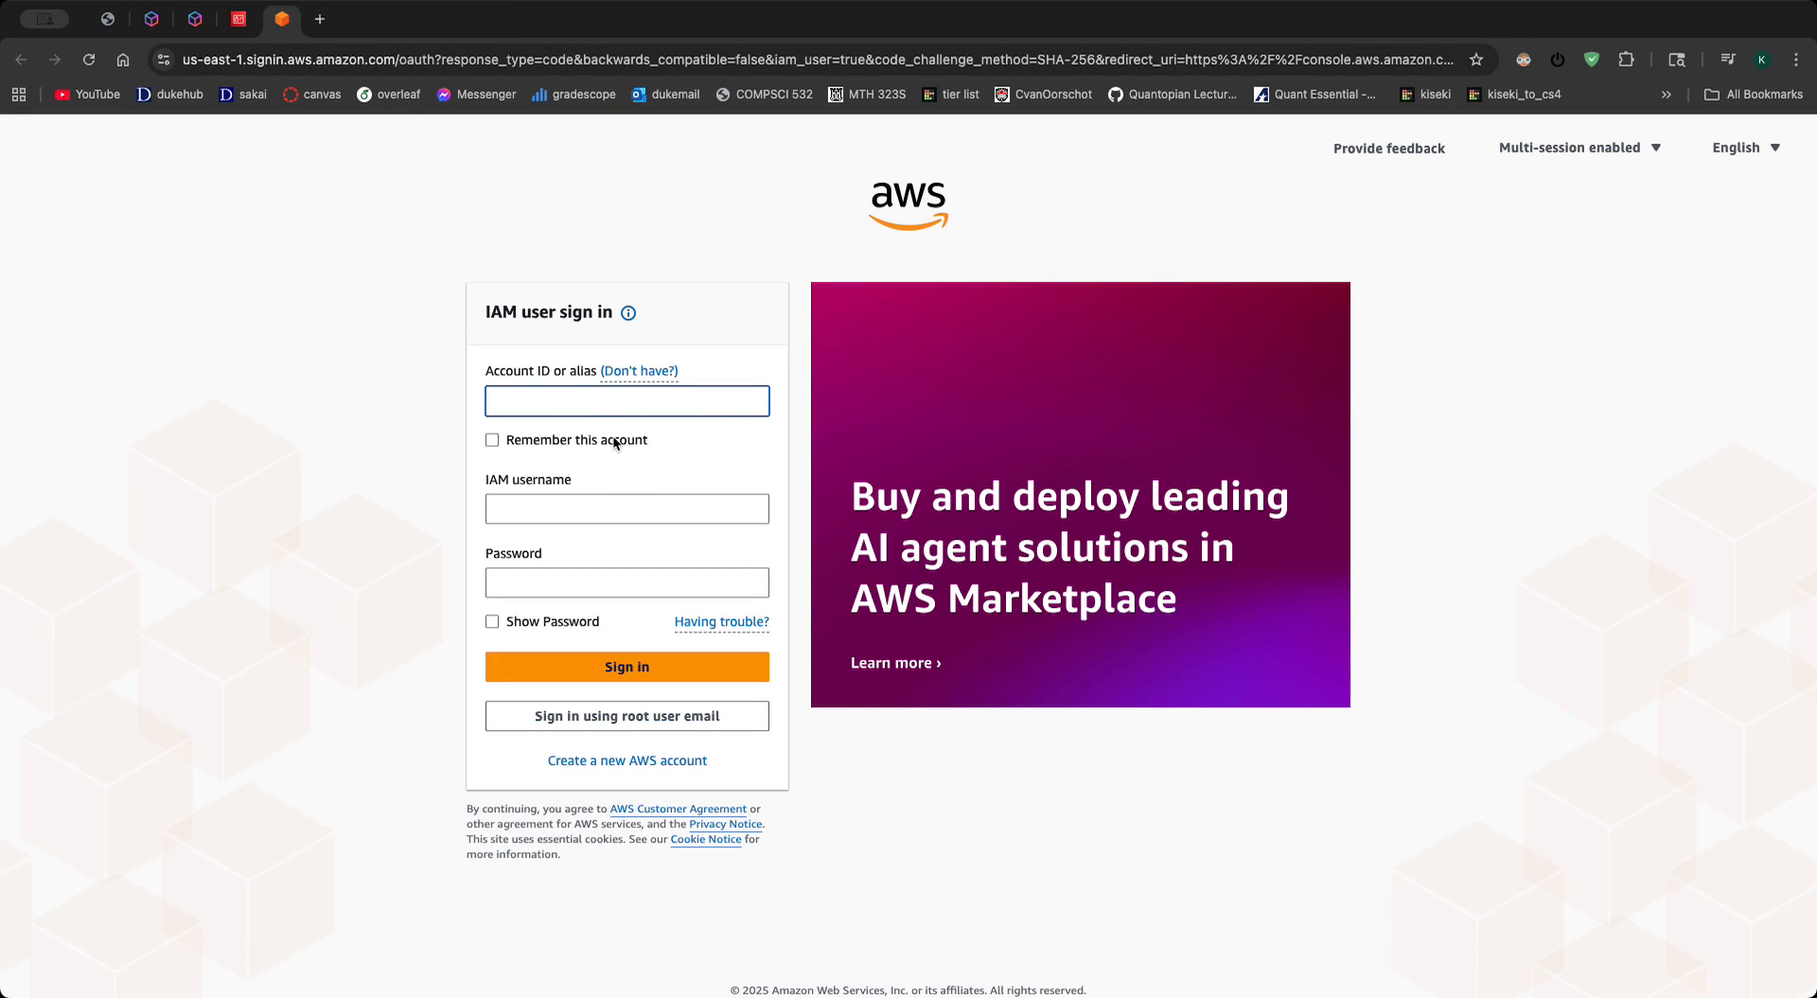
{"action": "key", "text": "super+v"}
{"action": "key", "text": "shift+Left"}
{"action": "key", "text": "shift+Left"}
{"action": "key", "text": "shift+Left"}
{"action": "key", "text": "shift+Left"}
{"action": "key", "text": "shift+Left"}
{"action": "key", "text": "shift+Left"}
{"action": "key", "text": "shift+Left"}
{"action": "key", "text": "shift+Left"}
{"action": "key", "text": "shift+Left"}
{"action": "key", "text": "shift+Left"}
{"action": "key", "text": "shift+Left"}
{"action": "key", "text": "shift+Left"}
{"action": "key", "text": "shift+Left"}
{"action": "key", "text": "shift+Left"}
{"action": "key", "text": "shift+Left"}
{"action": "key", "text": "shift+Left"}
{"action": "key", "text": "shift+Left"}
{"action": "key", "text": "shift+Left"}
{"action": "key", "text": "shift+Left"}
{"action": "key", "text": "shift+Left"}
- Sign in to account alias aws-self-study as IAM user user-1 with the account password, declining the browser's offer to save it
{"action": "key", "text": "super+a"}
{"action": "type", "text": "aws-self-study"}
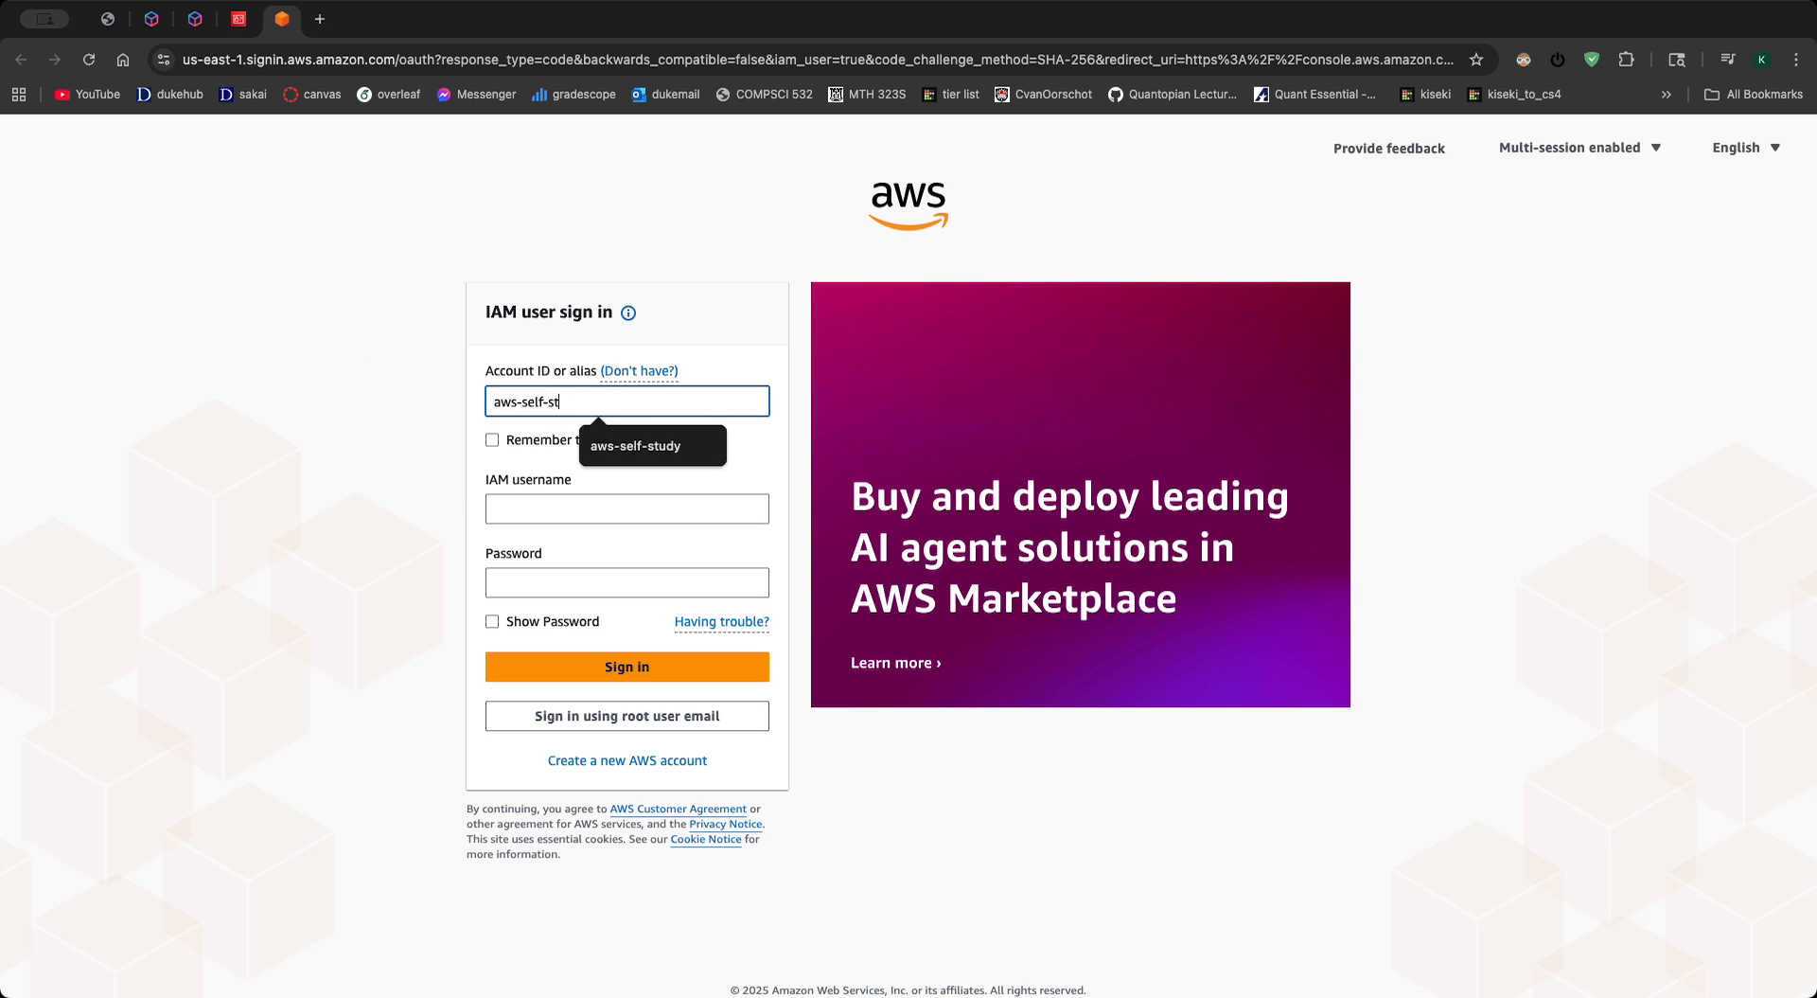
{"action": "left_click", "coordinate": [575, 511]}
{"action": "type", "text": "user-1"}
{"action": "left_click", "coordinate": [607, 594]}
{"action": "type", "text": "************"}
{"action": "left_click", "coordinate": [718, 668]}
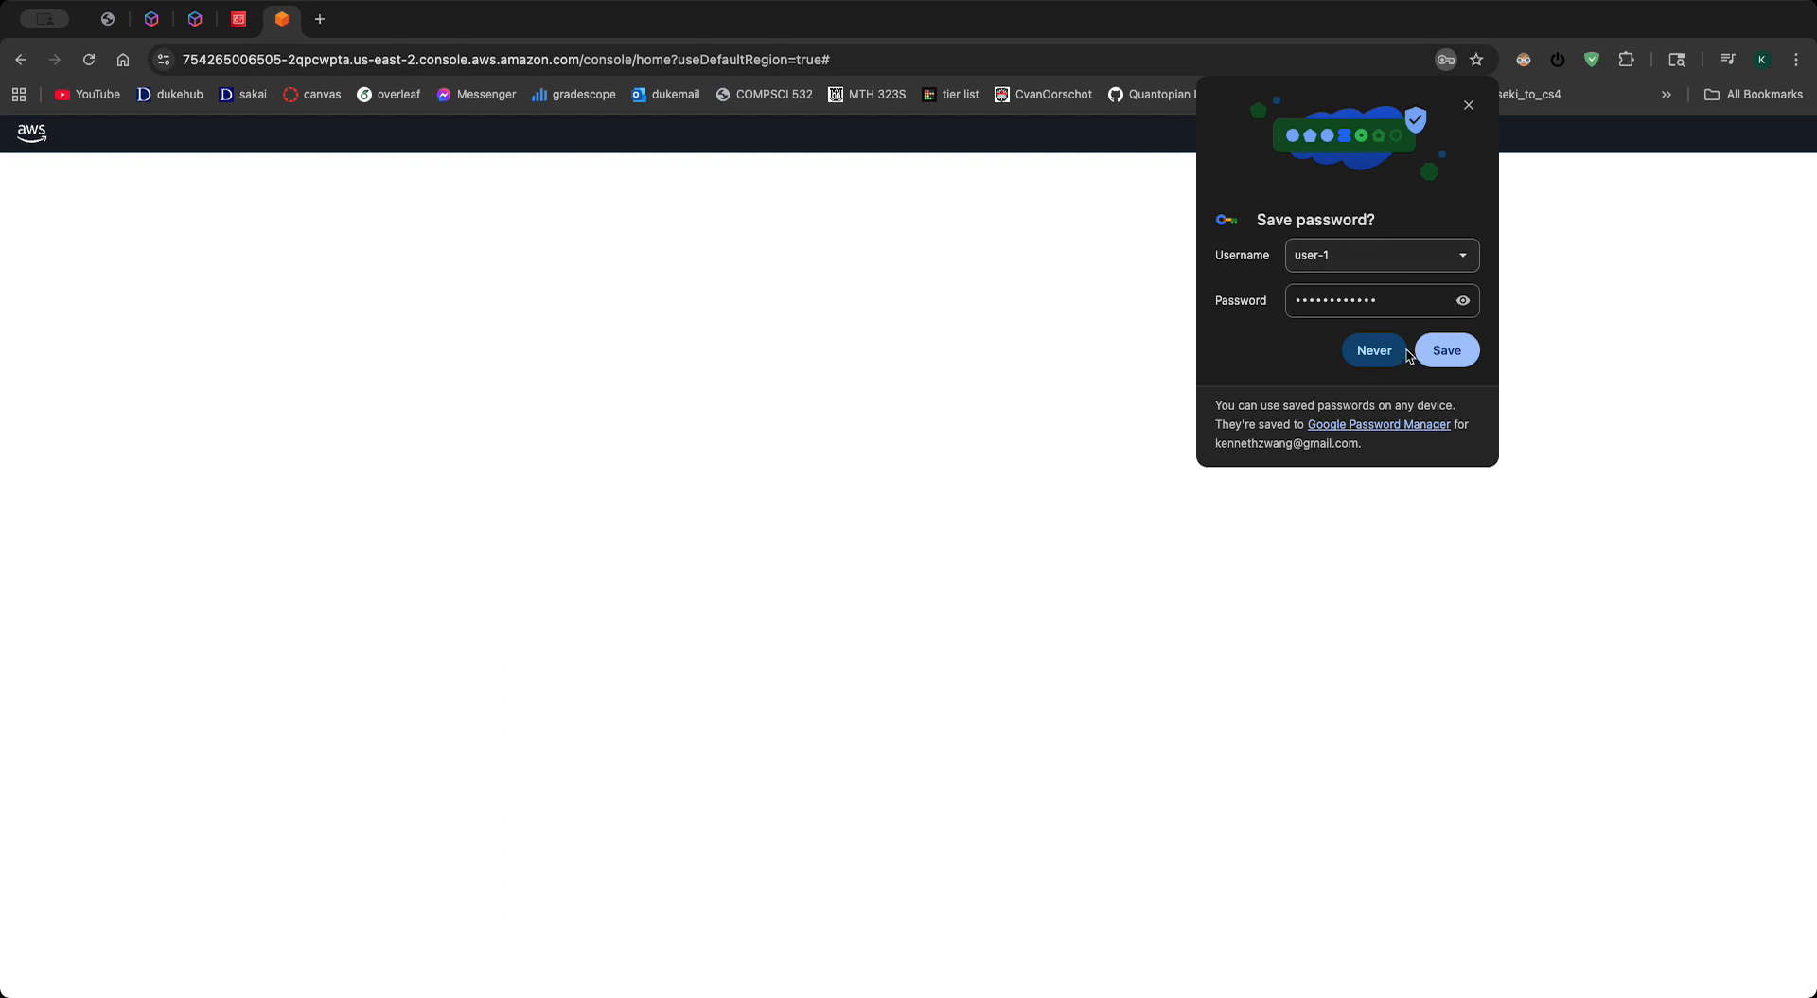
{"action": "left_click", "coordinate": [1374, 350]}
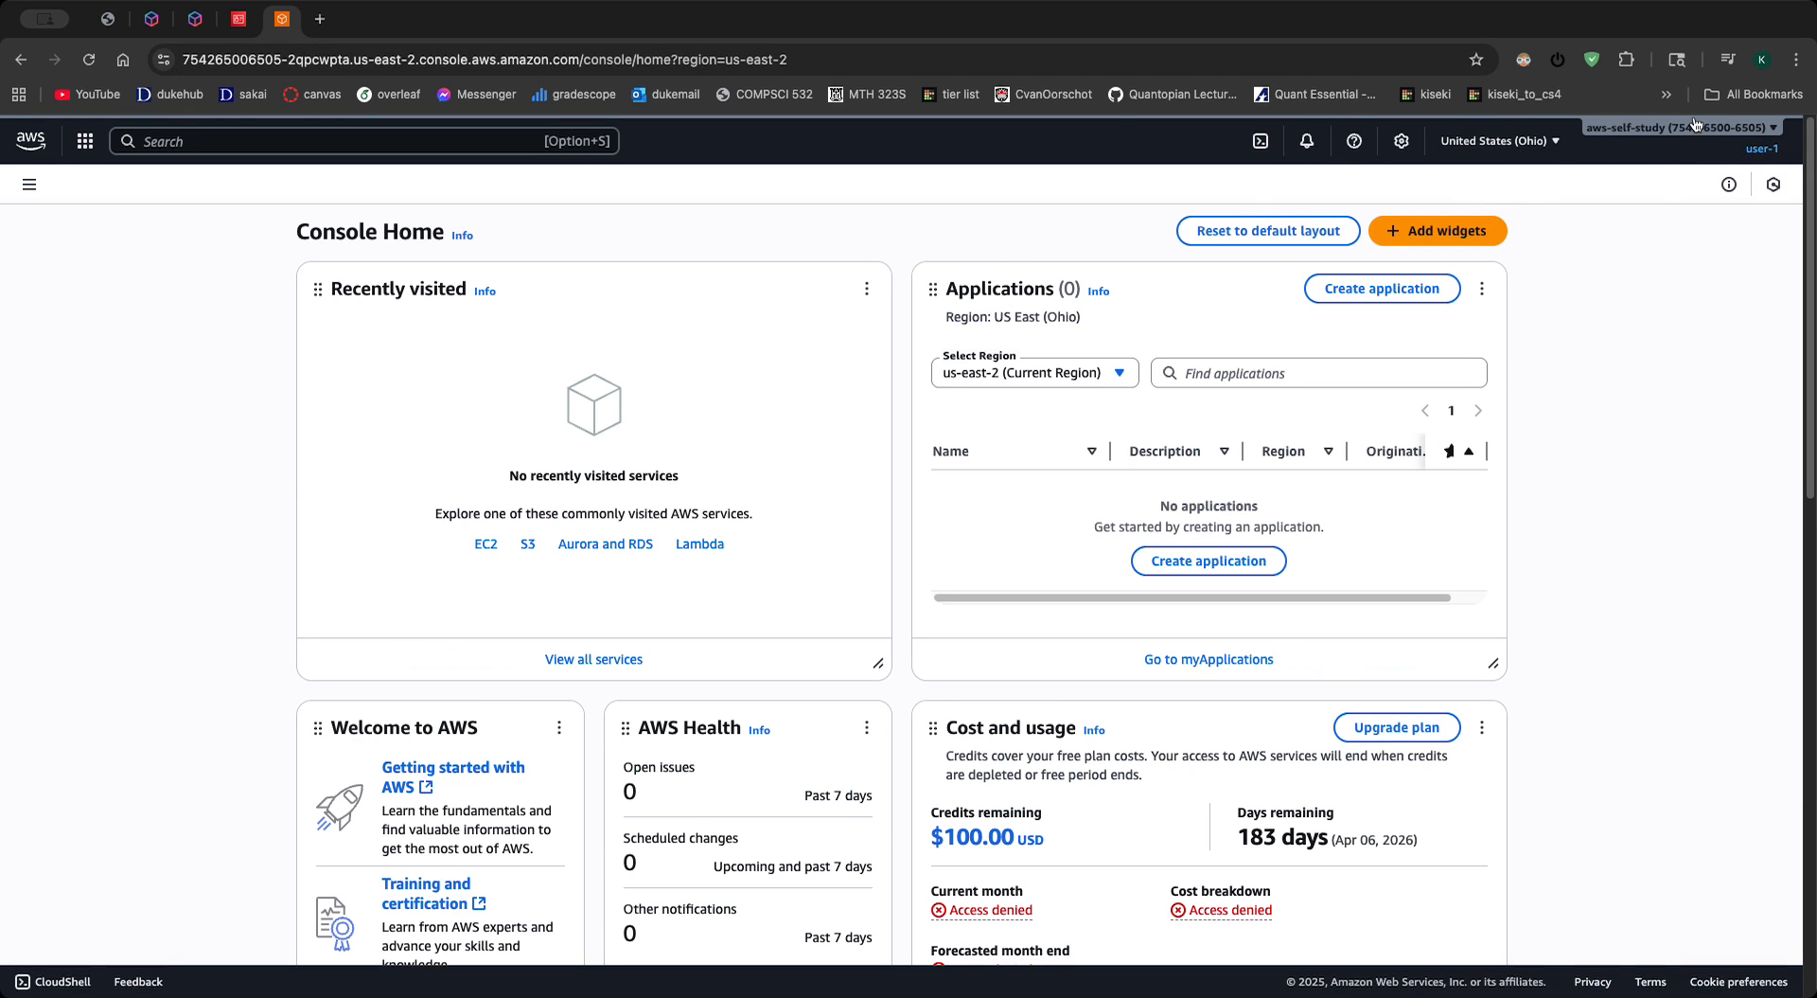
- Look over user-1's Console Home and account sessions, comparing it with the root session's IAM dashboard
{"action": "scroll", "coordinate": [904, 426], "scroll_direction": "down", "scroll_amount": 10}
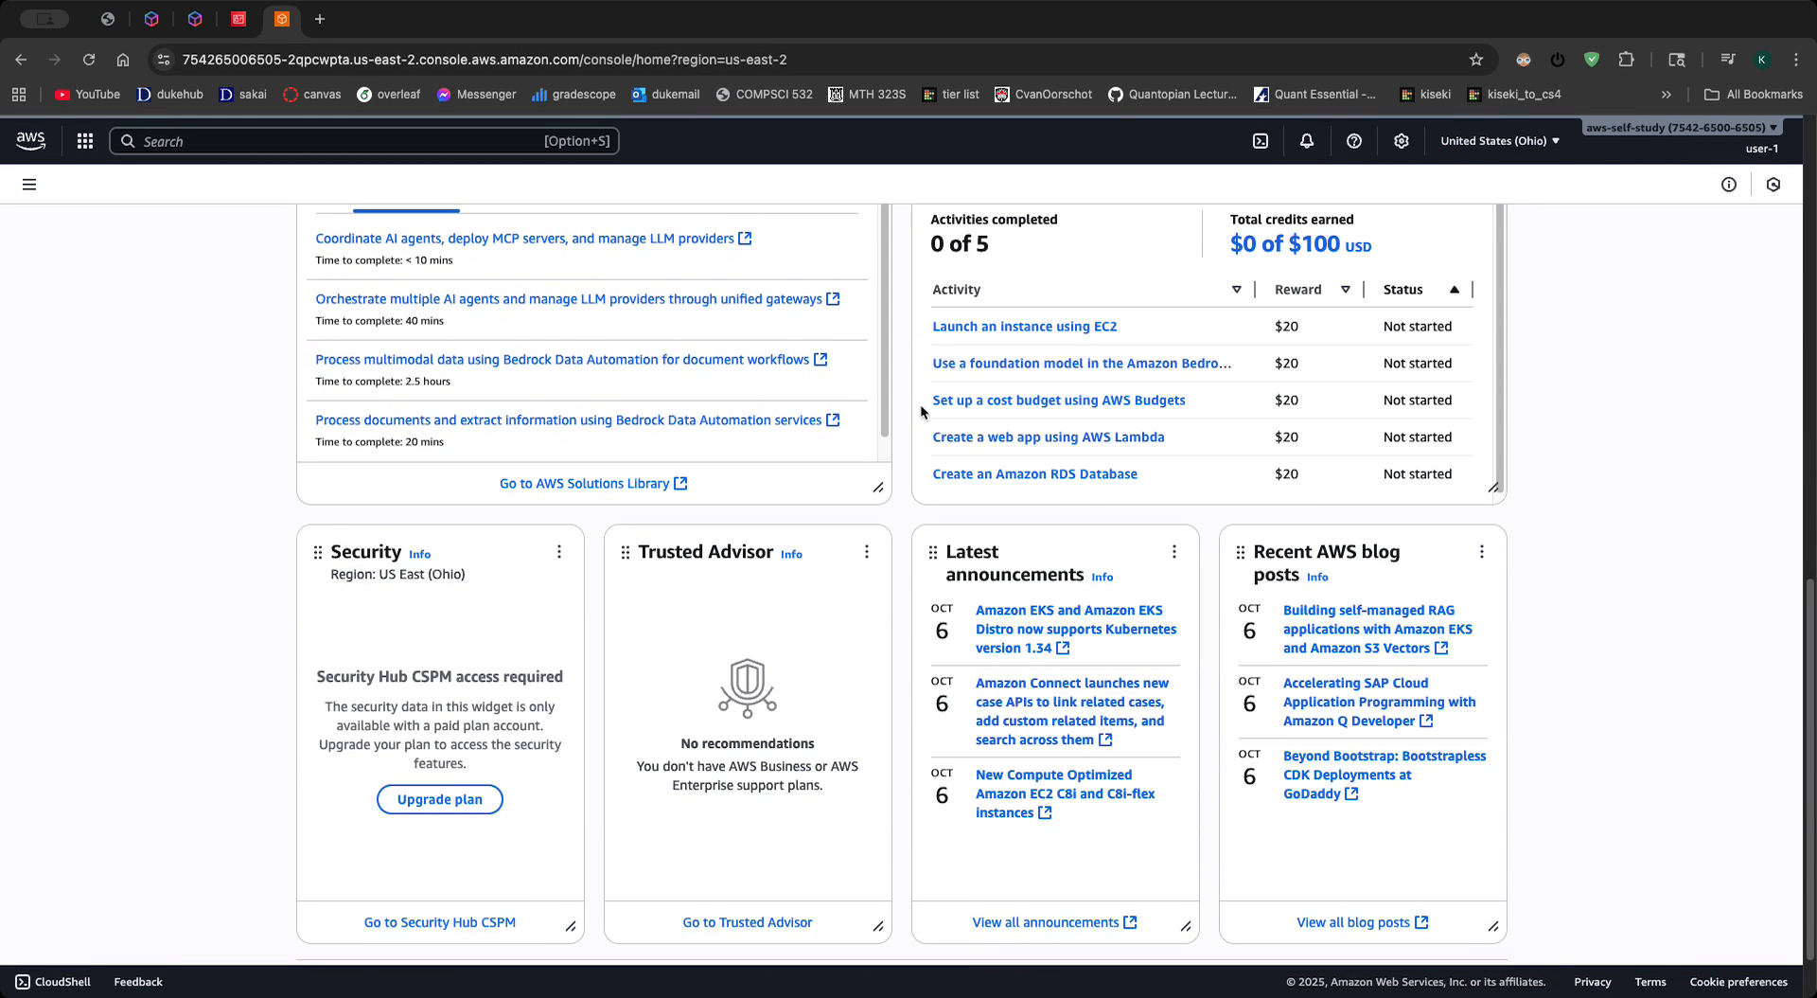
{"action": "scroll", "coordinate": [908, 421], "scroll_direction": "up", "scroll_amount": 10}
{"action": "scroll", "coordinate": [1003, 691], "scroll_direction": "down", "scroll_amount": 3}
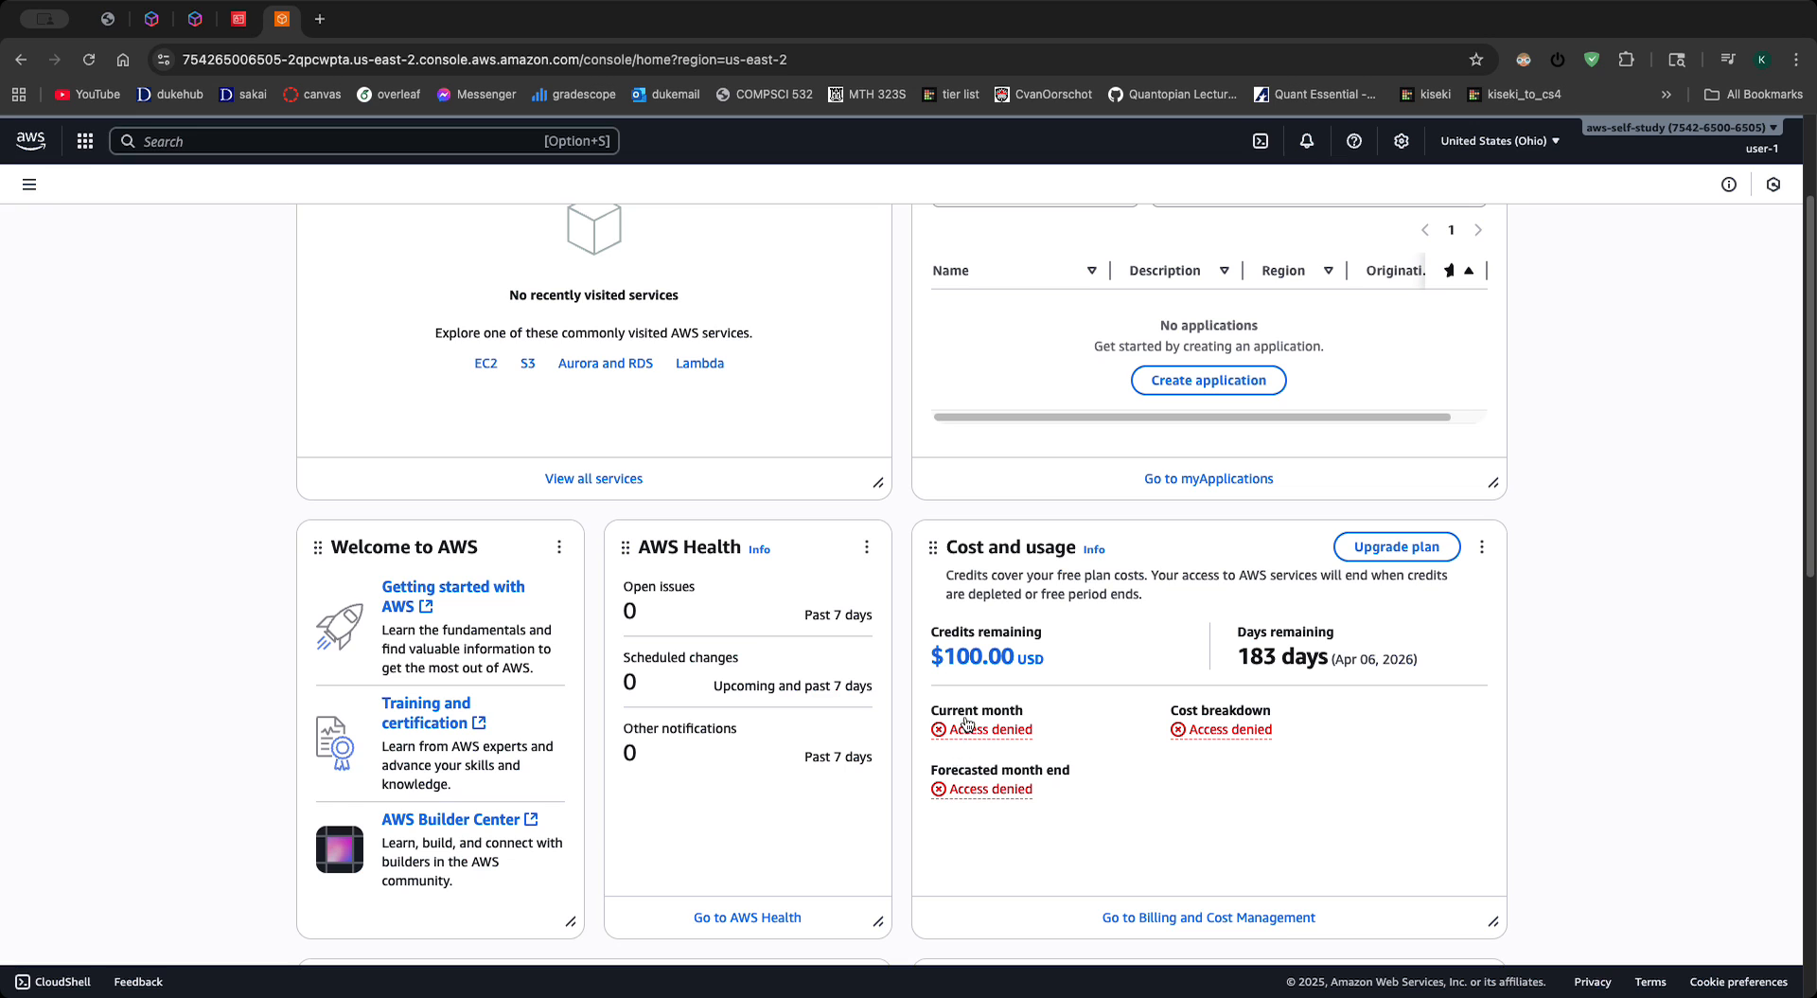
{"action": "scroll", "coordinate": [966, 663], "scroll_direction": "up", "scroll_amount": 3}
{"action": "left_click", "coordinate": [1746, 149]}
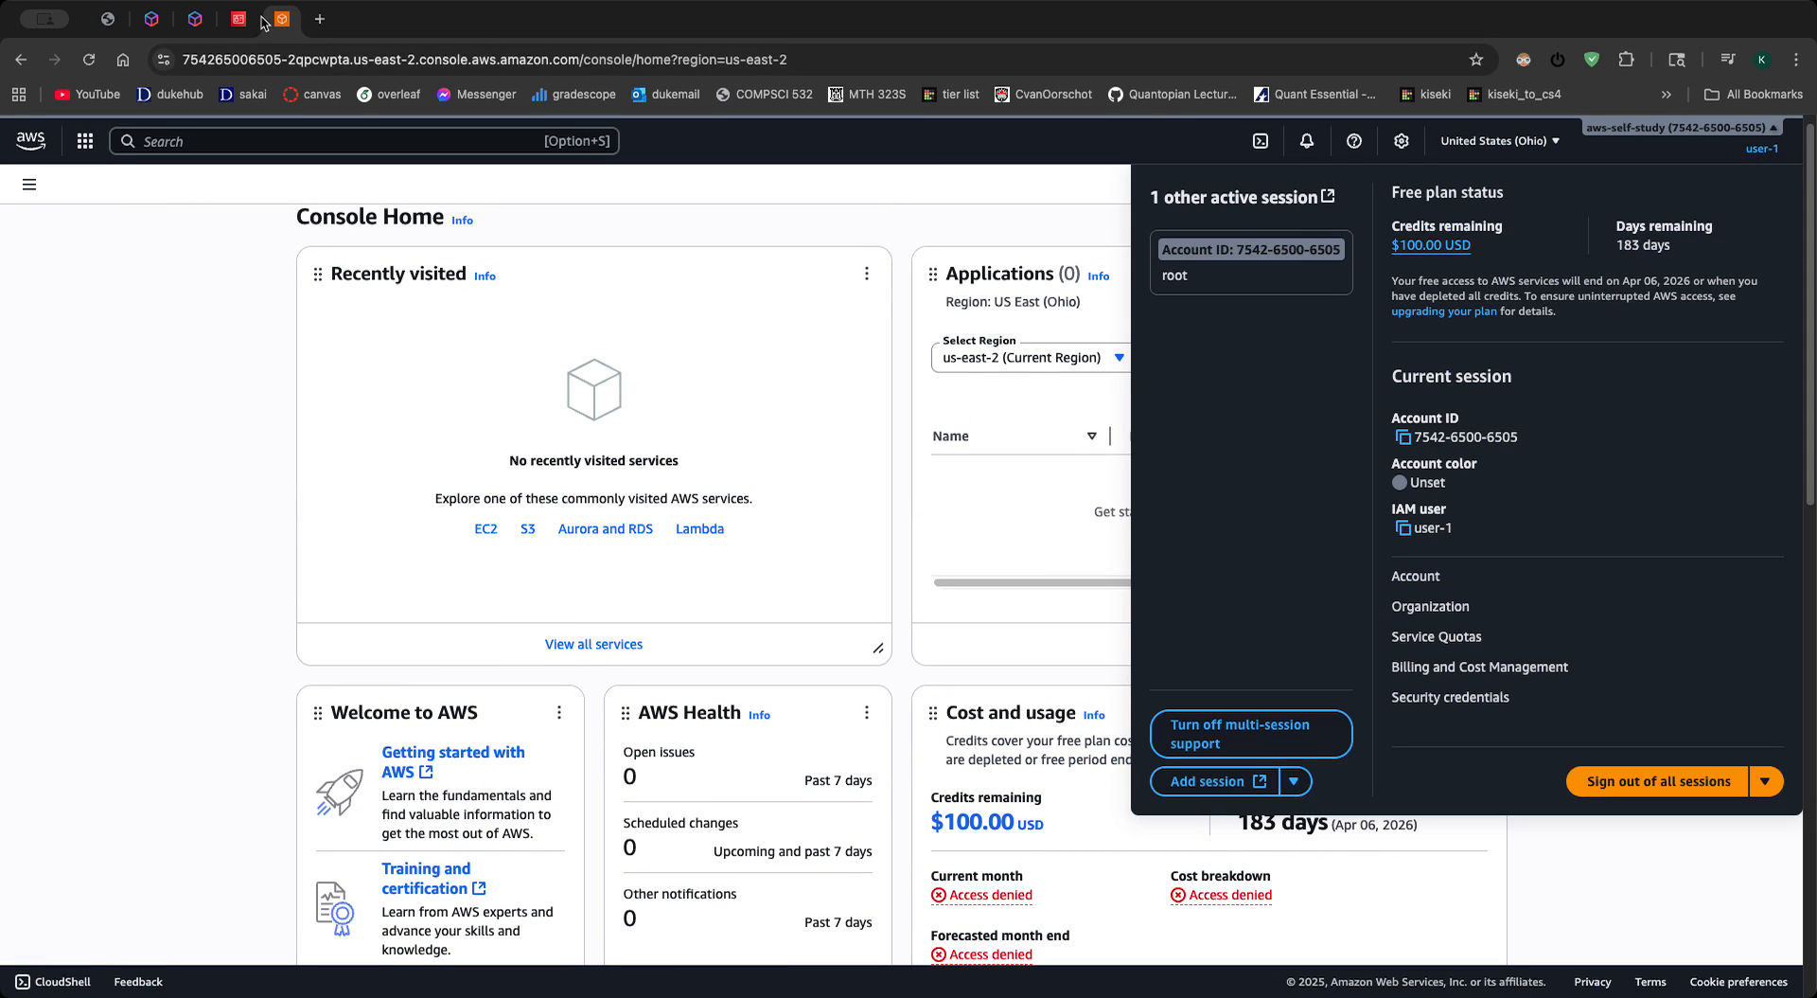
{"action": "left_click", "coordinate": [238, 19]}
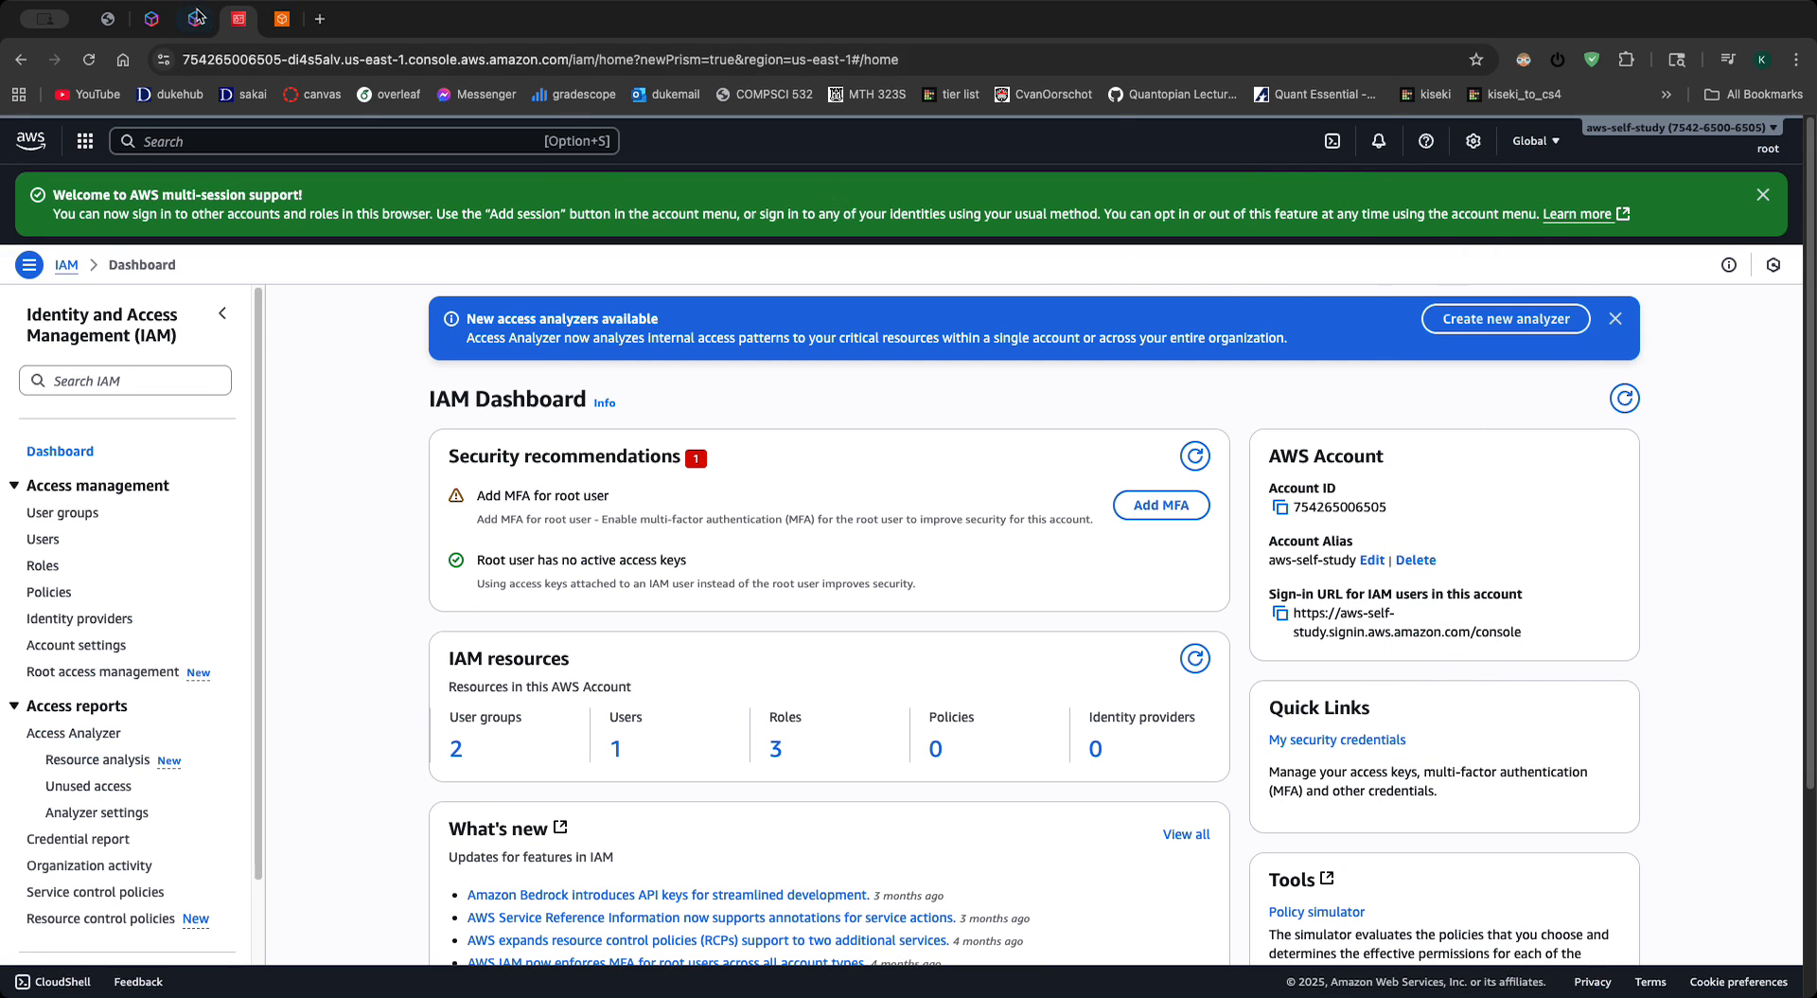
{"action": "left_click", "coordinate": [281, 19]}
- Examine the Console Home widgets, including cost and usage and security, and check the current session details for user-1
{"action": "left_click", "coordinate": [882, 620]}
{"action": "scroll", "coordinate": [937, 644], "scroll_direction": "down", "scroll_amount": 5}
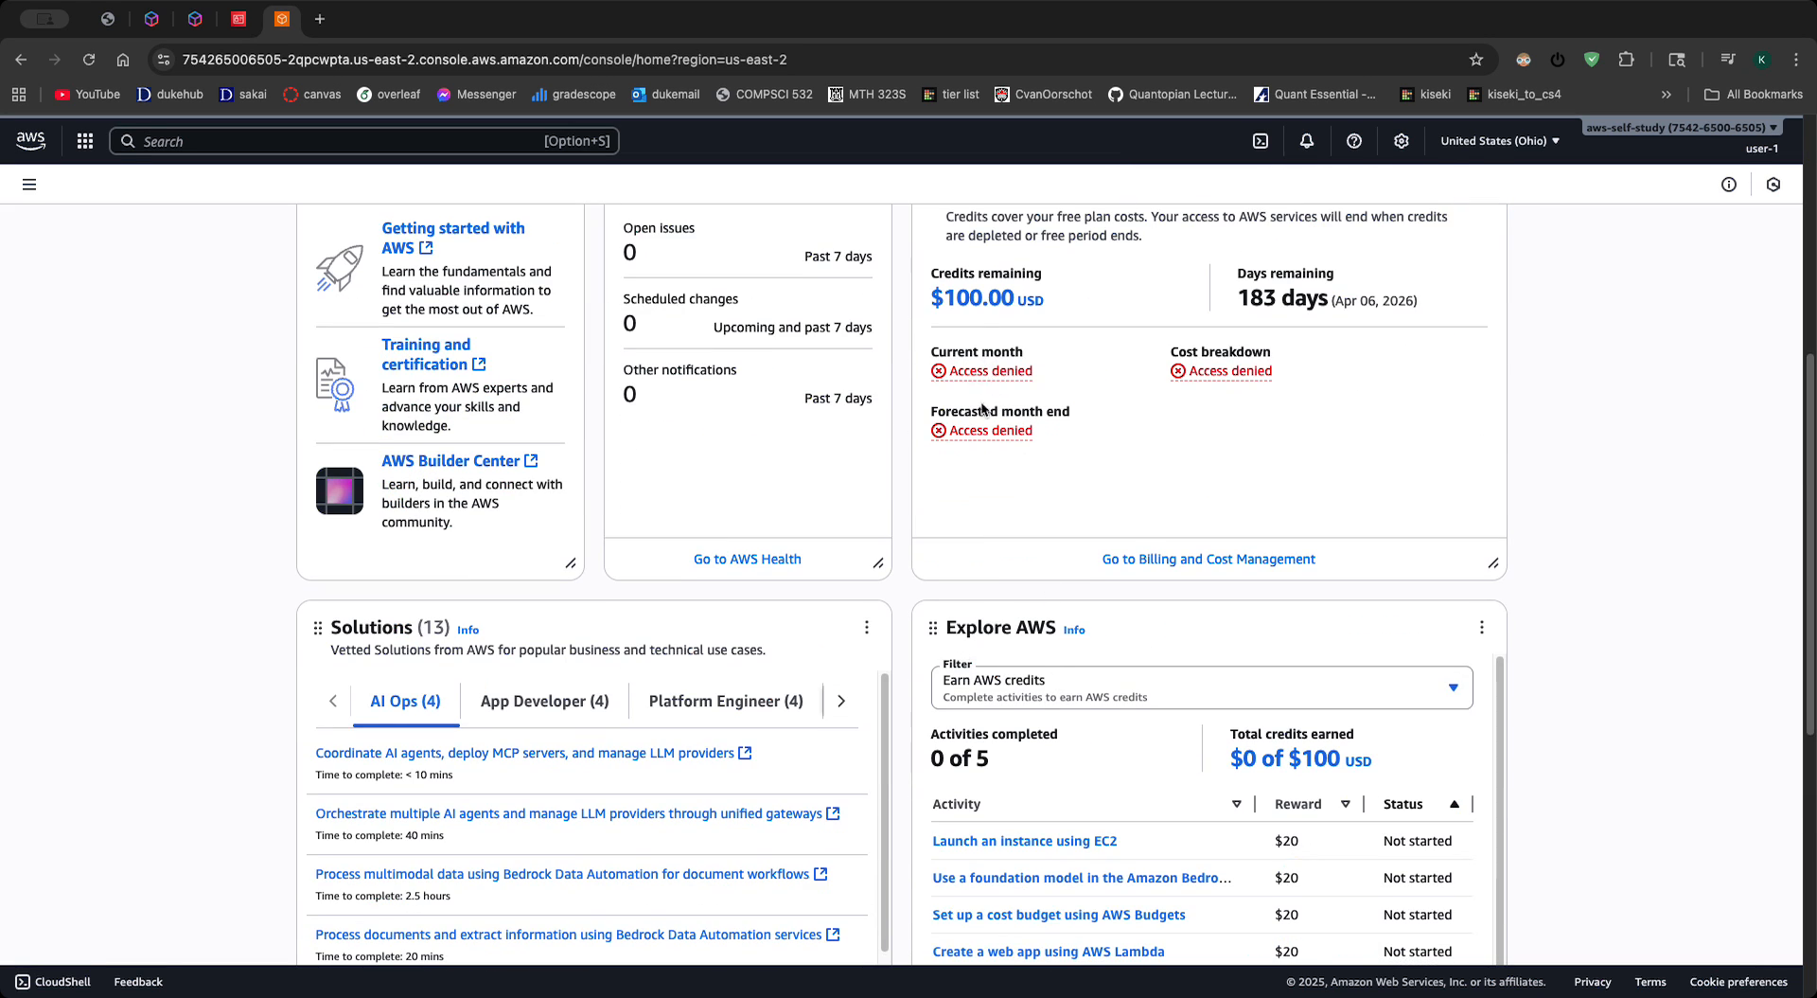
{"action": "scroll", "coordinate": [888, 416], "scroll_direction": "down", "scroll_amount": 1}
{"action": "scroll", "coordinate": [899, 417], "scroll_direction": "down", "scroll_amount": 4}
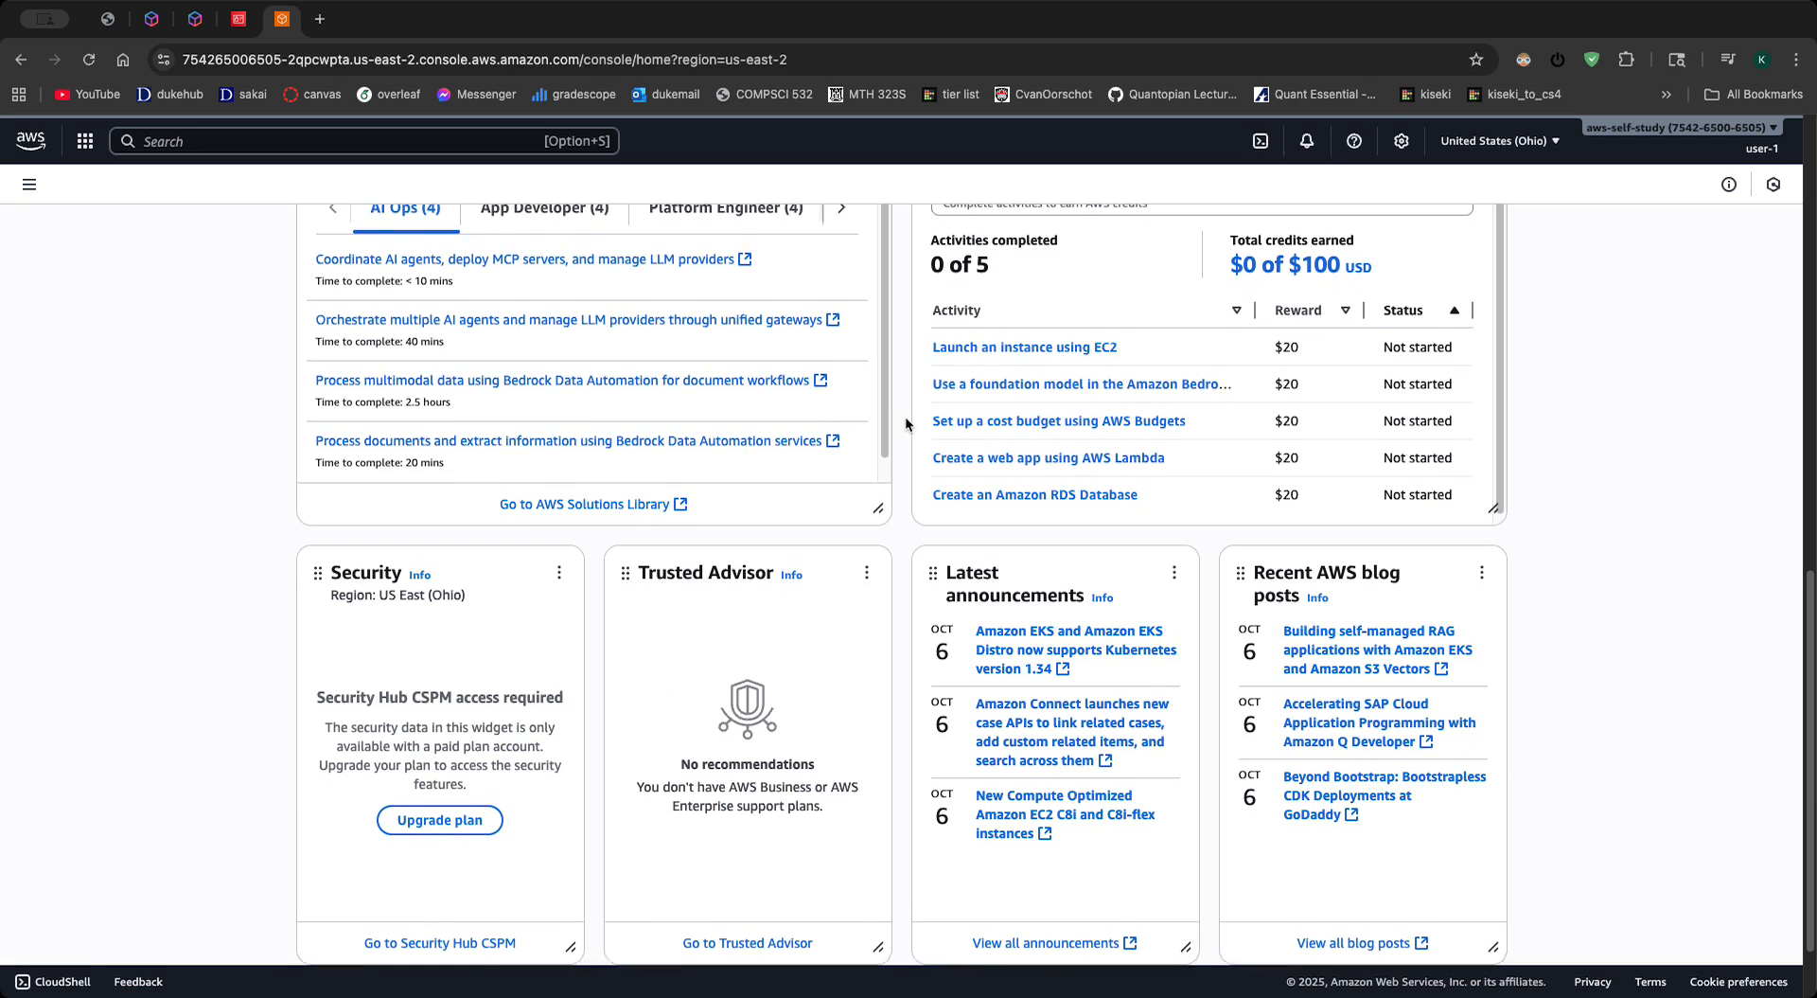
{"action": "scroll", "coordinate": [899, 412], "scroll_direction": "up", "scroll_amount": 8}
{"action": "scroll", "coordinate": [889, 401], "scroll_direction": "up", "scroll_amount": 2}
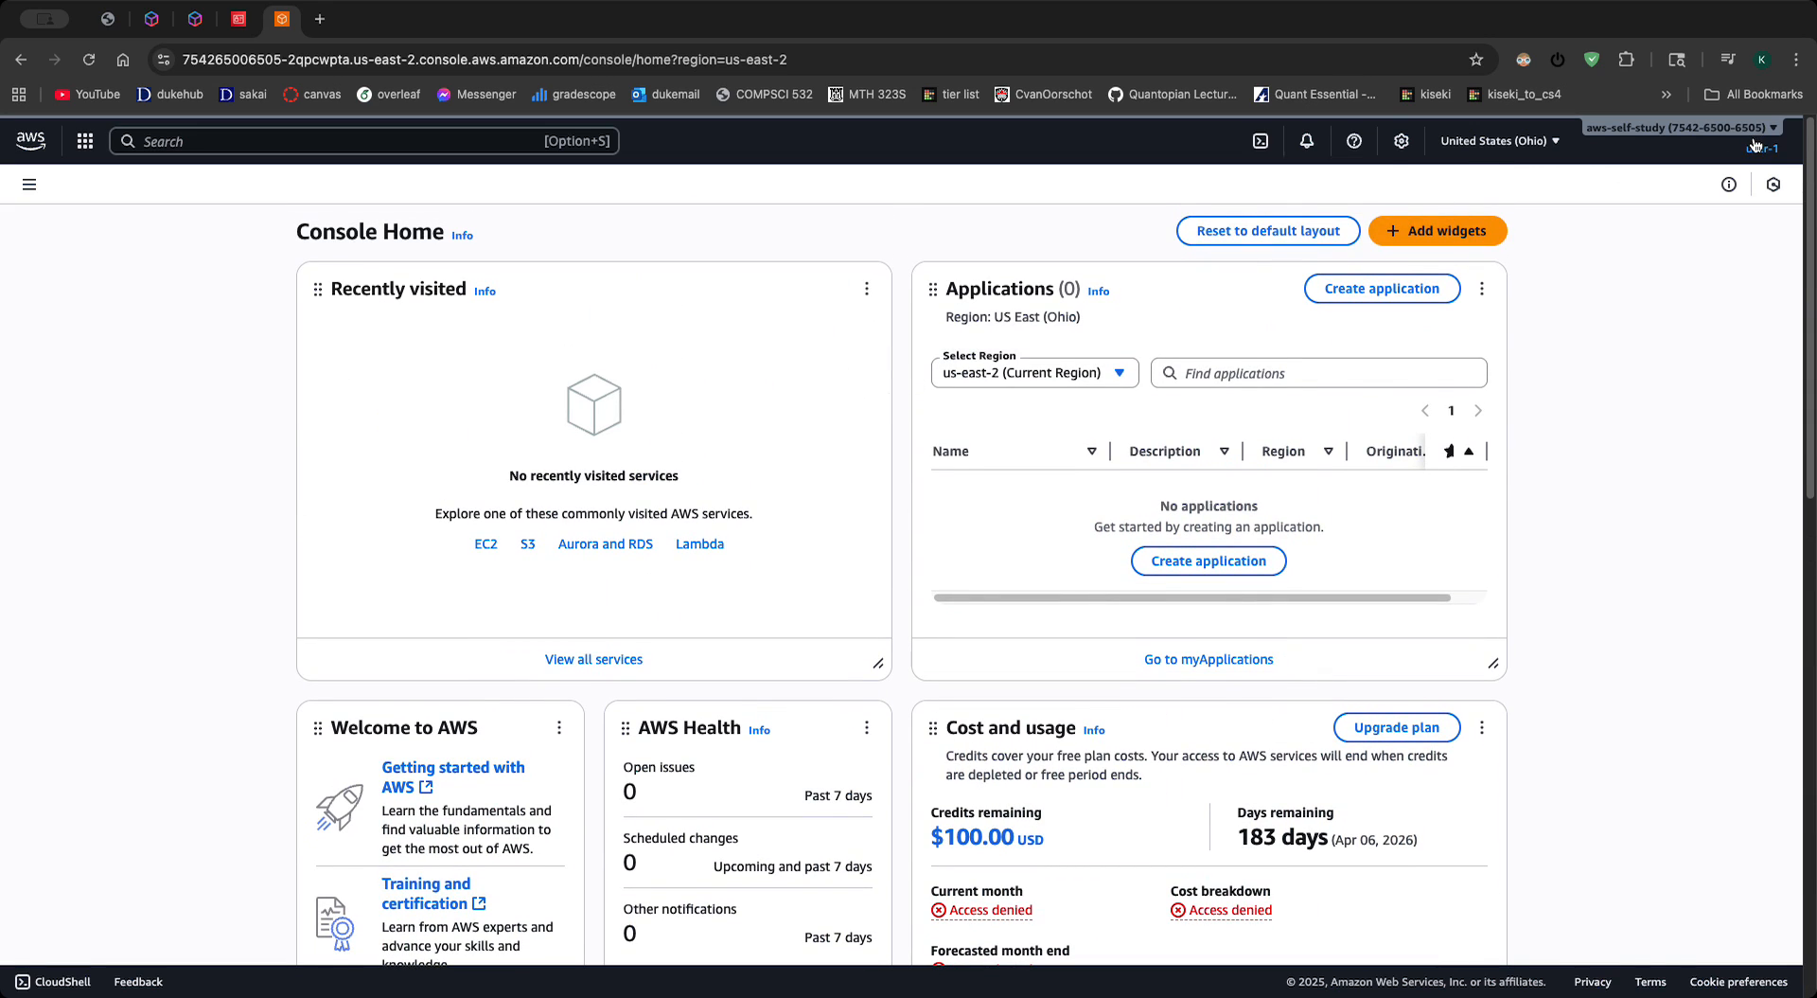
{"action": "scroll", "coordinate": [1738, 322], "scroll_direction": "down", "scroll_amount": 1}
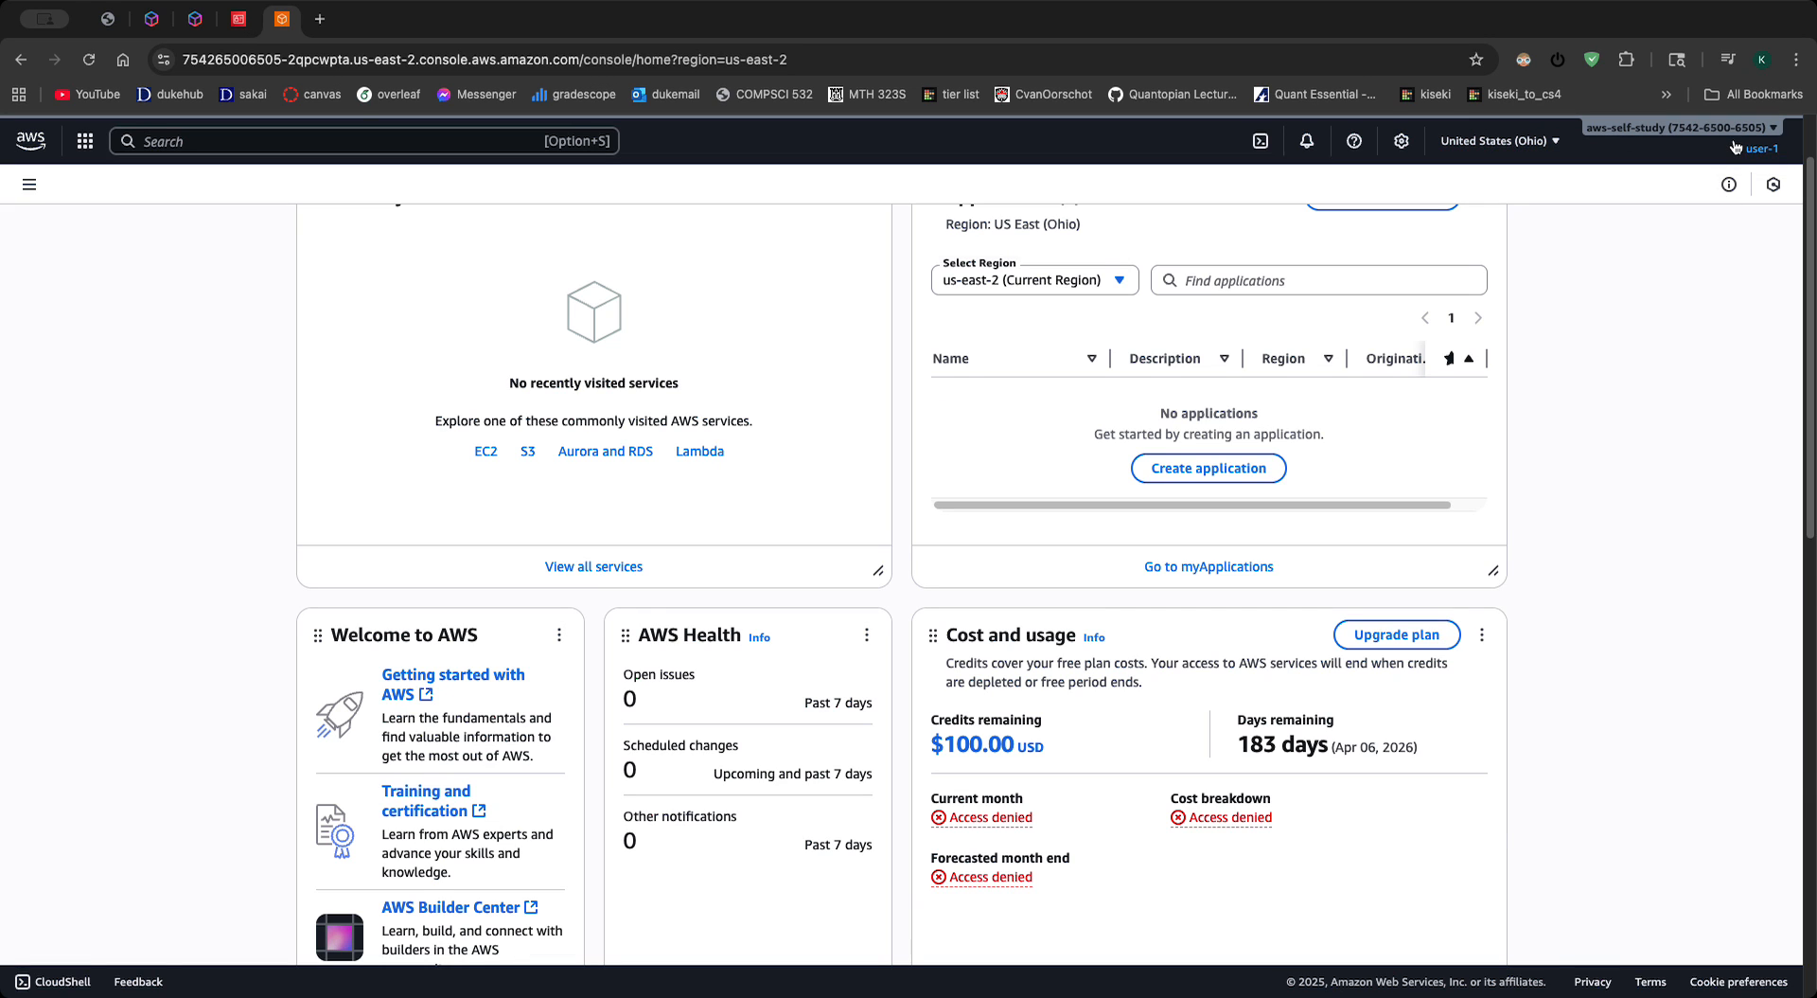
{"action": "left_click", "coordinate": [1736, 144]}
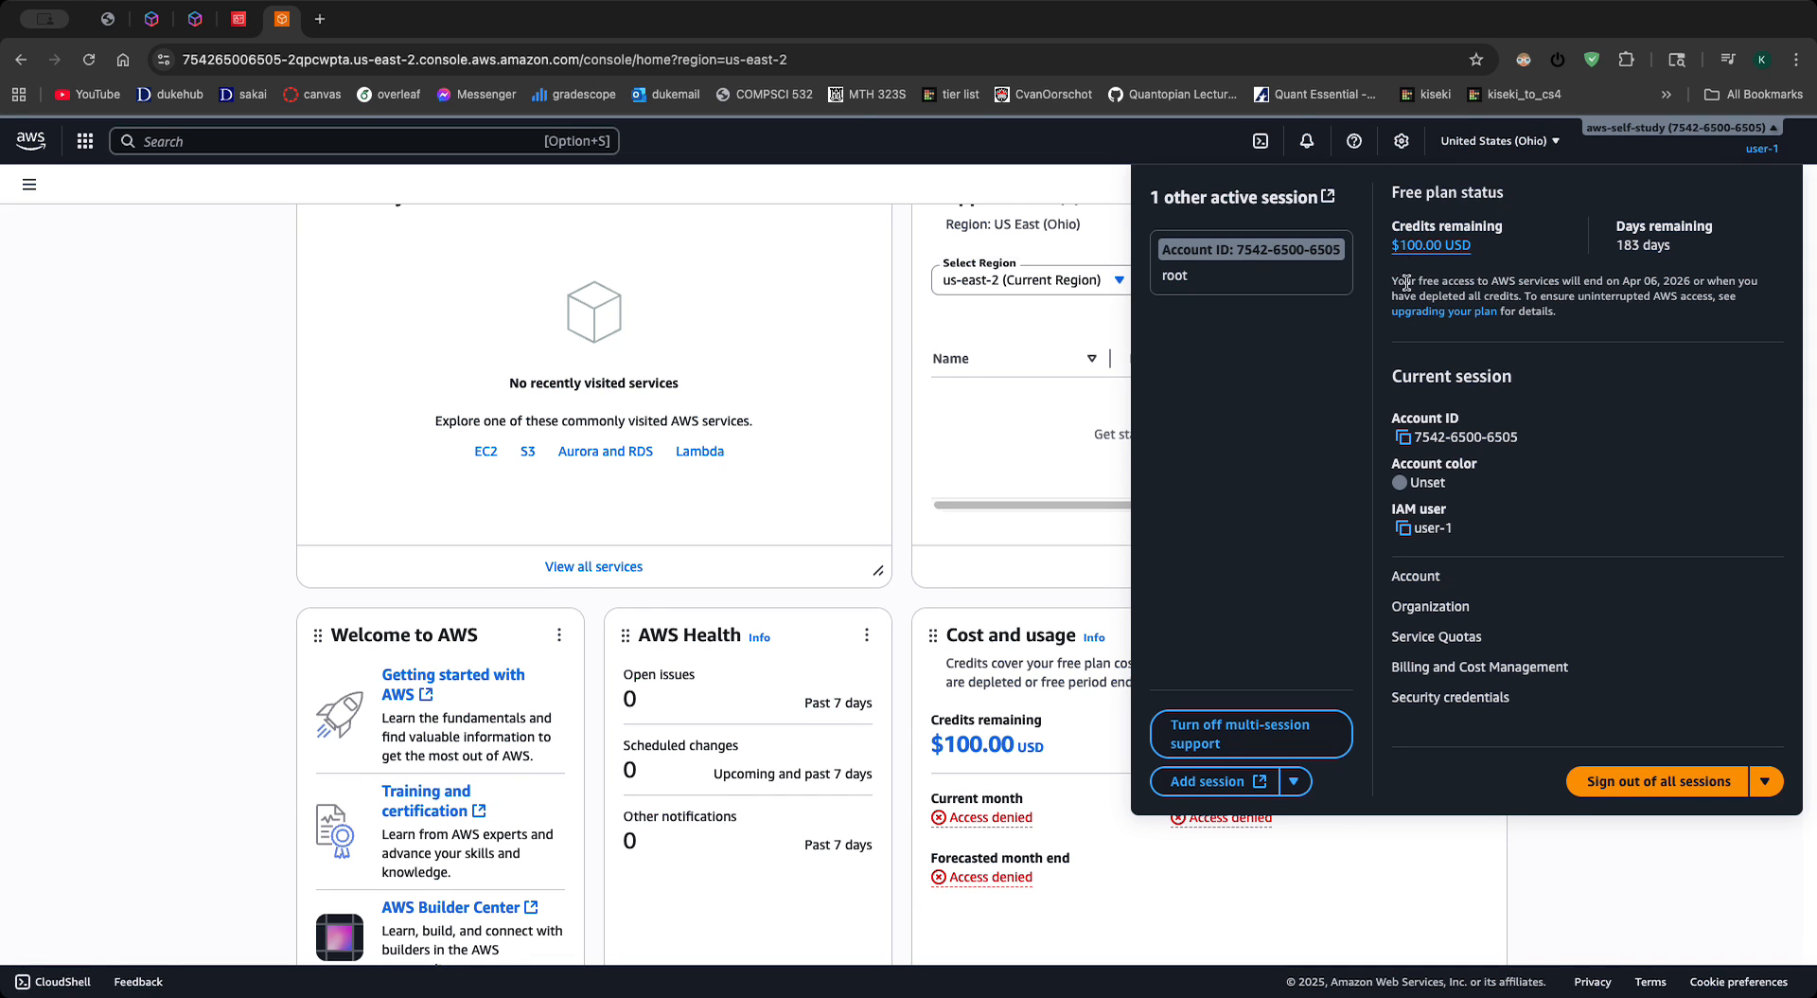
- Search the console services for iam and open the IAM dashboard in user-1's session
{"action": "left_click", "coordinate": [29, 184]}
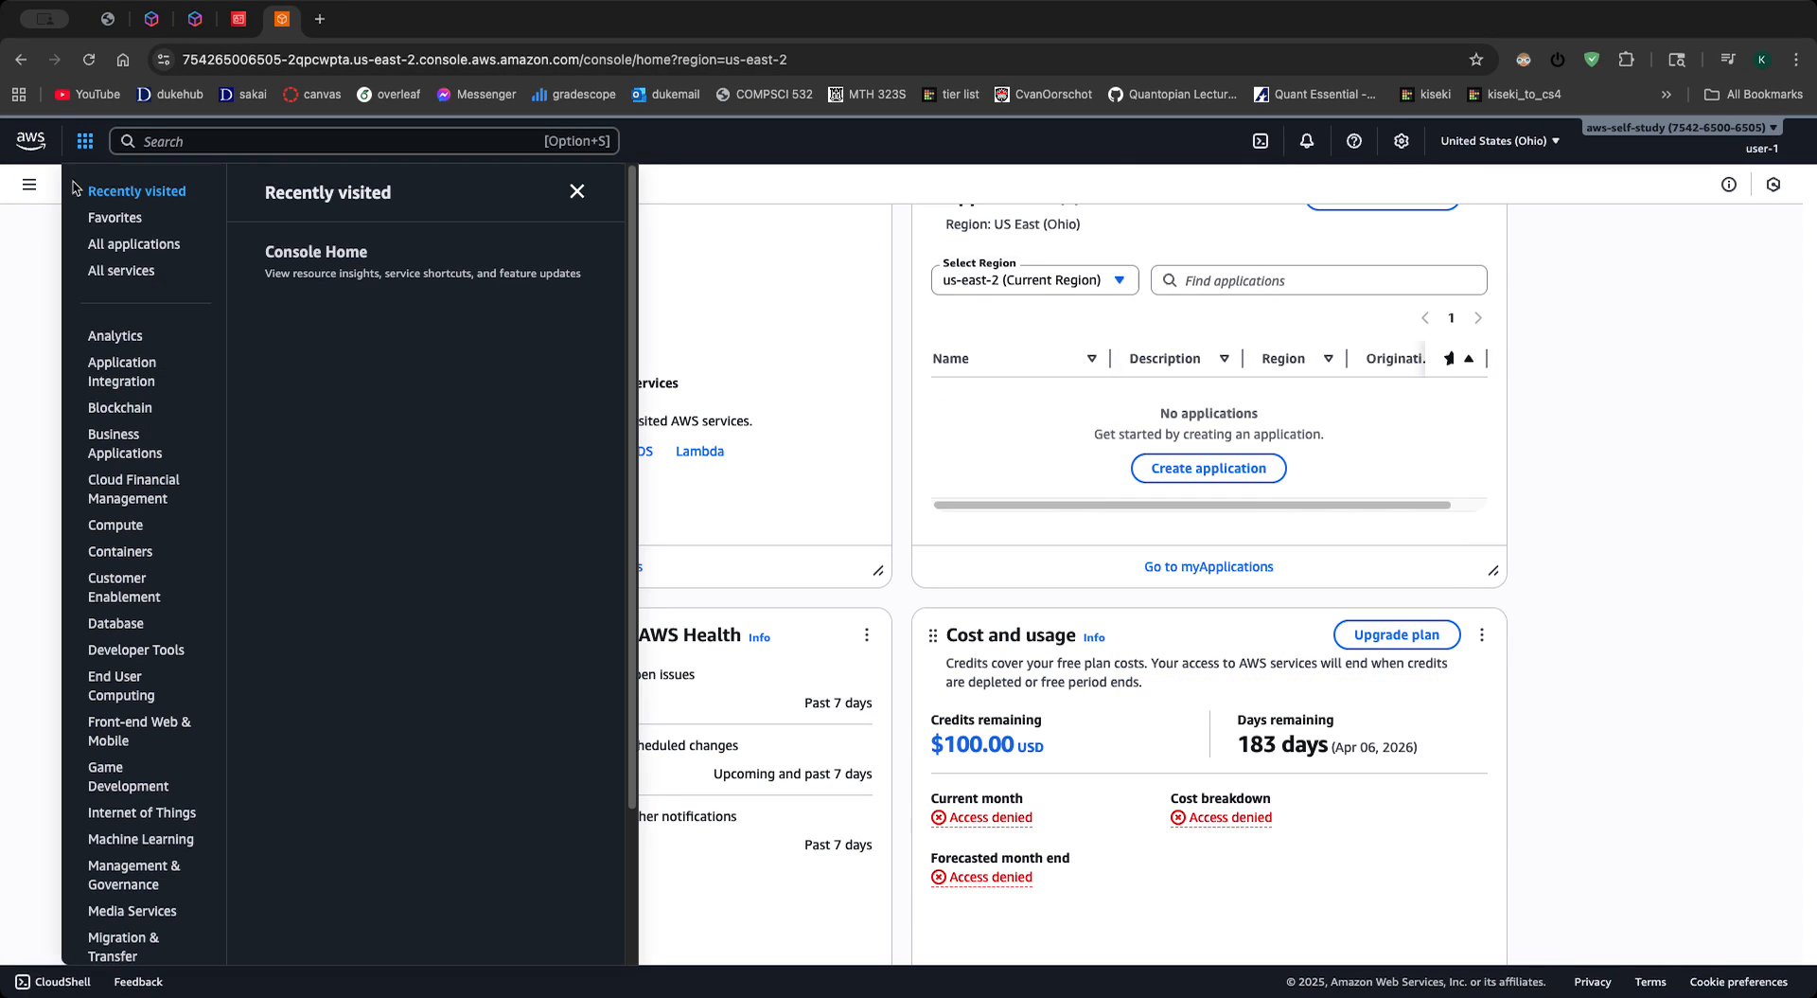
{"action": "left_click", "coordinate": [20, 199]}
{"action": "left_click", "coordinate": [27, 186]}
{"action": "left_click", "coordinate": [196, 141]}
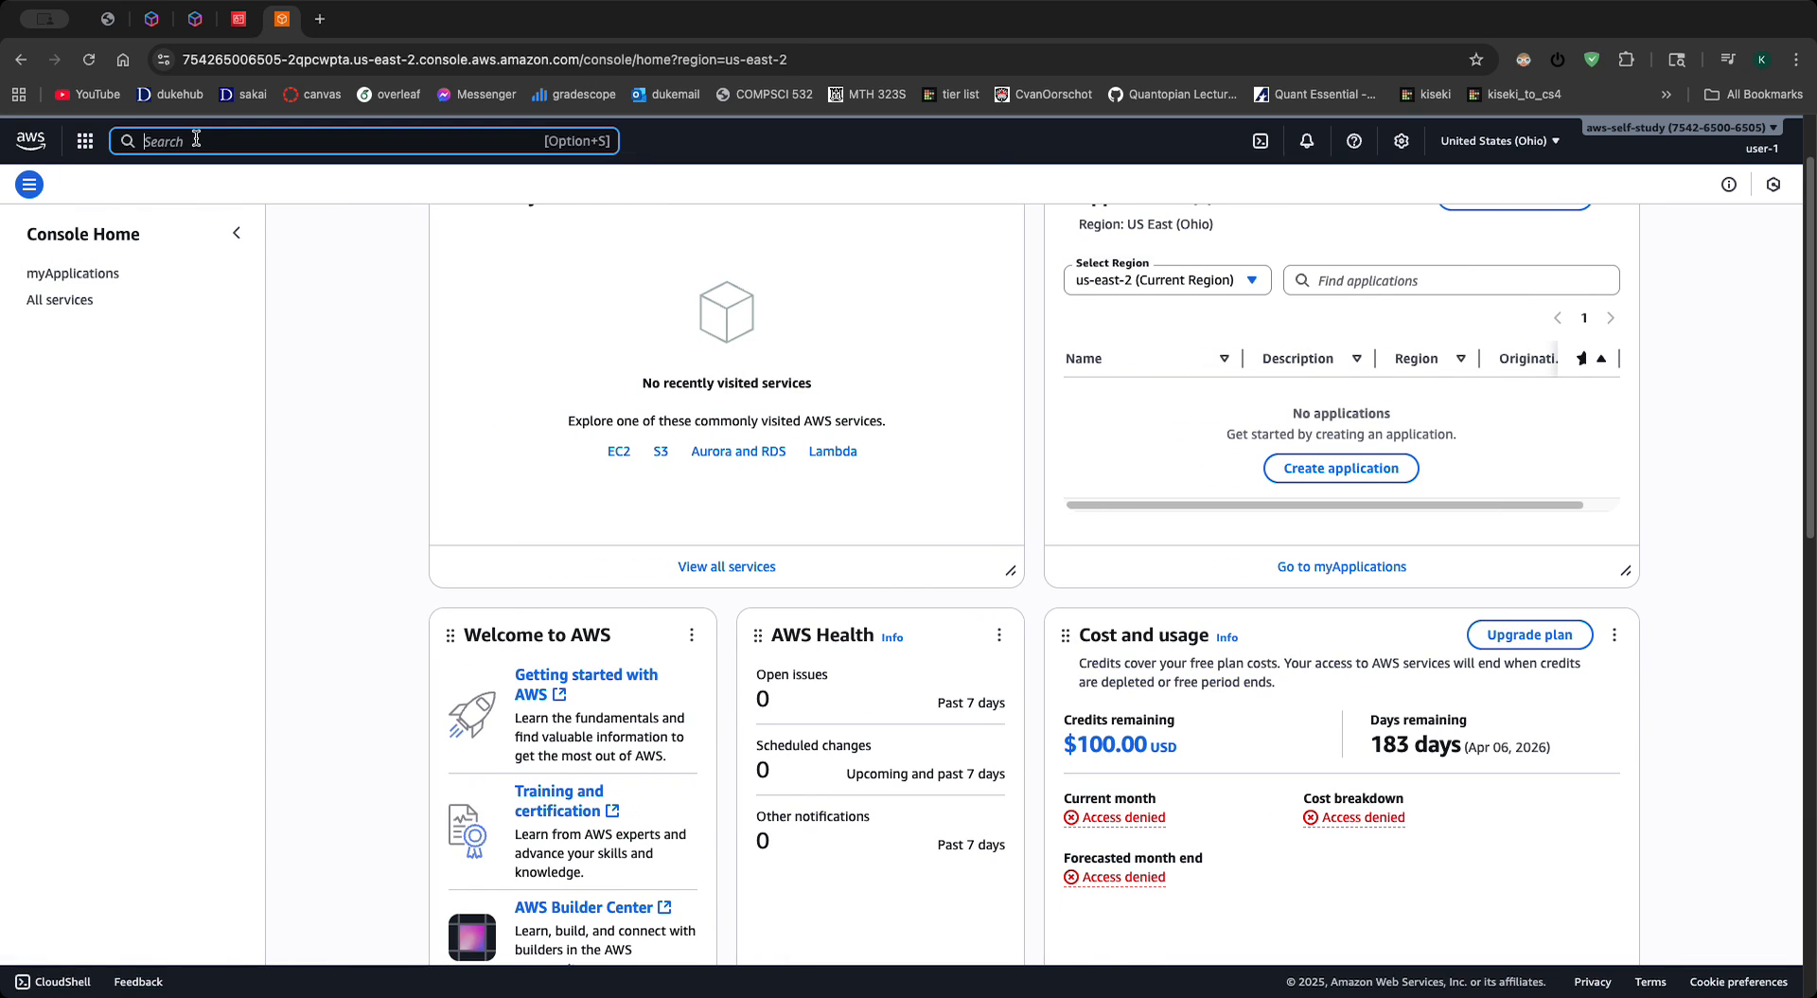
{"action": "type", "text": "iam"}
{"action": "key", "text": "Return"}
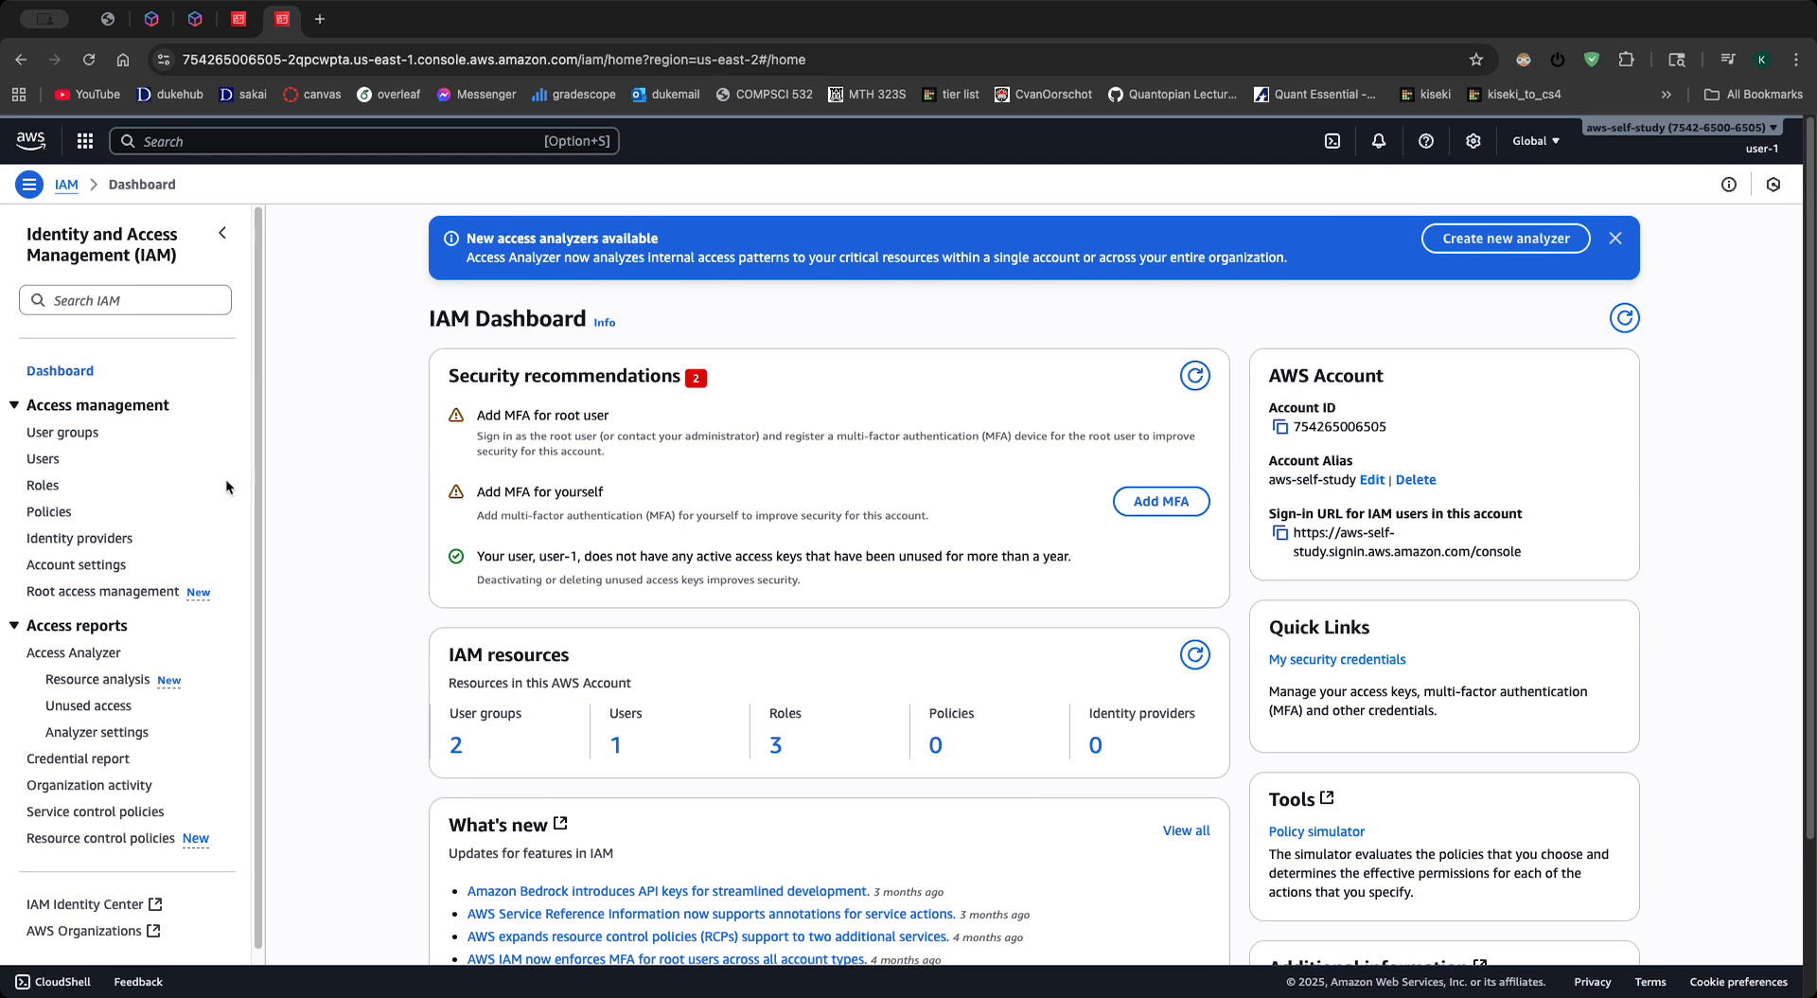
- Review the IAM dashboard as user-1, covering recommendations and resources, plus the account settings' password policy and STS endpoints
{"action": "scroll", "coordinate": [123, 567], "scroll_direction": "down", "scroll_amount": 2}
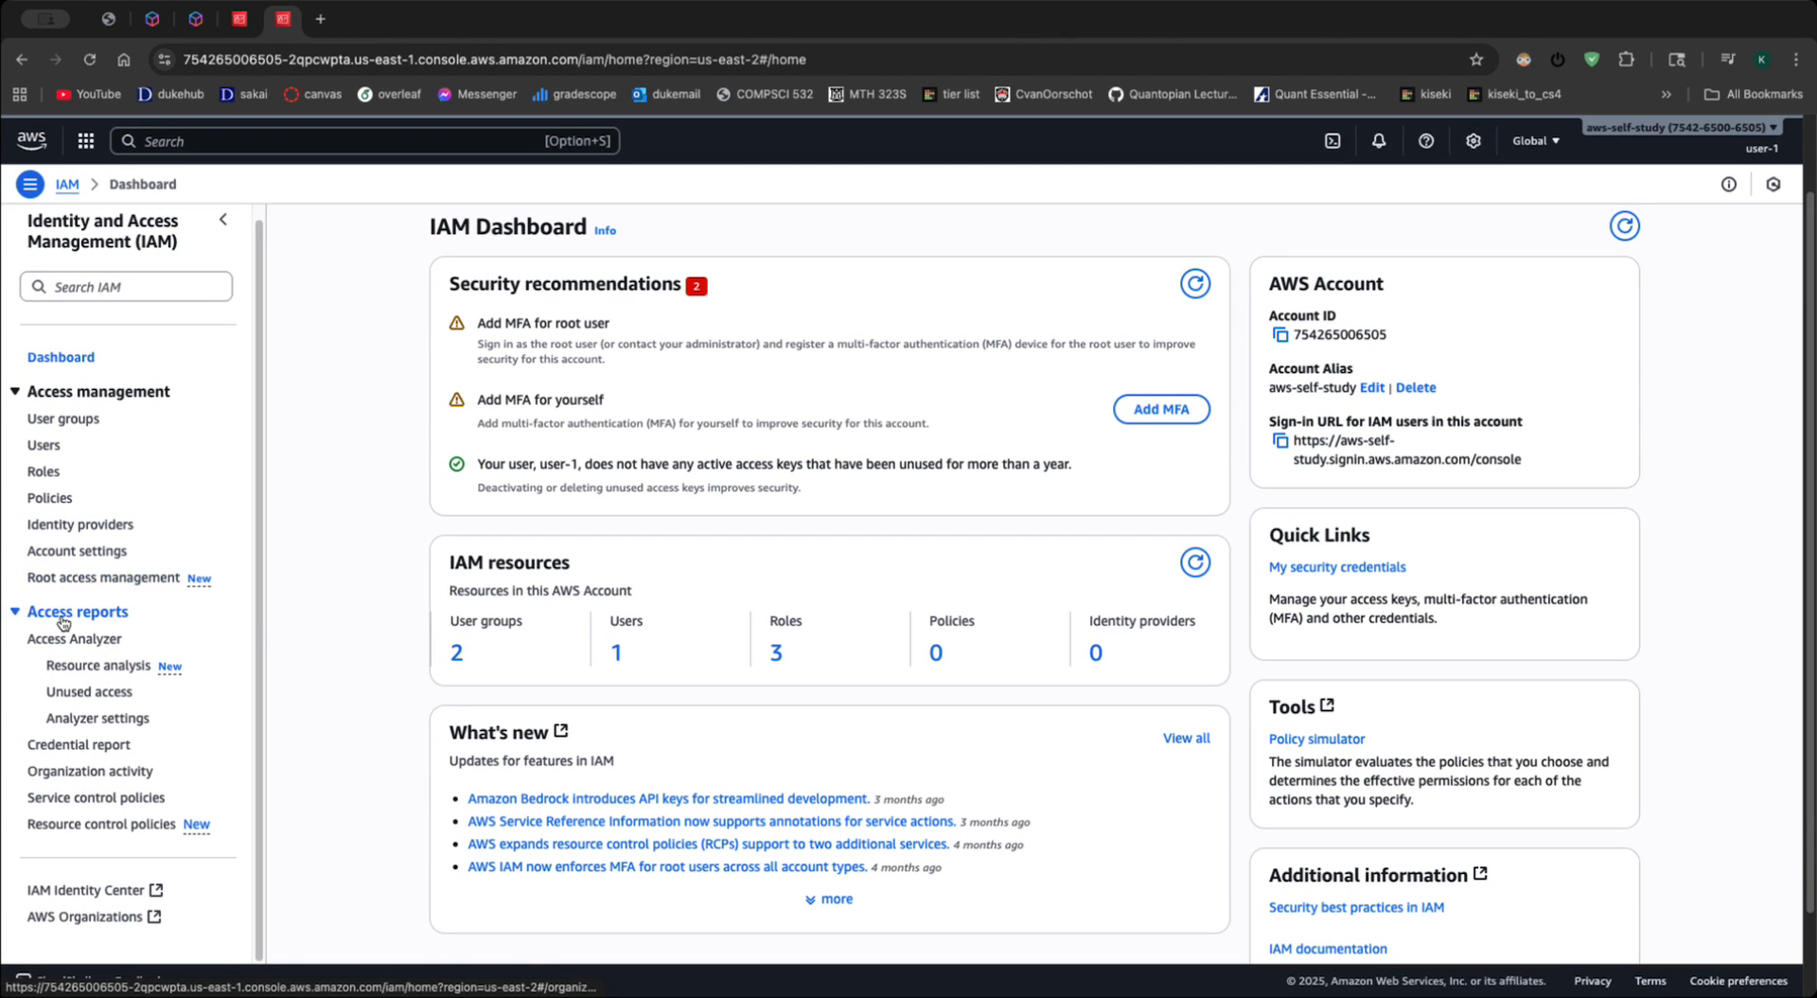
{"action": "scroll", "coordinate": [819, 653], "scroll_direction": "down", "scroll_amount": 1}
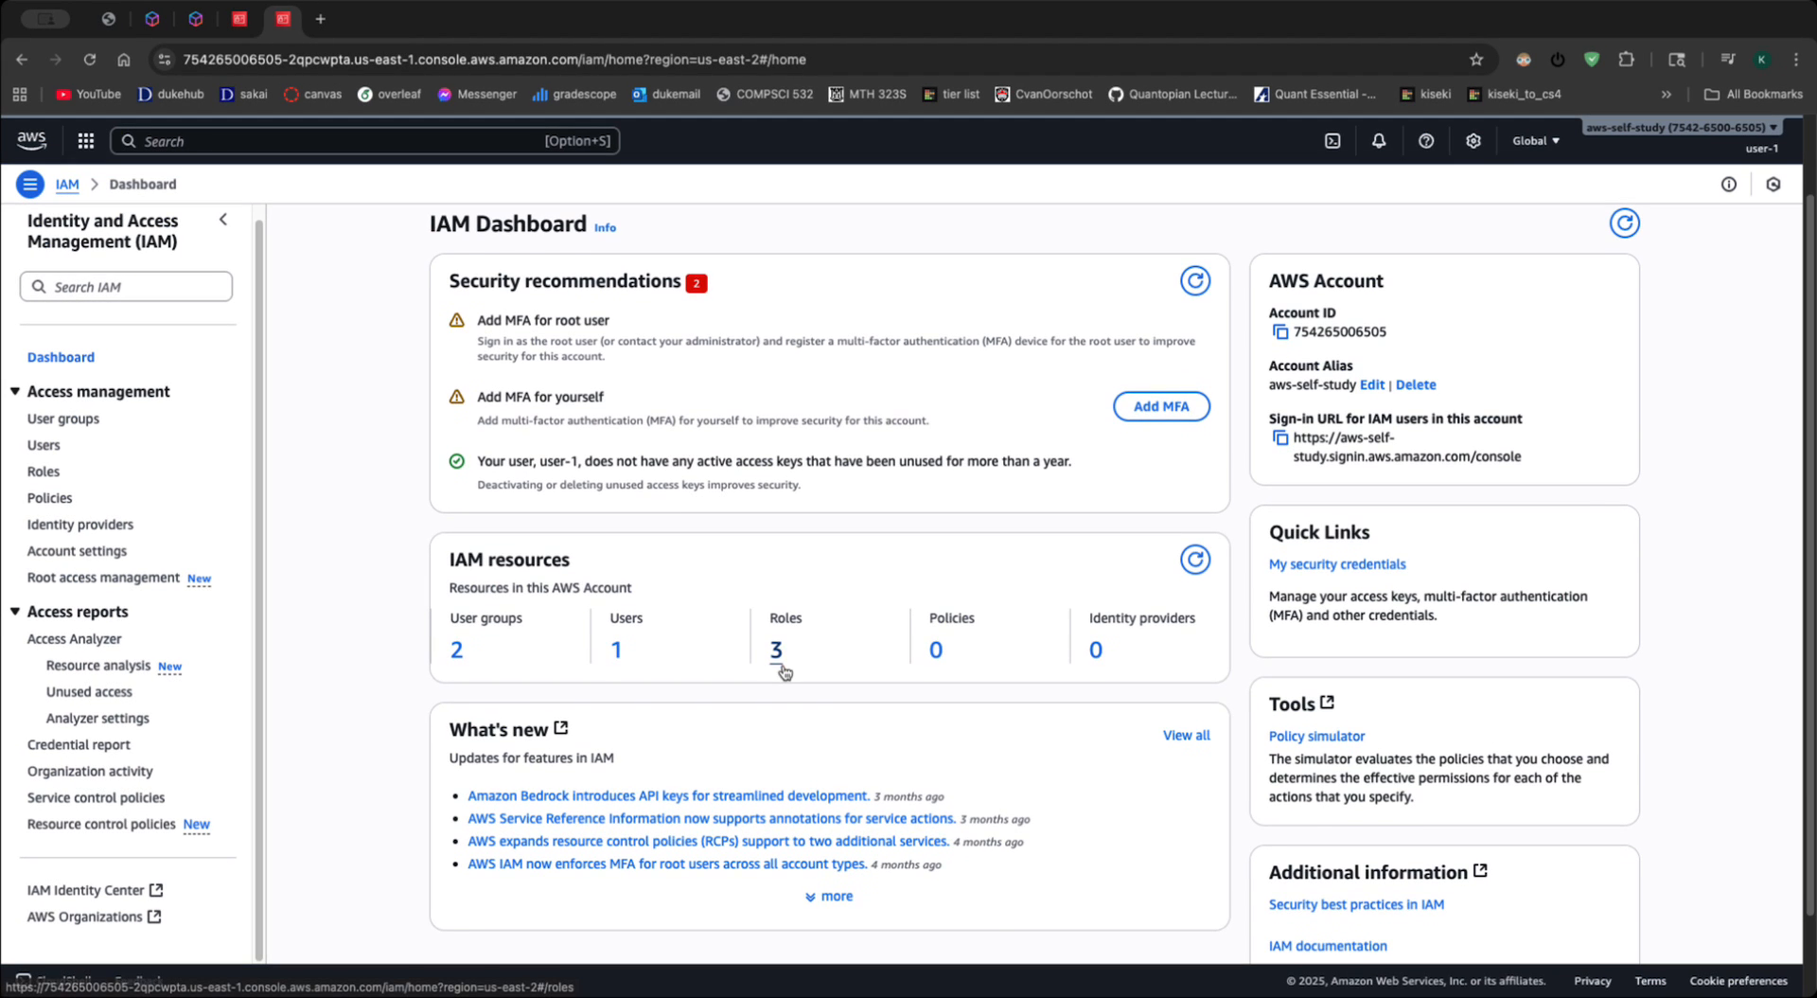
{"action": "scroll", "coordinate": [824, 663], "scroll_direction": "down", "scroll_amount": 1}
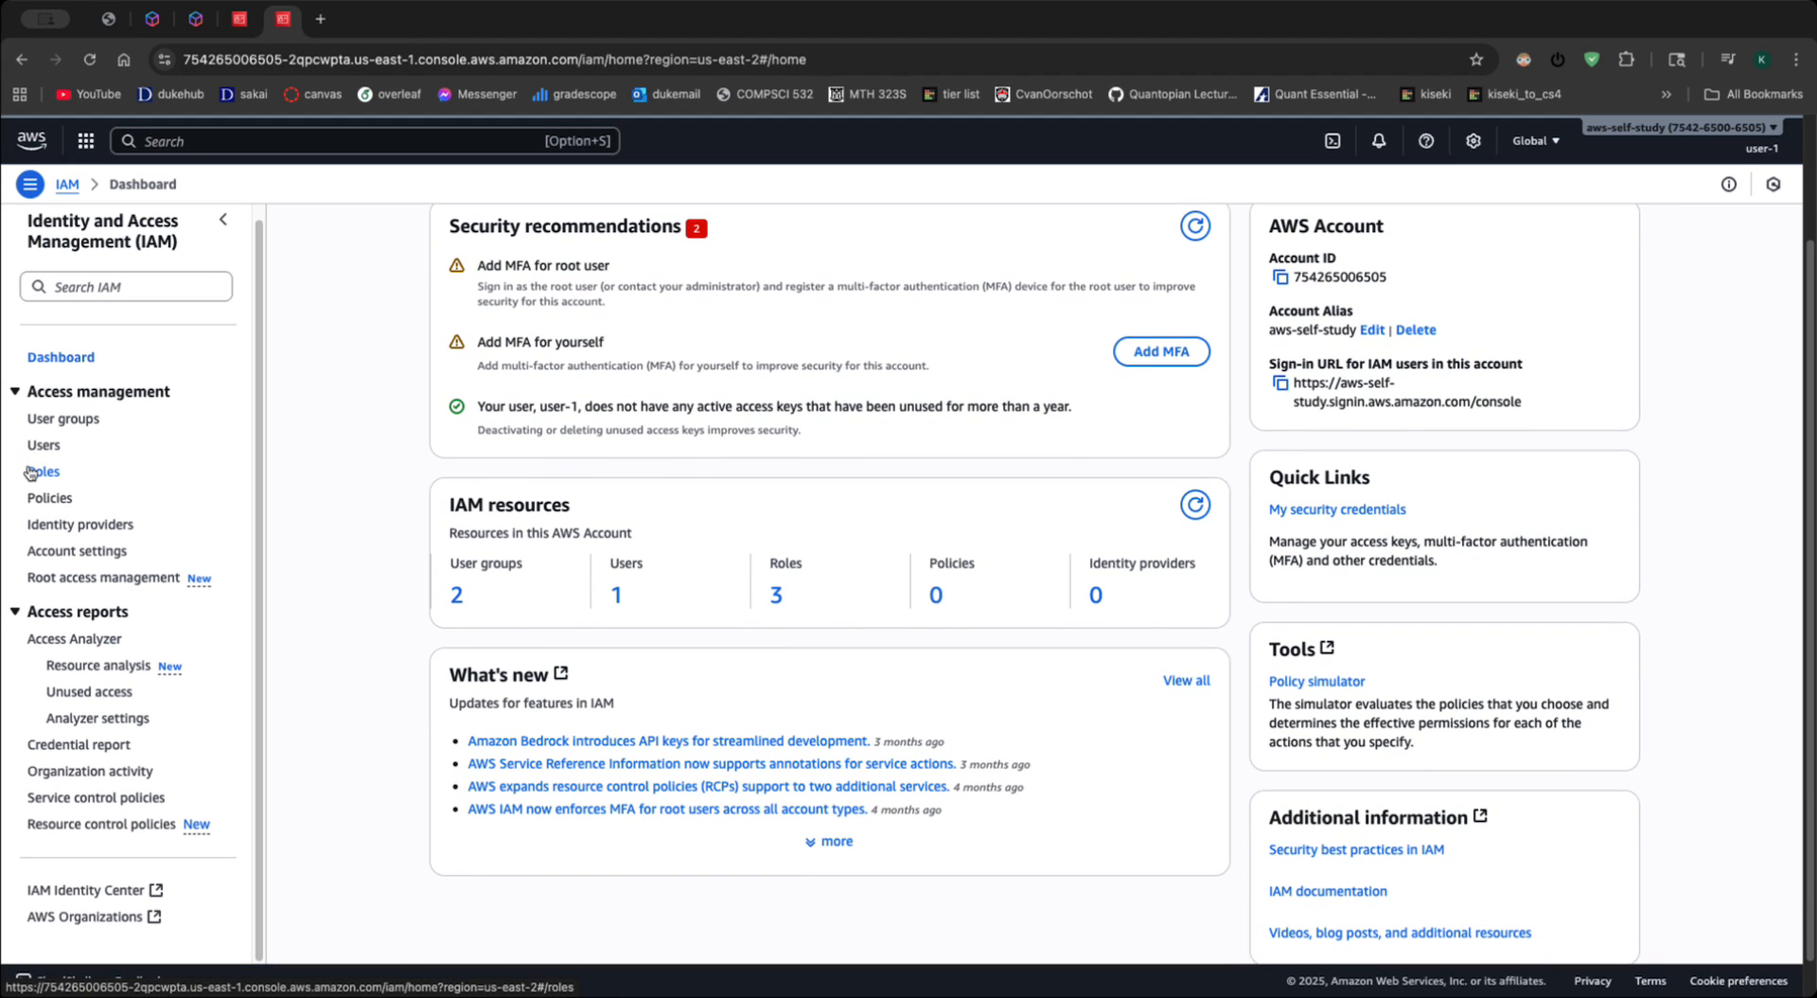
{"action": "left_click", "coordinate": [97, 558]}
{"action": "scroll", "coordinate": [673, 656], "scroll_direction": "down", "scroll_amount": 10}
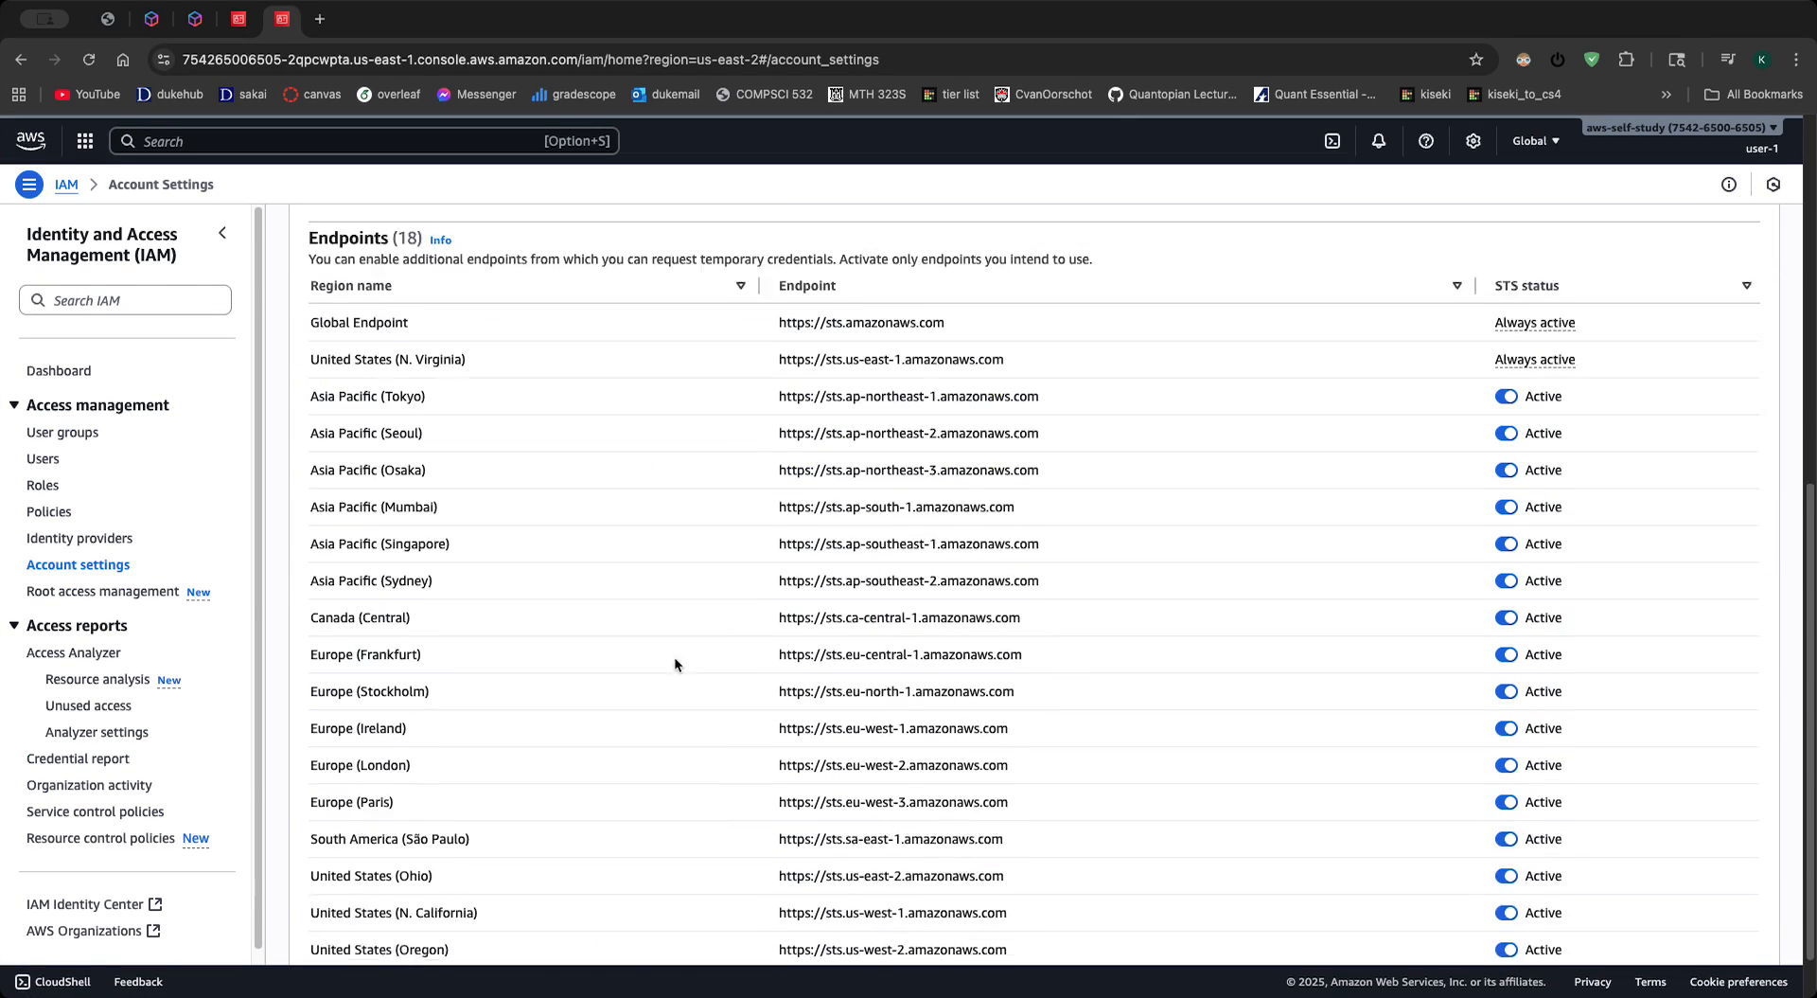
{"action": "scroll", "coordinate": [731, 746], "scroll_direction": "up", "scroll_amount": 10}
- Open the security credentials of the signed-in user-1 and review the console sign-in, MFA and access key sections
{"action": "left_click", "coordinate": [1710, 100]}
{"action": "left_click", "coordinate": [1278, 245]}
{"action": "left_click", "coordinate": [1675, 139]}
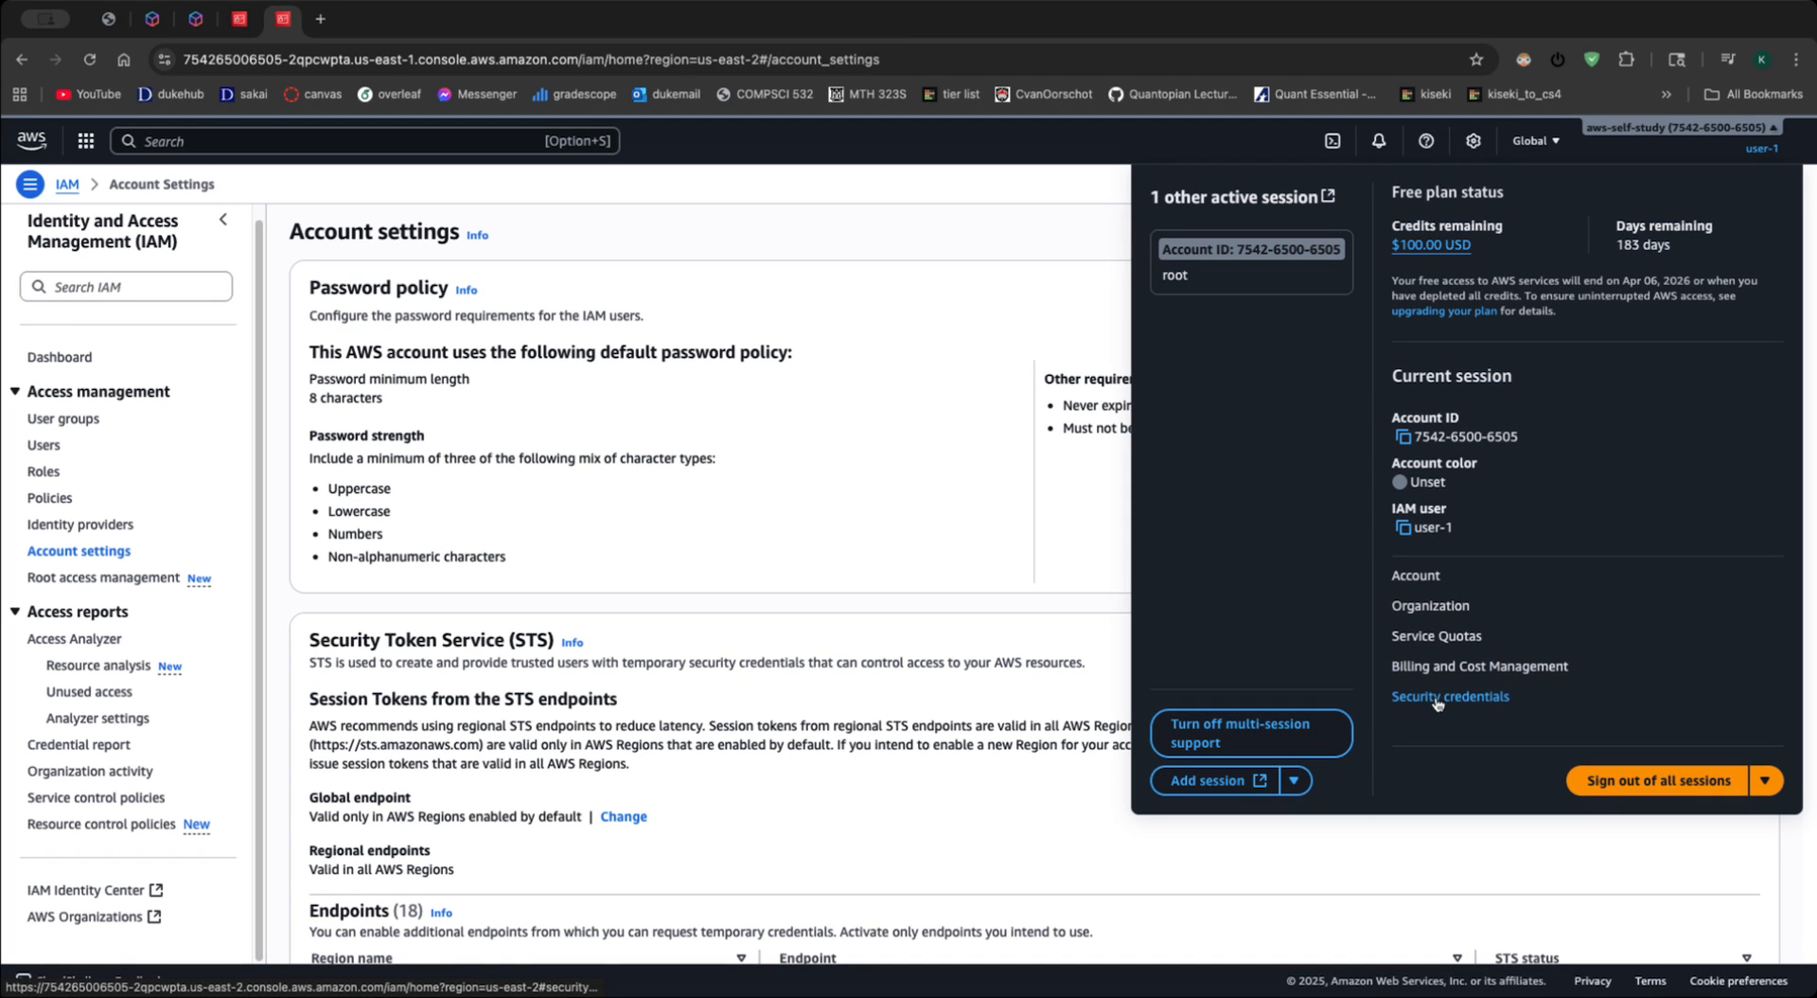
{"action": "left_click", "coordinate": [1484, 696]}
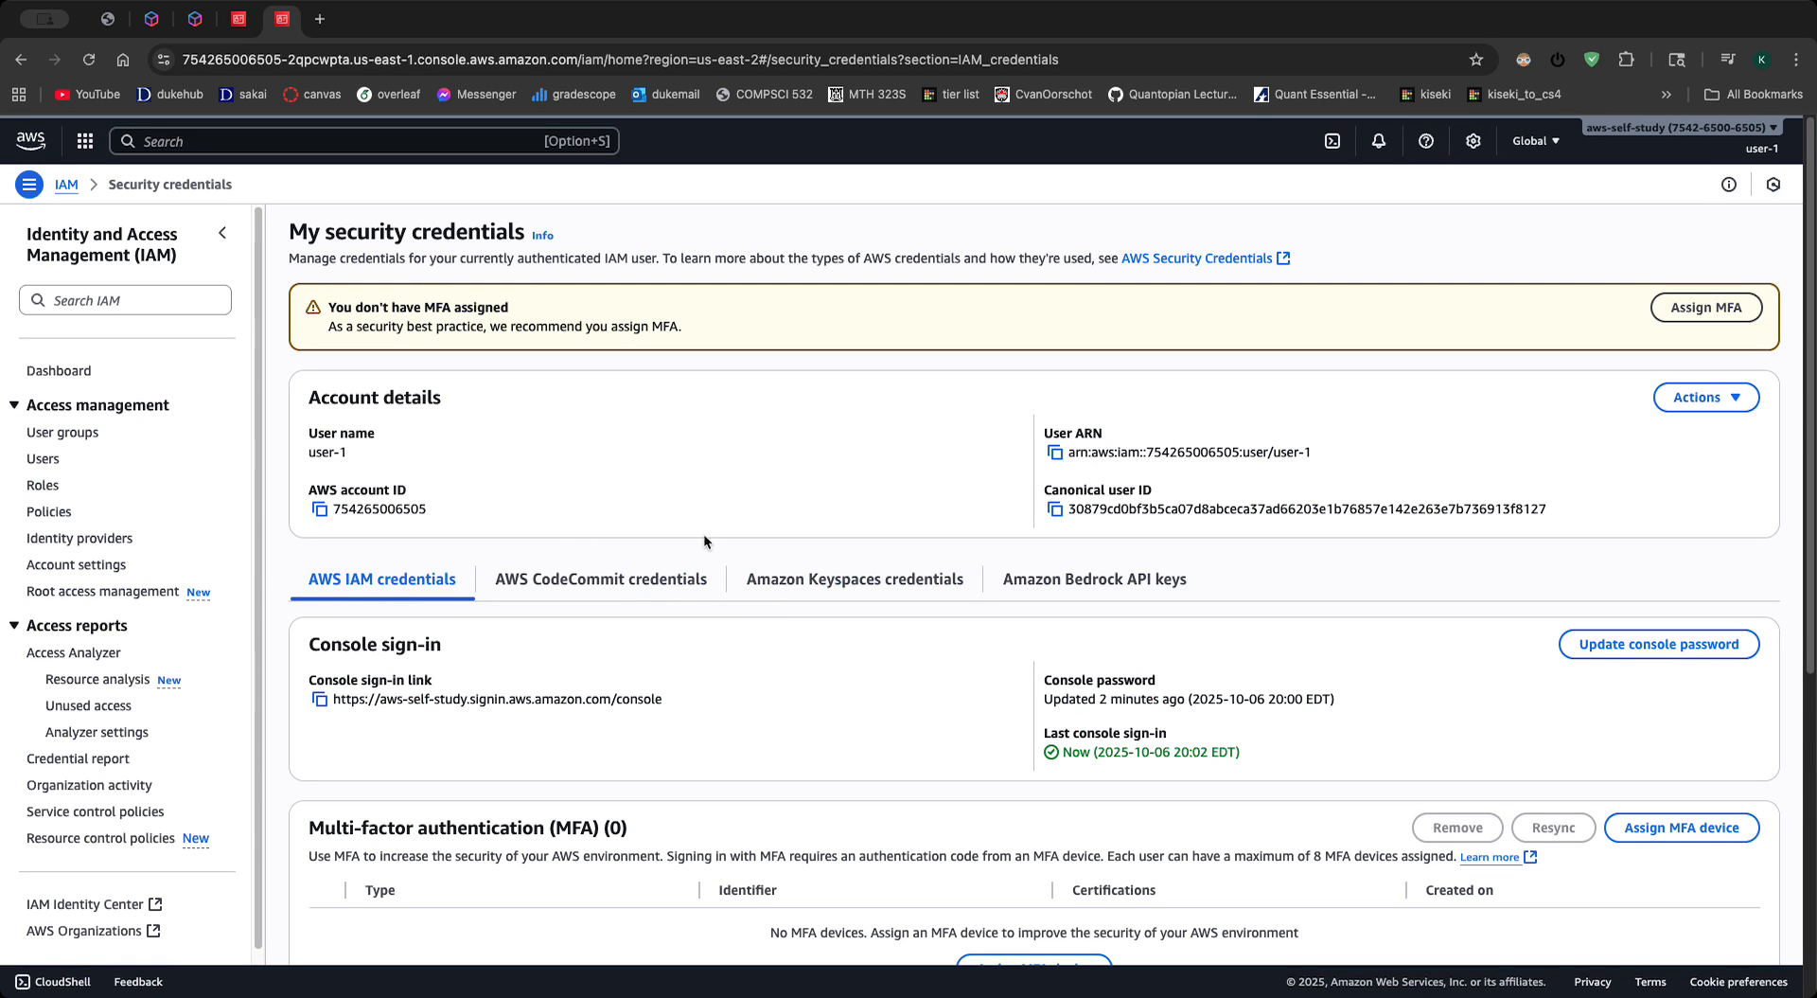
{"action": "scroll", "coordinate": [663, 666], "scroll_direction": "down", "scroll_amount": 3}
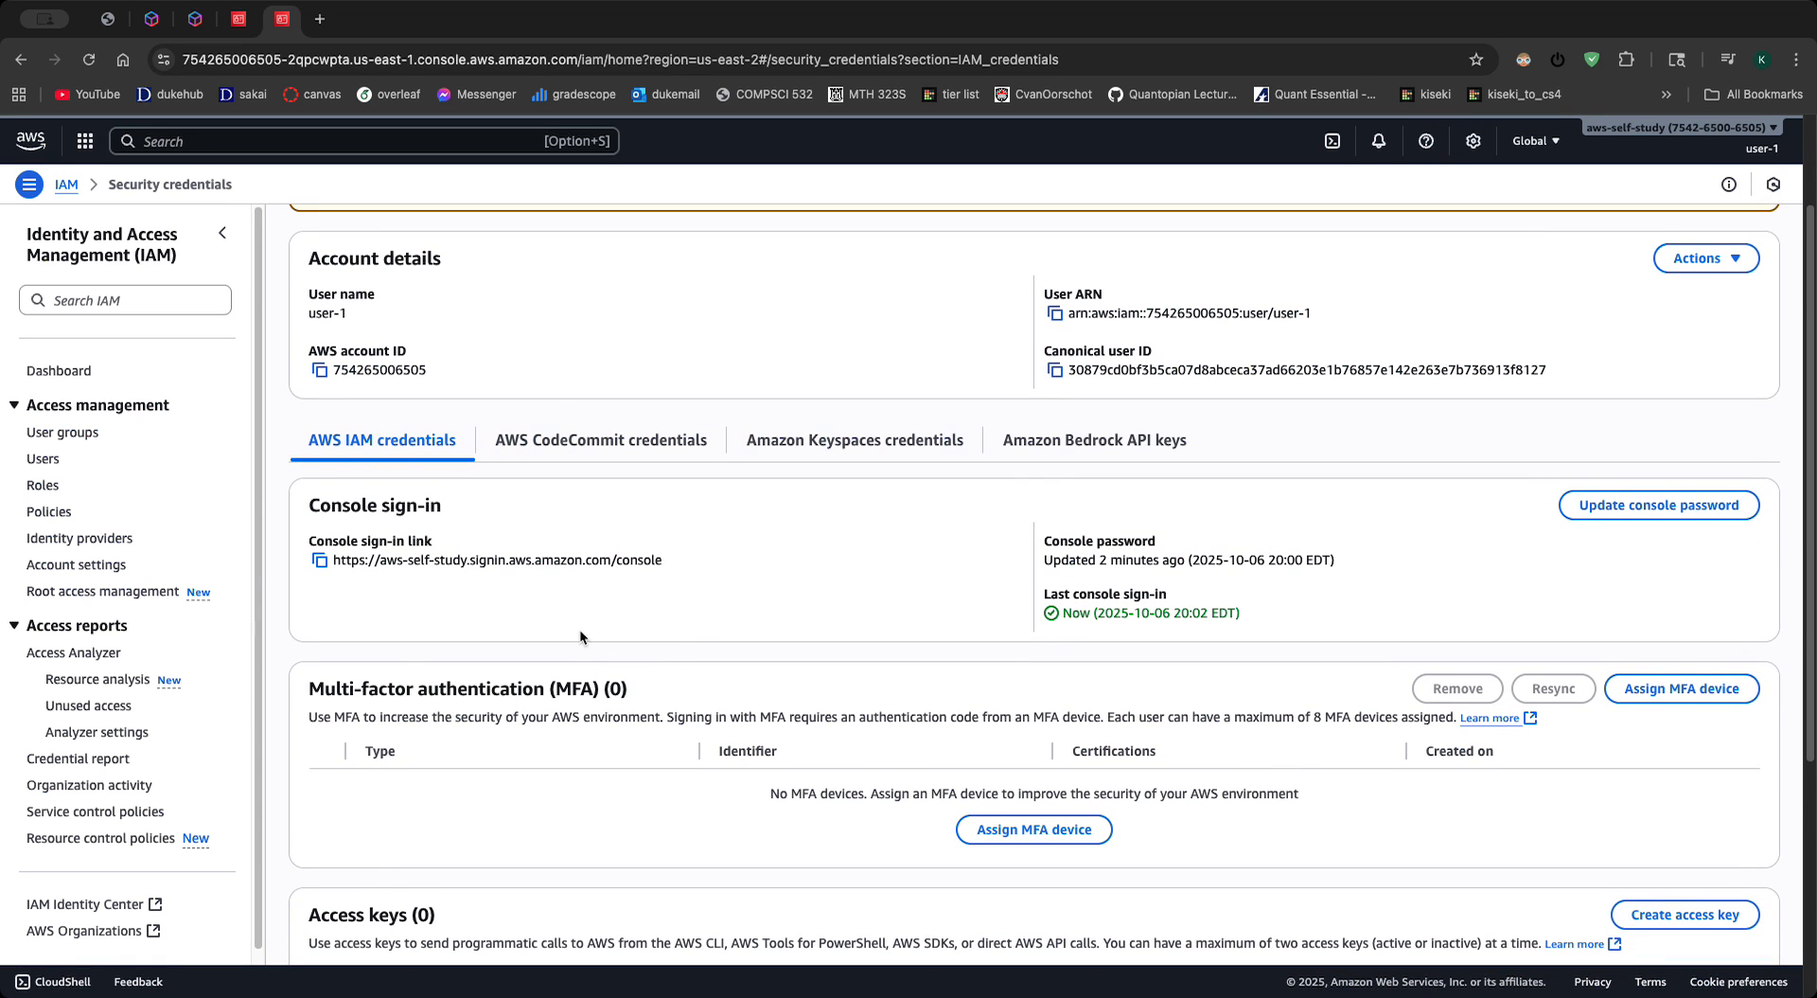
- Start creating an access key for user-1 with the Command Line Interface (CLI) use case and accept the recommendation confirmation
{"action": "scroll", "coordinate": [625, 610], "scroll_direction": "down", "scroll_amount": 4}
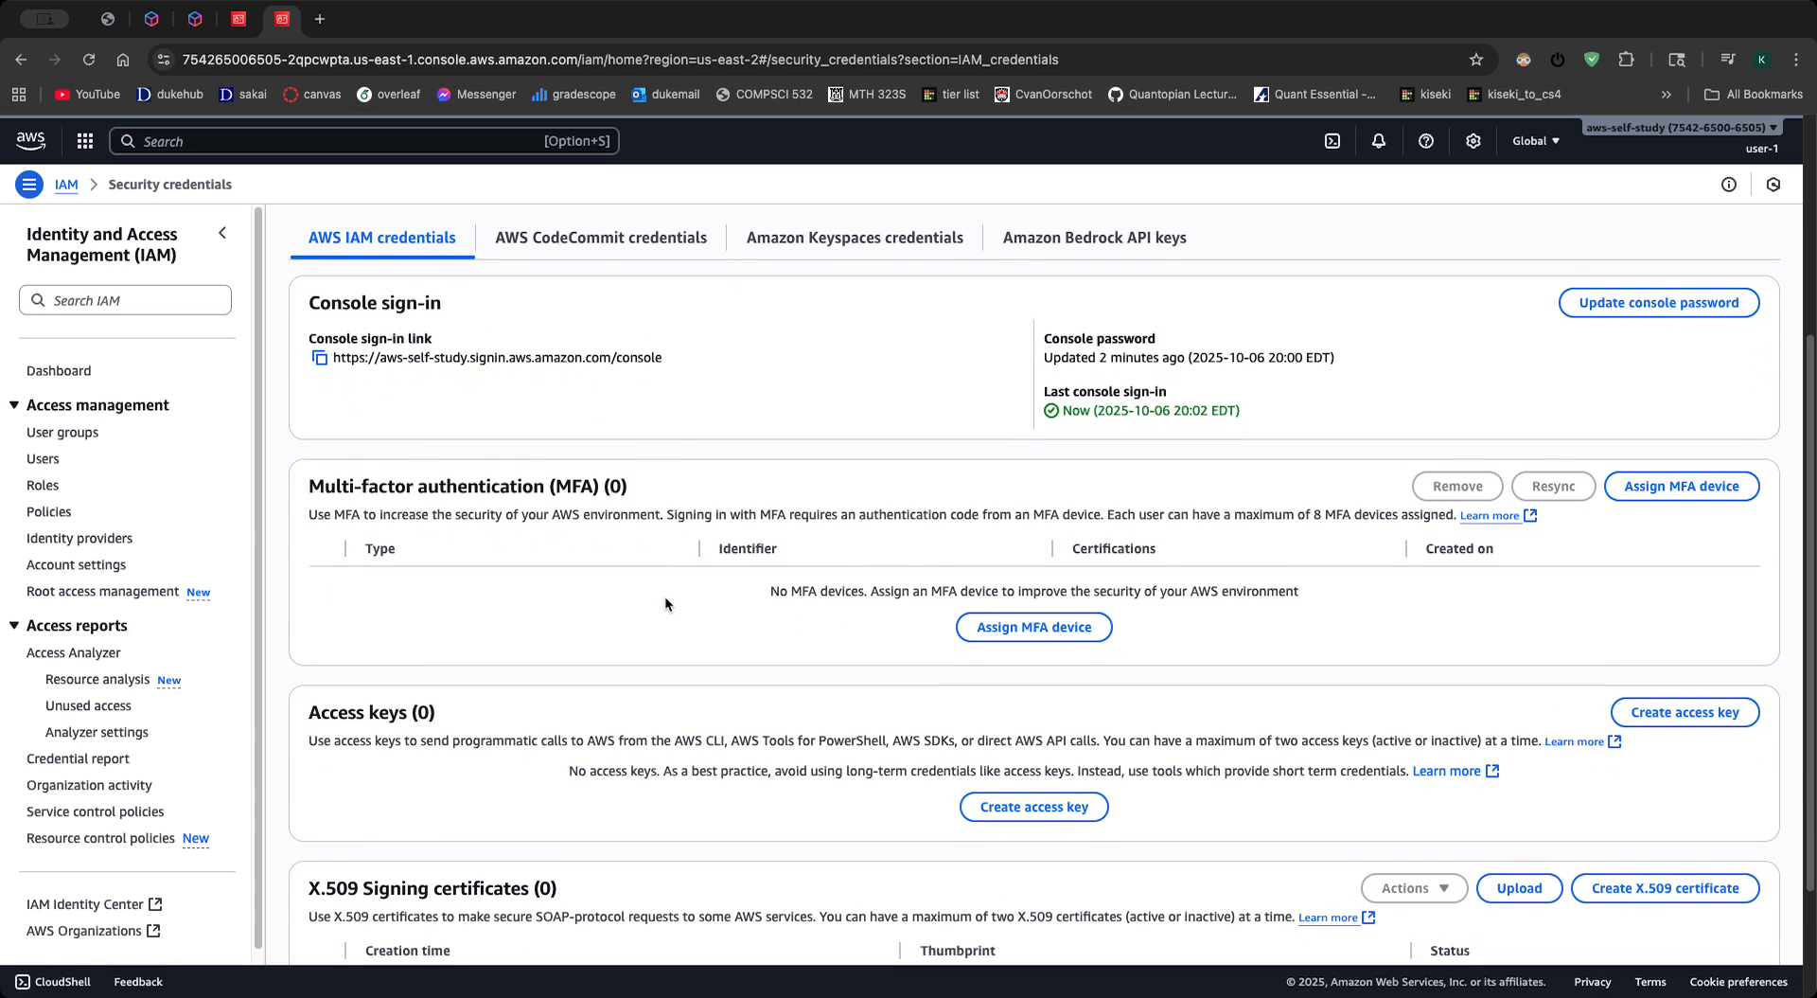
{"action": "scroll", "coordinate": [664, 603], "scroll_direction": "down", "scroll_amount": 4}
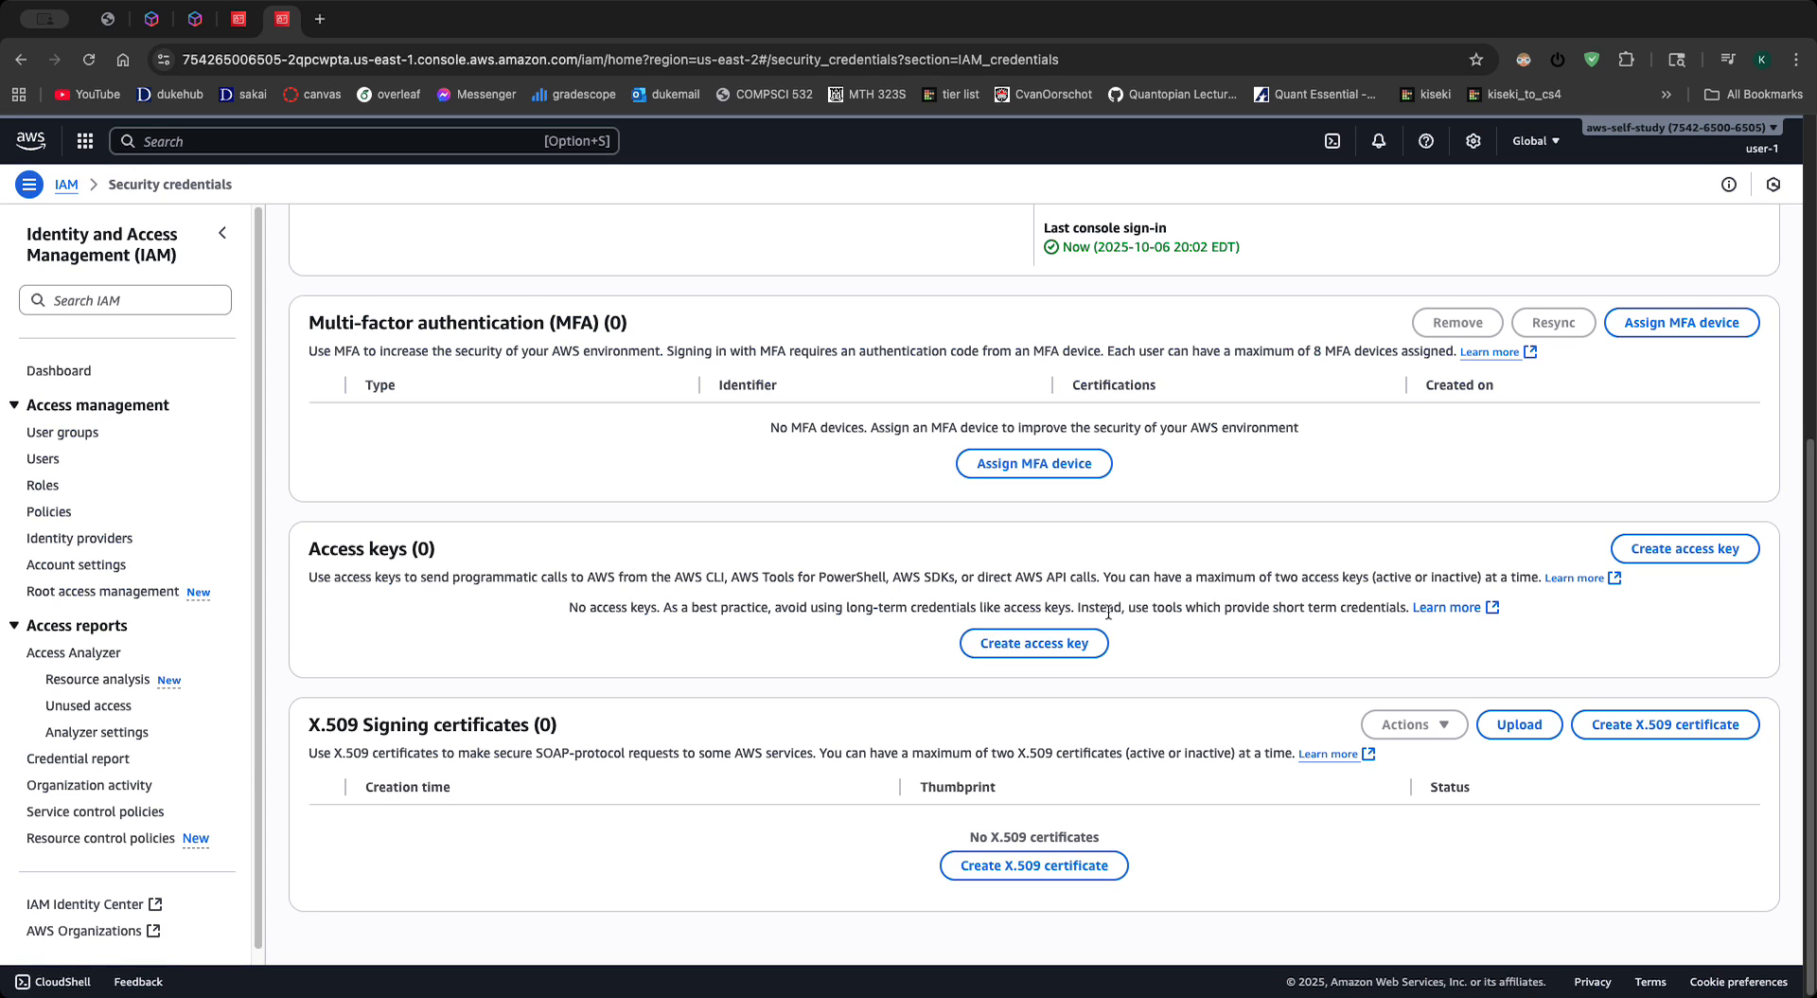
{"action": "left_click", "coordinate": [1034, 643]}
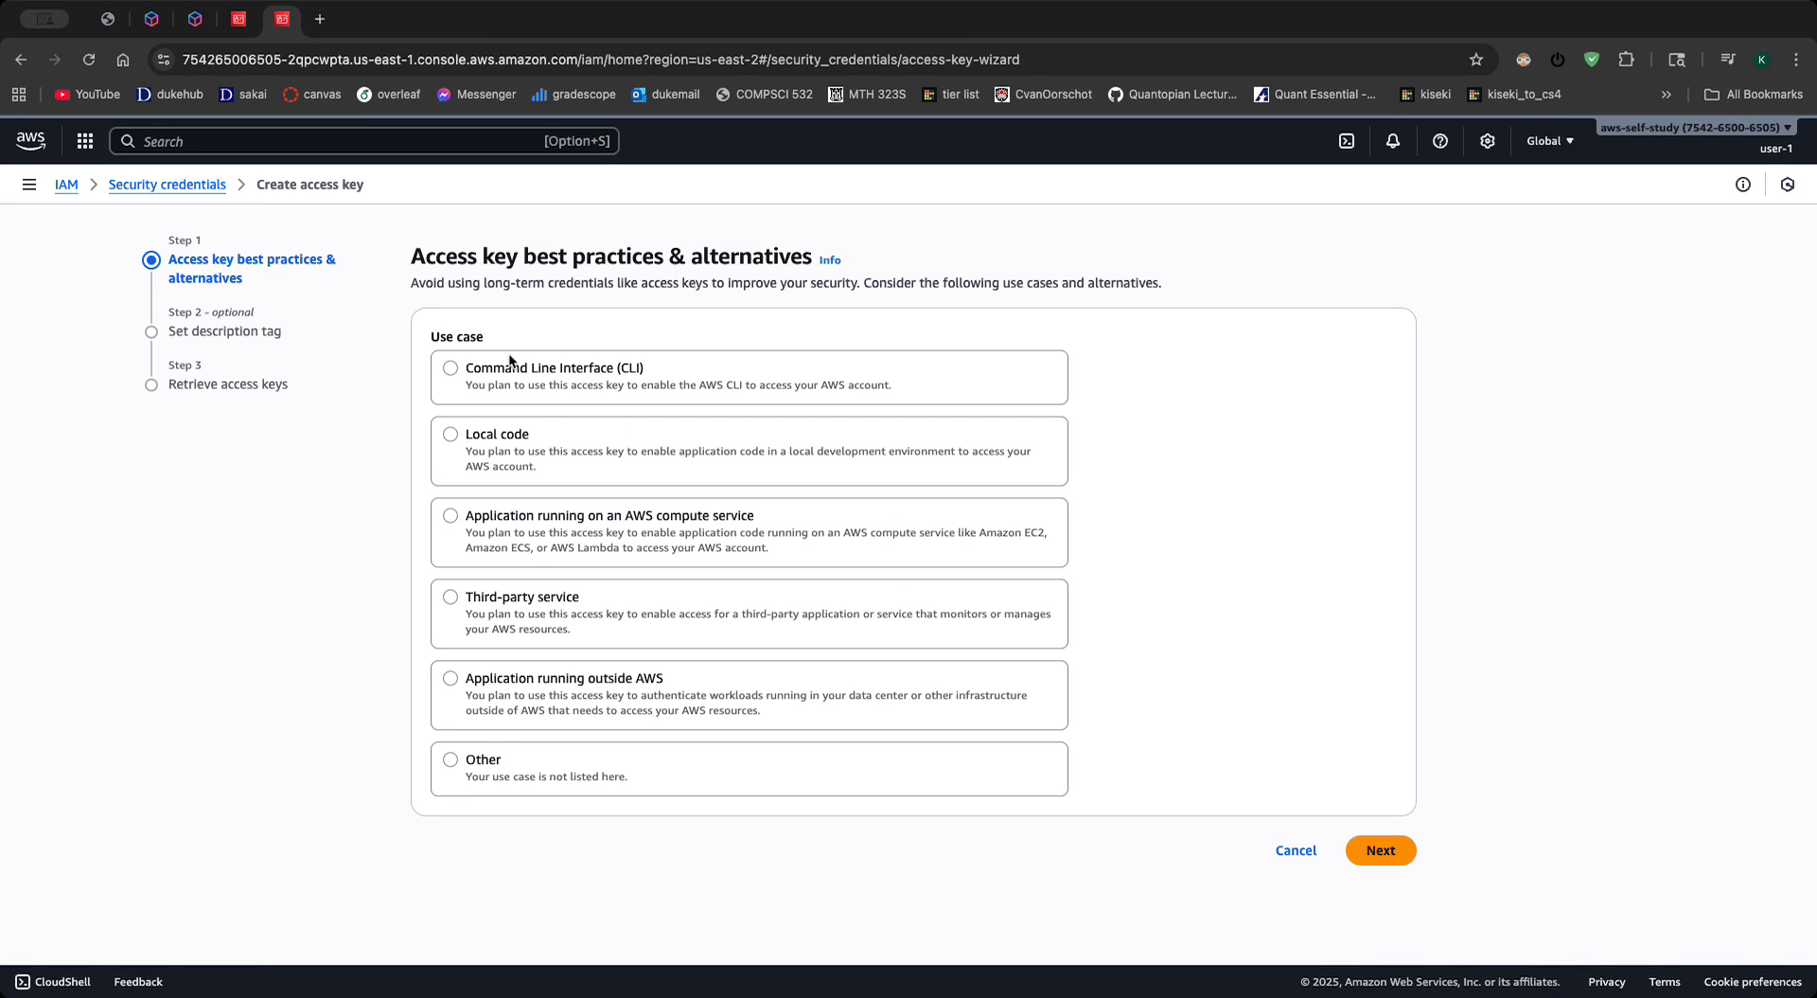
{"action": "left_click", "coordinate": [452, 373]}
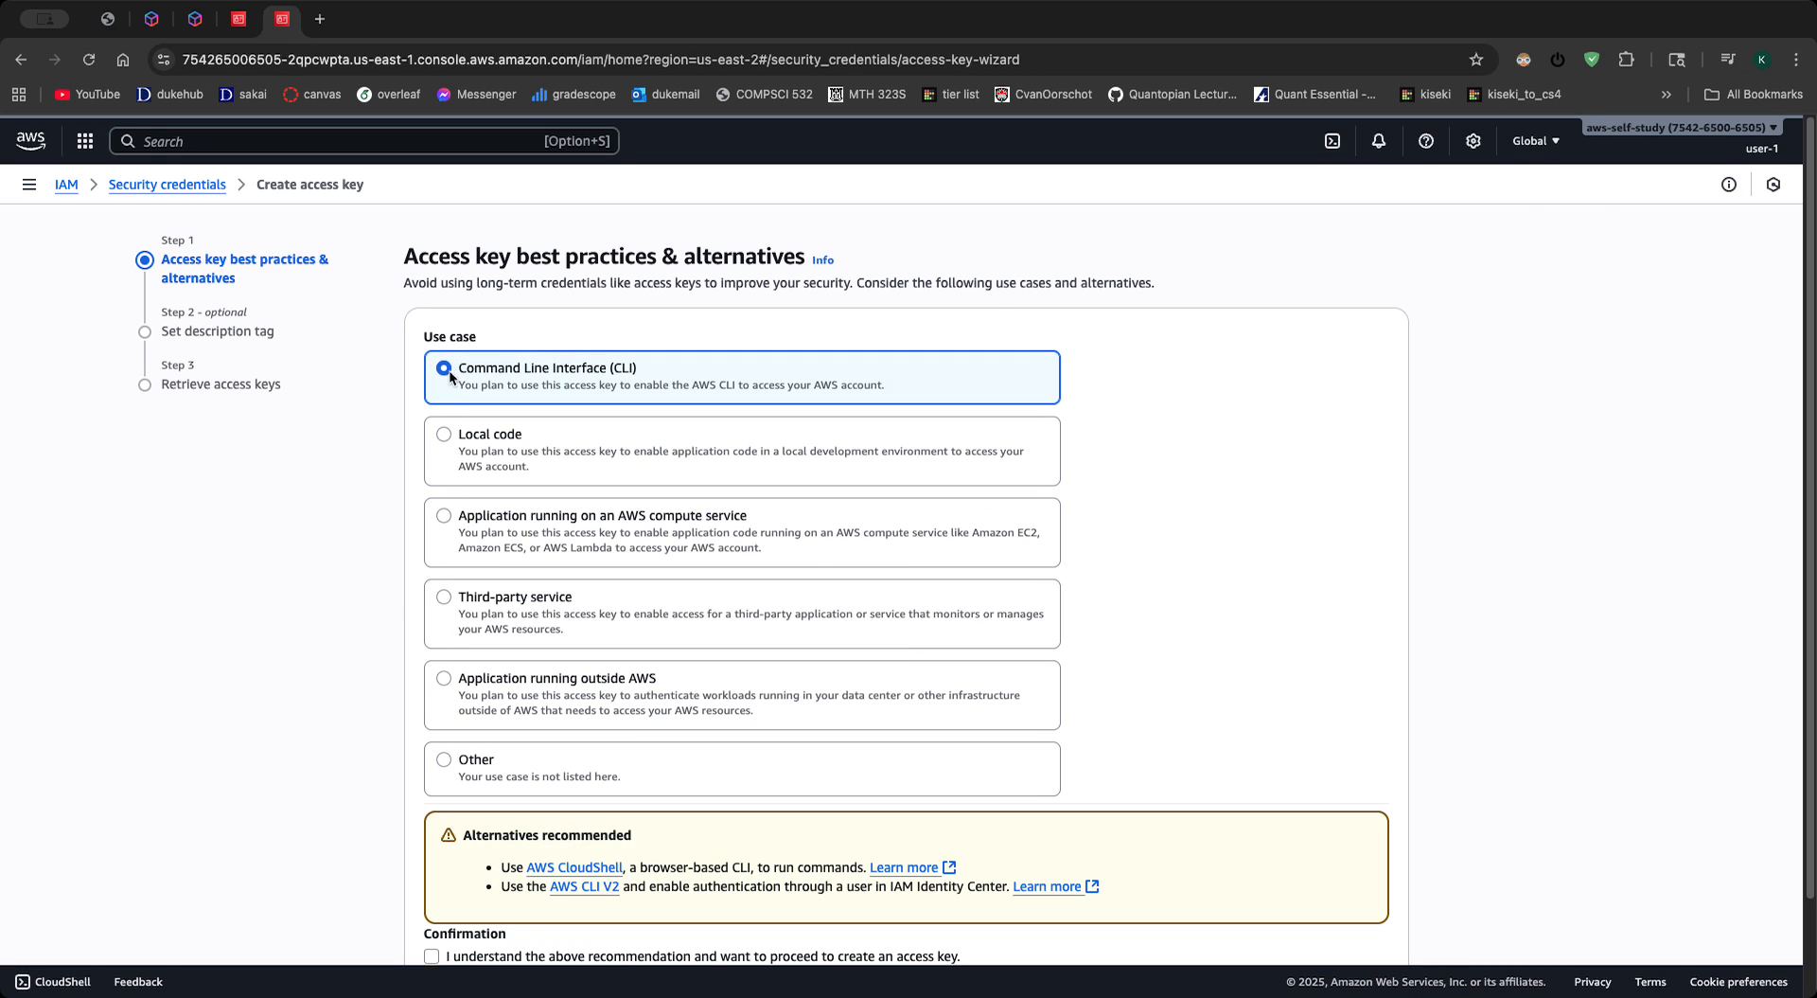
{"action": "scroll", "coordinate": [819, 568], "scroll_direction": "down", "scroll_amount": 2}
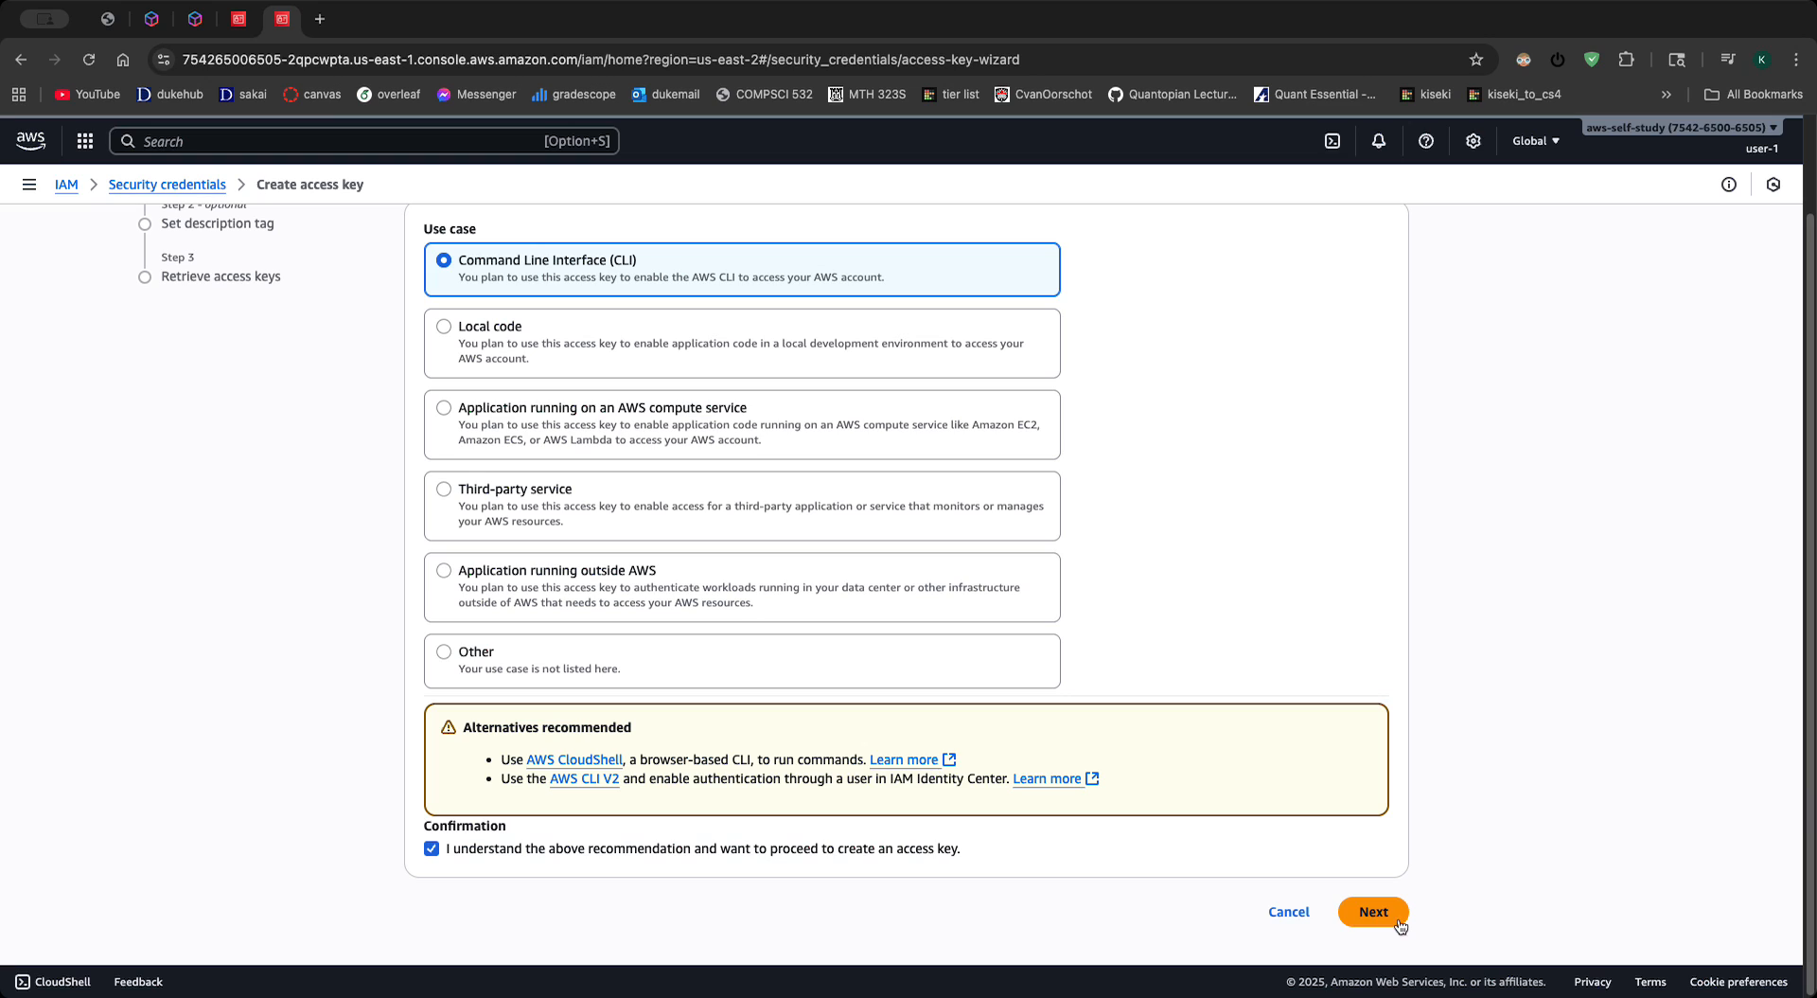
{"action": "left_click", "coordinate": [1360, 913]}
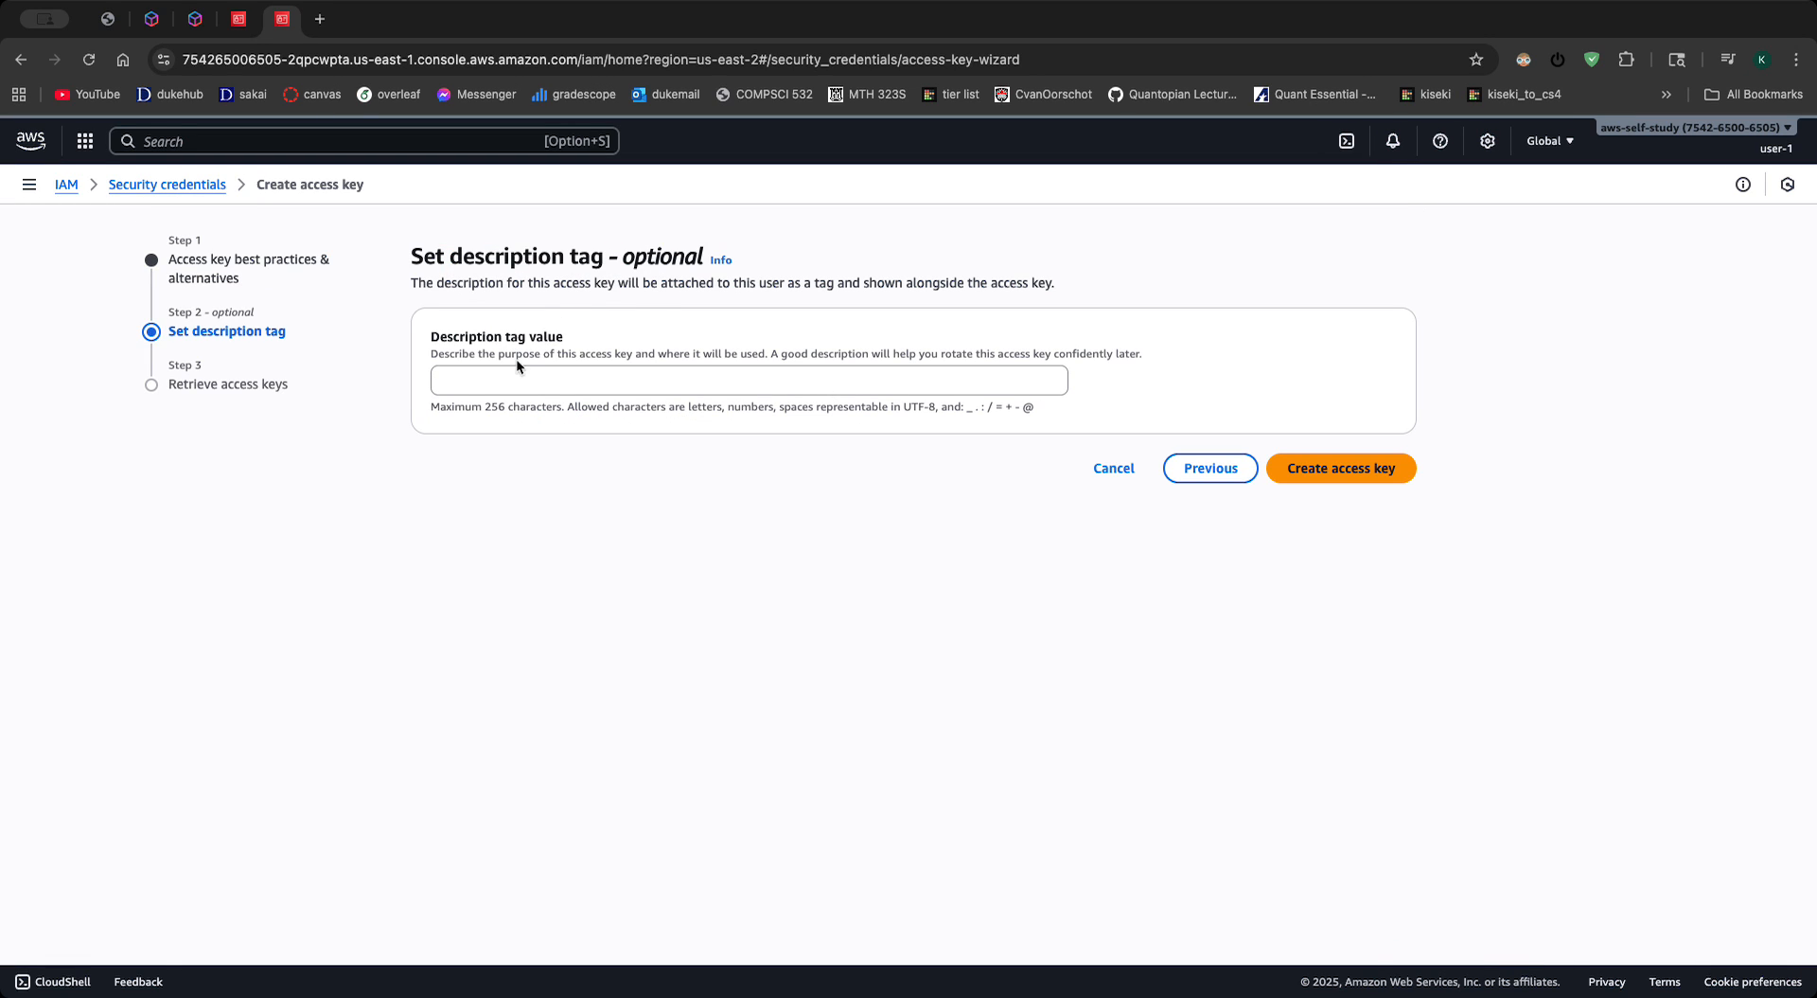
- Set the description tag value to CLI-key and create the access key
{"action": "left_click", "coordinate": [522, 380]}
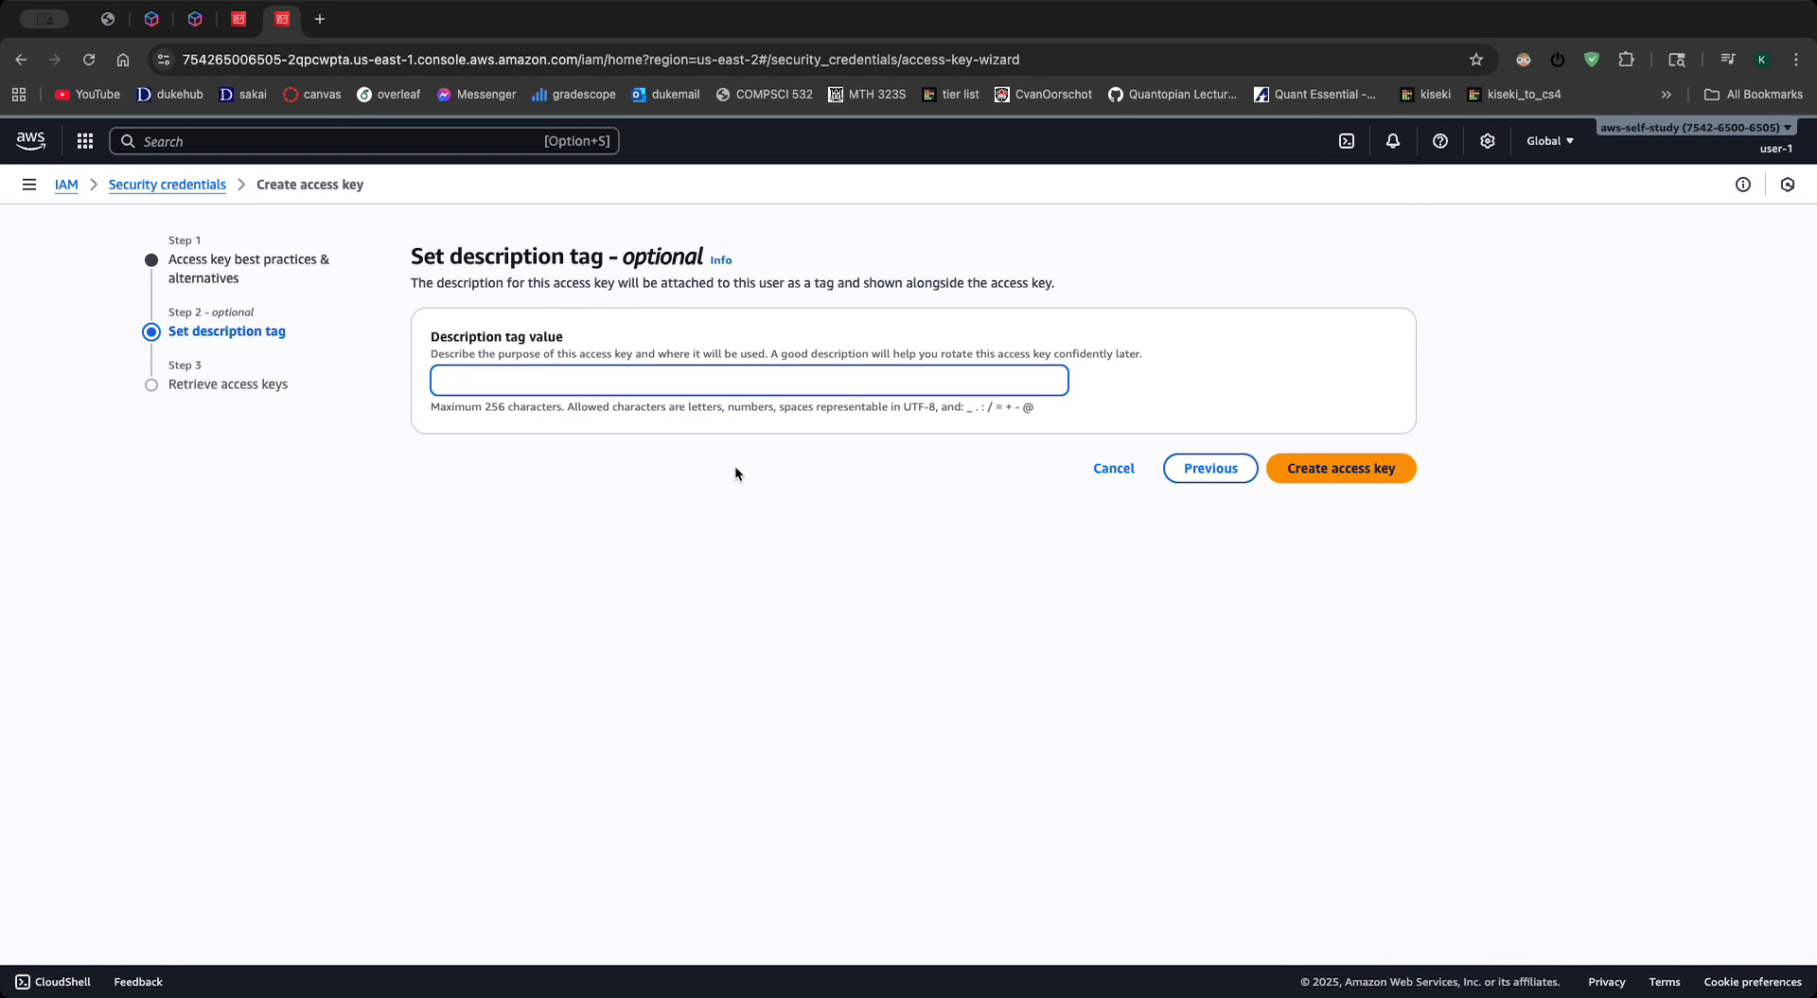
{"action": "type", "text": "CLI-key"}
{"action": "left_click", "coordinate": [1344, 468]}
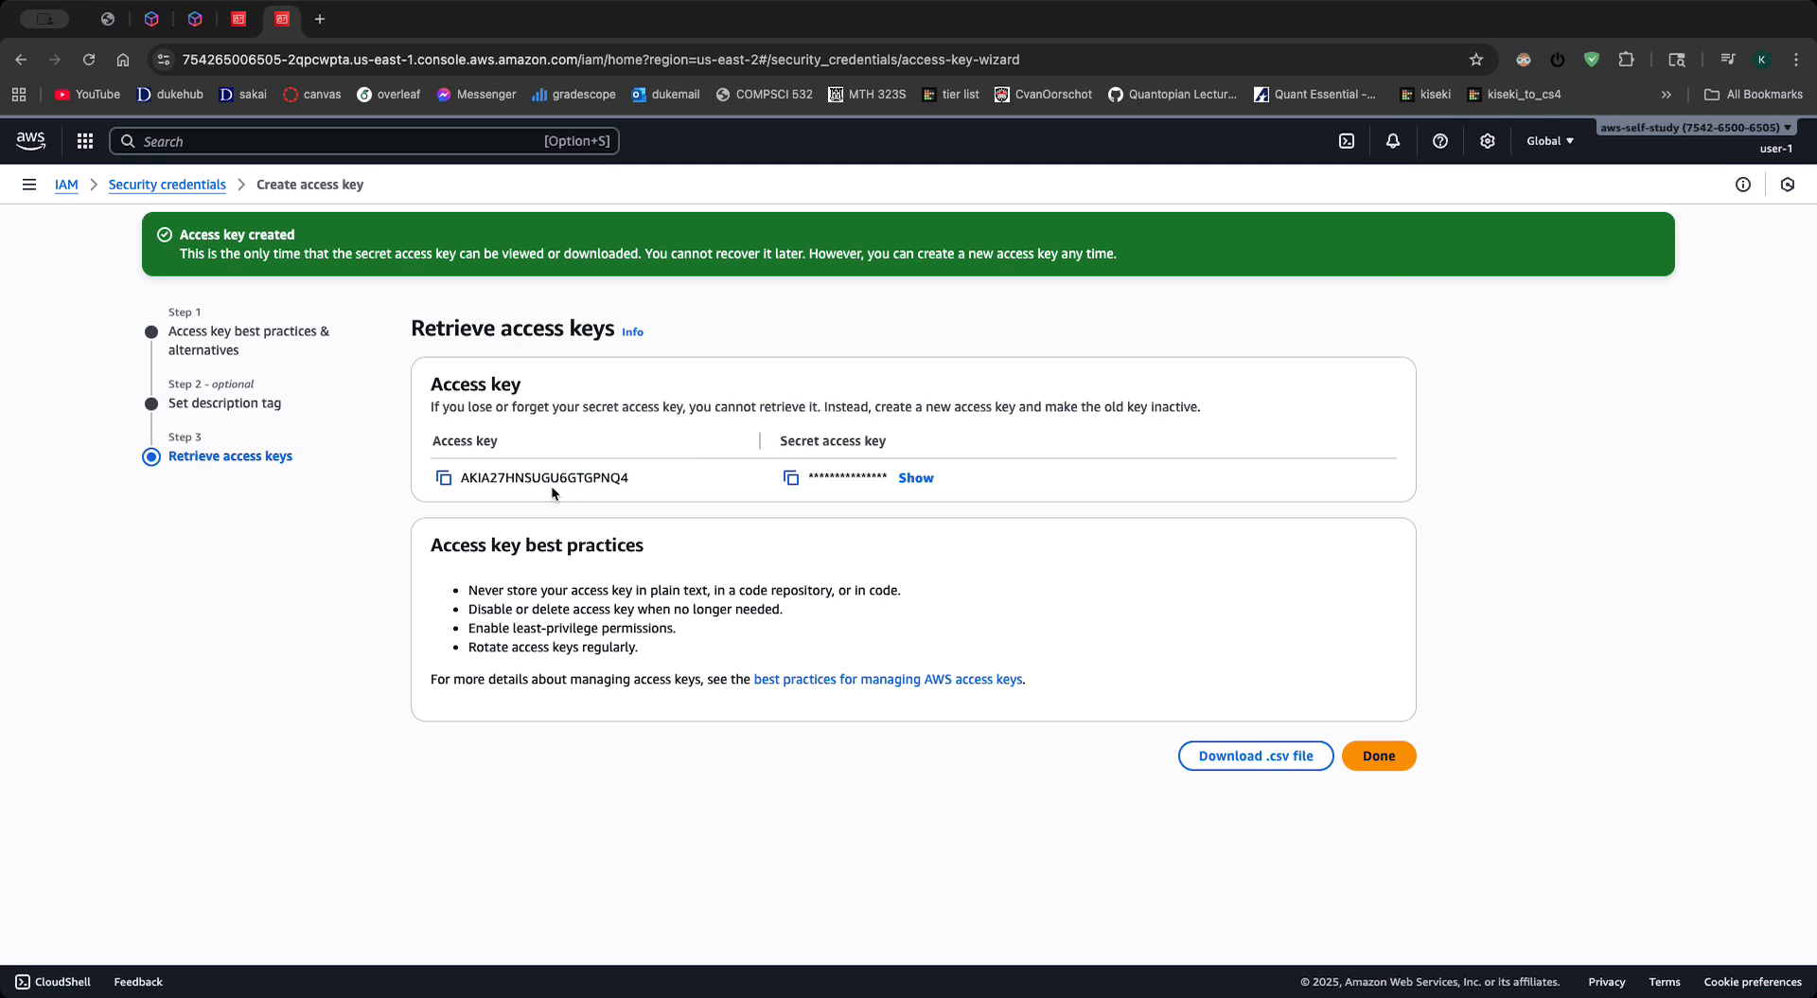
- Copy the access key and secret access key, download them as a .csv file, and finish the access key wizard
{"action": "left_click", "coordinate": [443, 477]}
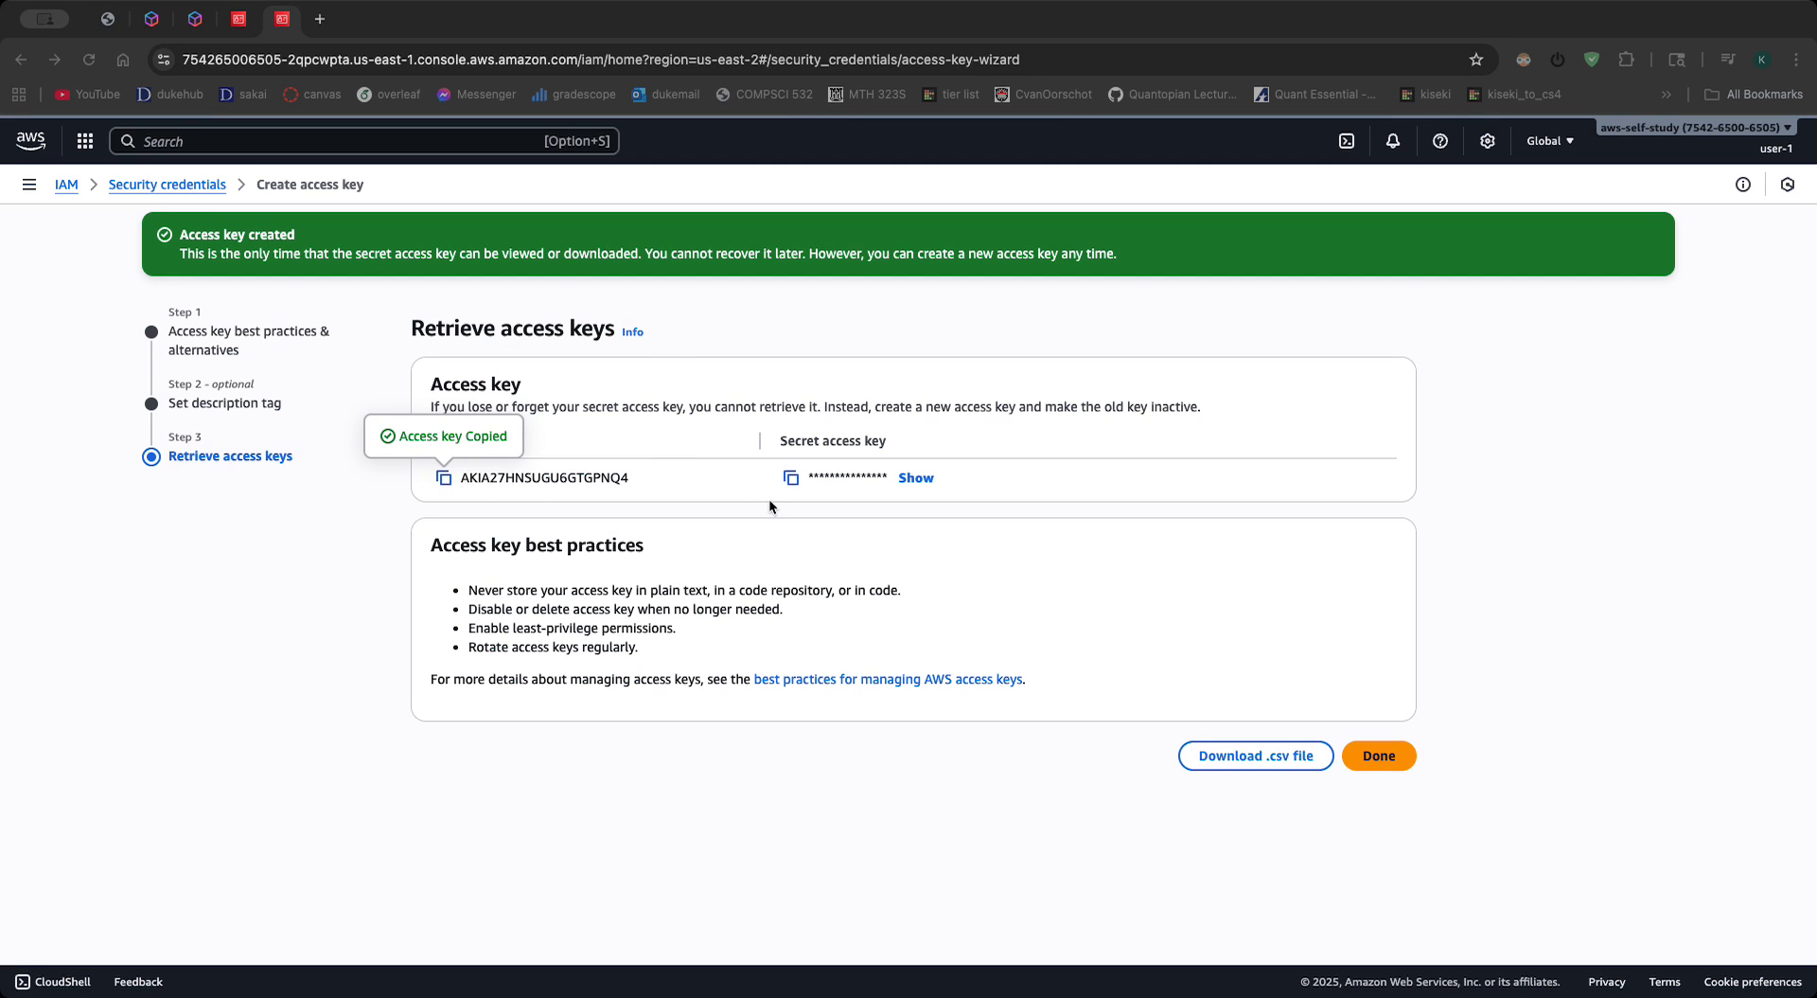
{"action": "left_click", "coordinate": [791, 477]}
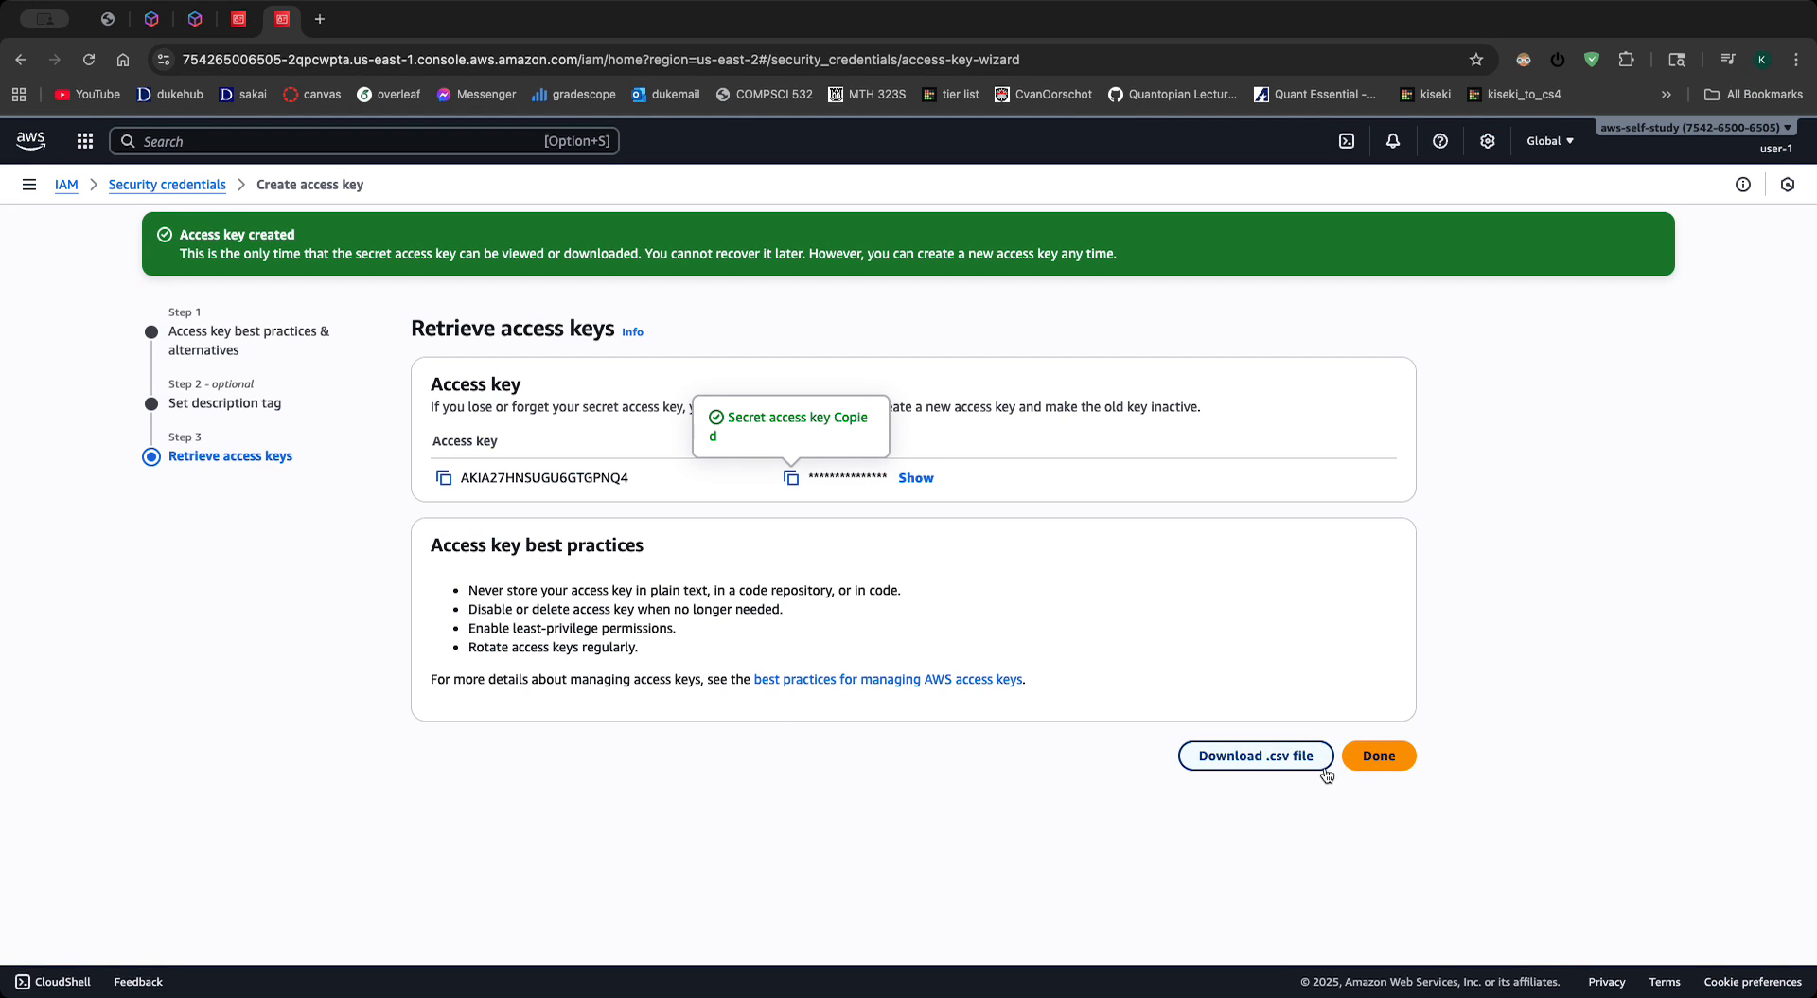
{"action": "left_click", "coordinate": [1283, 757]}
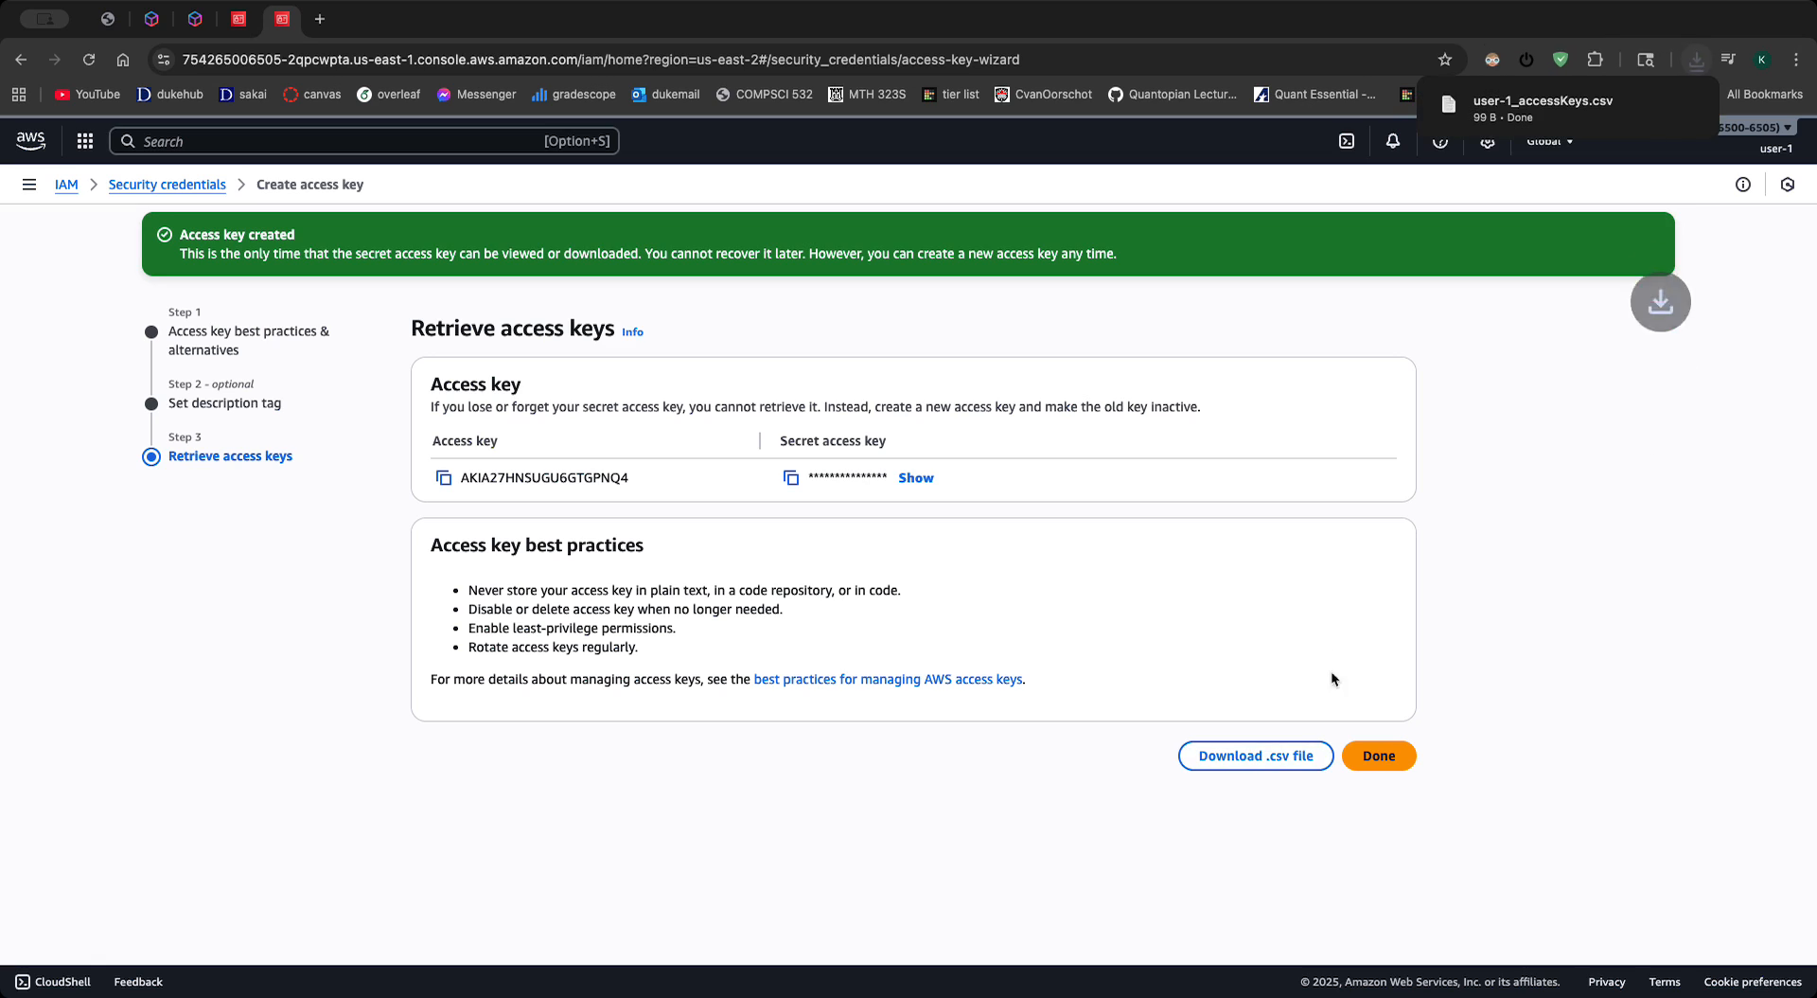
{"action": "left_click", "coordinate": [1380, 757]}
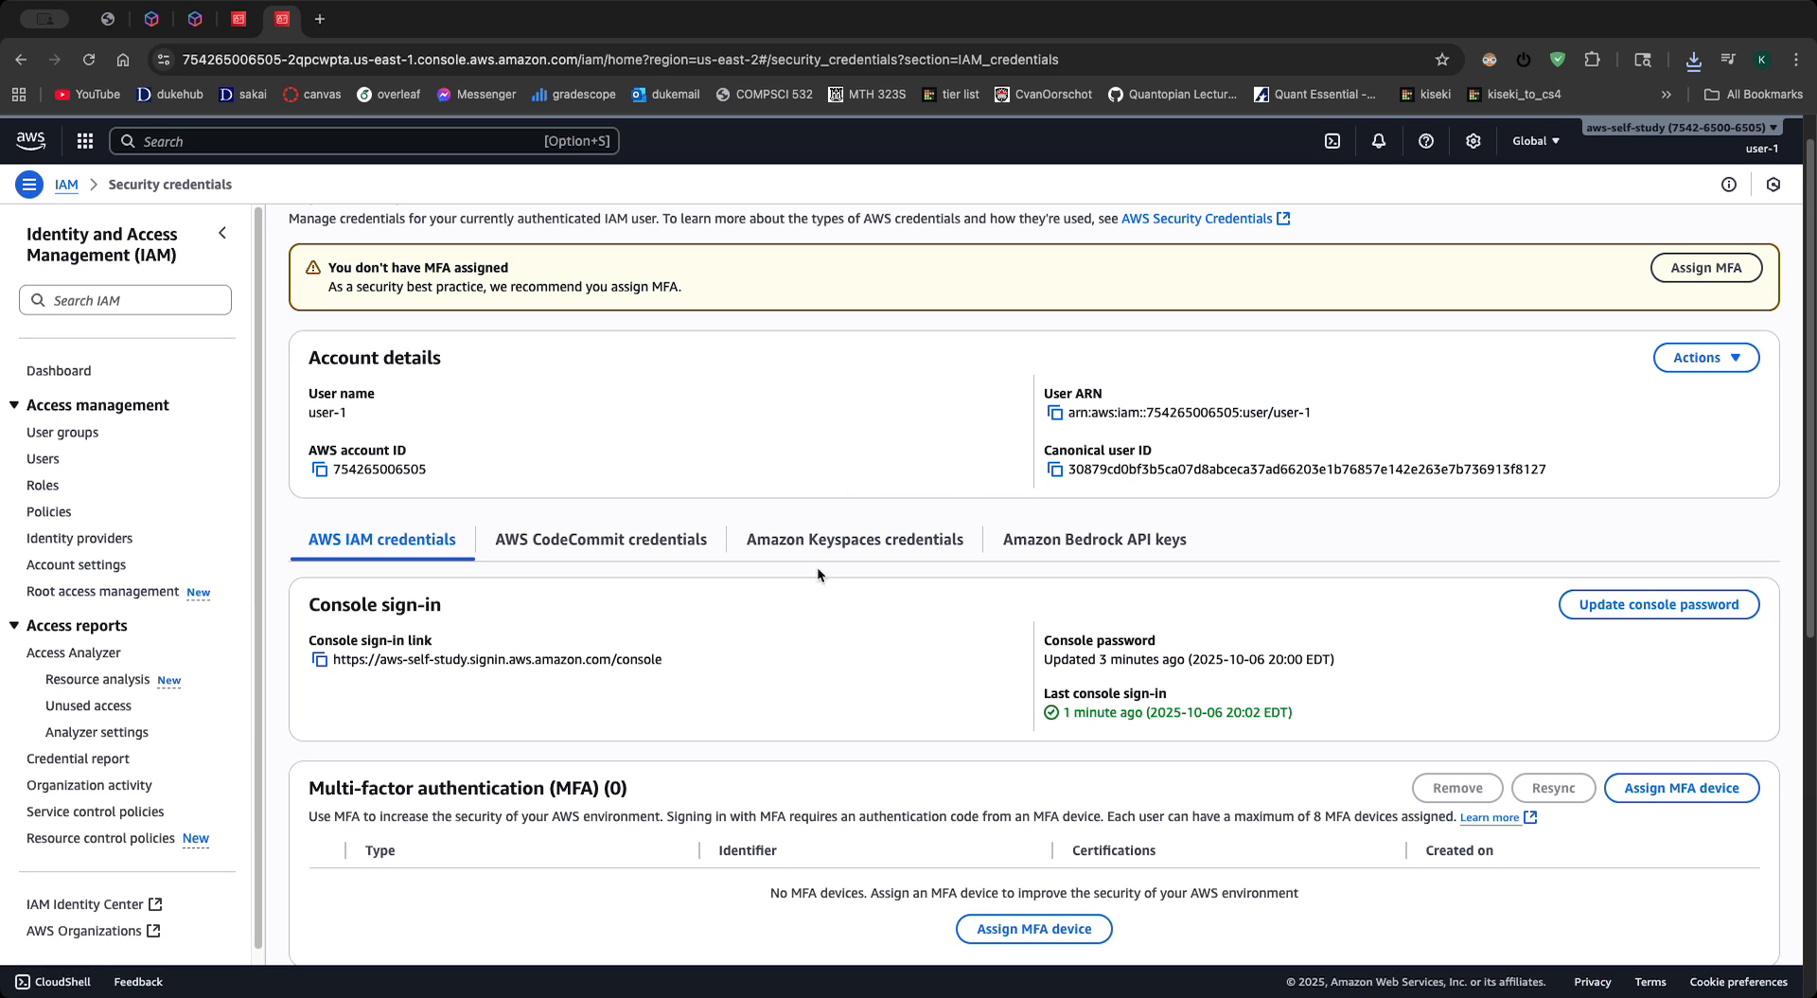
- Review the new access key's entry in user-1's security credentials, including its description, status and last use
{"action": "scroll", "coordinate": [568, 643], "scroll_direction": "down", "scroll_amount": 7}
{"action": "left_click_drag", "start_coordinate": [329, 392], "coordinate": [520, 422]}
{"action": "left_click", "coordinate": [572, 439]}
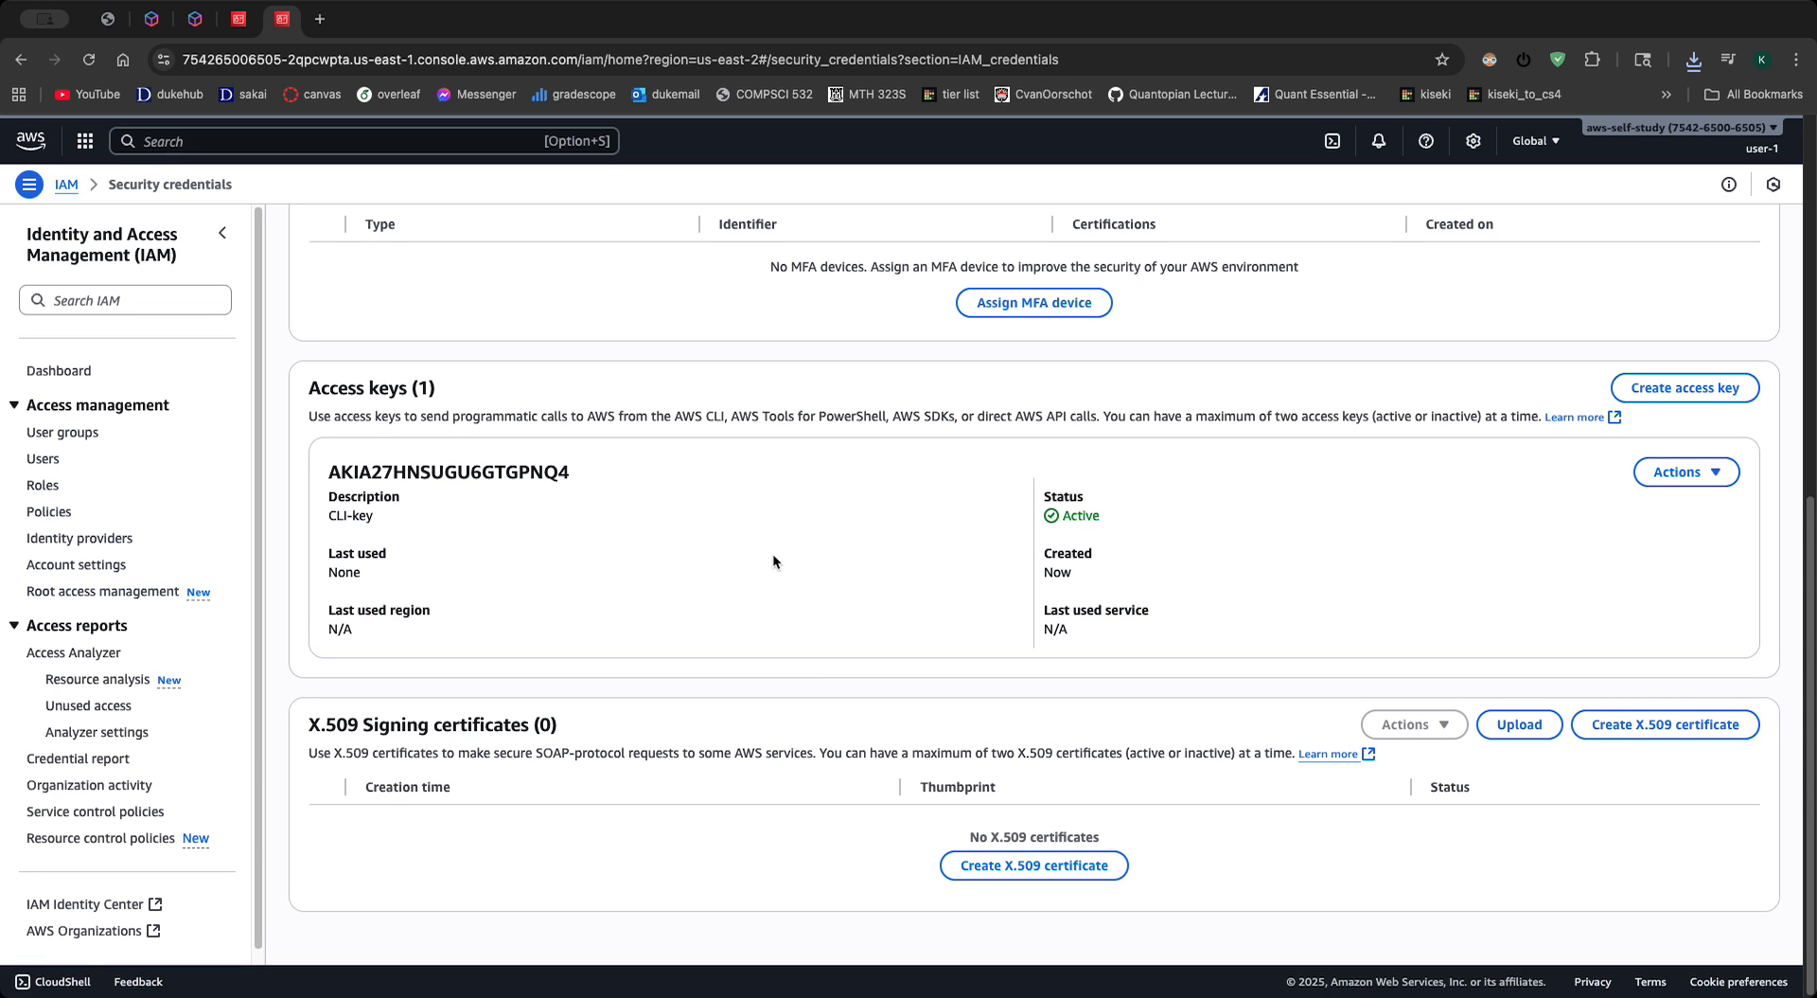
- View the IAM user groups and the roles list in user-1's session
{"action": "scroll", "coordinate": [772, 559], "scroll_direction": "up", "scroll_amount": 7}
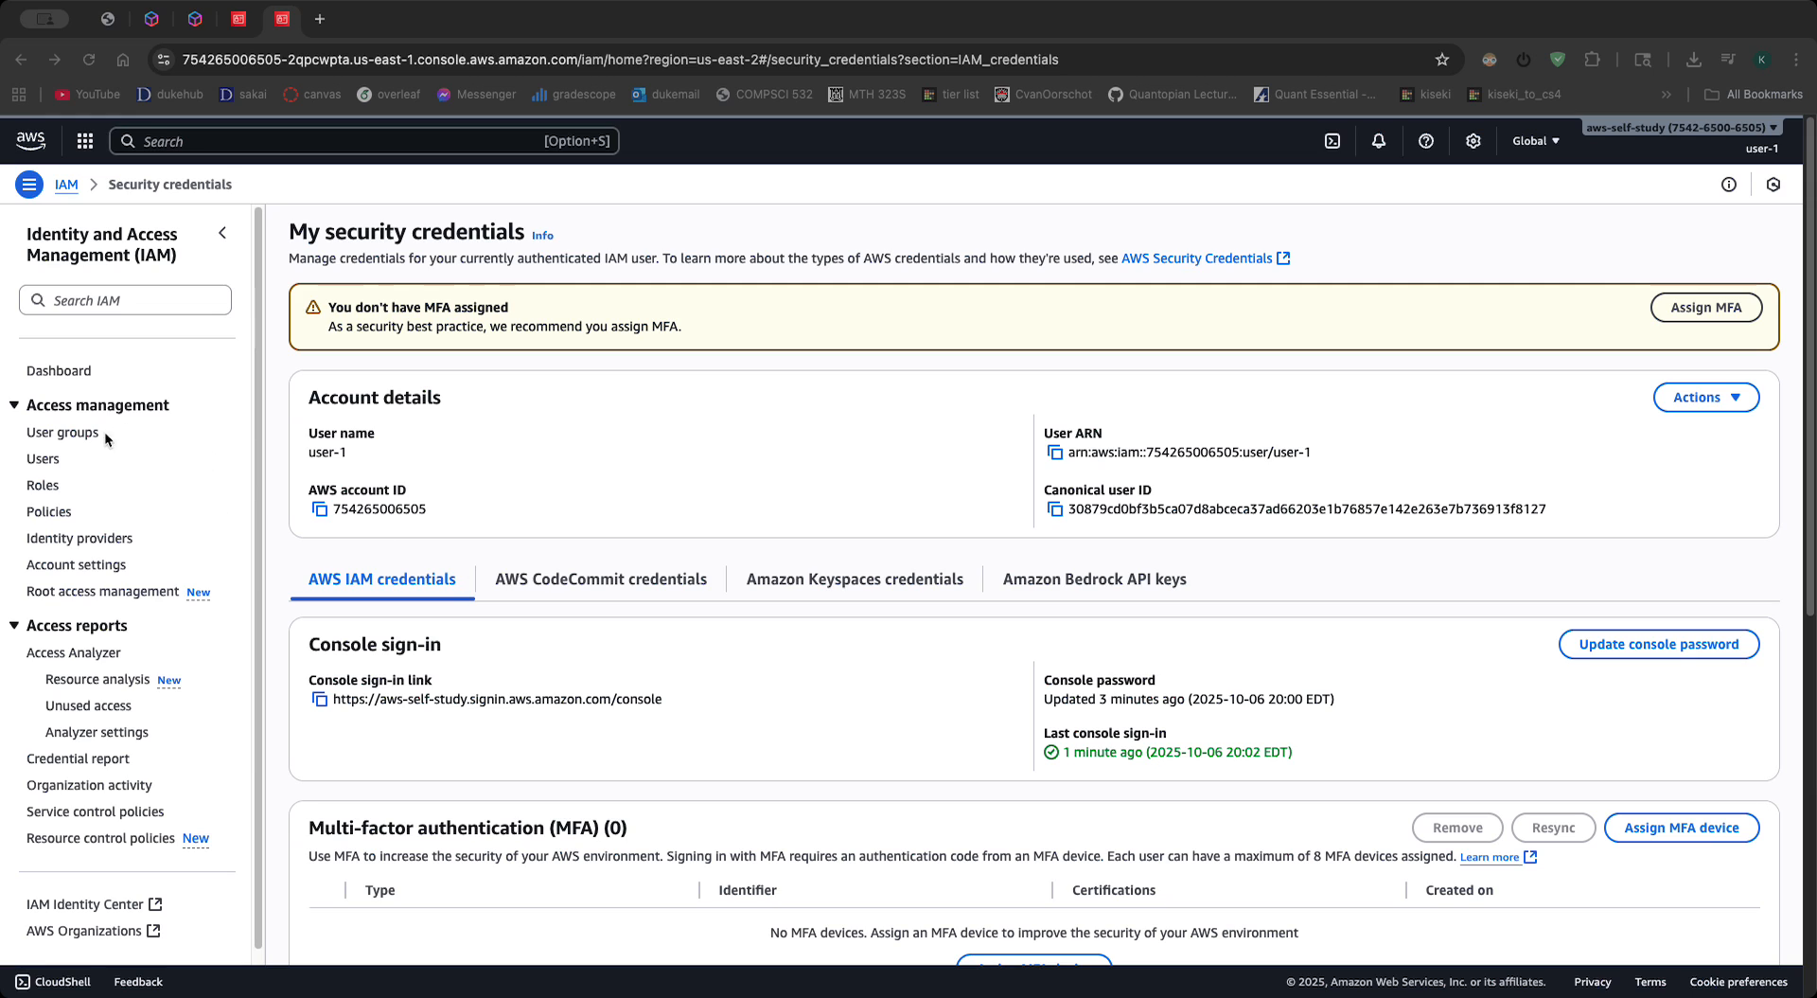
{"action": "left_click", "coordinate": [62, 432]}
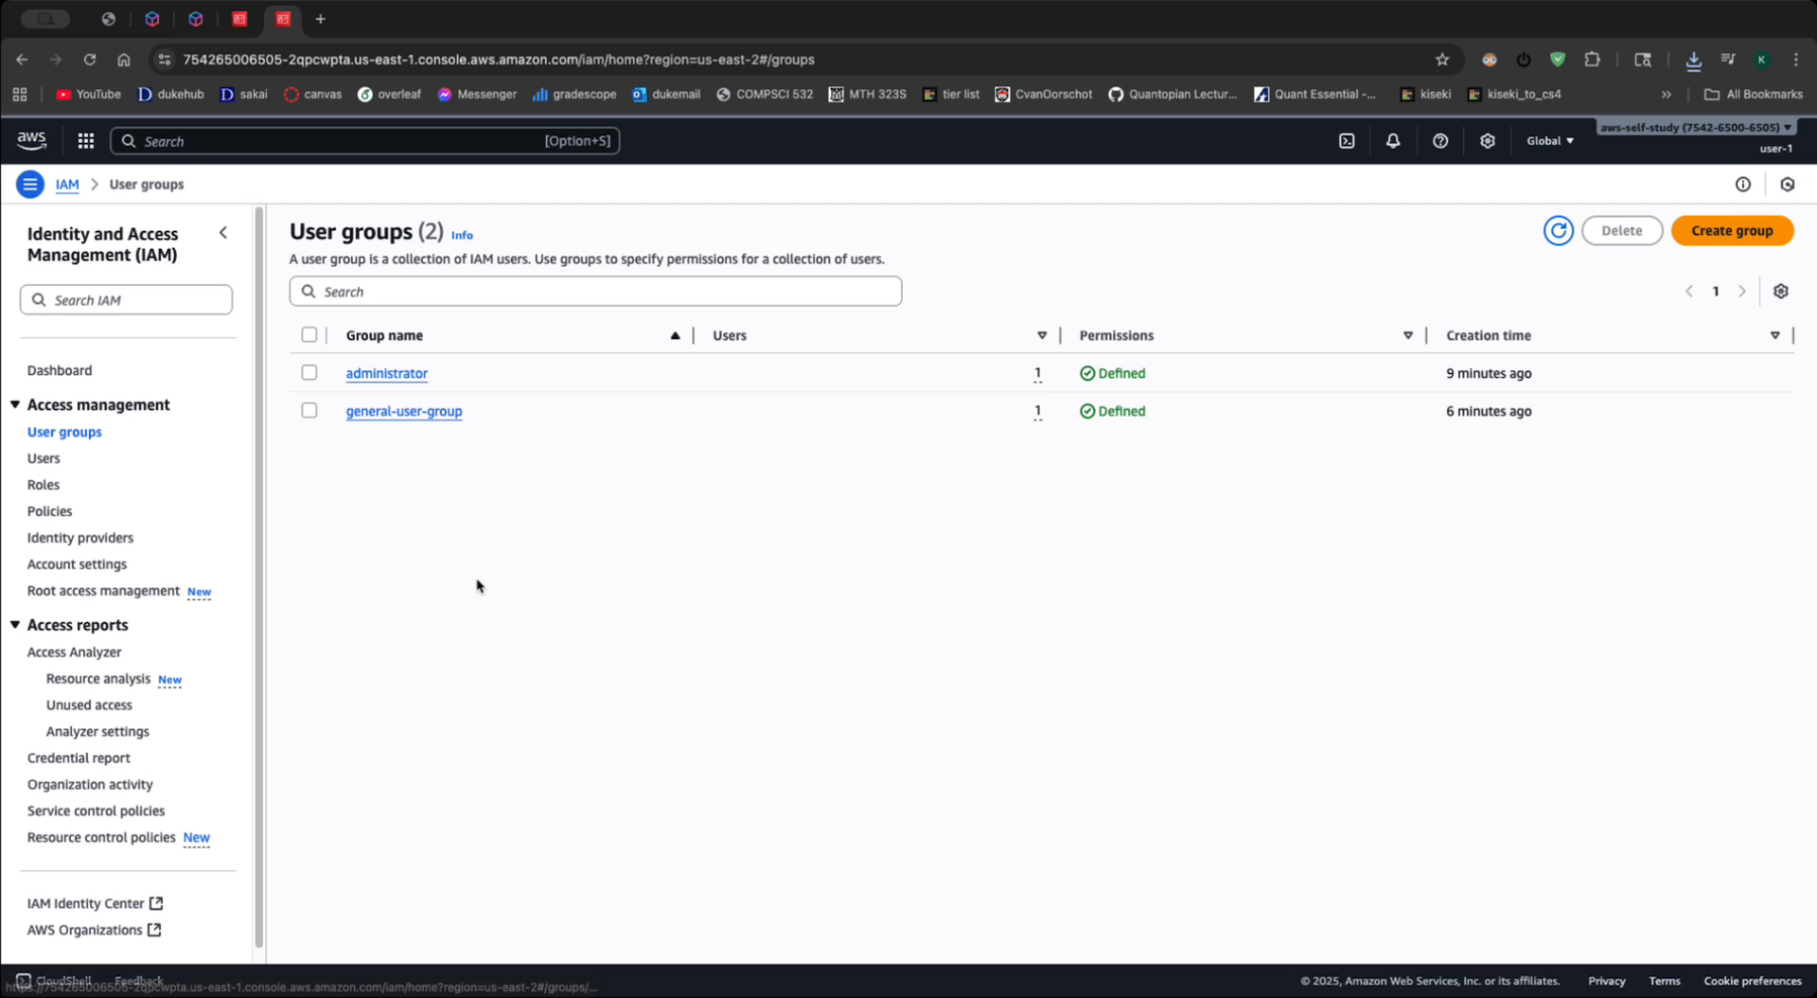
{"action": "left_click", "coordinate": [54, 485]}
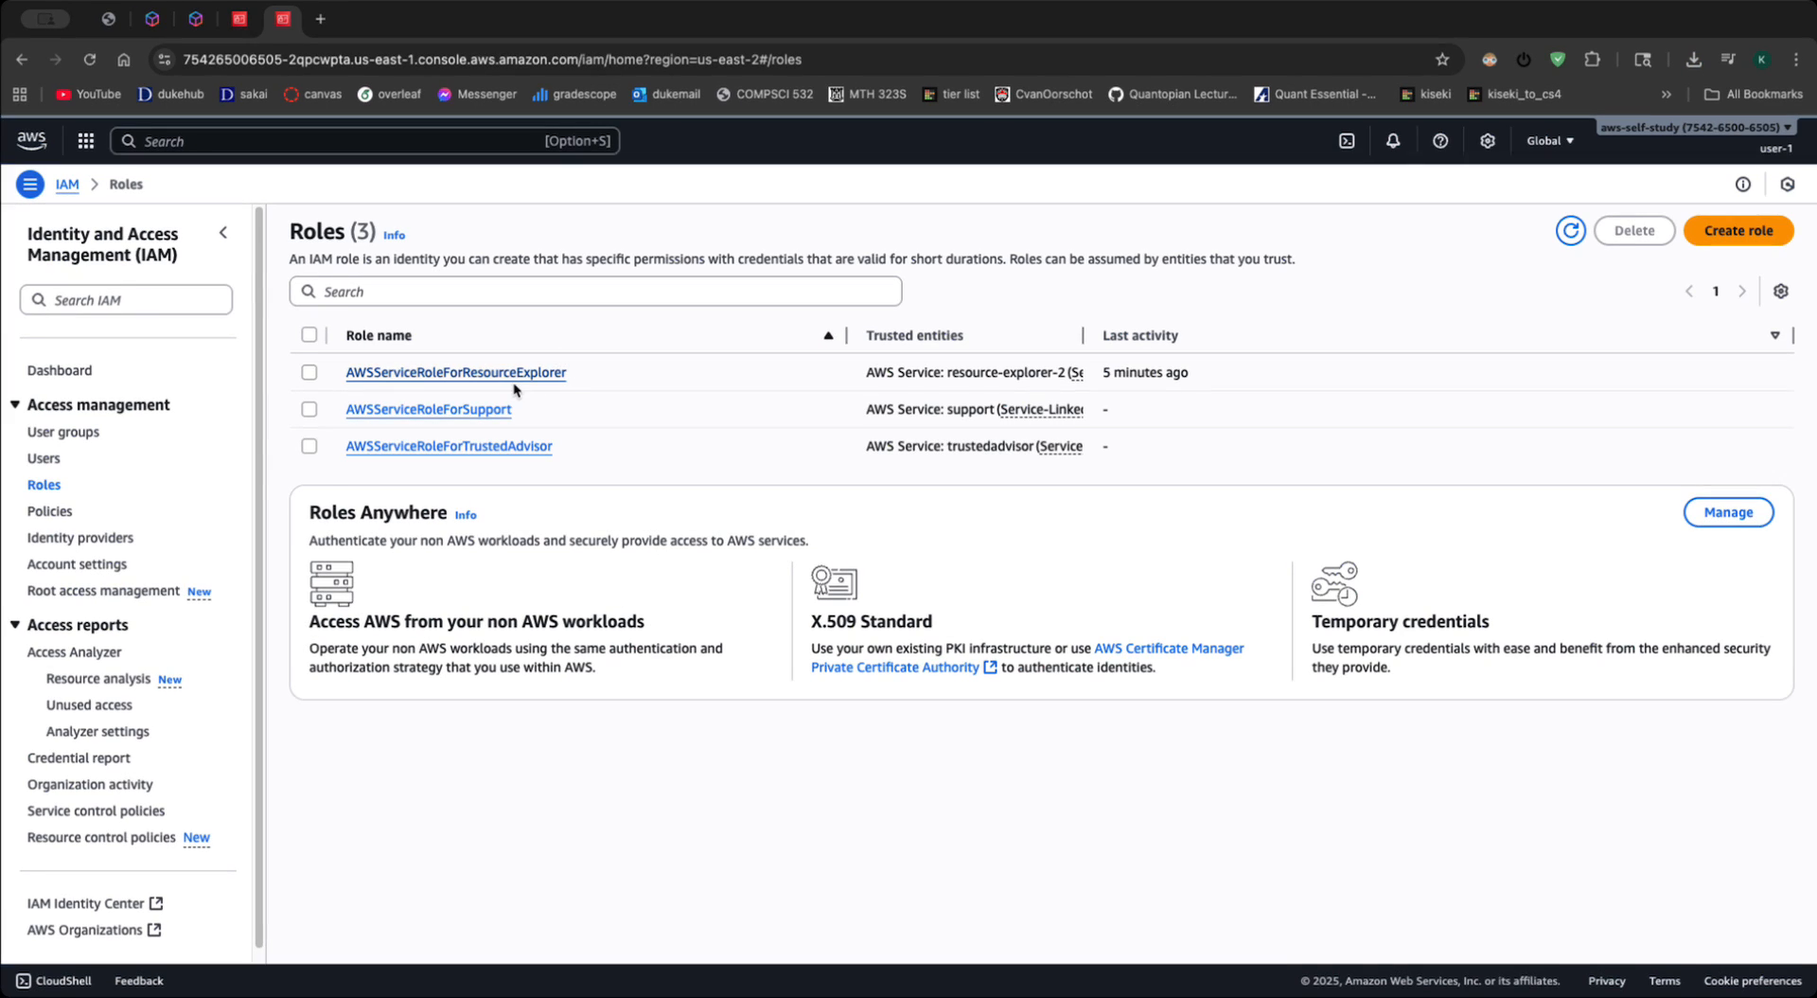
- Switch to the root user's session, view its IAM roles list, and check the current and other active session details
{"action": "left_click", "coordinate": [238, 19]}
{"action": "left_click", "coordinate": [47, 565]}
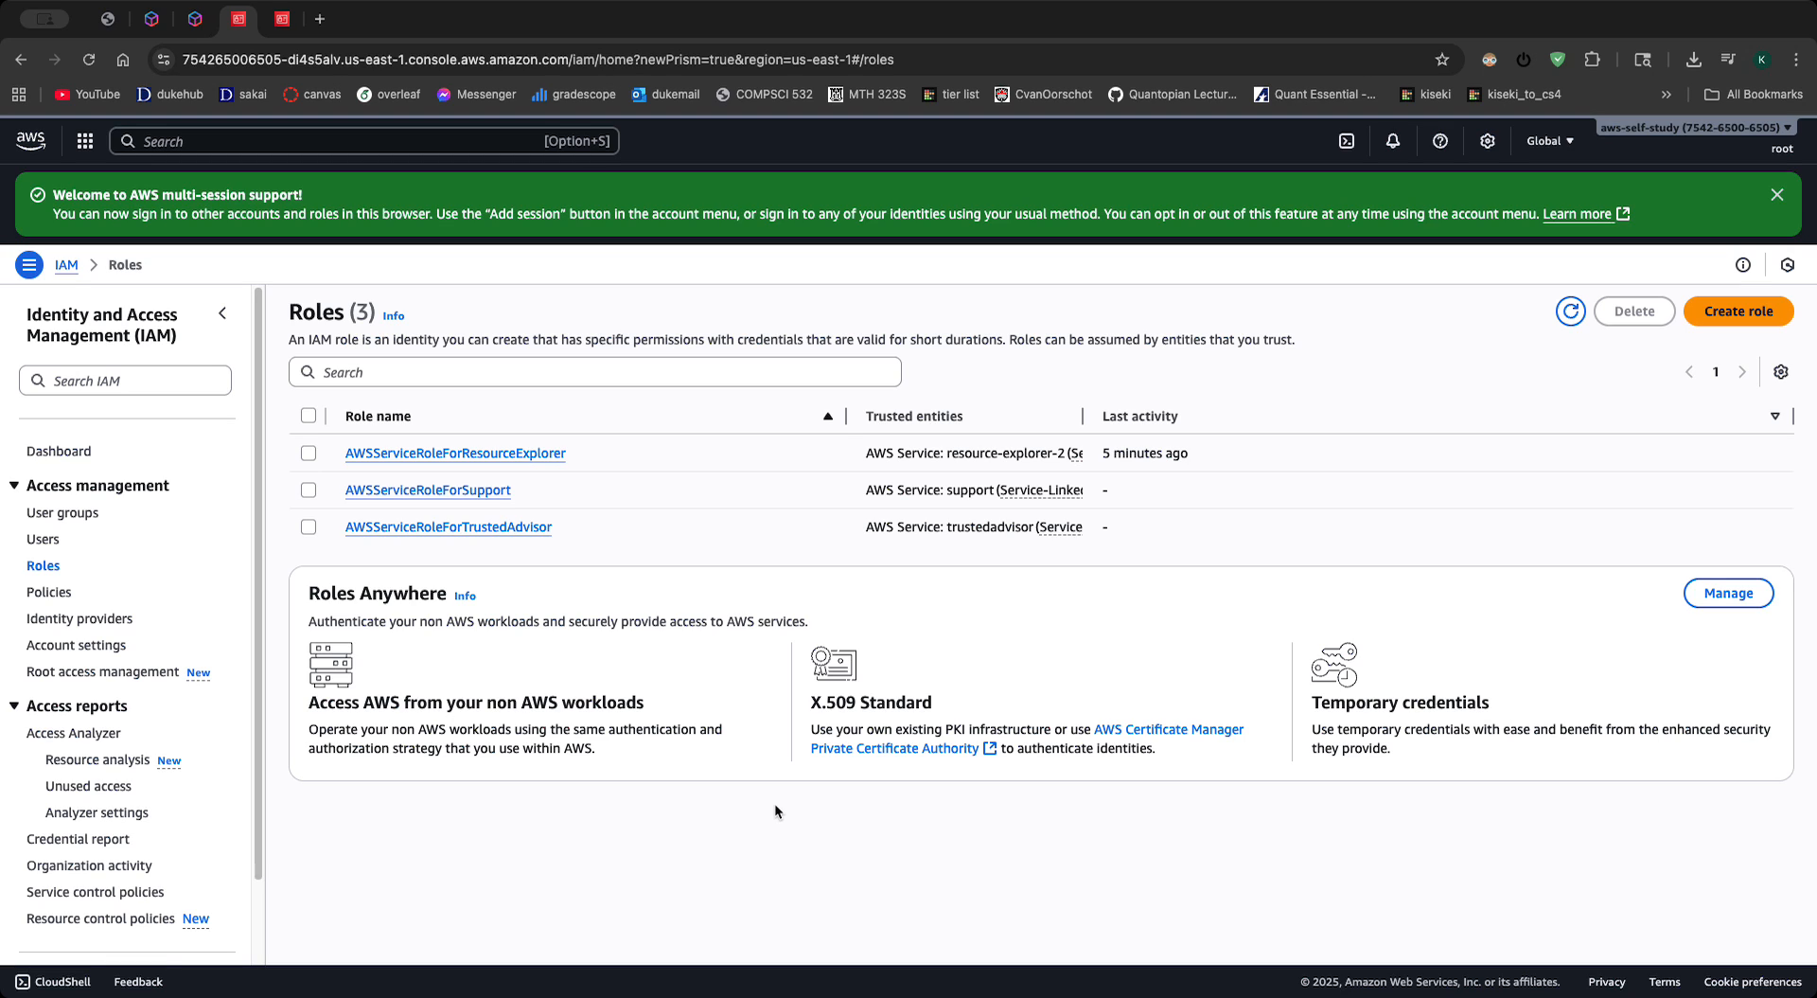
{"action": "scroll", "coordinate": [56, 530], "scroll_direction": "down", "scroll_amount": 2}
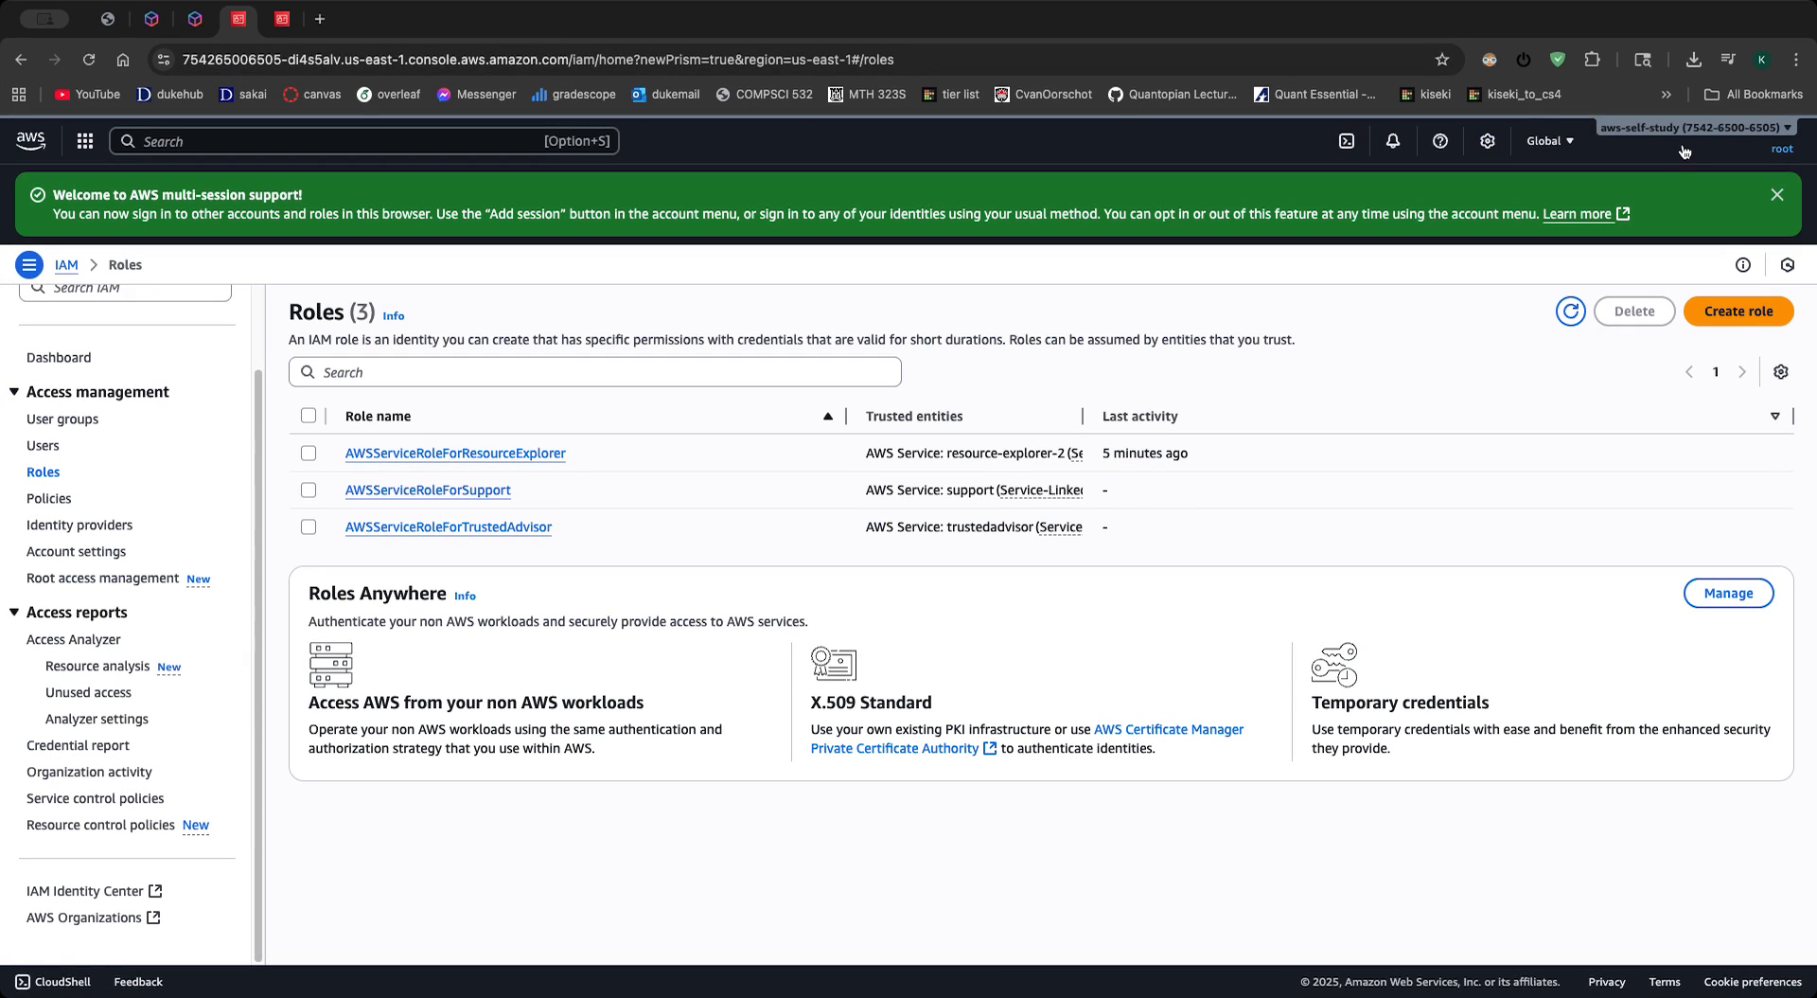
{"action": "left_click", "coordinate": [1756, 150]}
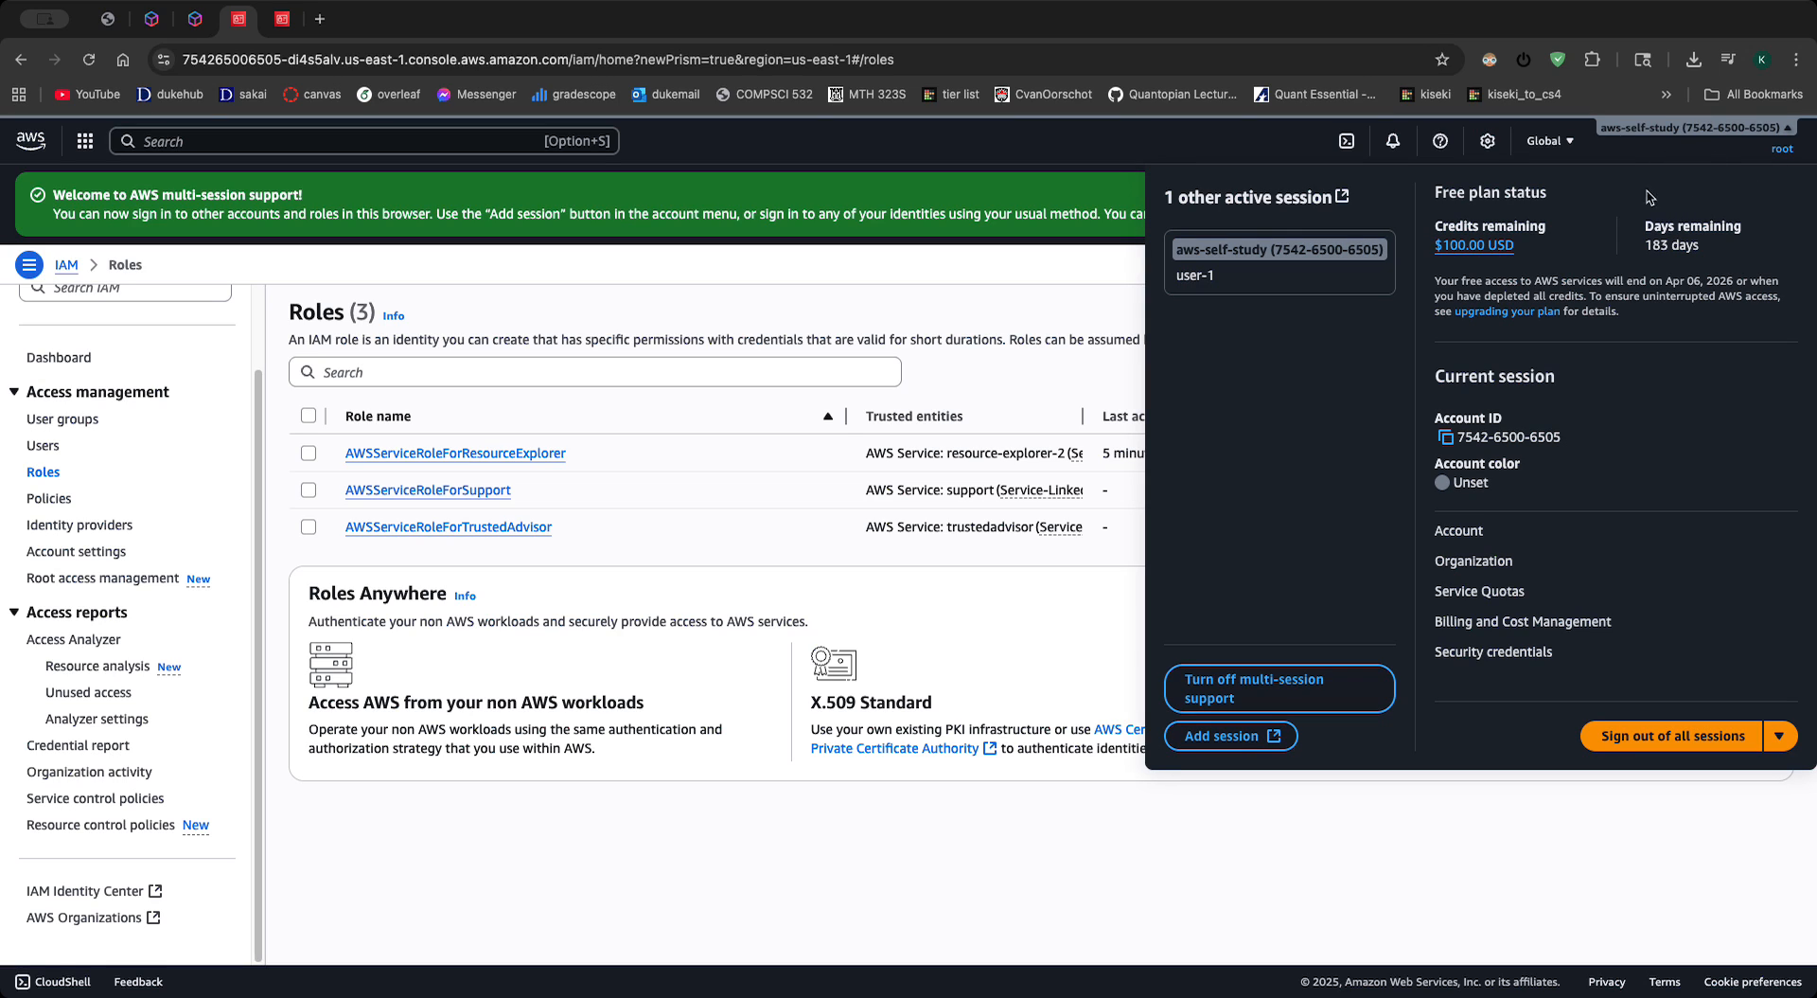
{"action": "left_click", "coordinate": [1689, 132]}
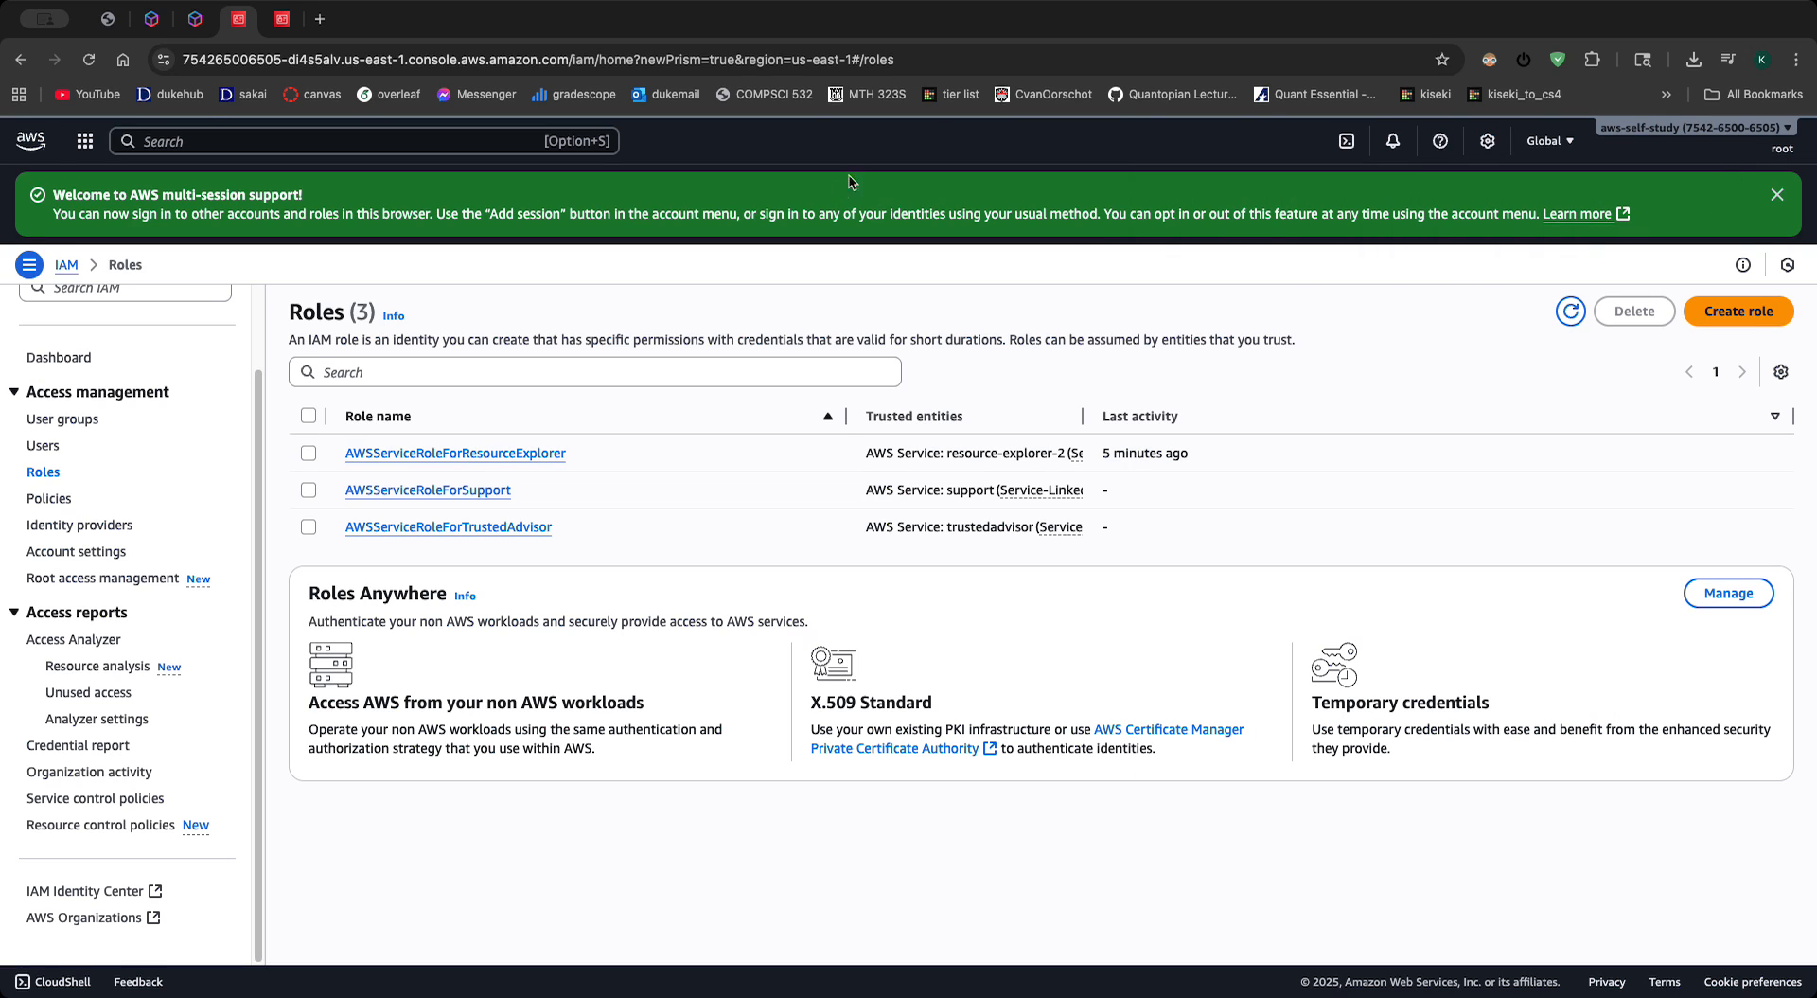